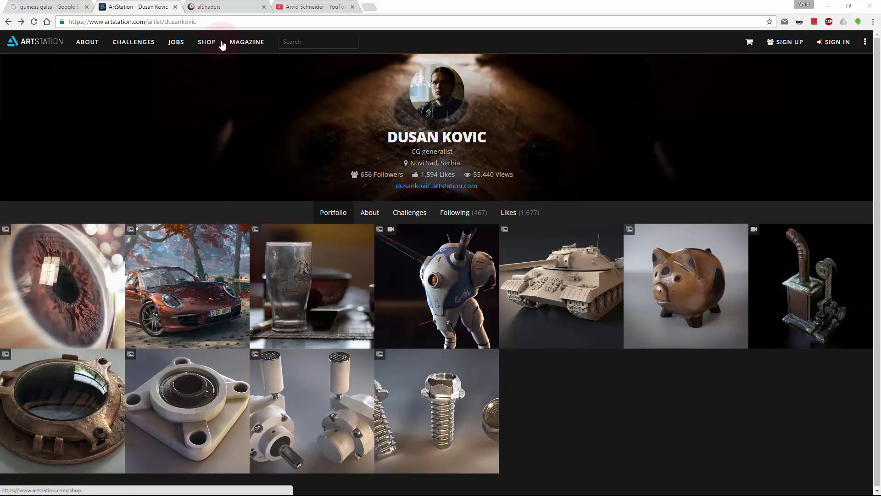
Step: View the alShaders website and switch to the glass render in Photoshop
click(220, 9)
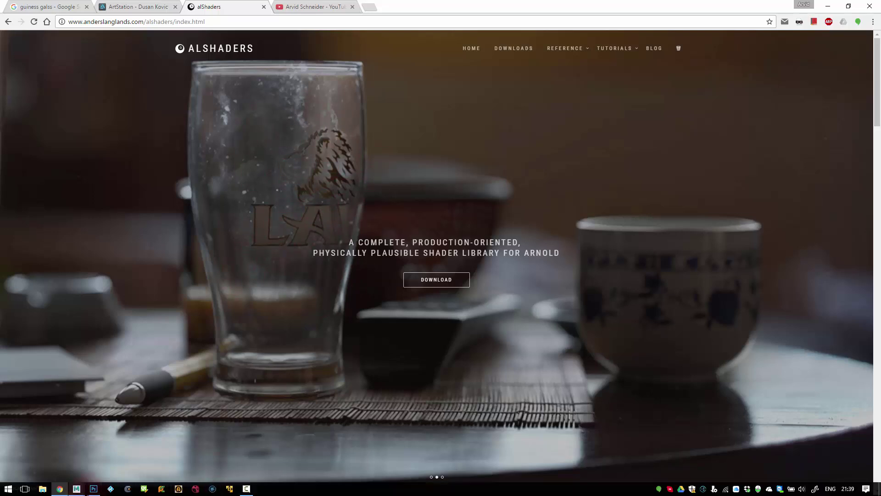
click(94, 488)
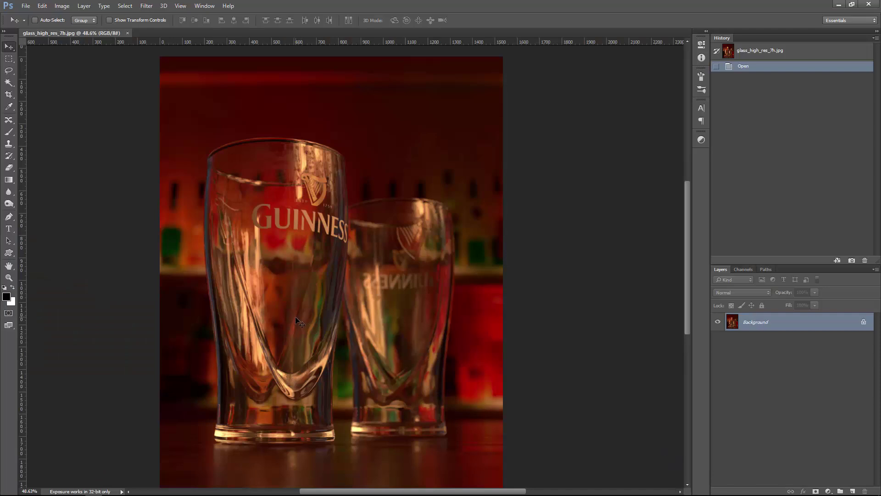
Step: Examine the front glass's rim, harp emblem and Guinness lettering up close in the render
key(ctrl+1)
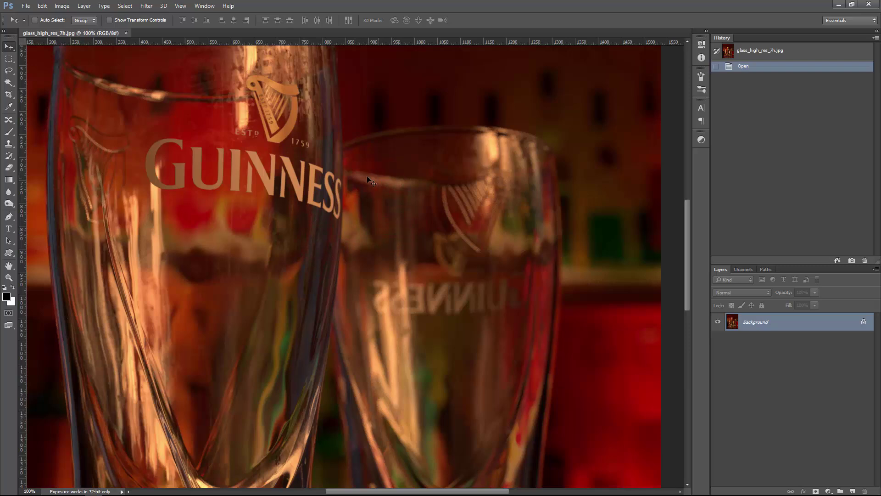
drag(316, 159, 388, 262)
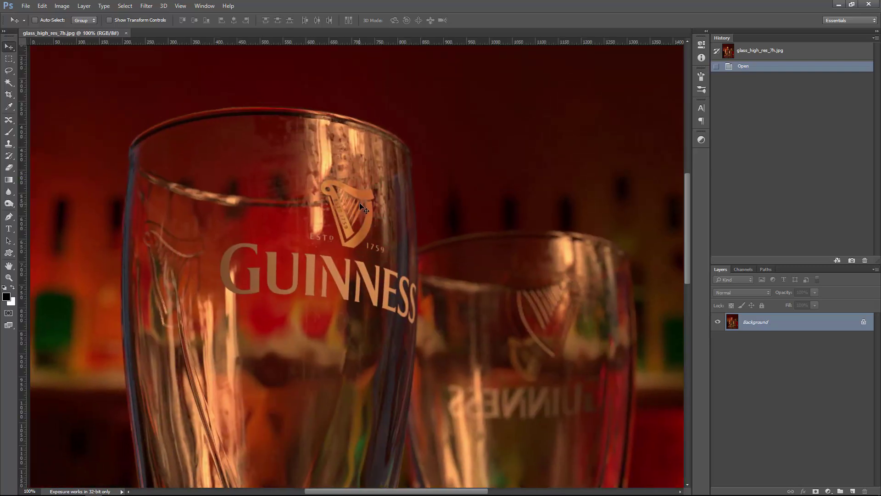
ctrl+drag(315, 156, 374, 158)
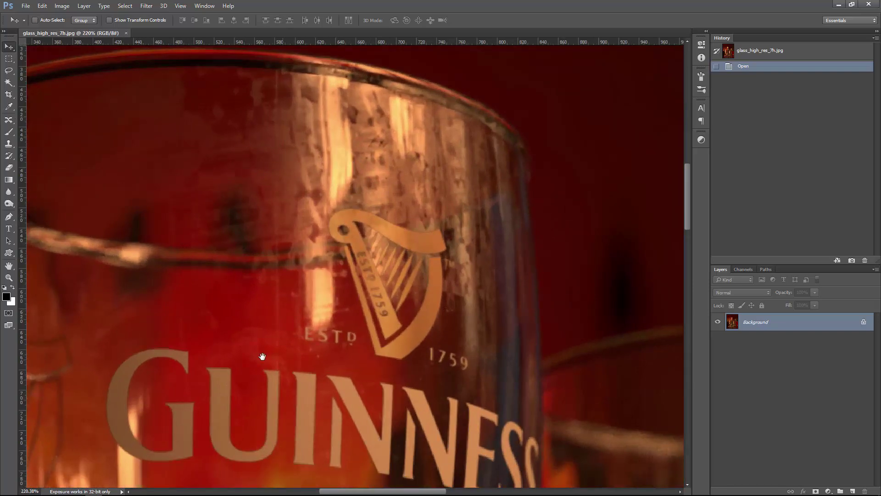
drag(271, 342, 474, 270)
drag(393, 179, 428, 266)
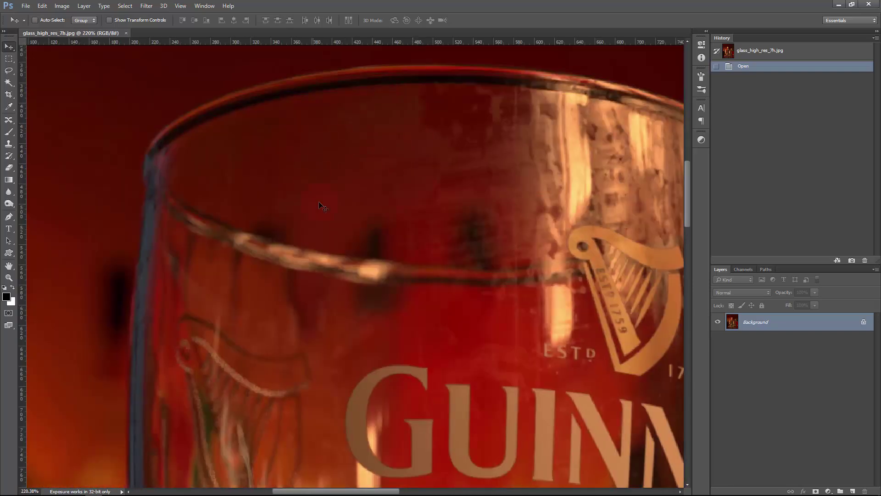
drag(457, 232, 328, 165)
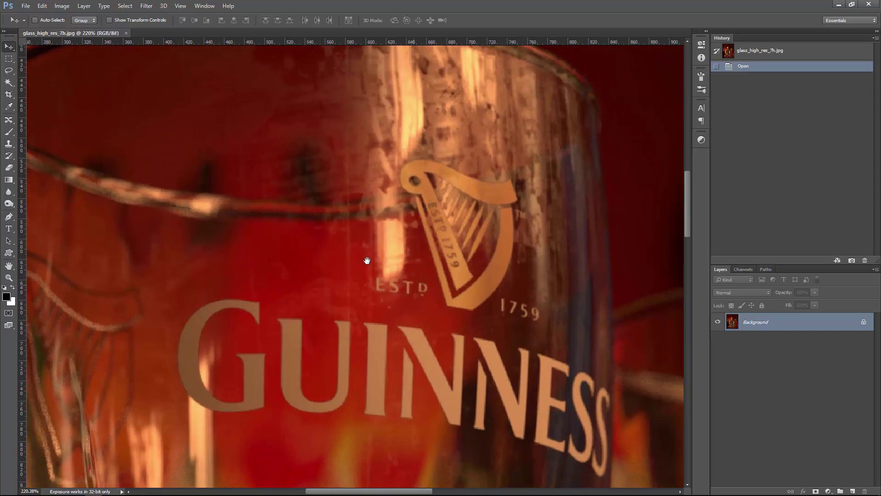
drag(366, 260, 240, 254)
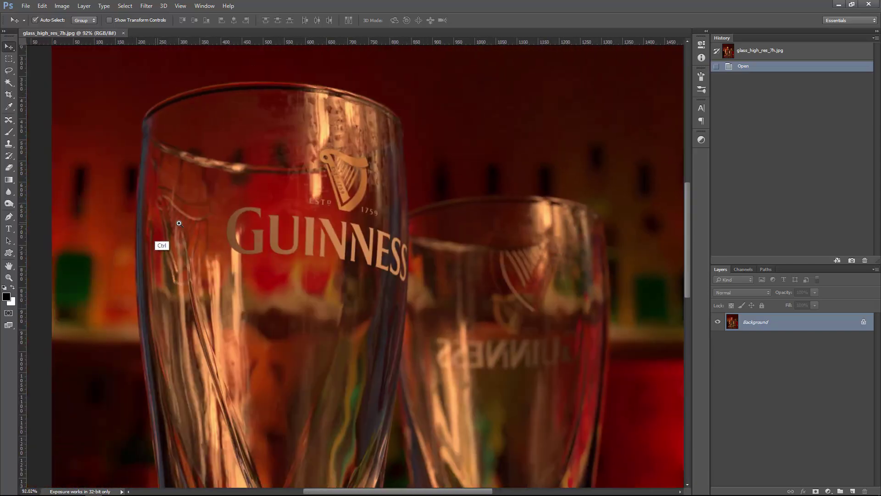
Step: Look over the whole render, from the front glass's body down to the glass bases and tabletop
ctrl+drag(179, 223, 189, 185)
ctrl+drag(358, 315, 290, 188)
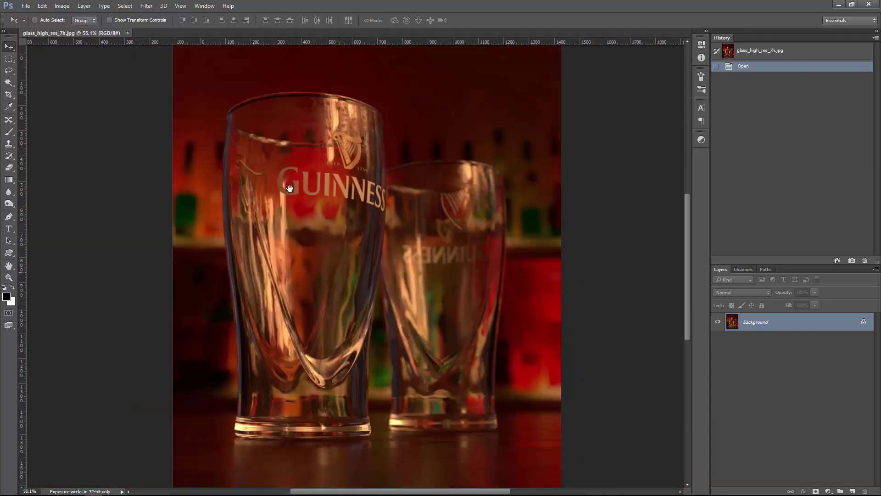
drag(330, 232, 347, 273)
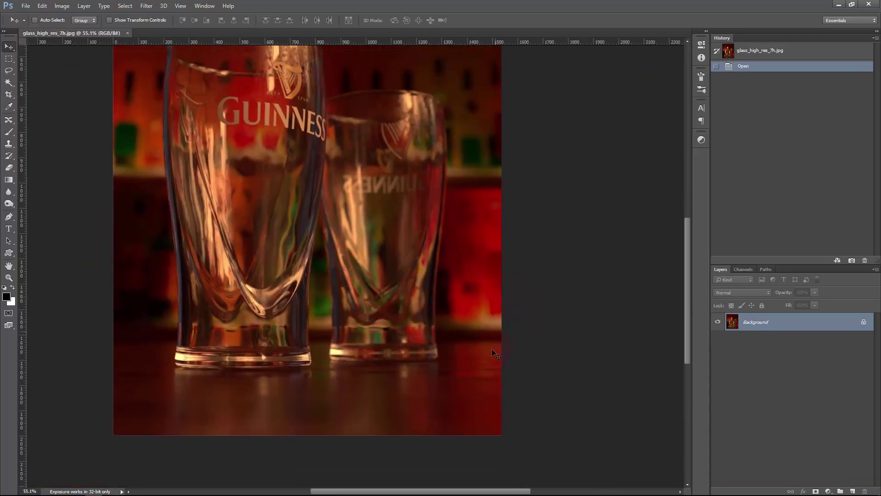
drag(293, 249, 306, 336)
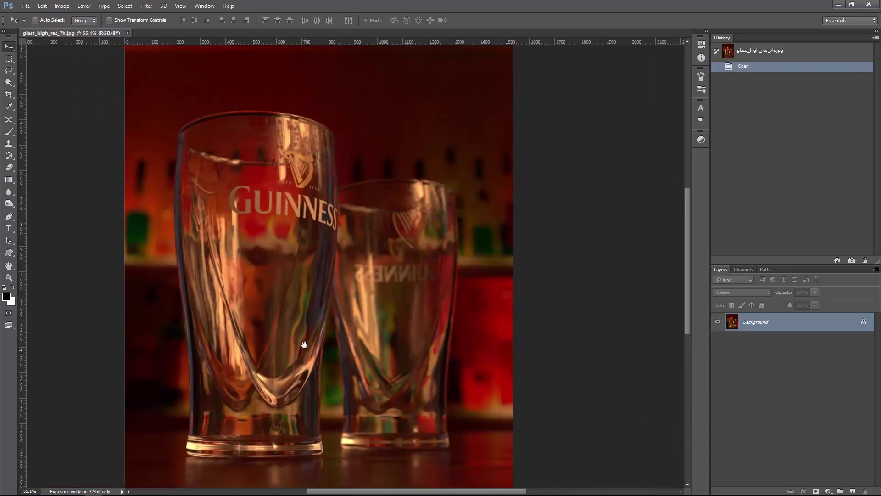
Step: Examine the blurred back glass with its mirrored logo and compare both glasses down to their bases
ctrl+drag(395, 248, 425, 250)
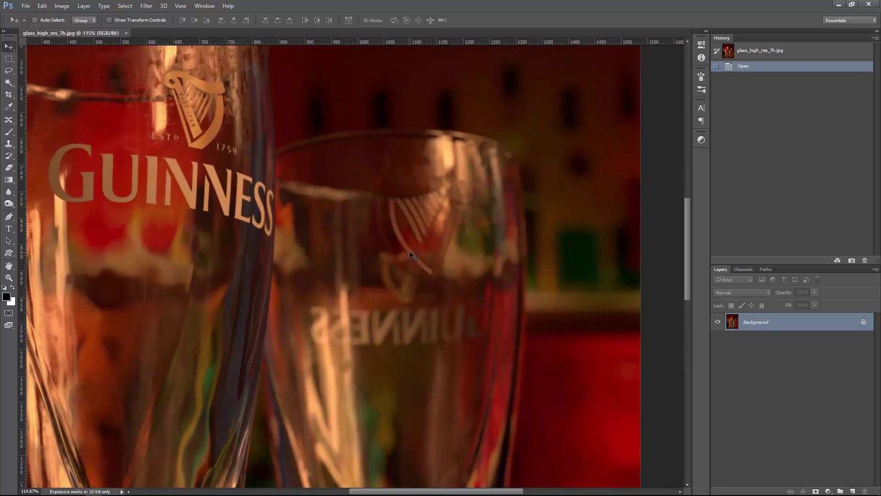
mouse_move(390, 207)
ctrl+mouse_down()
mouse_move(368, 205)
mouse_move(385, 207)
ctrl+mouse_up()
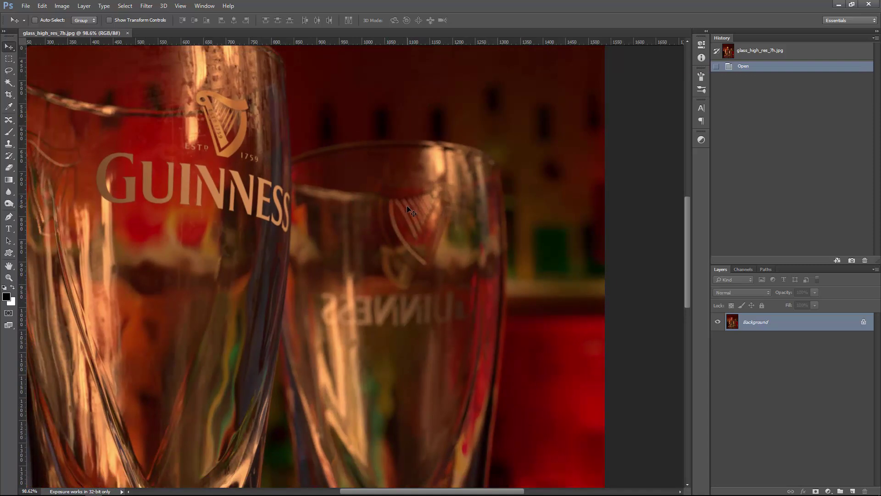
ctrl+drag(407, 228, 472, 191)
drag(285, 312, 417, 148)
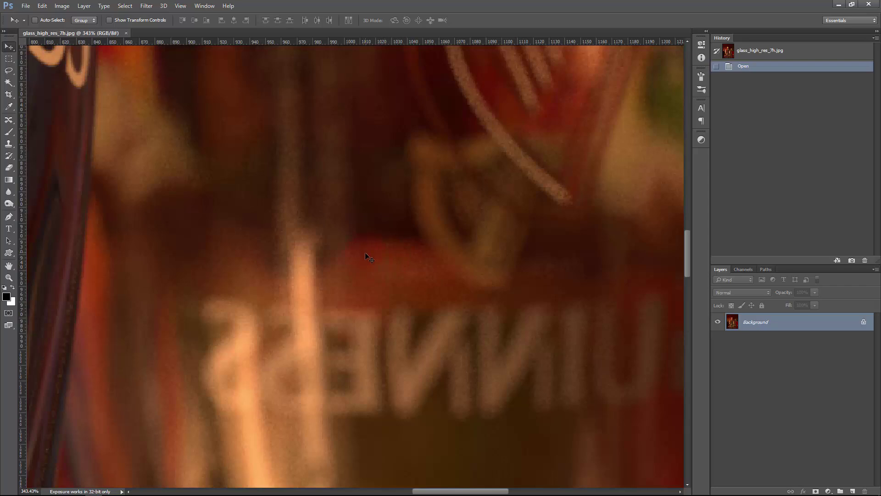
ctrl+drag(370, 258, 338, 252)
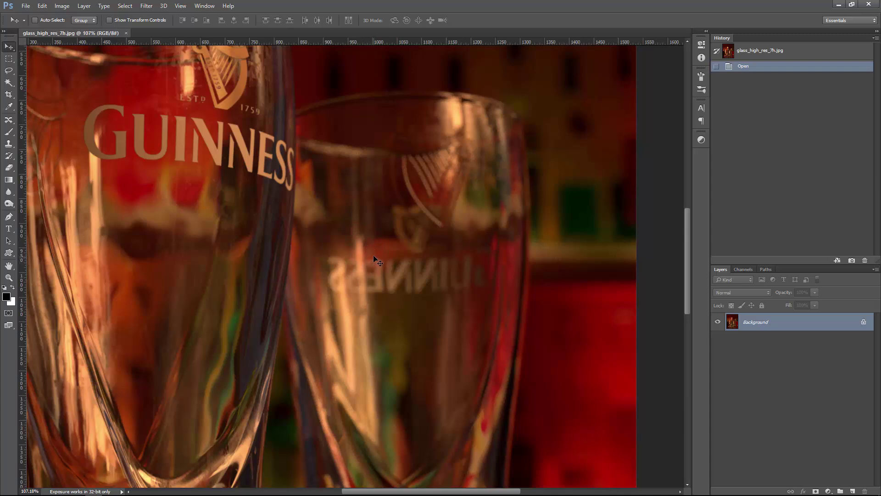
ctrl+drag(347, 260, 290, 253)
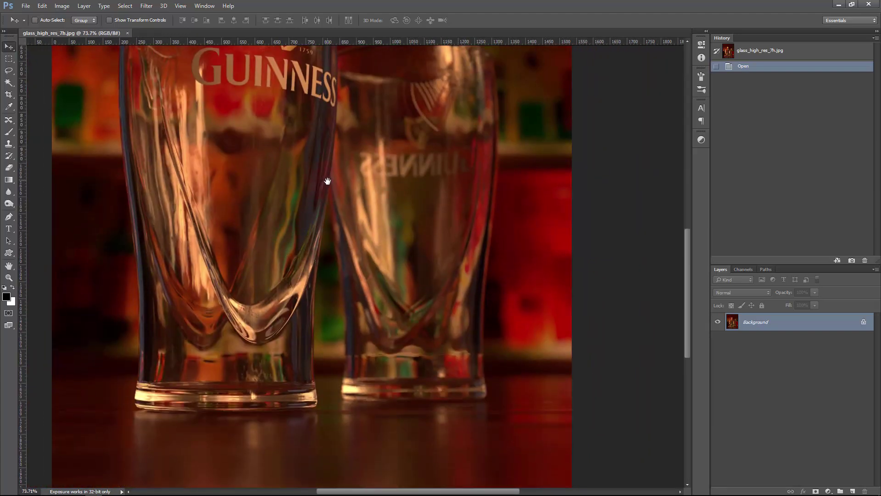
drag(323, 201, 310, 259)
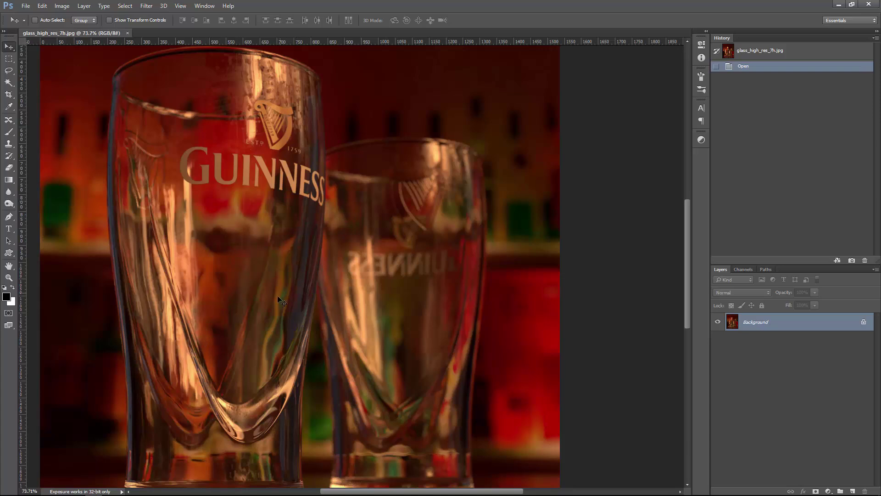
Step: Switch to Maya, select the cam camera and inspect where it stands relative to the glass and ground plane
mouse_move(76, 488)
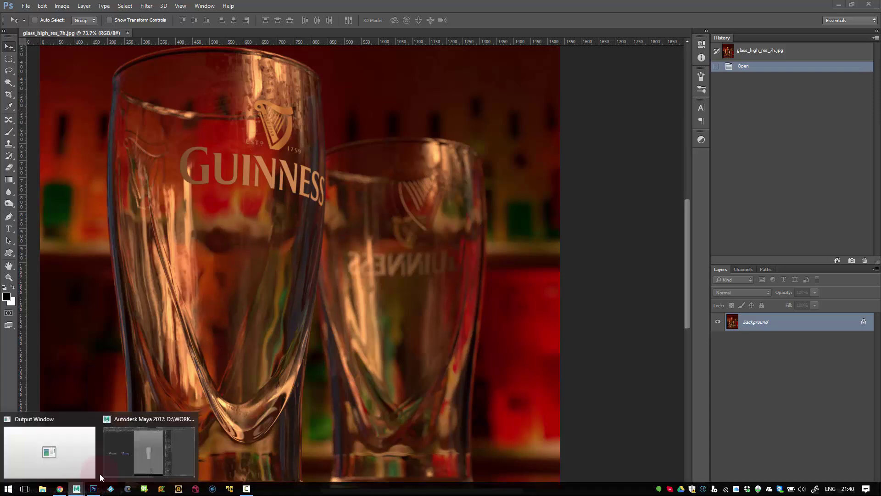
click(161, 436)
click(319, 210)
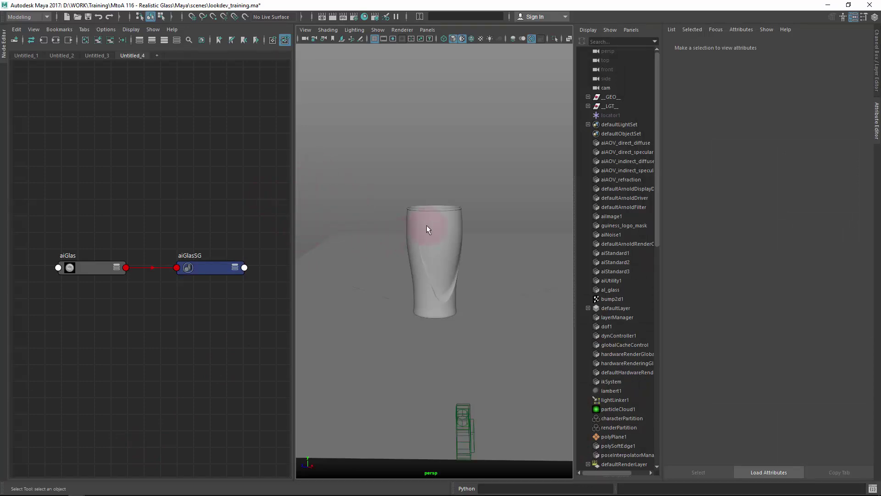
click(464, 420)
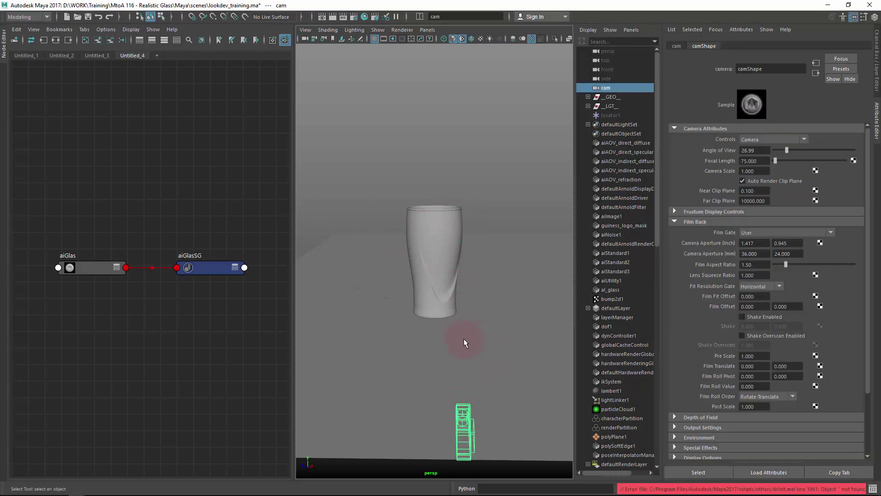
alt+drag(464, 338, 419, 305)
alt+right_drag(419, 305, 434, 310)
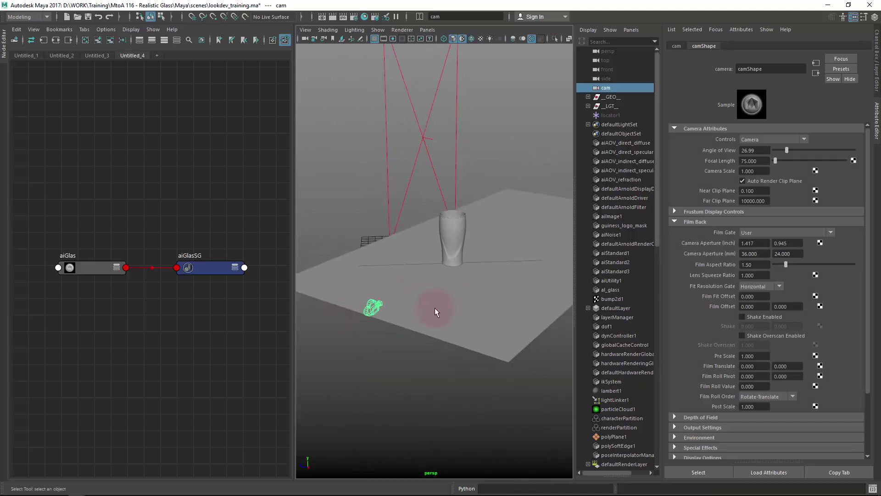
click(434, 311)
Step: Switch to Photoshop to check the tabletop beneath the glasses in the render, and return to Maya
key(alt+Tab)
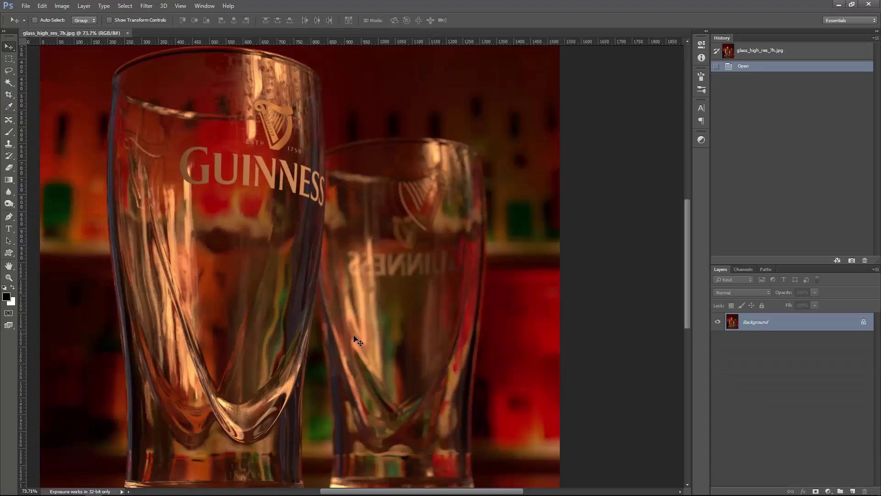
scroll(216, 408, down, 5)
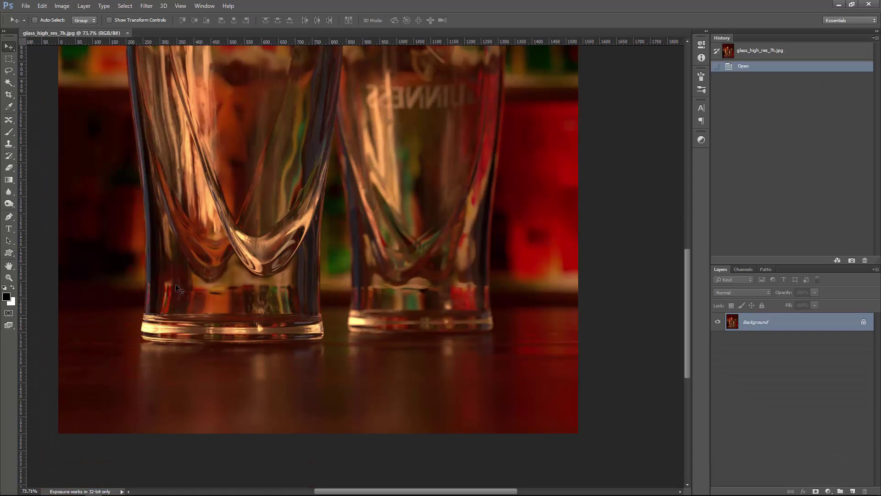
key(alt+Tab)
Step: Inspect the scene setup by selecting the glass mesh and the Arnold area light beside it
click(452, 227)
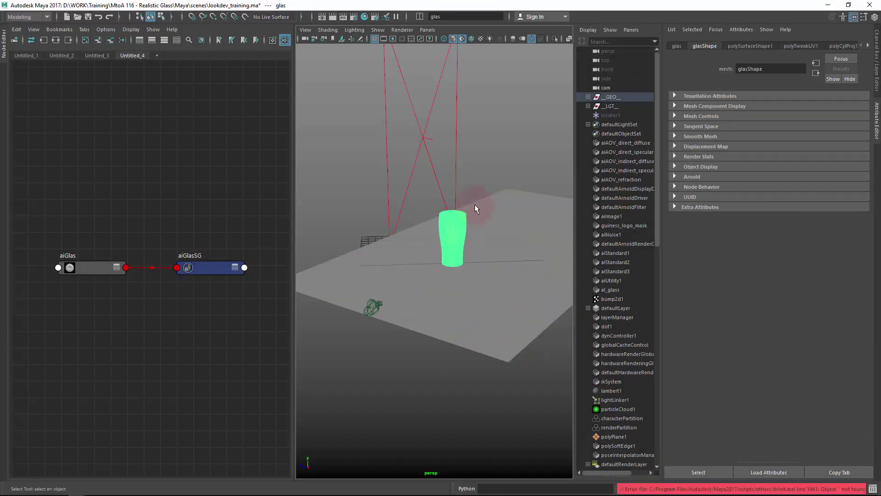
click(475, 161)
alt+middle_drag(475, 162, 453, 263)
click(412, 204)
alt+right_drag(488, 224, 417, 233)
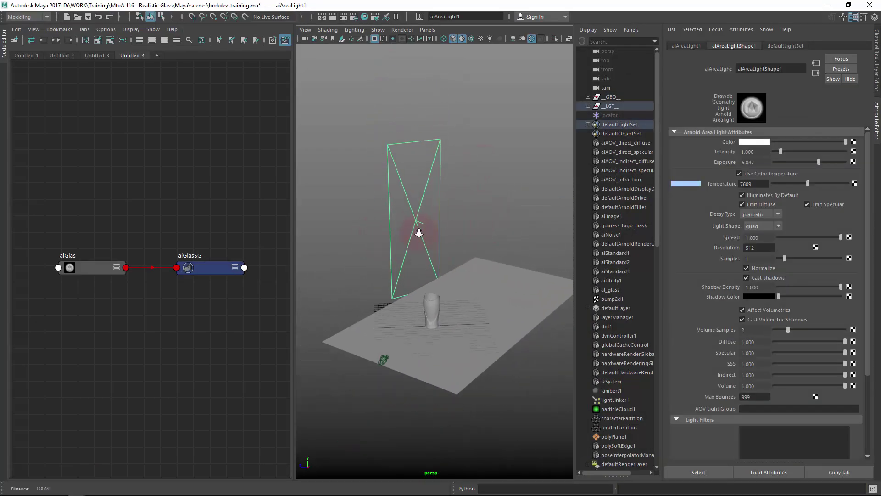
alt+drag(417, 232, 445, 240)
click(452, 202)
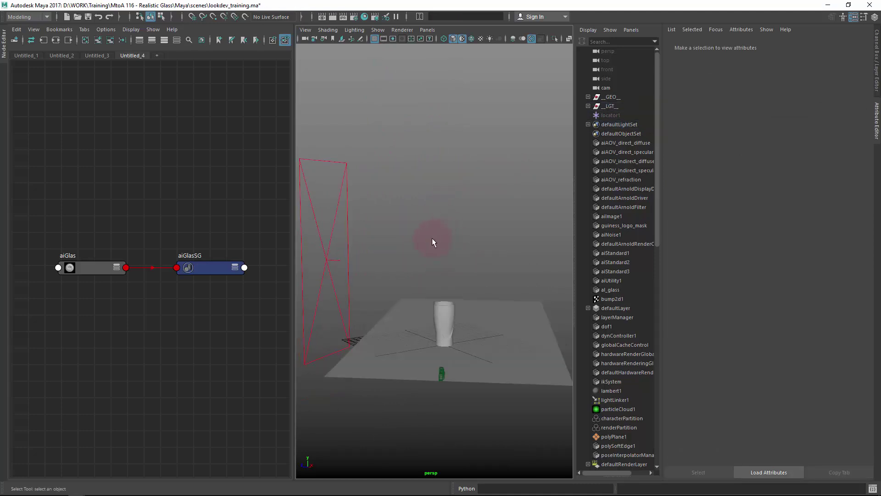
Step: Unhide the reference and reference1 spheres in the ref group under __GEO__
click(588, 97)
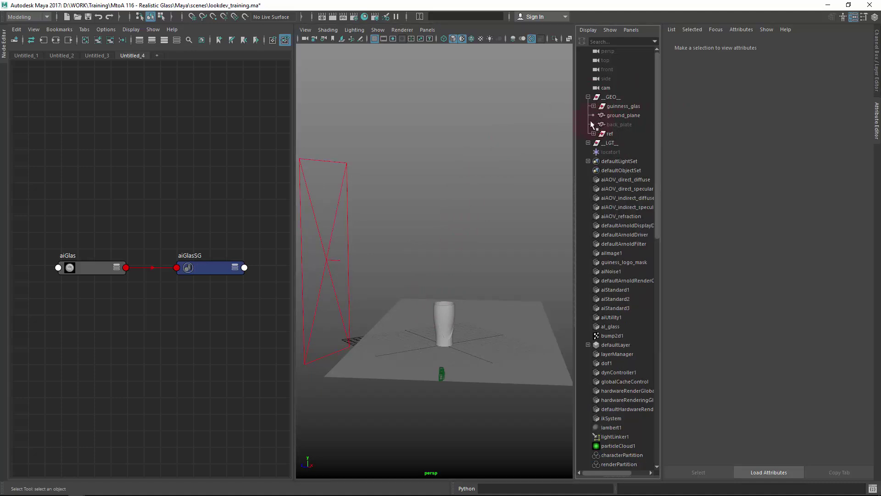
click(593, 134)
drag(623, 143, 624, 152)
key(shift+h)
click(492, 164)
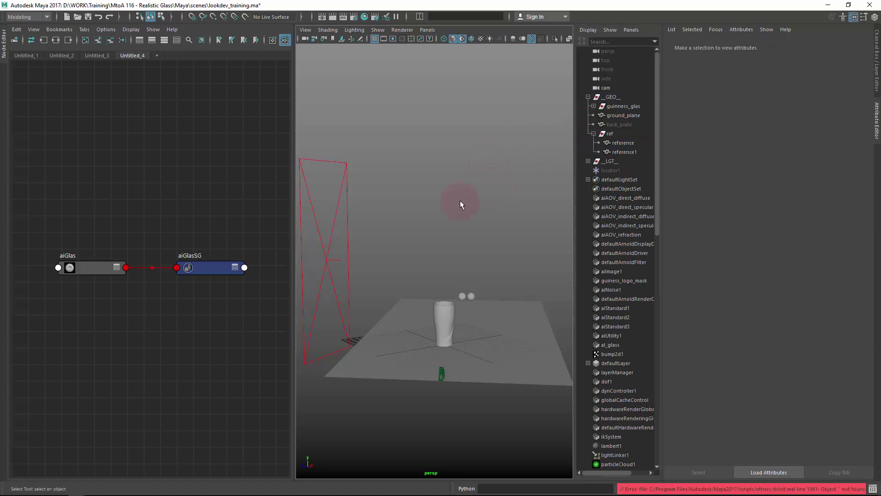
Step: Save the scene and open the Arnold RenderView to render through the cam camera
key(ctrl+s)
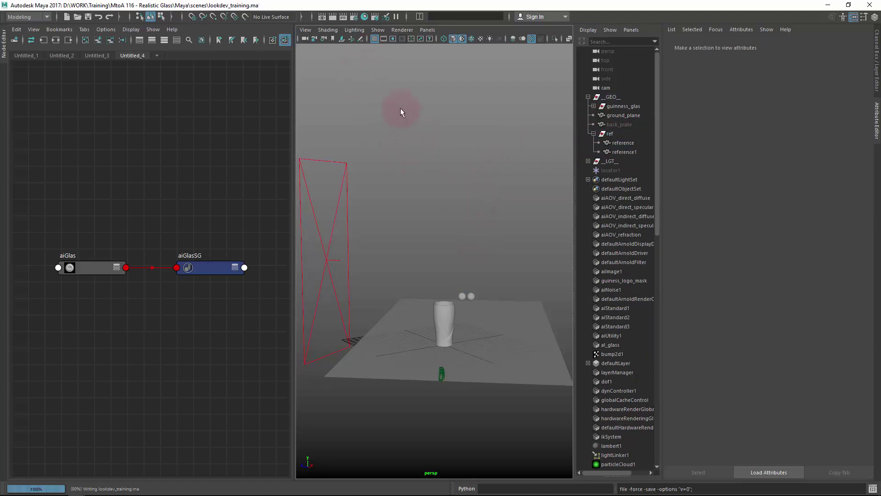
key(space)
click(464, 106)
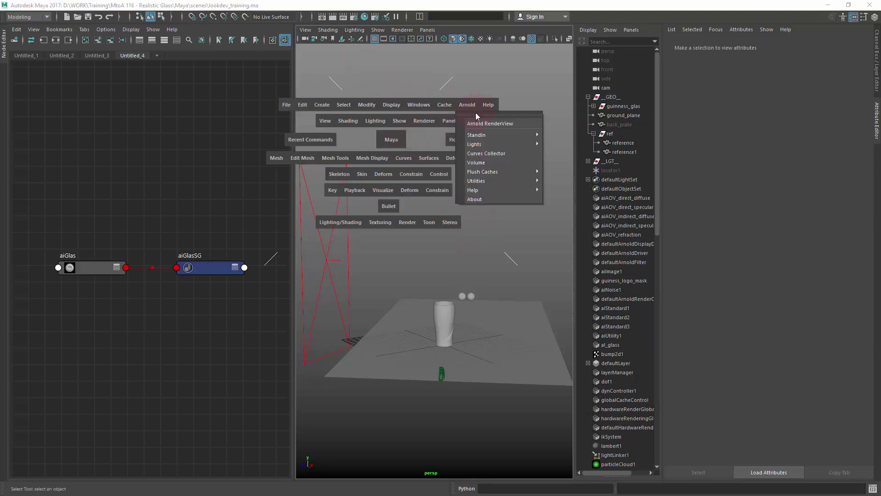
click(510, 123)
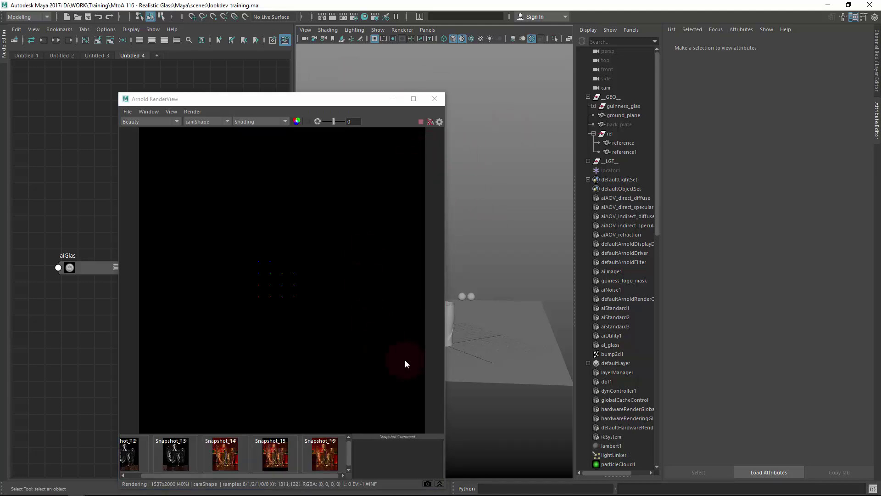
Step: Delete all the stored snapshots, Snapshot_12 through Snapshot_16, from the Arnold RenderView
right_click(348, 424)
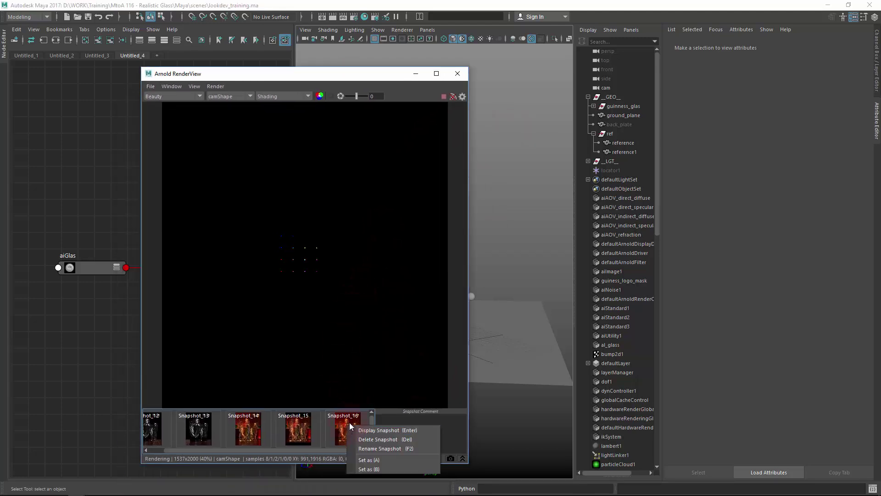
click(375, 440)
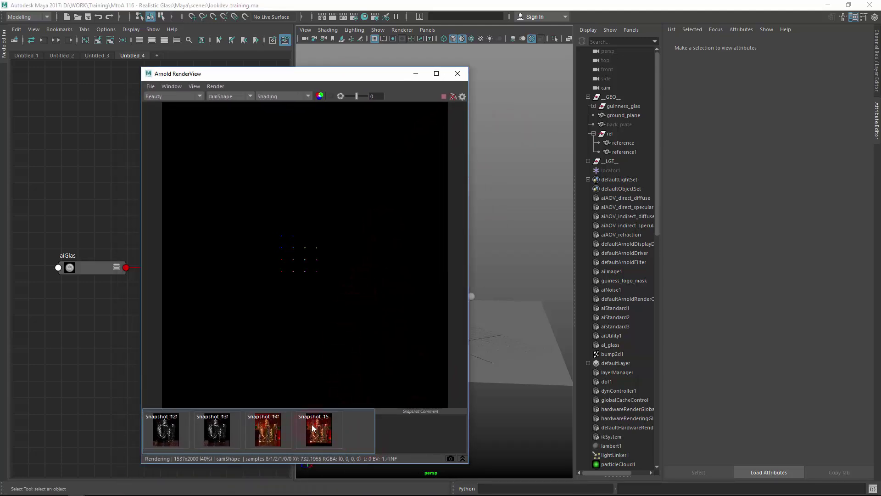
right_click(328, 430)
click(331, 445)
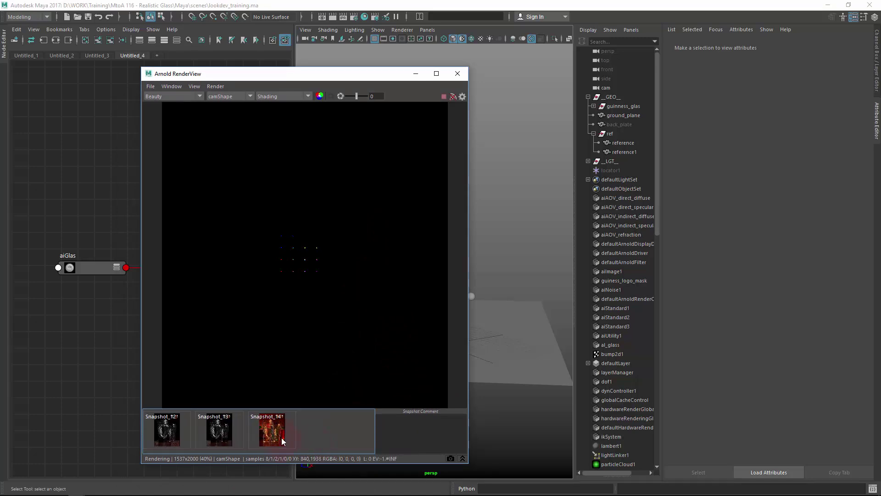
right_click(278, 434)
click(286, 445)
right_click(227, 430)
click(249, 441)
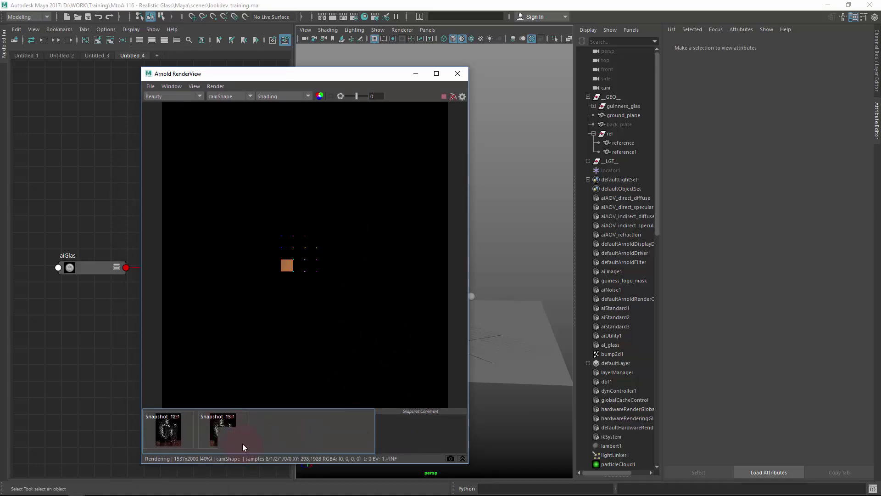
right_click(172, 429)
click(194, 442)
Step: Lower the Camera (AA) samples to 2 in the Arnold render settings and close them
click(354, 17)
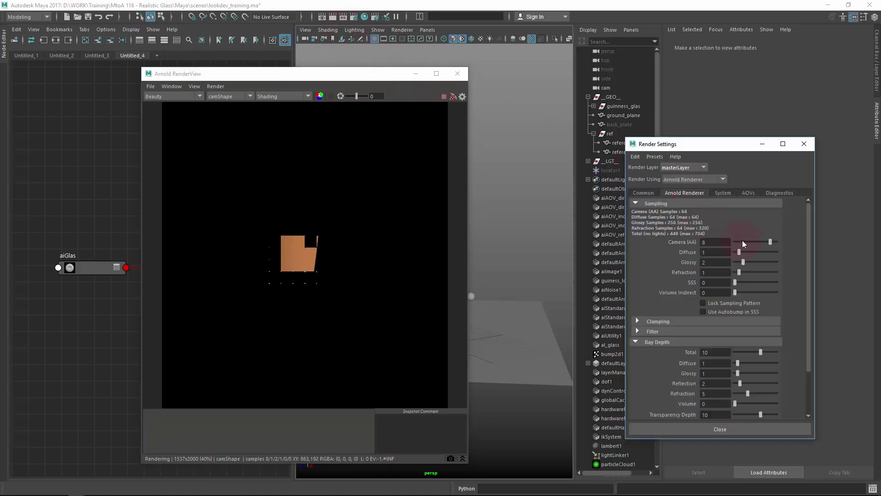
drag(738, 242, 750, 245)
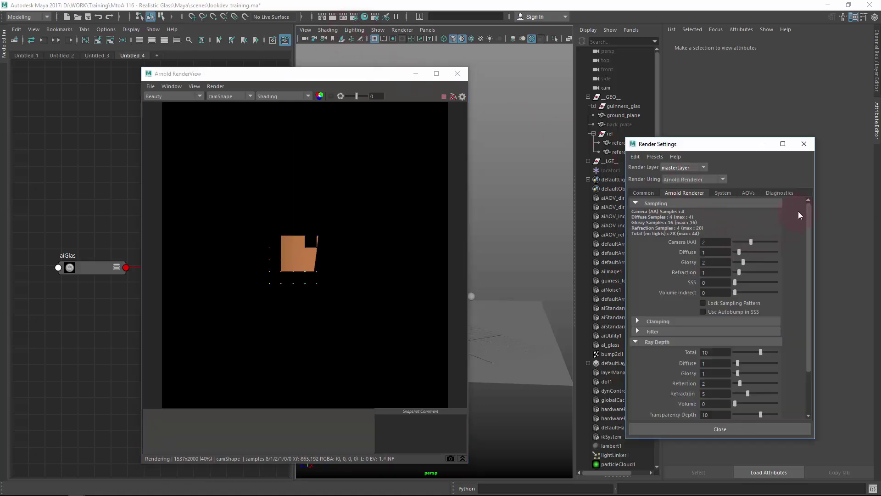
click(804, 143)
Step: Enable Progressive Refinement and automatic scene updates for the interactive render
click(215, 85)
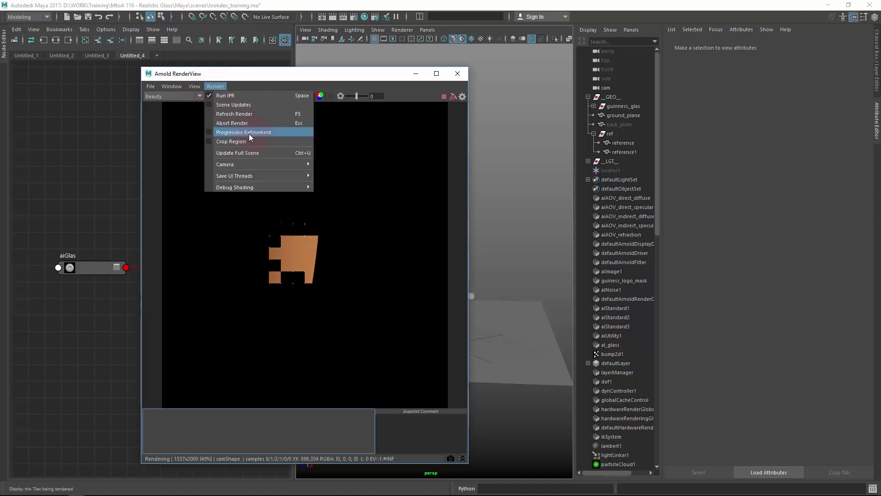
click(255, 141)
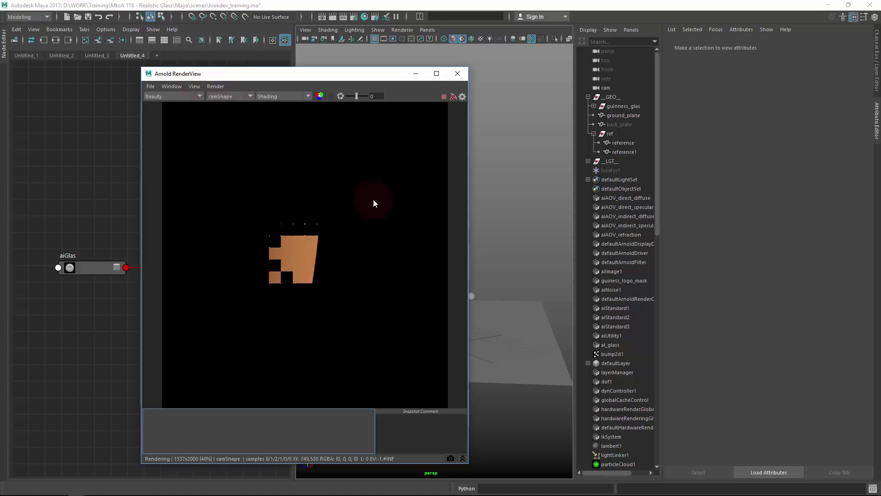
click(453, 97)
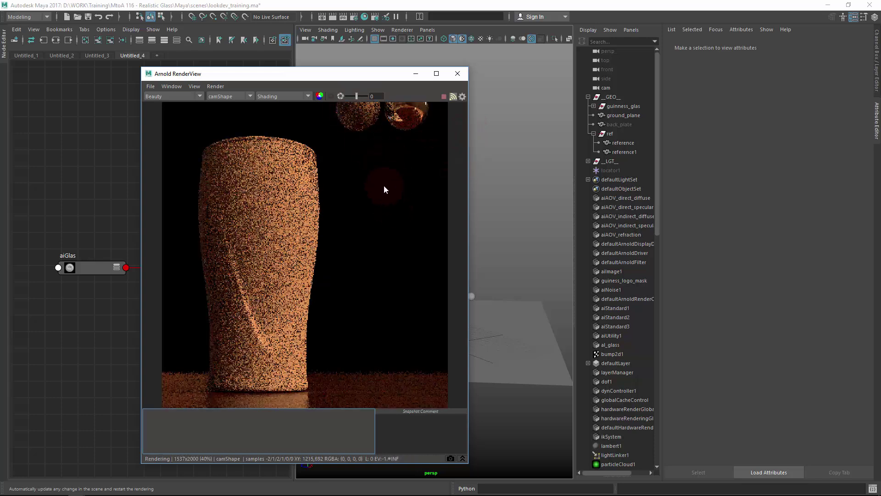
Step: Limit the render to a region around the two reference spheres and view it at 1:1 scale
middle_drag(379, 152, 323, 281)
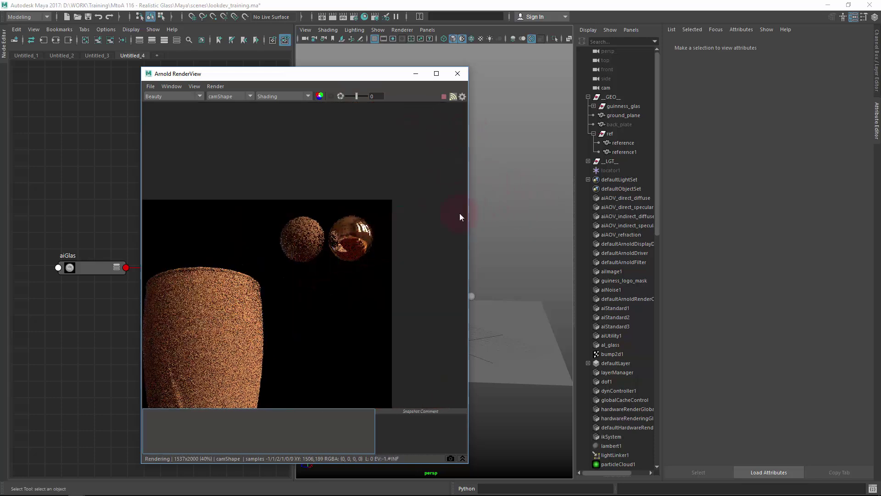
drag(265, 209, 390, 291)
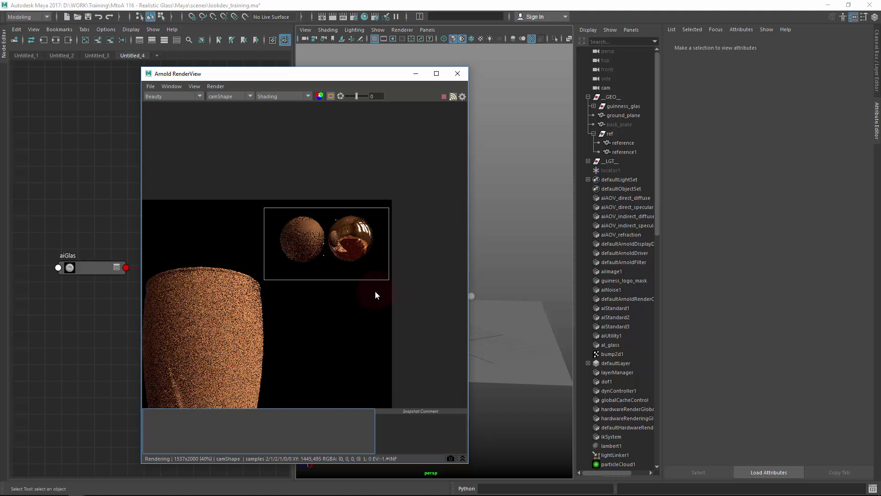
key(1)
middle_drag(384, 187, 291, 317)
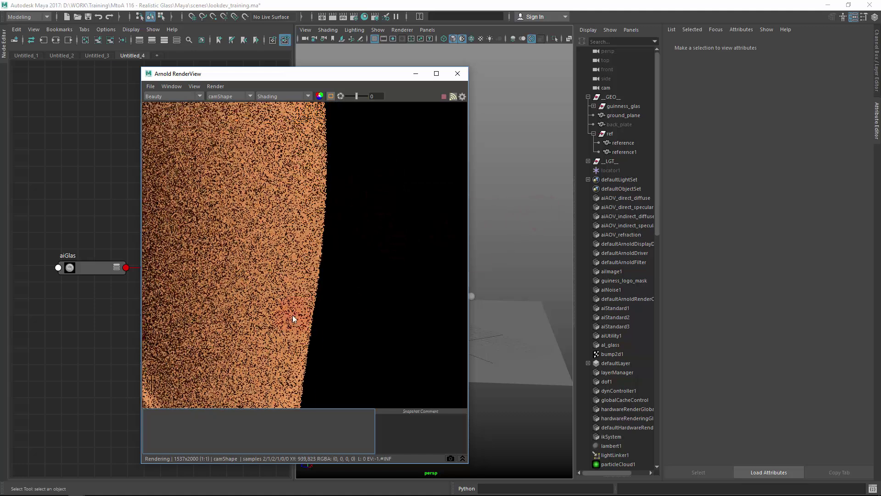
middle_drag(394, 115, 247, 341)
middle_drag(292, 309, 314, 311)
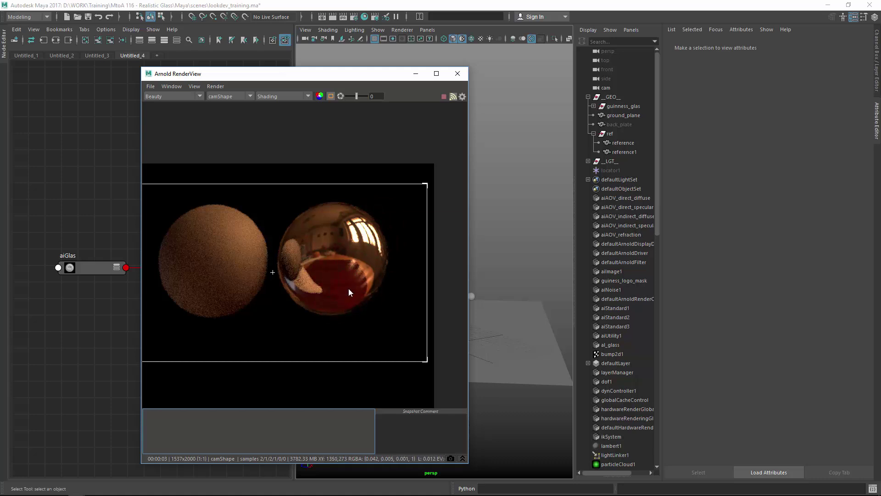
Step: Examine the shading on the matte sphere and the reflections on the chrome sphere, and frame the whole render again
middle_drag(323, 266, 350, 257)
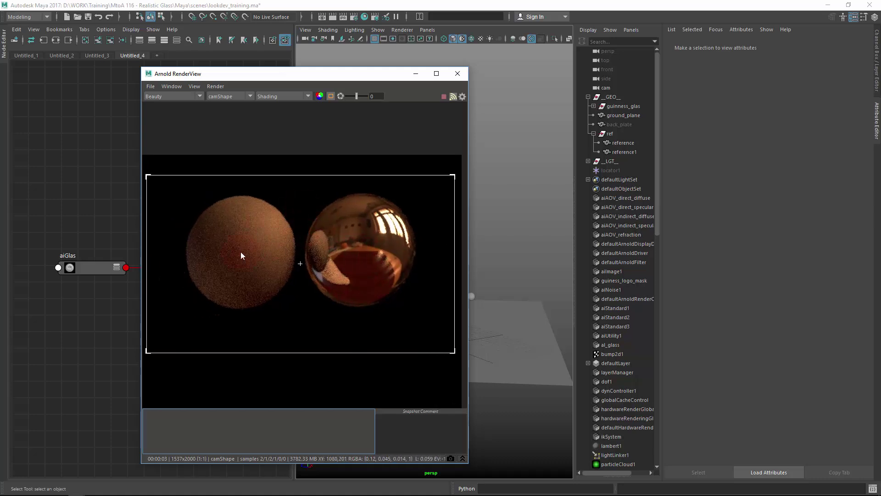
middle_drag(242, 255, 300, 253)
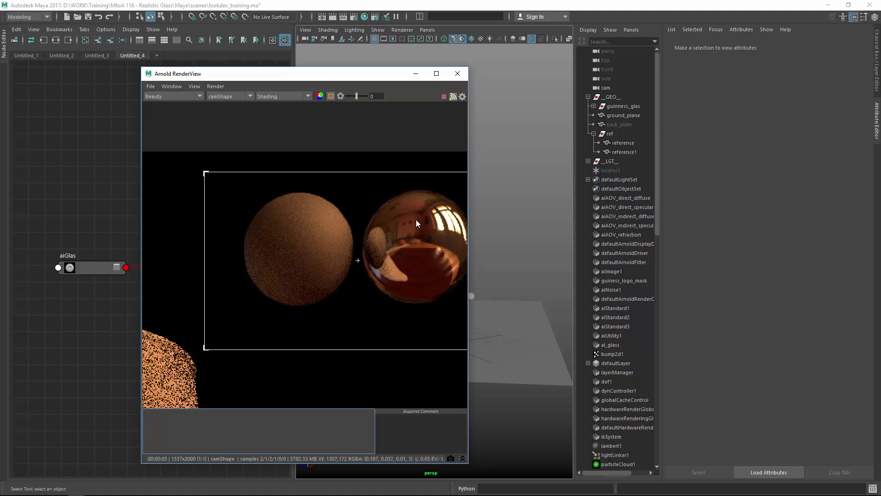
middle_drag(460, 222, 414, 229)
middle_drag(246, 300, 395, 249)
scroll(394, 249, down, 2)
middle_drag(307, 318, 353, 199)
key(f)
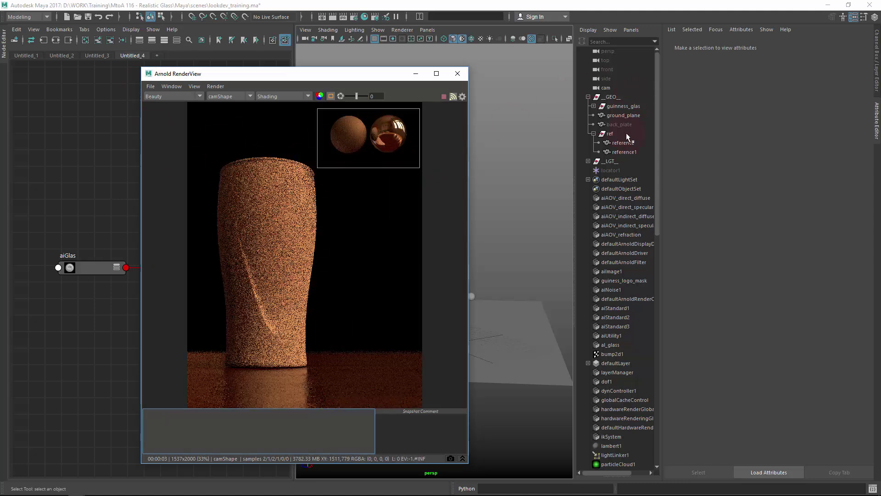
Step: Disable depth of field in the Arnold attributes of the cam camera
click(632, 88)
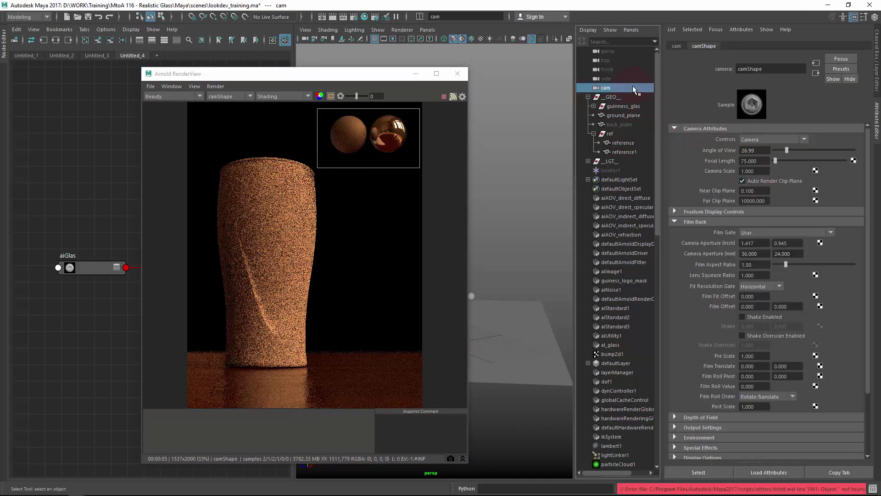
scroll(697, 310, down, 3)
click(696, 431)
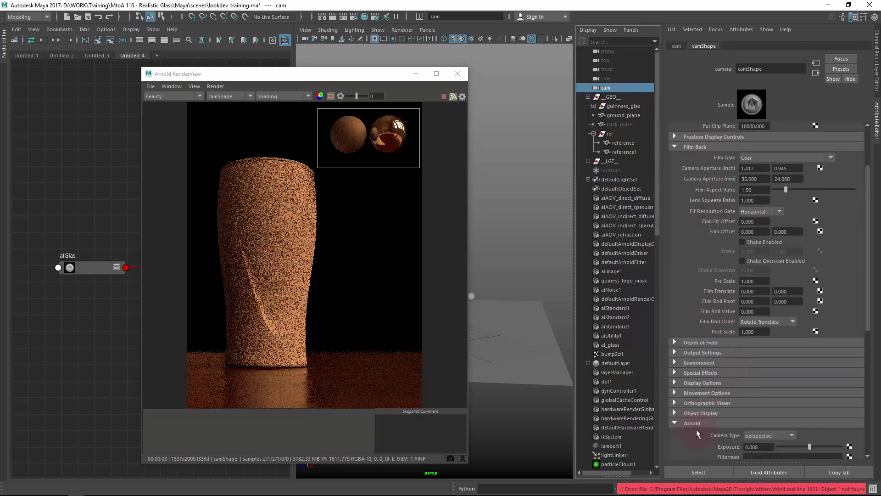
scroll(697, 433, down, 10)
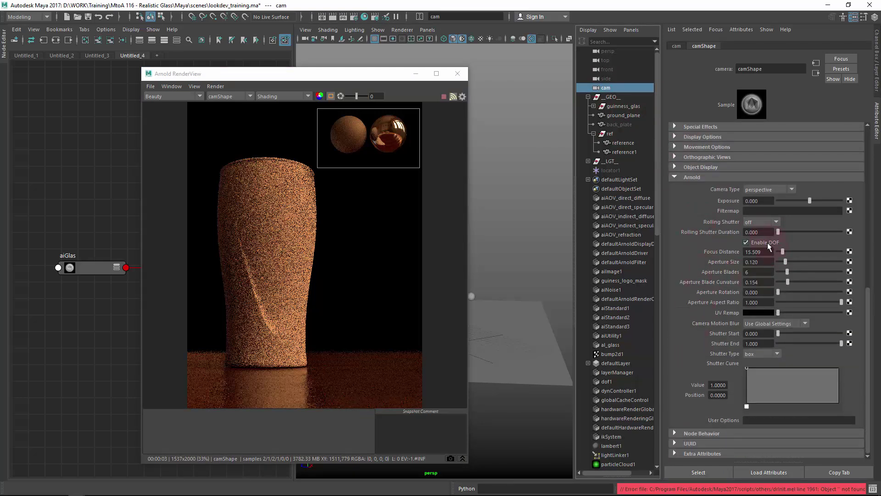
click(768, 244)
Step: Render a region around the glass base and tabletop to check their sharpness, and clear the region
click(370, 318)
drag(388, 321, 344, 403)
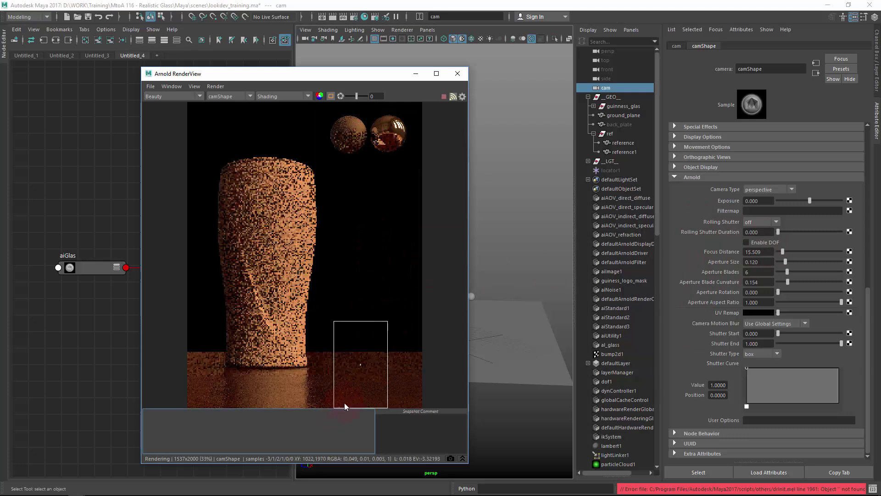
alt+middle_drag(312, 329, 314, 224)
alt+right_drag(299, 252, 461, 255)
alt+middle_drag(248, 308, 309, 251)
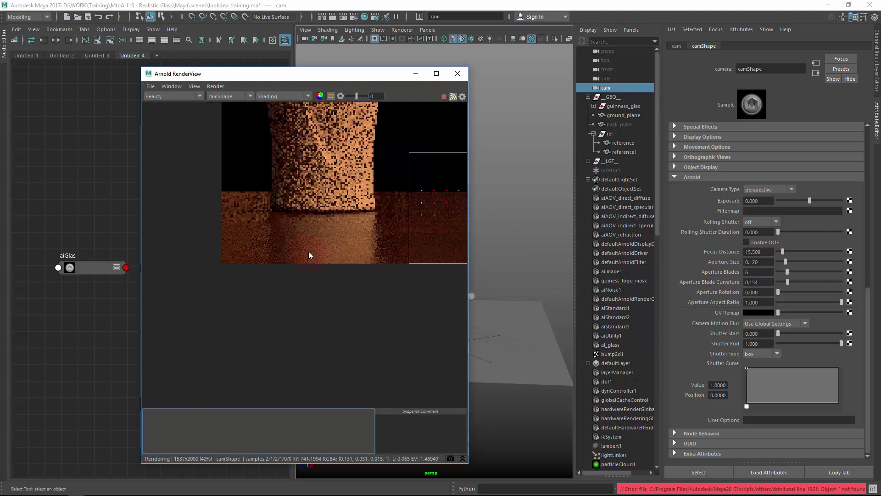
drag(219, 178, 447, 320)
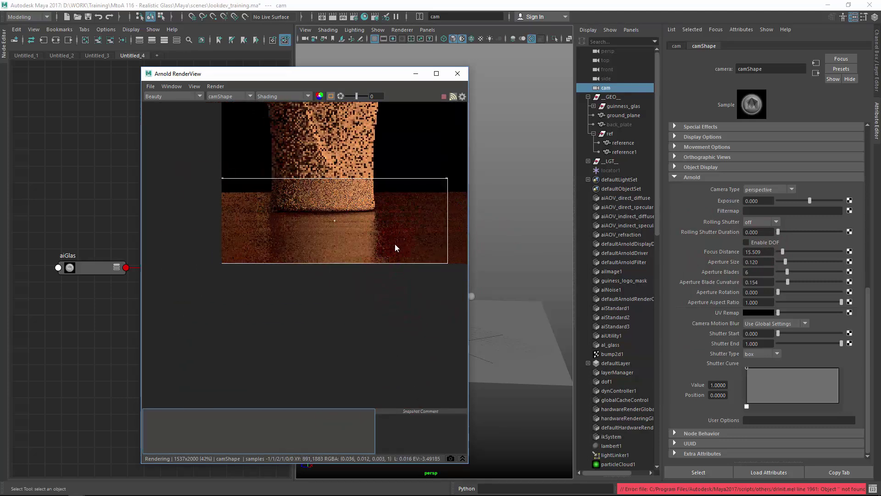
middle_drag(394, 256, 358, 232)
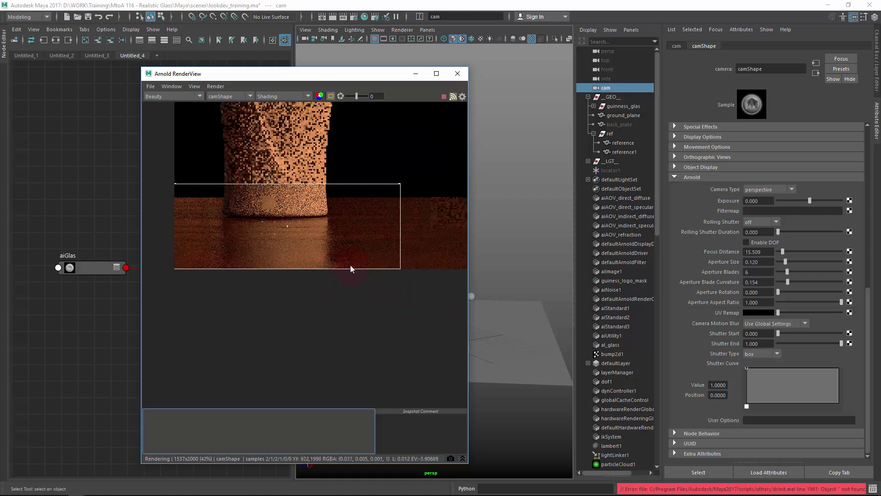
middle_drag(318, 149, 334, 290)
click(382, 221)
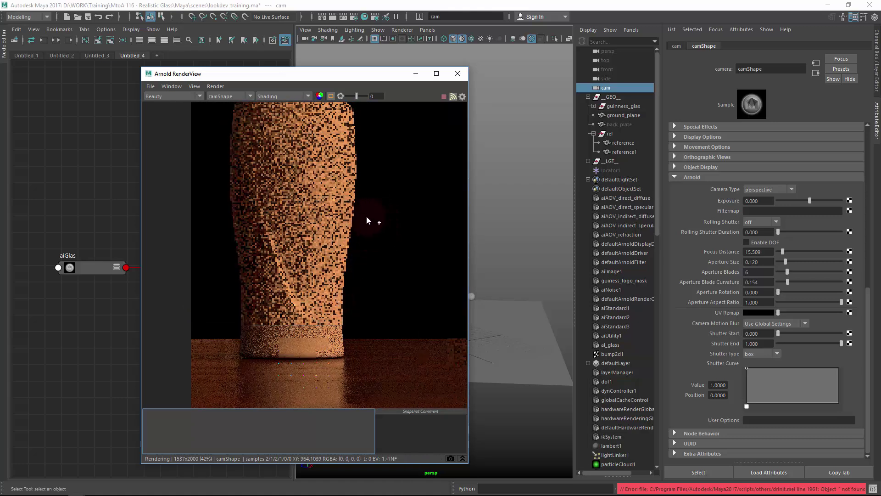
Step: Examine the full glass and its surroundings as the render refines
middle_drag(349, 191, 367, 241)
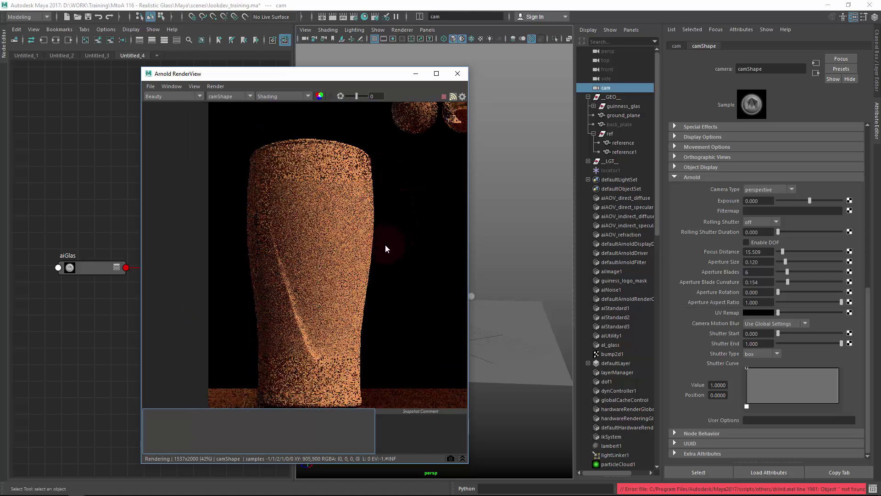
middle_drag(378, 271, 385, 245)
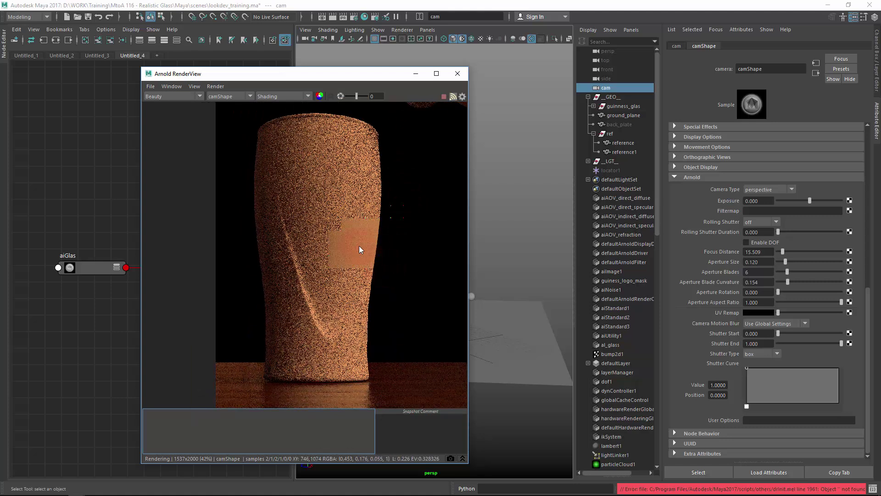
mouse_move(359, 246)
middle_down()
mouse_move(370, 221)
mouse_move(370, 238)
middle_up()
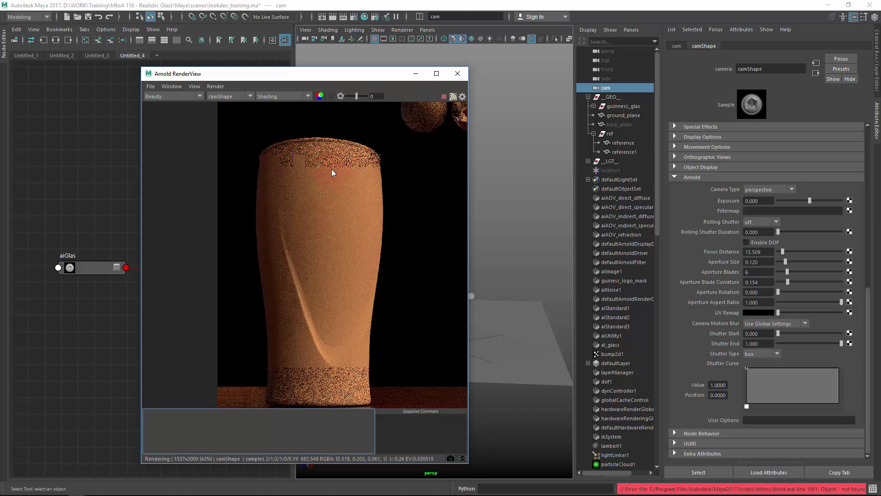
middle_drag(384, 282, 273, 279)
scroll(351, 235, down, 1)
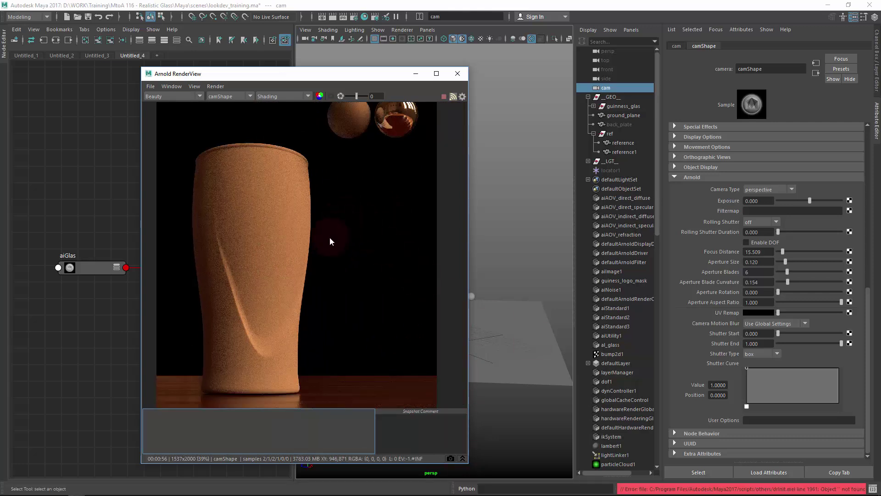
drag(251, 75, 426, 73)
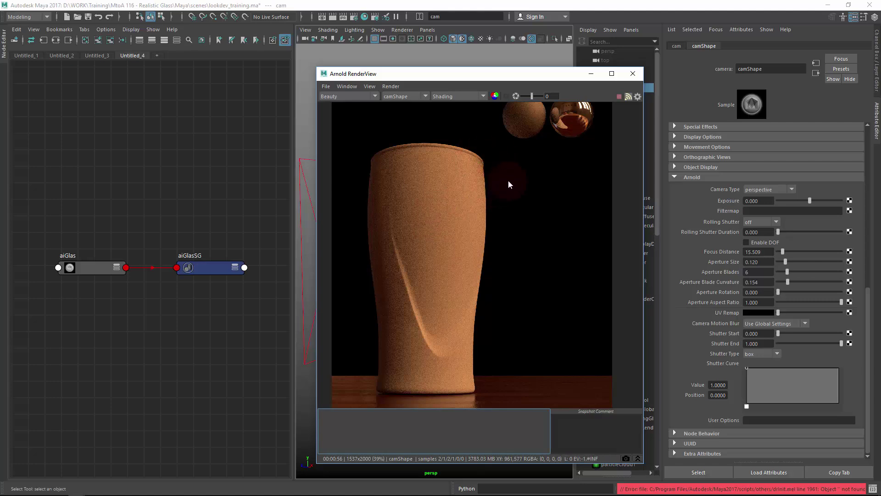
alt+drag(473, 185, 422, 185)
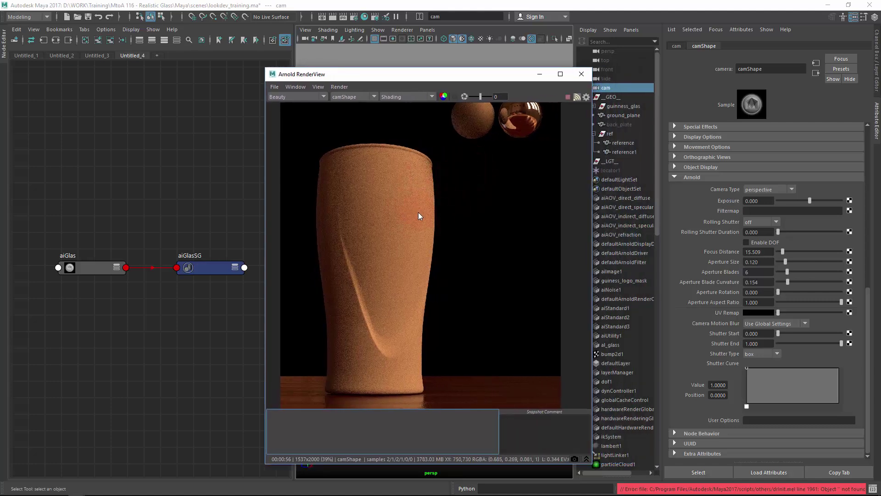
alt+drag(442, 230, 307, 193)
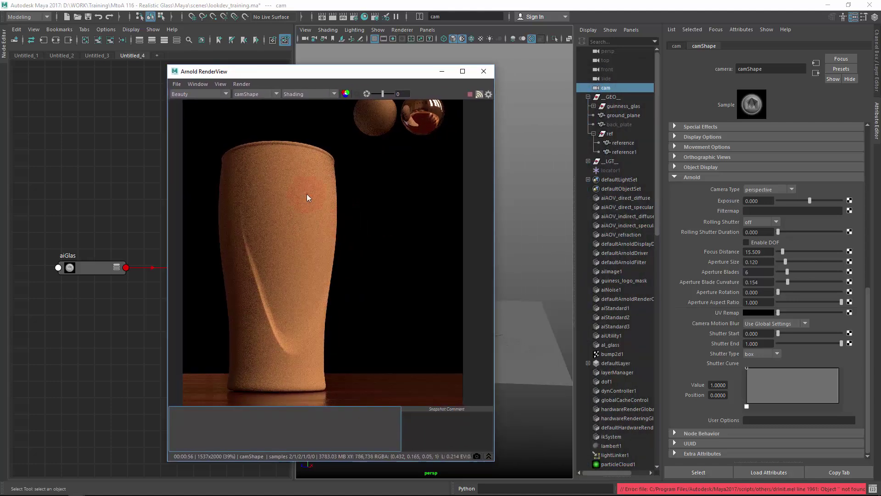
Step: Select the glass mesh through the render and enable Opaque in the Arnold attributes of glasShape
click(290, 191)
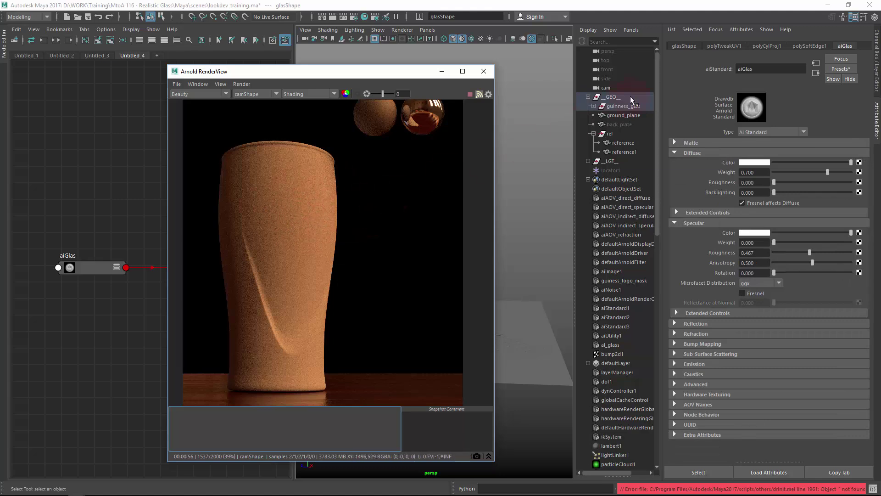
click(684, 47)
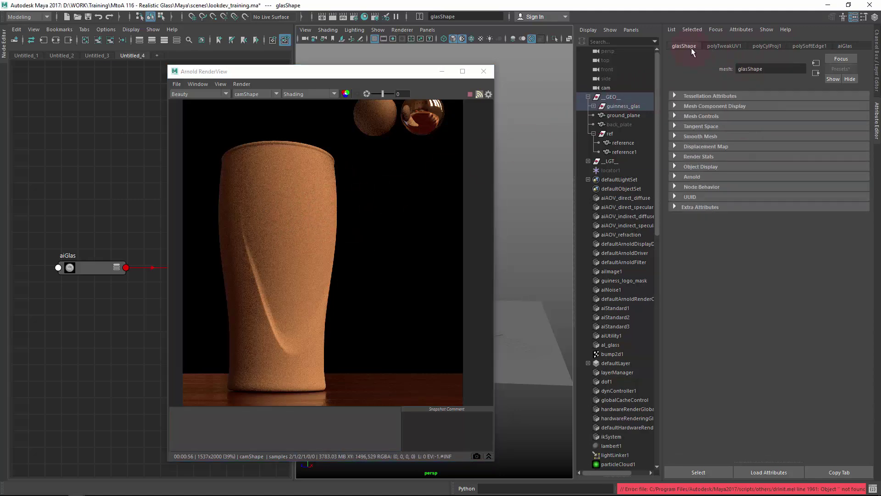
click(700, 177)
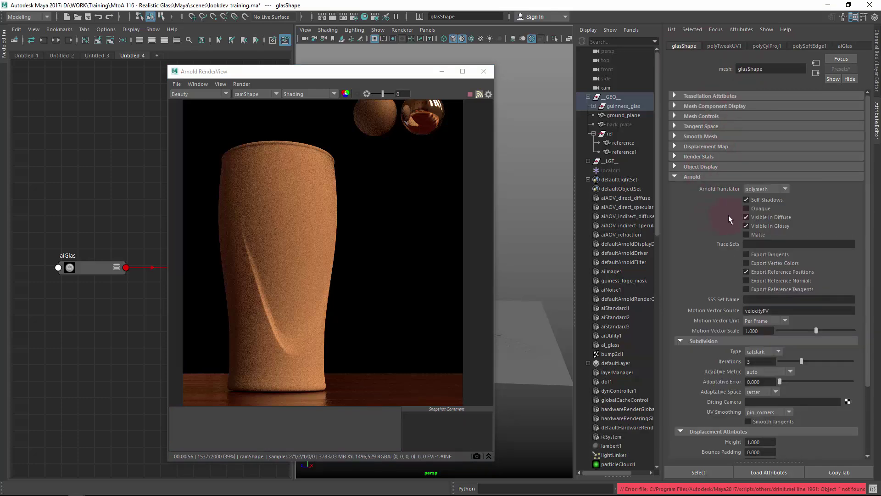
click(761, 209)
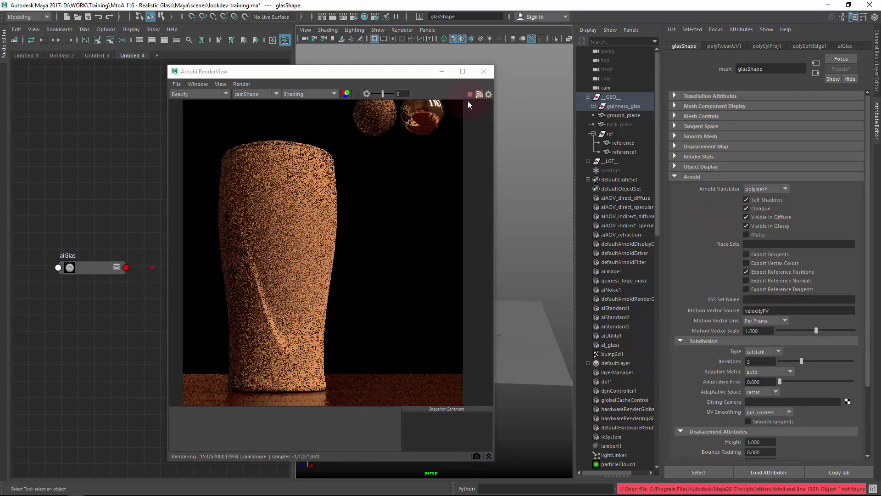
Step: Update the render and disable Opaque in the Arnold attributes of glasShape
click(480, 96)
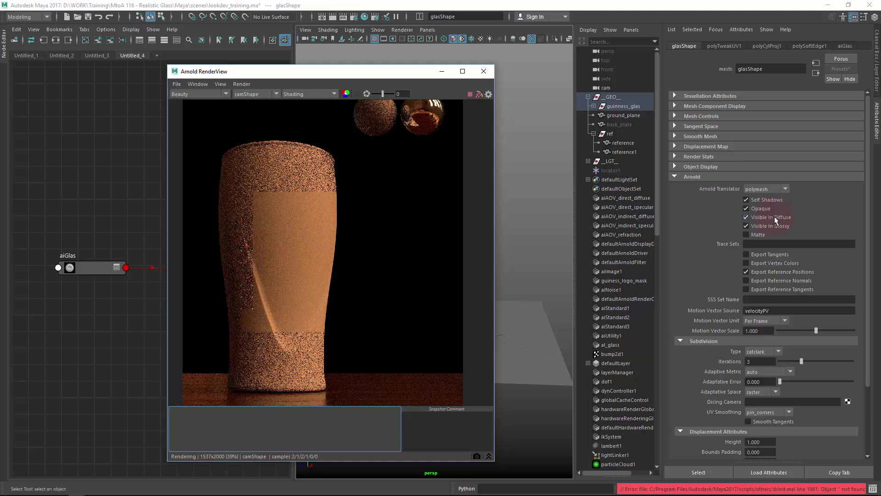
click(746, 209)
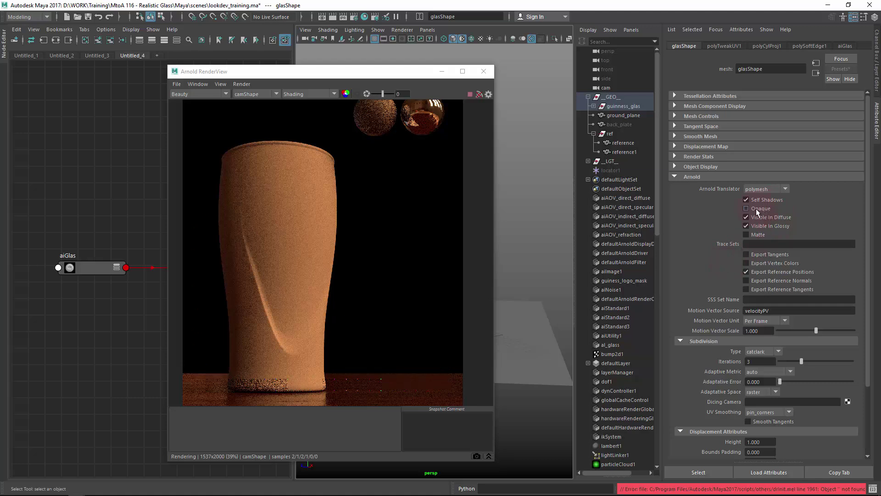
click(279, 228)
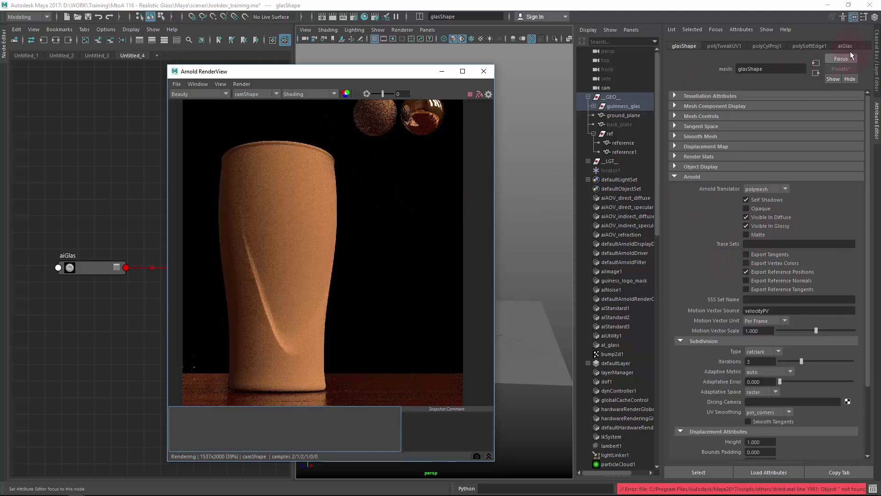
Step: Reduce the diffuse weight of the aiGlas shader to its minimum and update the render
click(845, 46)
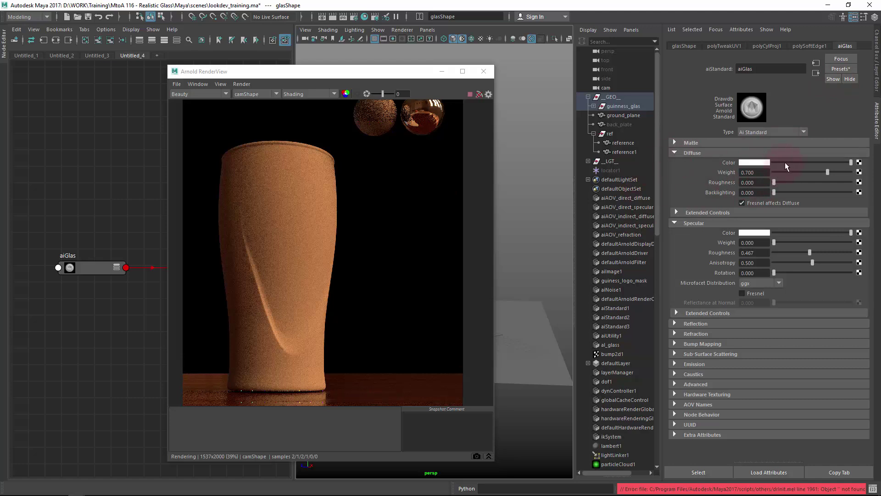
drag(785, 161, 736, 165)
drag(827, 172, 764, 172)
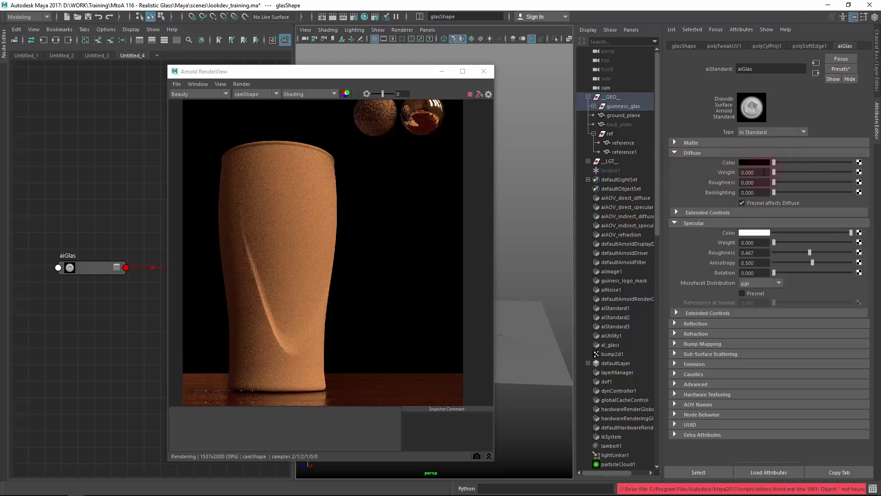
click(704, 151)
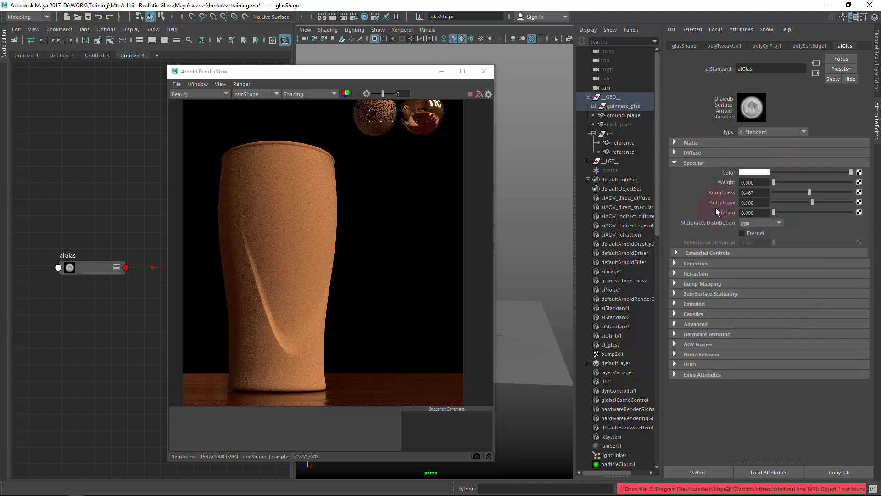
click(479, 94)
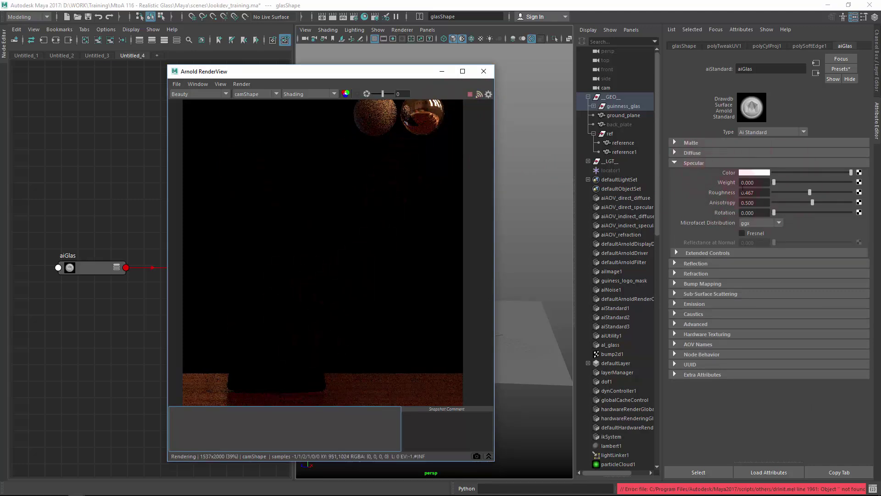
Step: Set the aiGlas specular weight to 1 and roughness to 0, and enable Fresnel with reflectance at normal at 0
click(777, 182)
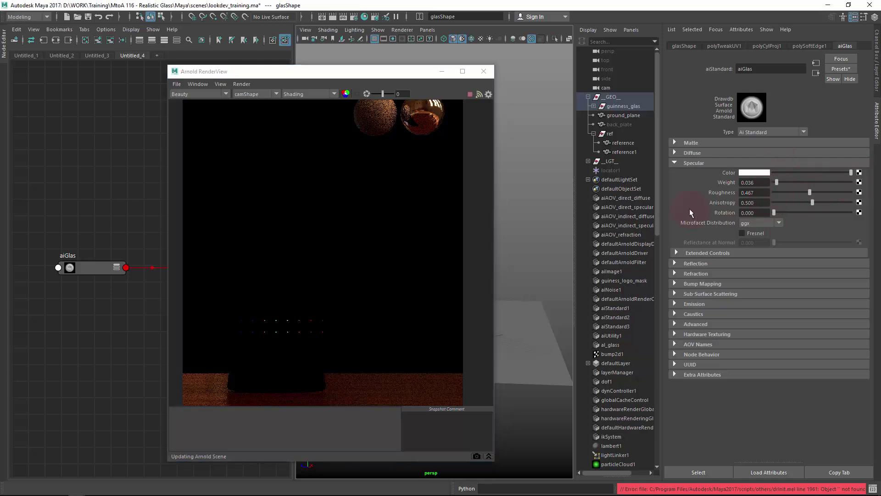
click(755, 232)
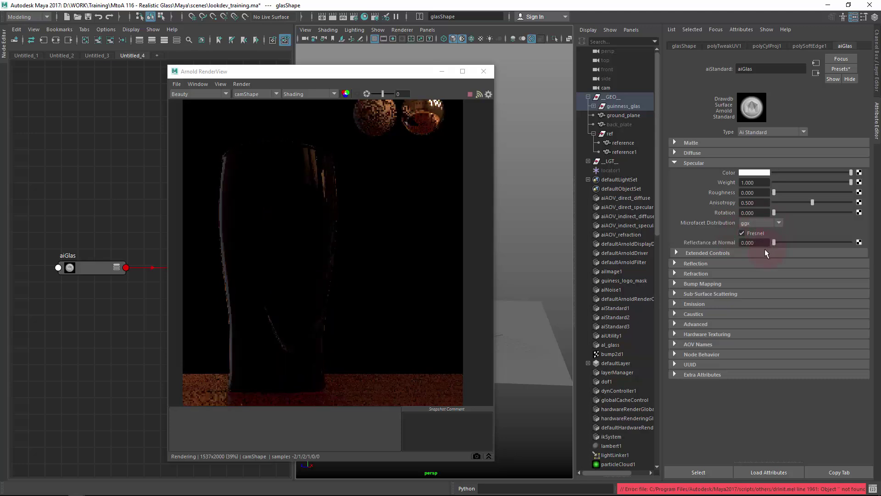
mouse_move(773, 242)
mouse_down()
mouse_move(859, 244)
mouse_move(766, 245)
mouse_up()
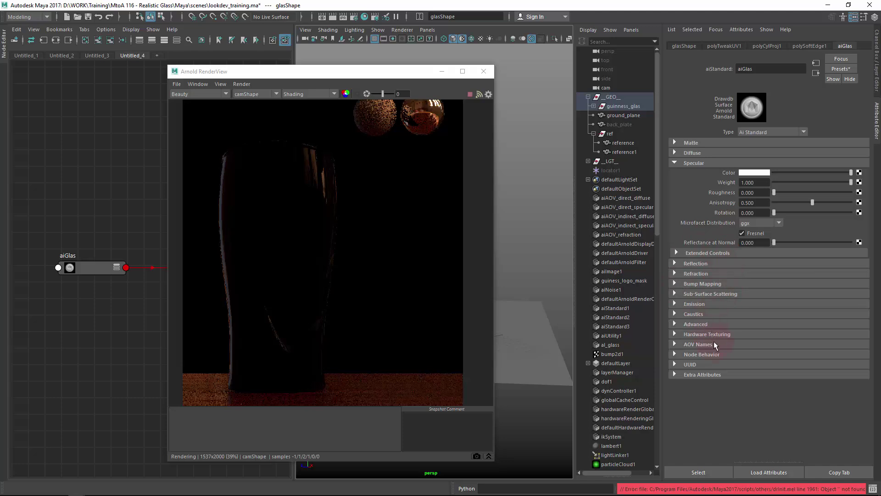
Step: Set the refraction weight of the aiGlas shader to 1
click(699, 274)
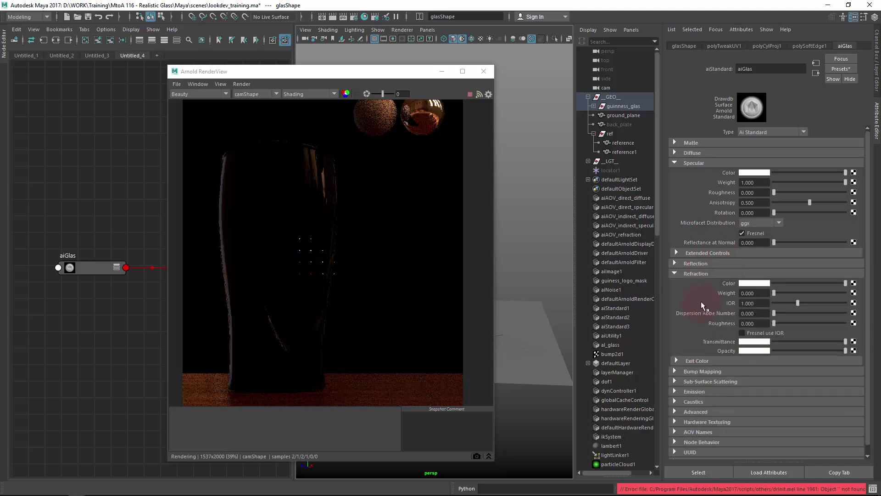
click(778, 293)
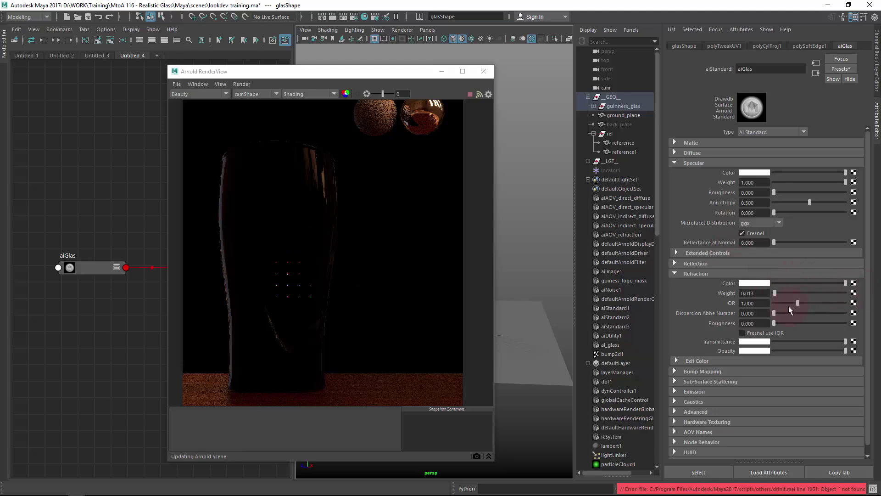
click(755, 293)
text(1)
key(Return)
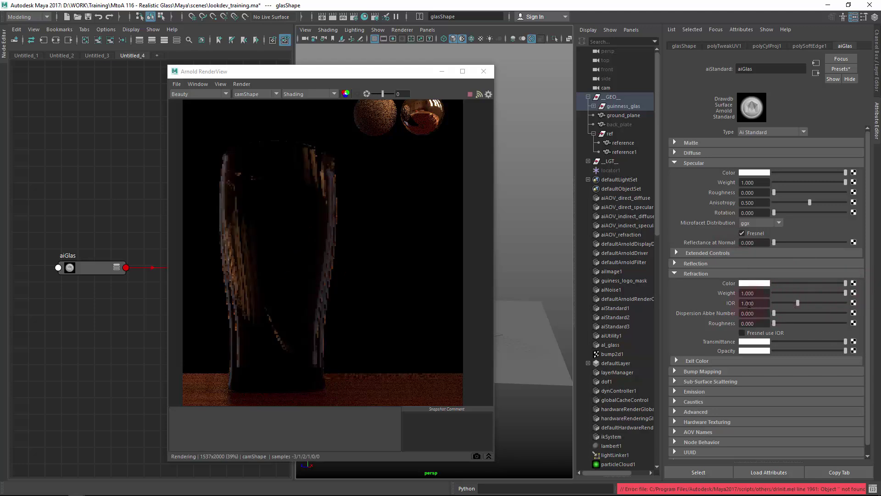
Step: Set the refraction IOR of aiGlas to 1.55 and enable Fresnel use IOR
drag(746, 303, 766, 303)
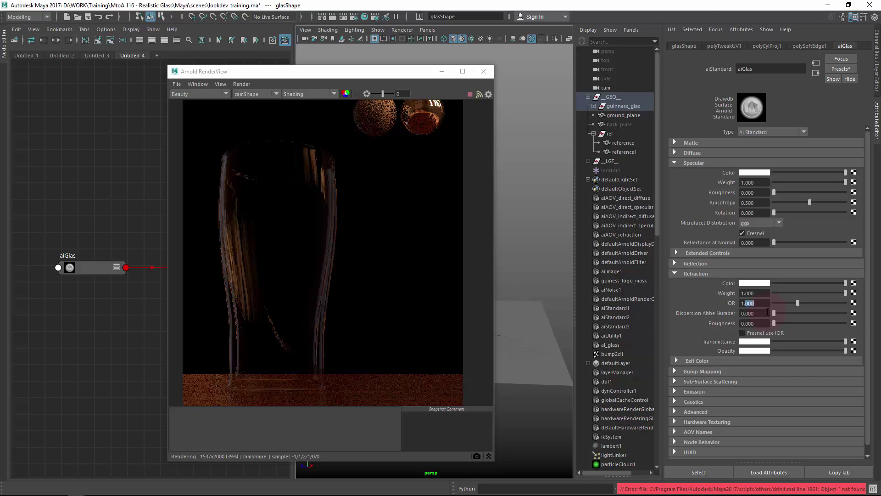
text(550)
key(Return)
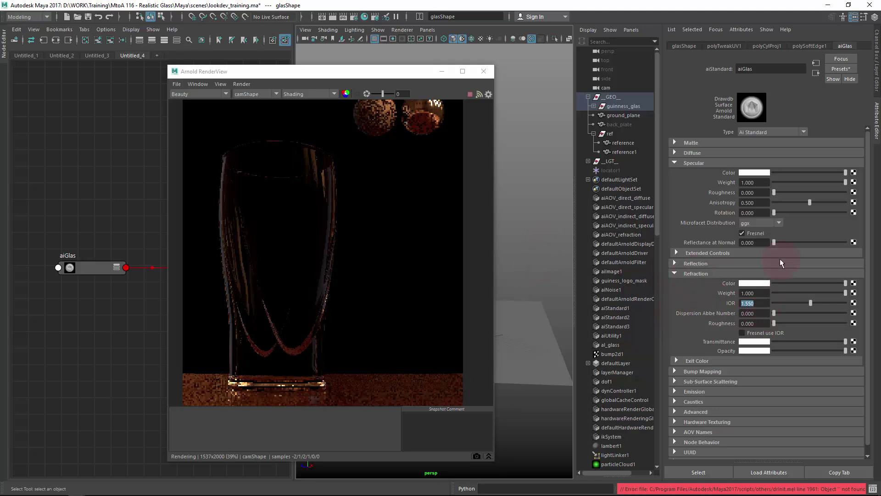
click(752, 333)
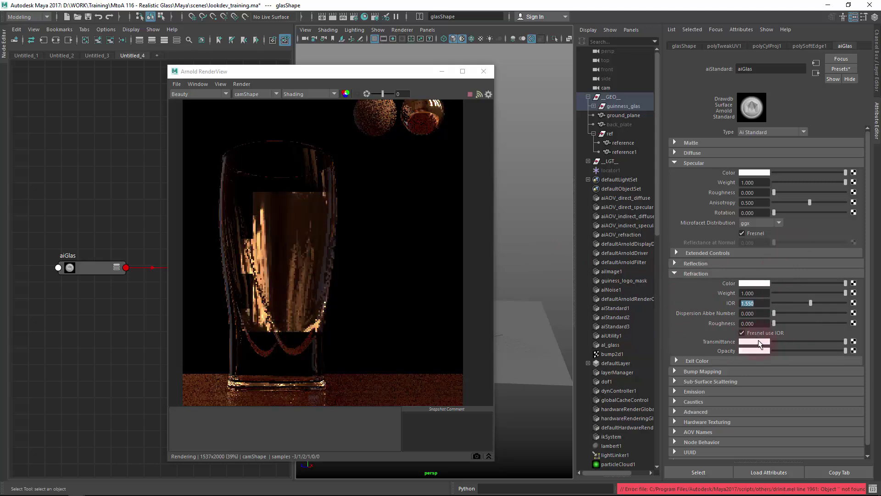
click(780, 230)
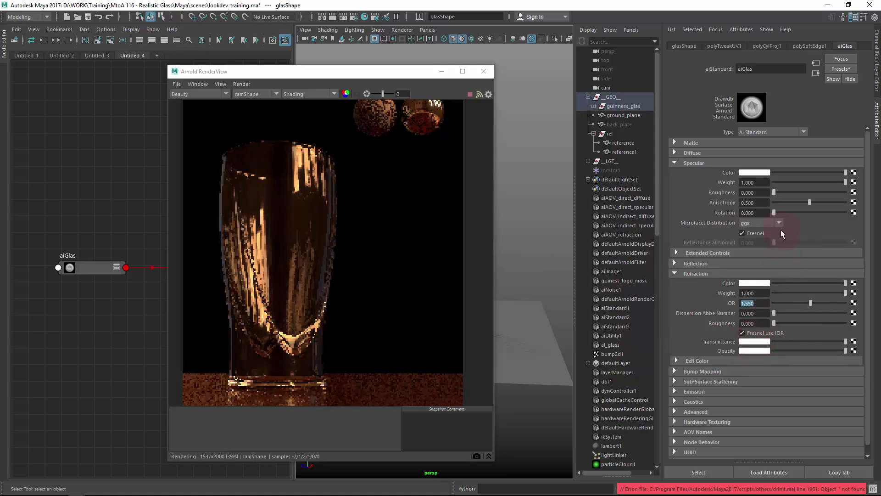
click(757, 304)
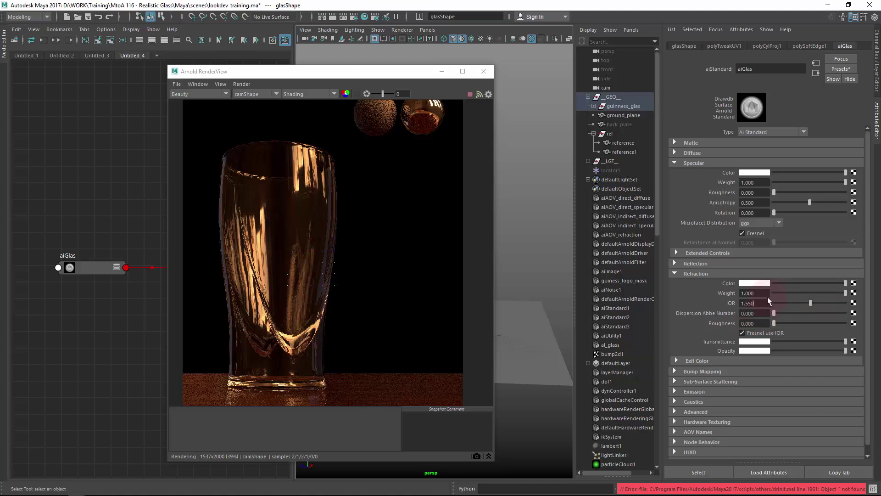
Step: Try a Dispersion Abbe Number of about 10.39 and render regions over the glass's side and base
drag(772, 317, 780, 317)
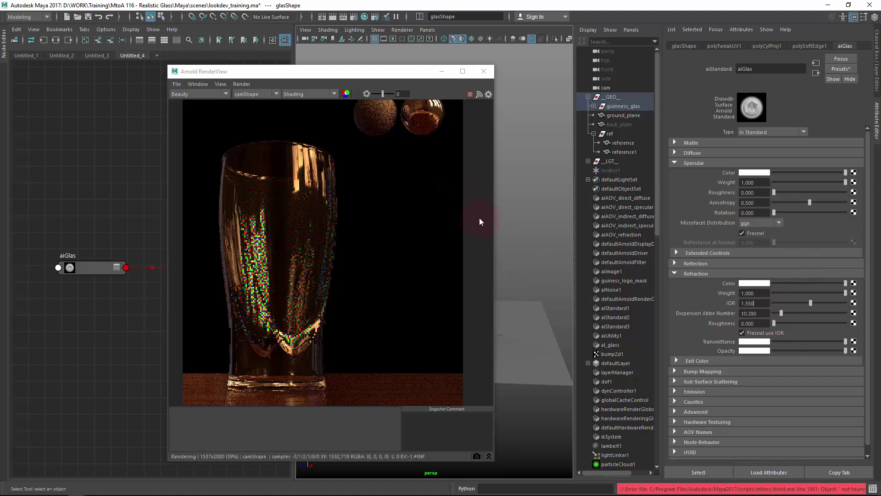
key(super)
click(315, 195)
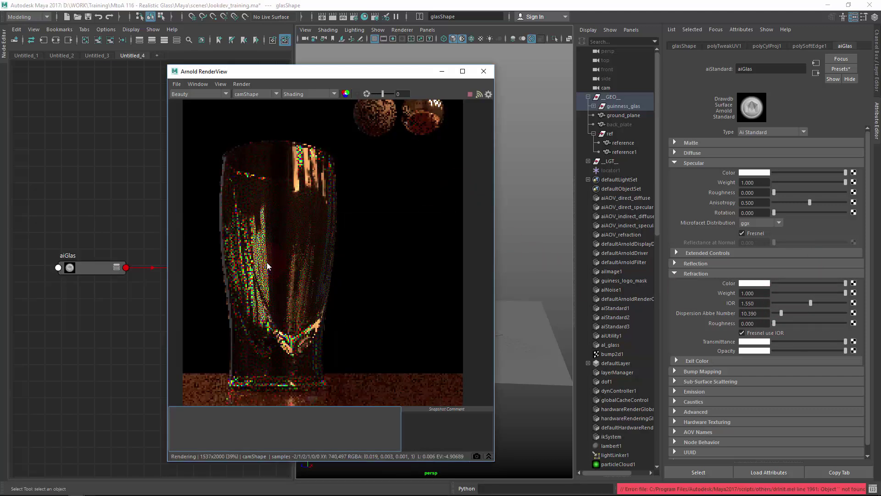
shift+drag(279, 296, 217, 227)
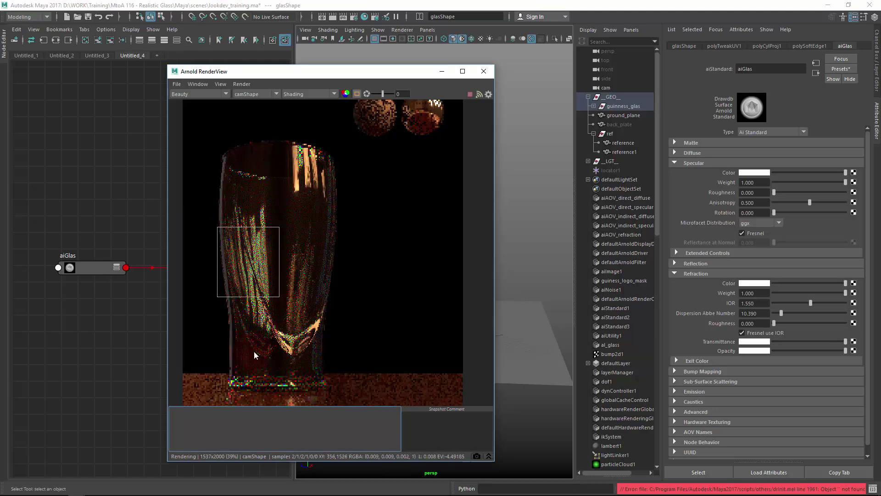
drag(209, 357, 261, 414)
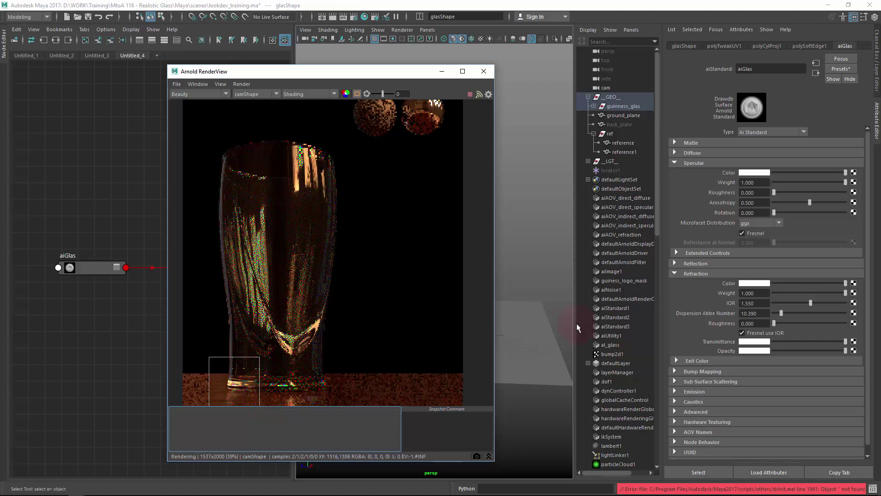
Step: Set the Dispersion Abbe Number back to 0 and render a region around the whole glass
click(758, 313)
text(0)
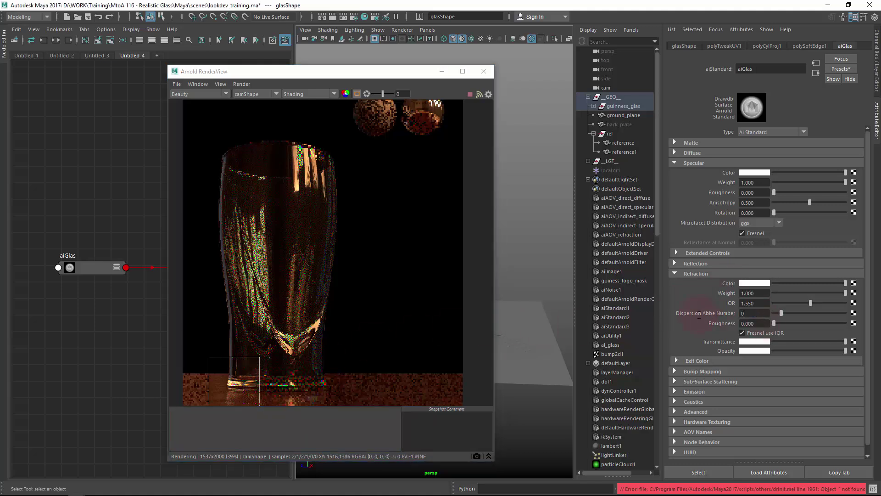
key(Return)
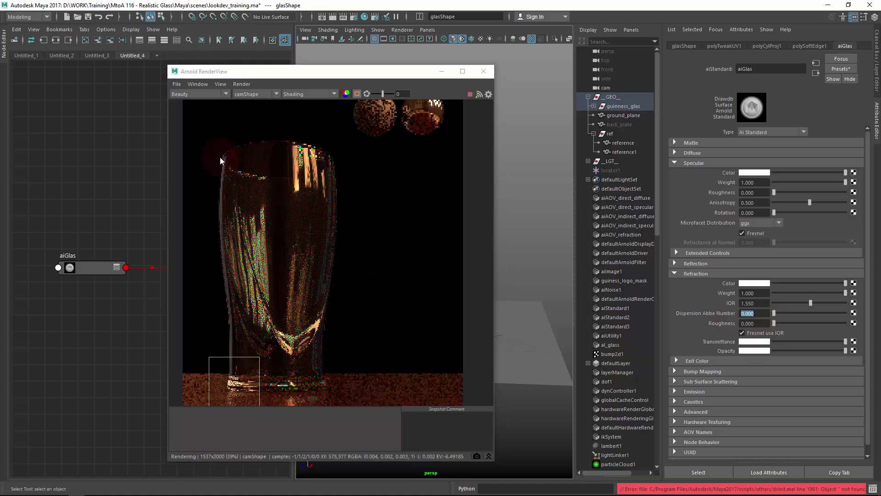
mouse_move(207, 135)
mouse_down()
mouse_move(343, 387)
mouse_move(370, 412)
mouse_up()
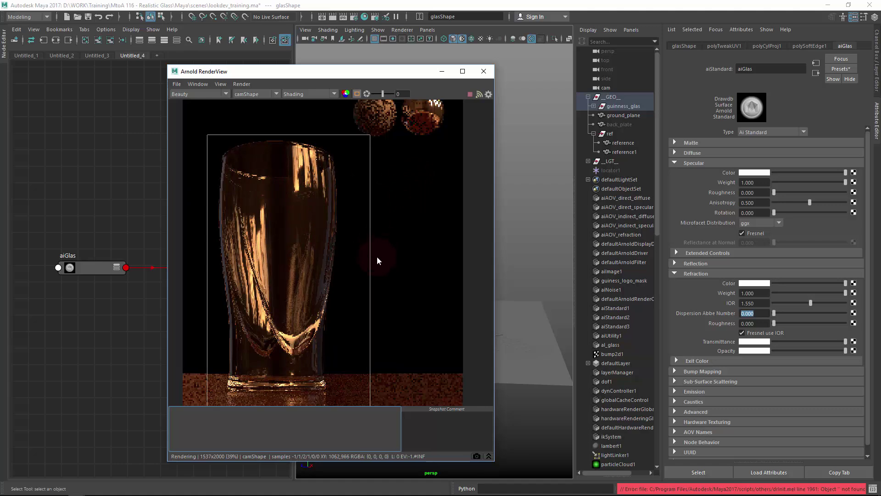
Step: Switch to Chrome and search Google Images for "guinness logo" in a new tab
click(76, 489)
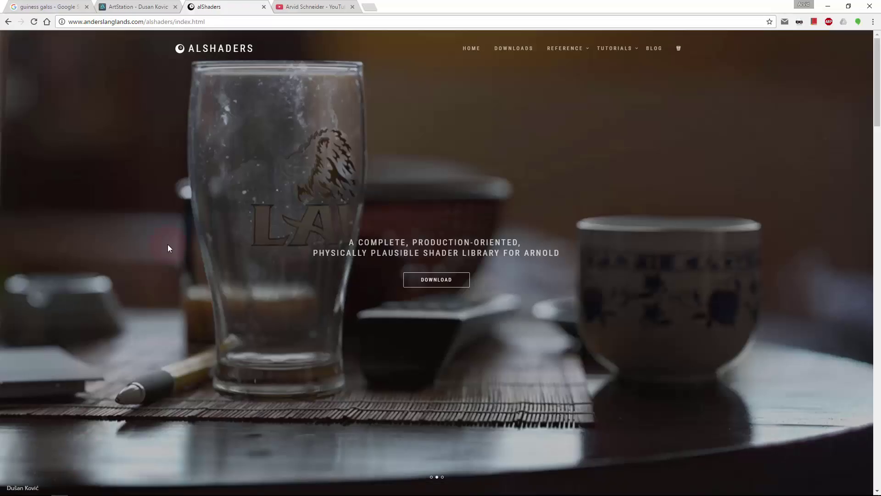
click(371, 7)
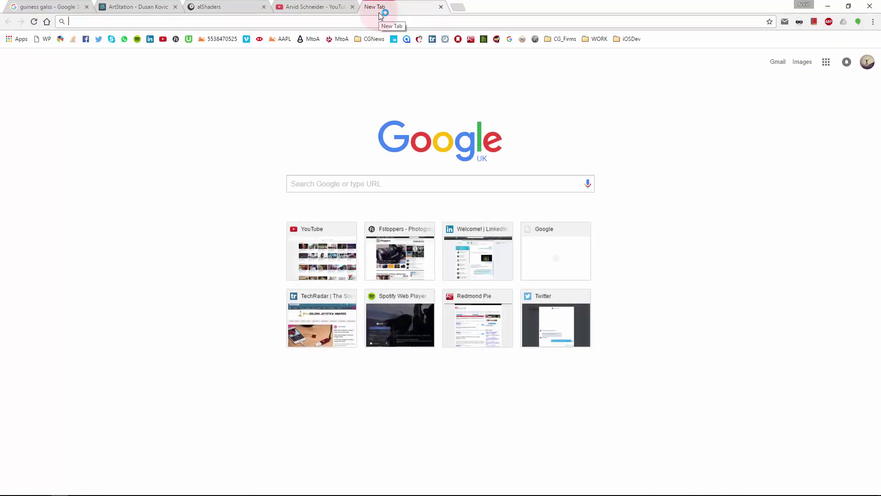
text(gui)
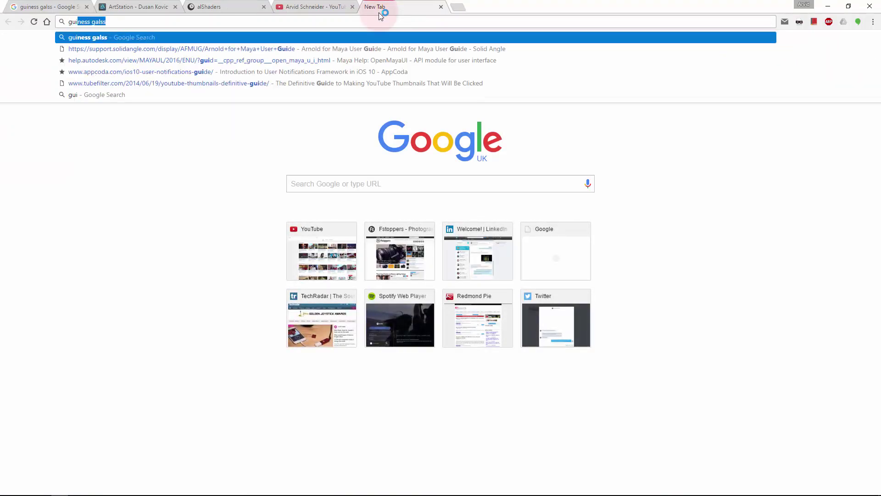
text(ness logo)
key(Return)
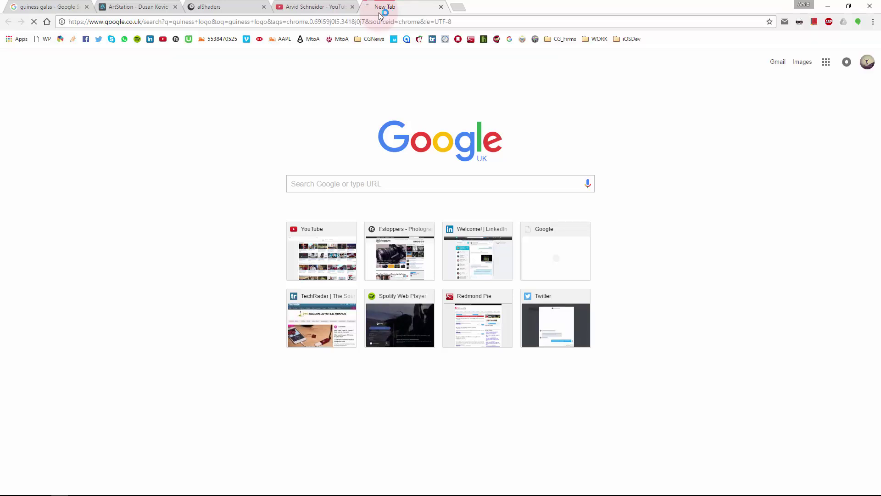
click(100, 82)
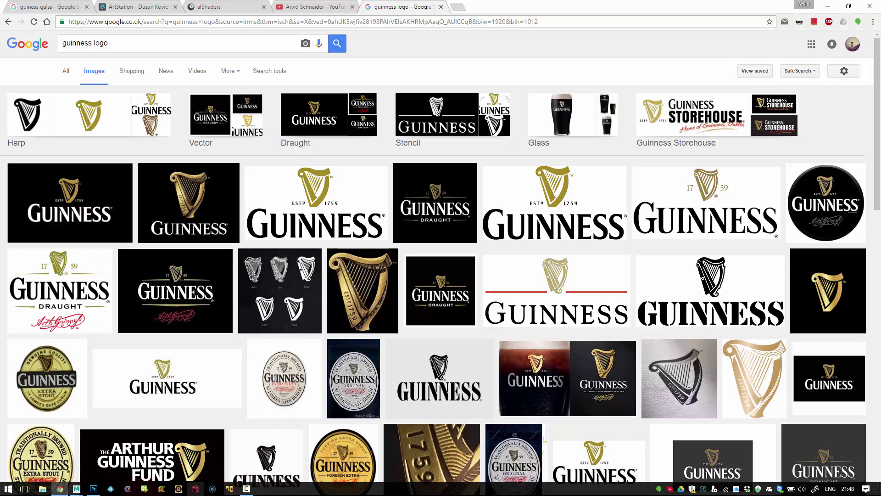
Step: Switch back to Maya, set the Arnold RenderView test resolution to 50% at 1:1 zoom, and turn off the render region
mouse_move(76, 488)
click(149, 446)
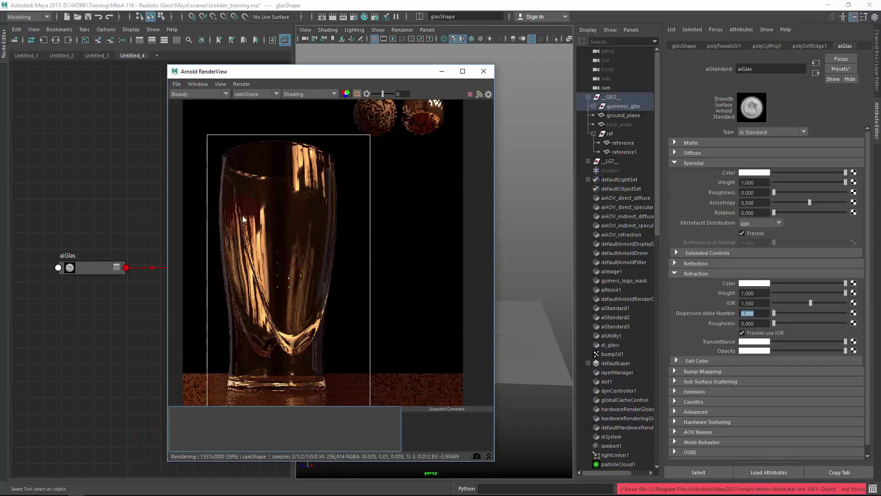
alt+drag(386, 222, 418, 216)
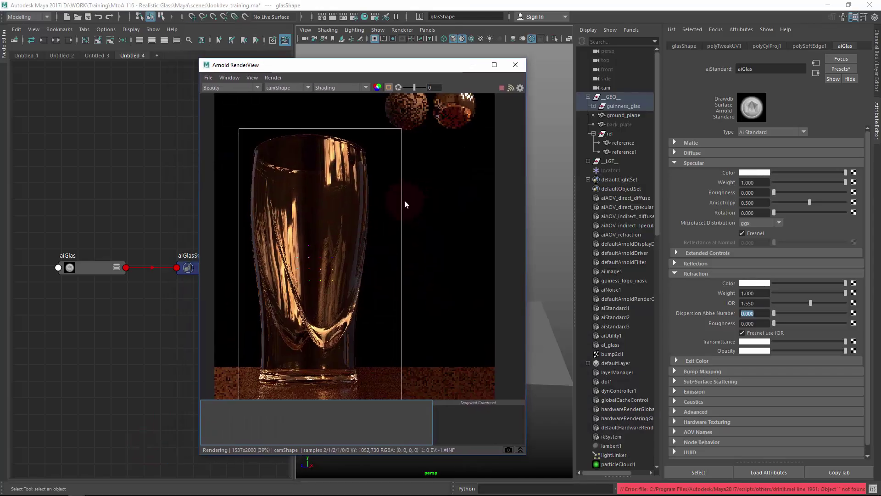
click(252, 77)
mouse_move(305, 165)
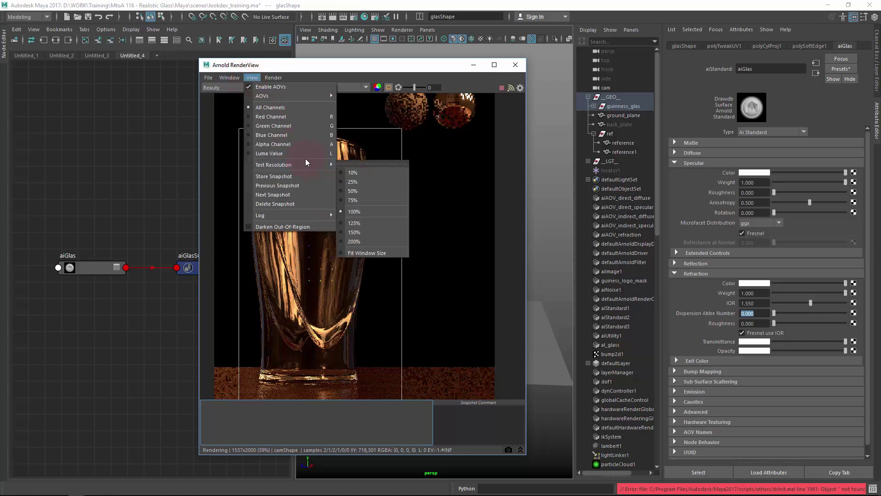
click(368, 192)
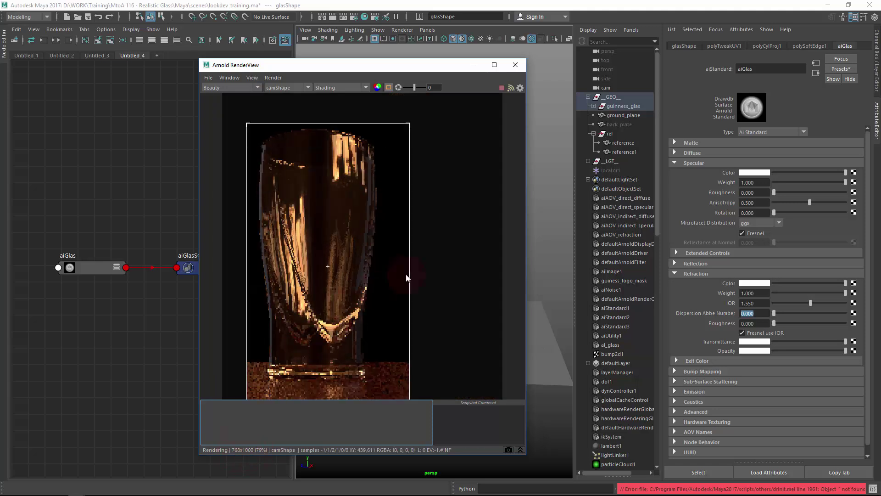
key(1)
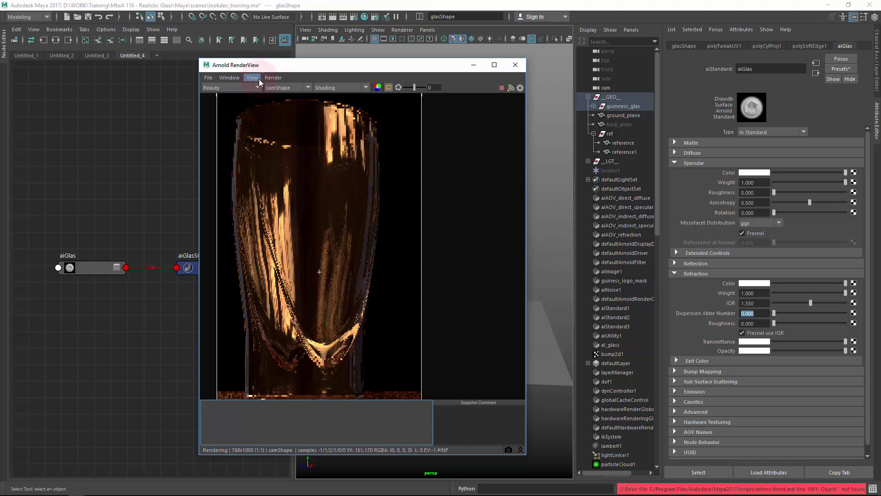
click(388, 87)
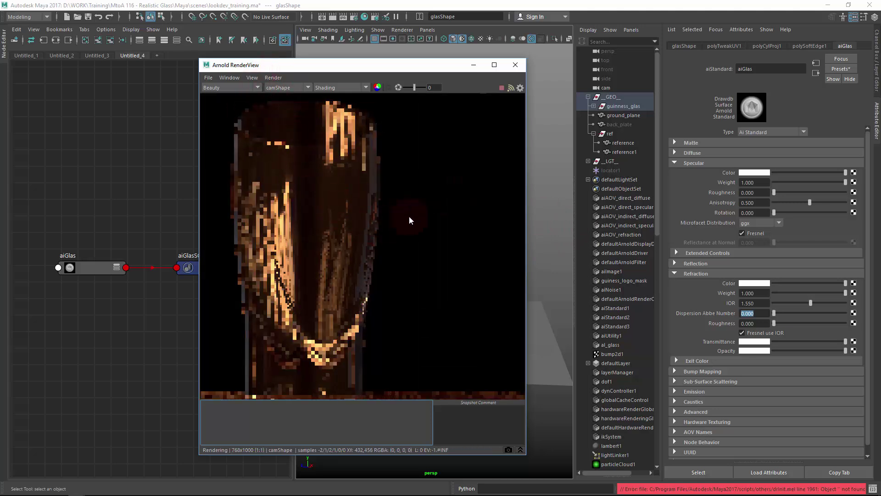
Step: Set the Arnold RenderView test resolution to 50% at 1:1 zoom and shrink its window around the image
click(252, 77)
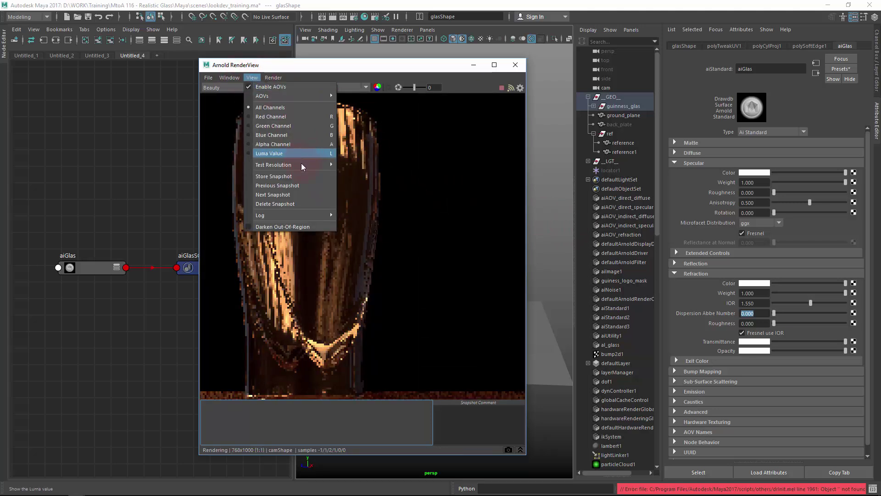
mouse_move(301, 164)
click(359, 182)
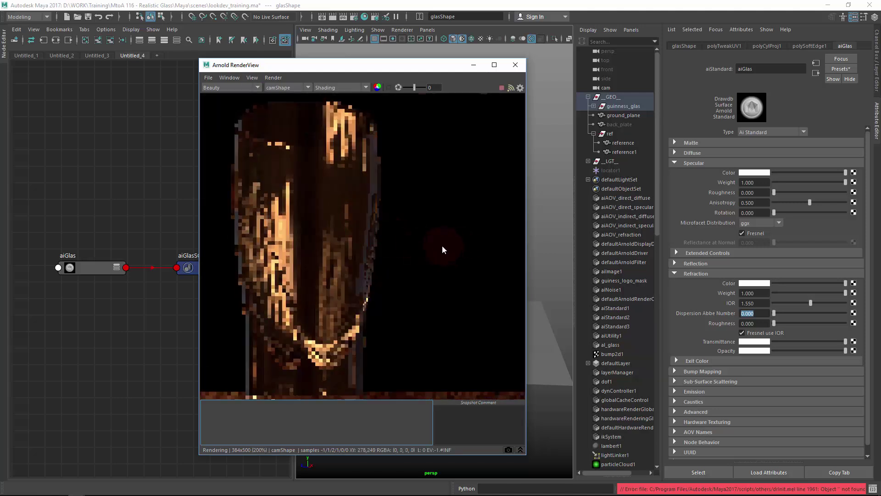
scroll(442, 246, down, 1)
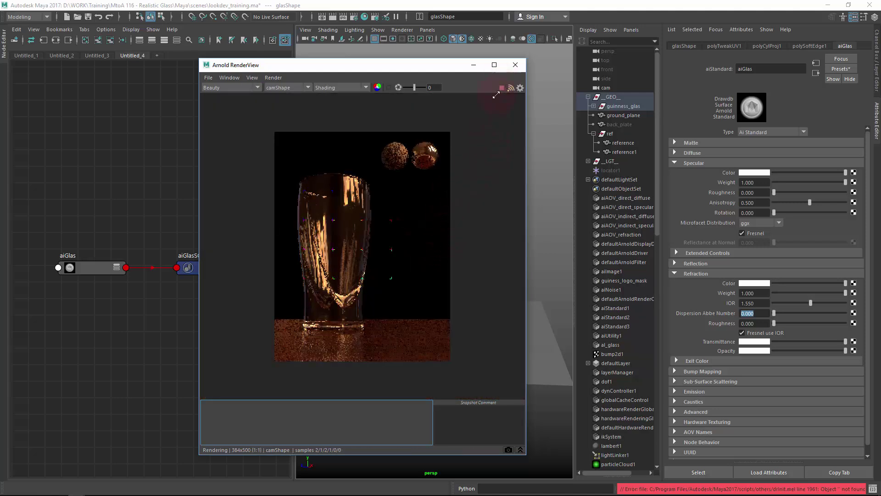
drag(496, 94, 391, 94)
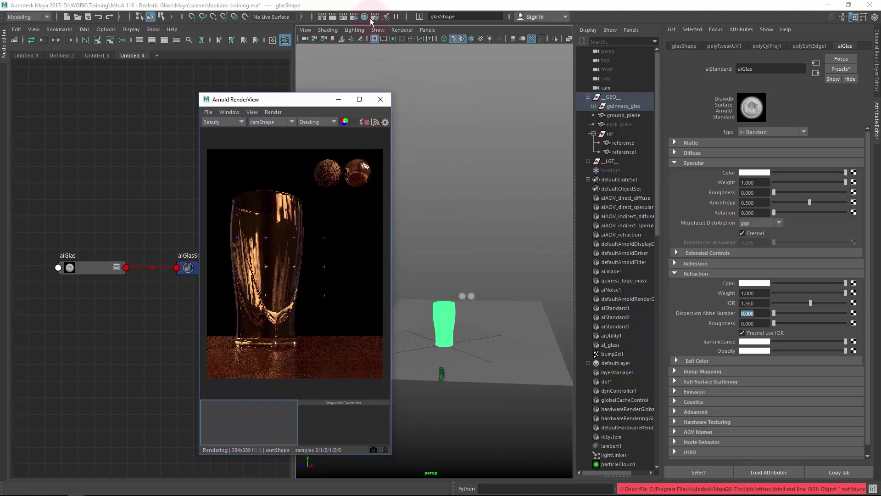
Step: Inspect the Bucket Size setting in Arnold's System render settings, and minimize the settings window
click(373, 19)
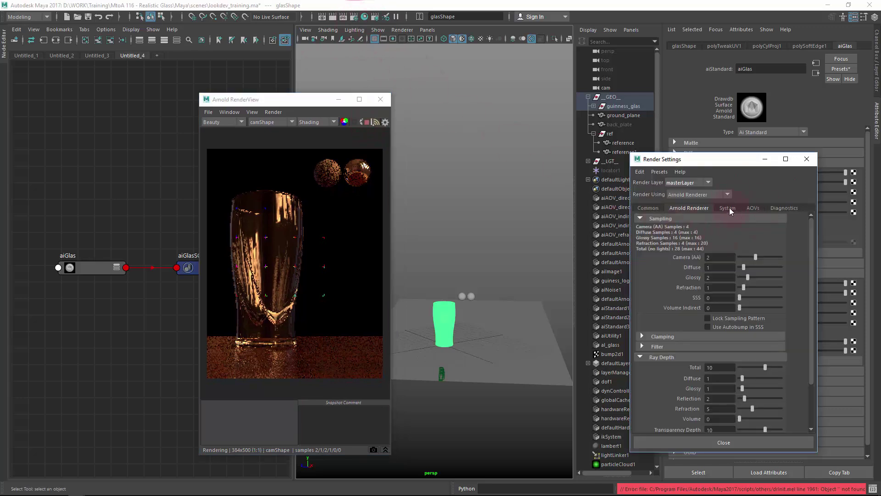
click(729, 209)
click(741, 326)
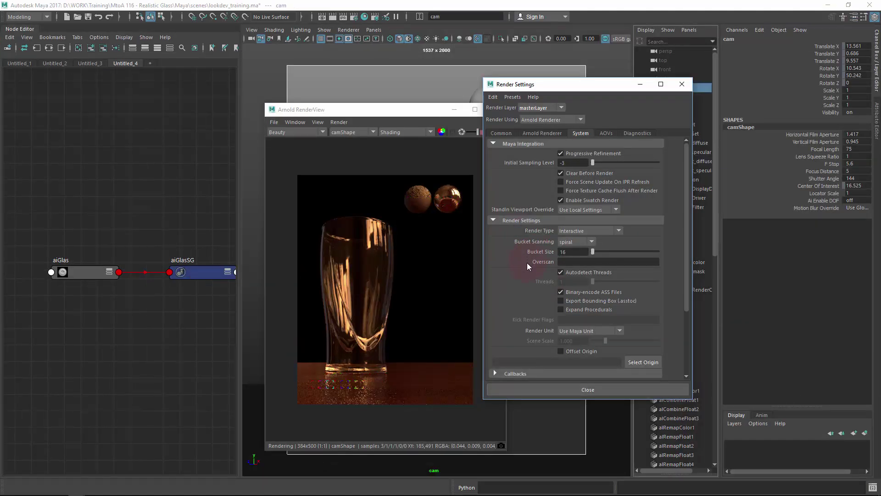
click(573, 252)
click(588, 251)
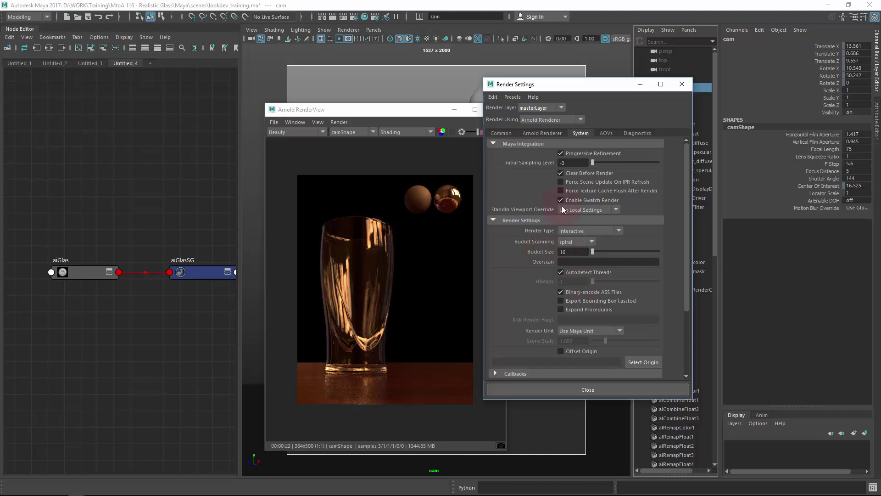
click(640, 84)
Step: Select the aiGlas shader, show its attributes, and set its Refraction Weight to 0
drag(393, 110, 408, 87)
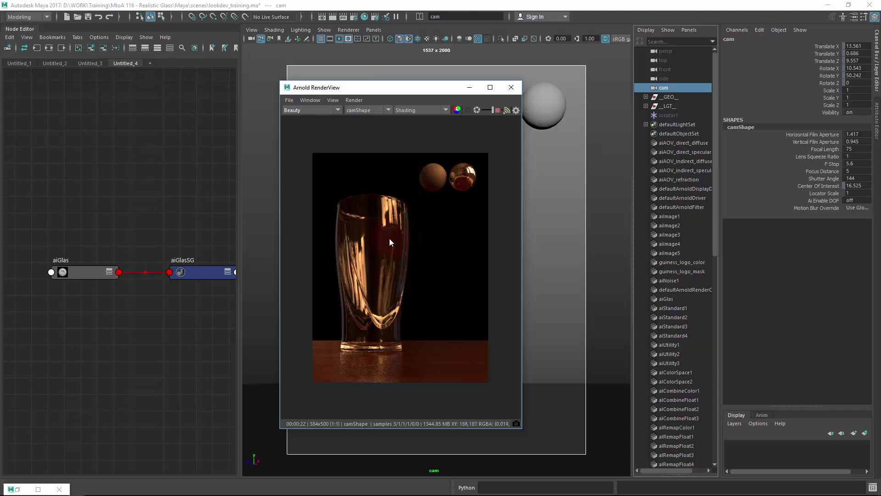
click(78, 272)
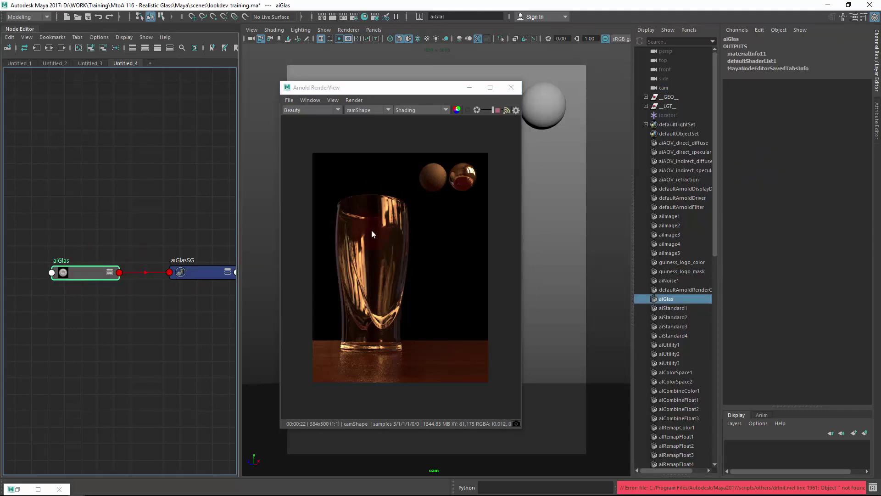
key(ctrl+a)
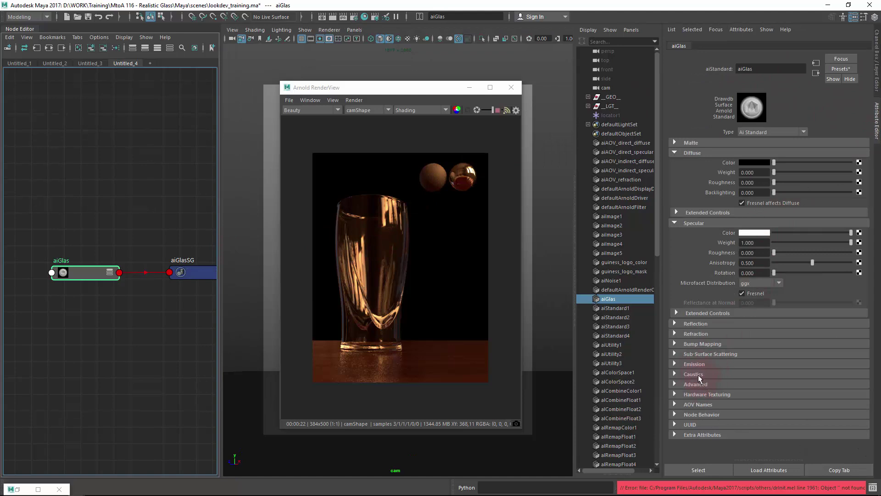
click(698, 335)
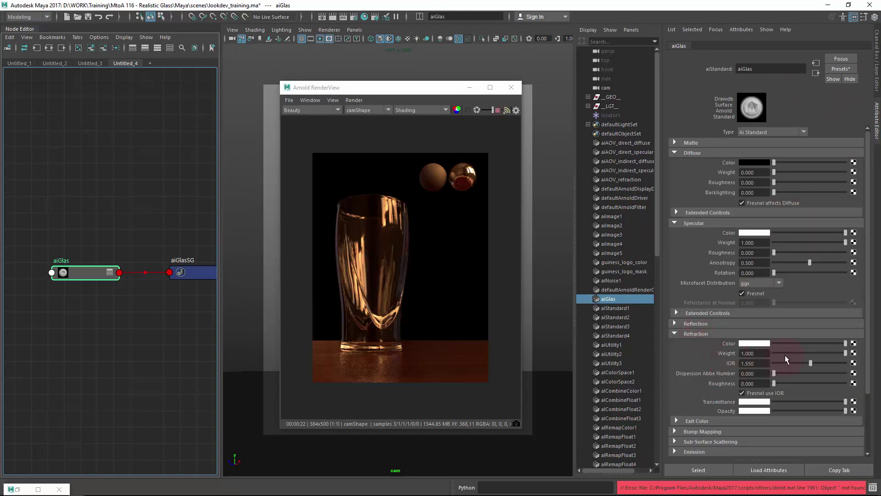
drag(785, 354, 727, 354)
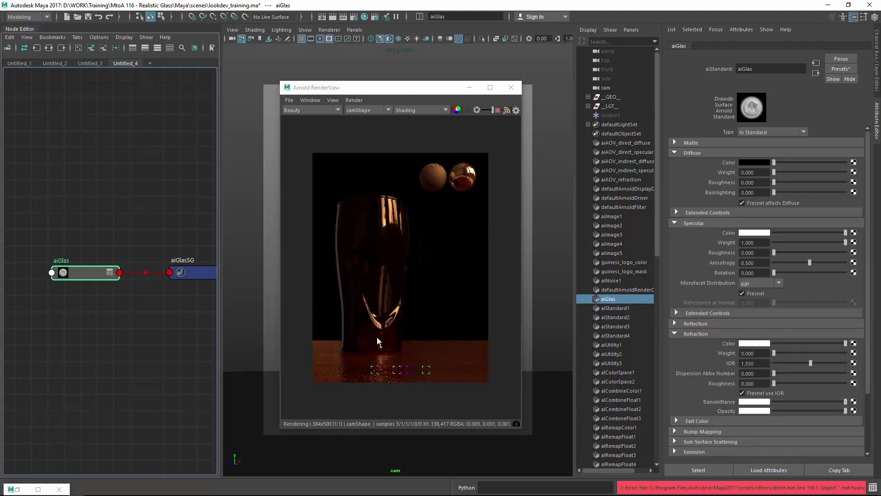
Step: Hide the ground_plane object in the __GEO__ group and save the scene
click(587, 97)
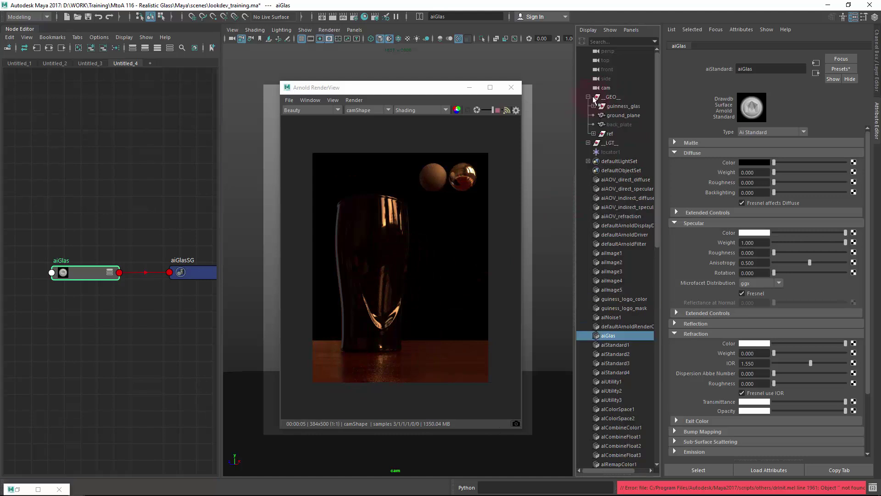
click(628, 116)
key(ctrl+h)
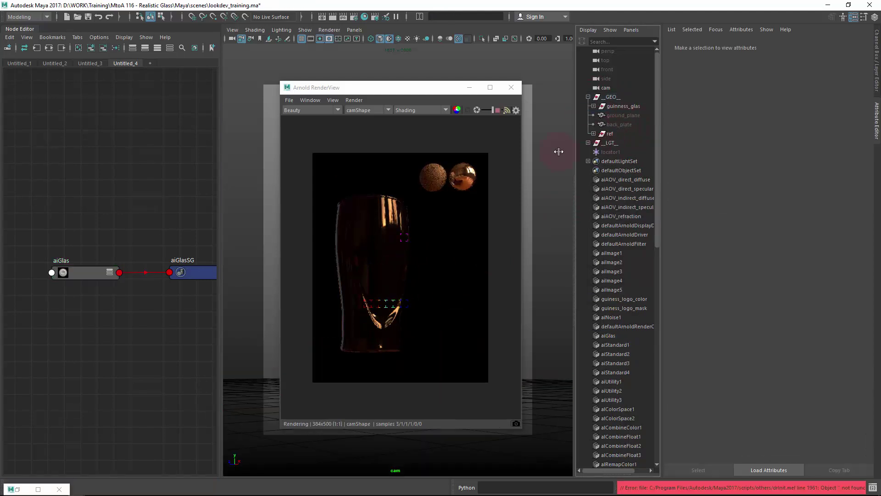
drag(373, 91, 384, 93)
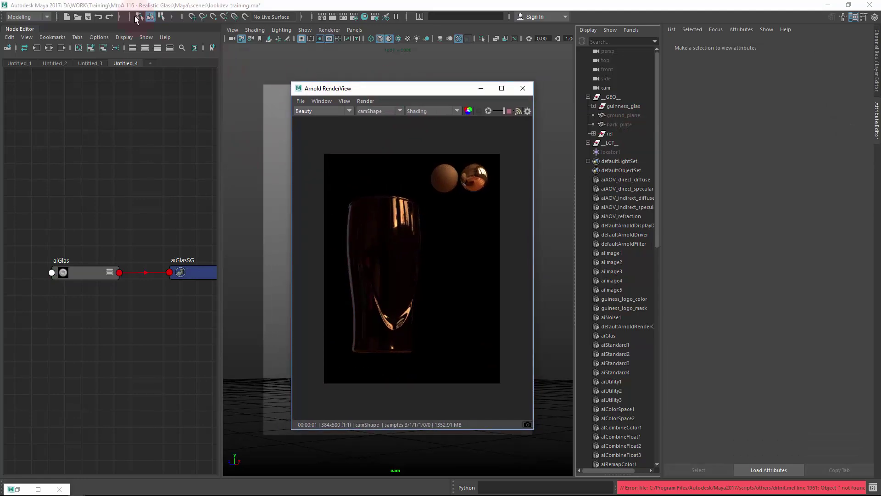
key(ctrl+s)
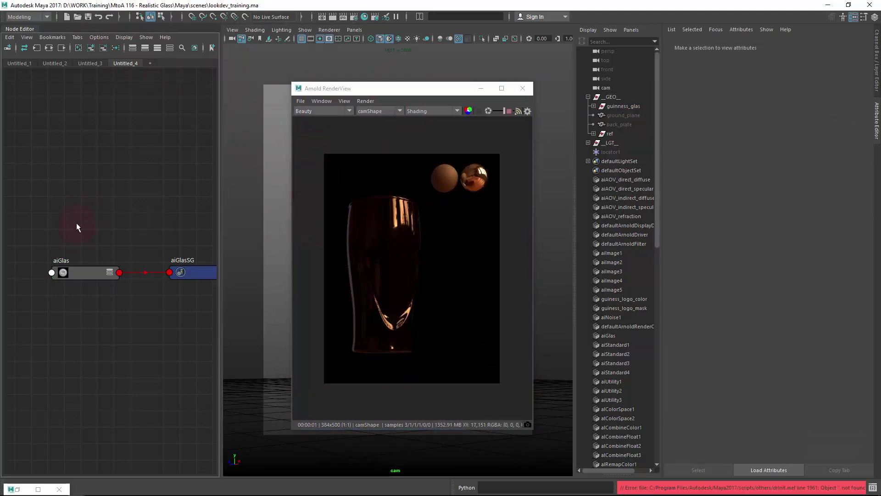
Step: Create an aiImage node below the aiGlas shader in the Node Editor
alt+middle_drag(76, 224, 61, 198)
alt+right_drag(61, 198, 76, 205)
key(Tab)
text(aiim)
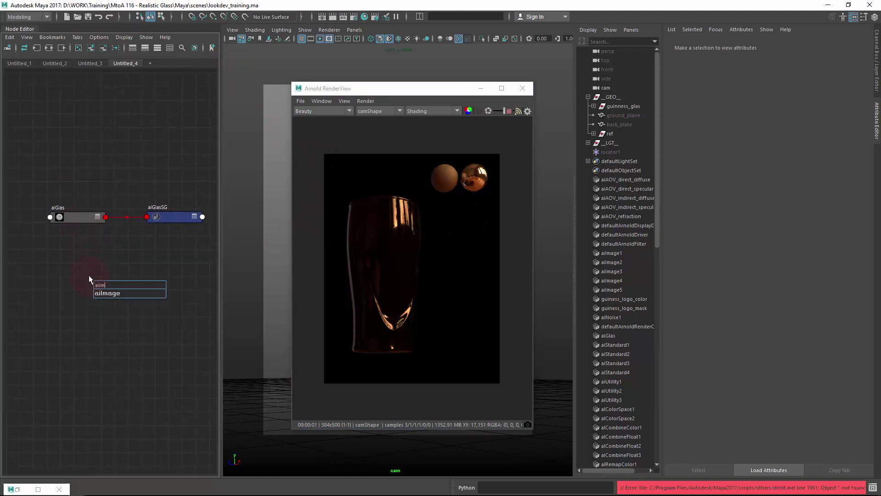
key(Down)
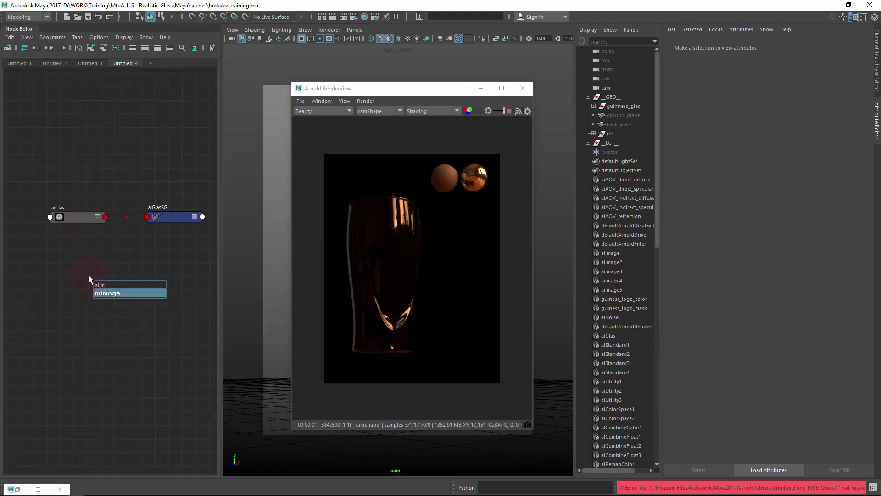
key(Return)
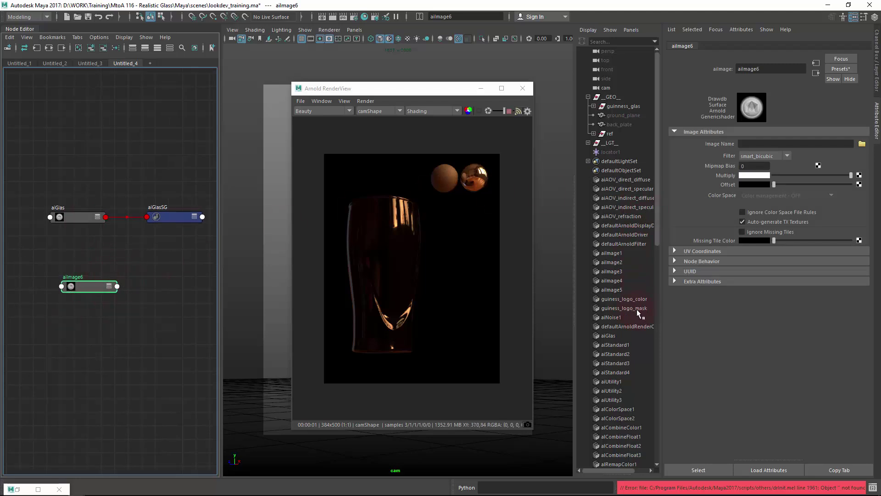
Step: Copy the image path from the guiness_logo_color node into the new aiImage node's Image Name
click(622, 301)
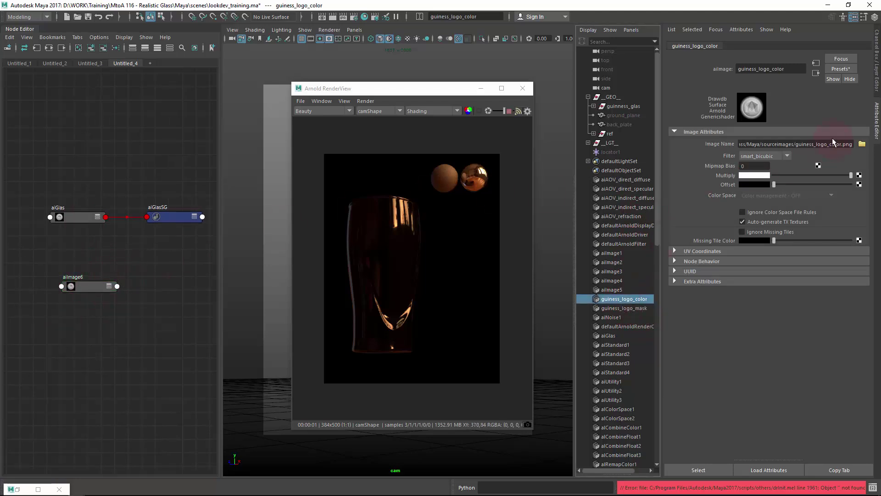
triple_click(821, 149)
click(76, 287)
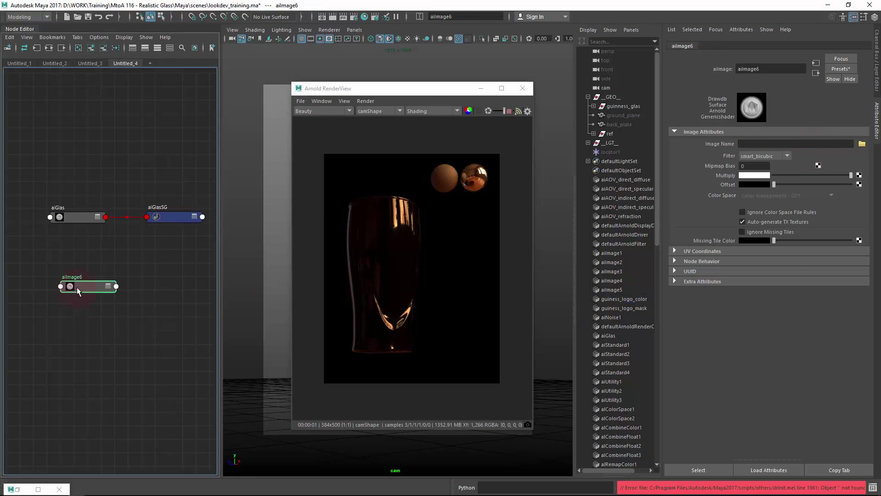
click(796, 144)
text(D:/WORK/Training/MtoA 116 - Realistic Glass/Maya/sourceimages/guiness_logo_color.png)
key(Return)
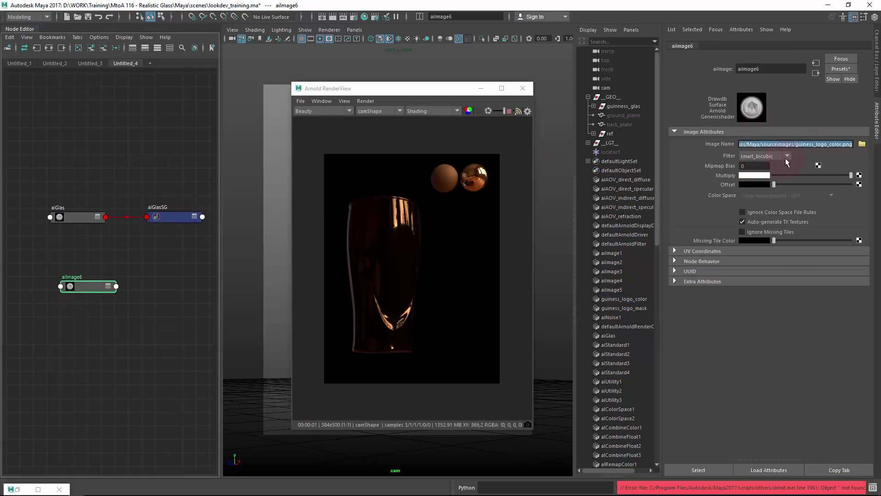
Step: Arrange the nodes, expand aiGlas, and connect the aiImage node's output to its diffuse Color input
alt+drag(89, 268, 66, 261)
drag(127, 203, 134, 204)
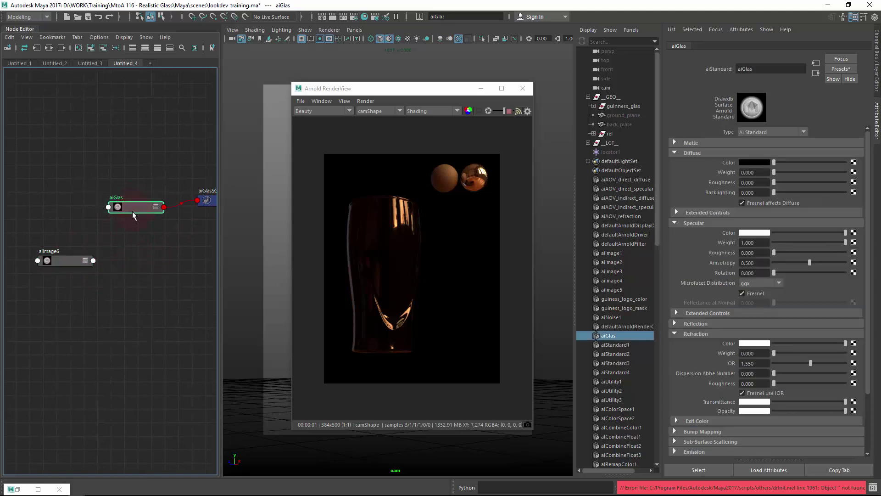
key(3)
alt+middle_drag(61, 265, 79, 250)
drag(79, 248, 137, 199)
scroll(65, 250, up, 2)
key(3)
key(1)
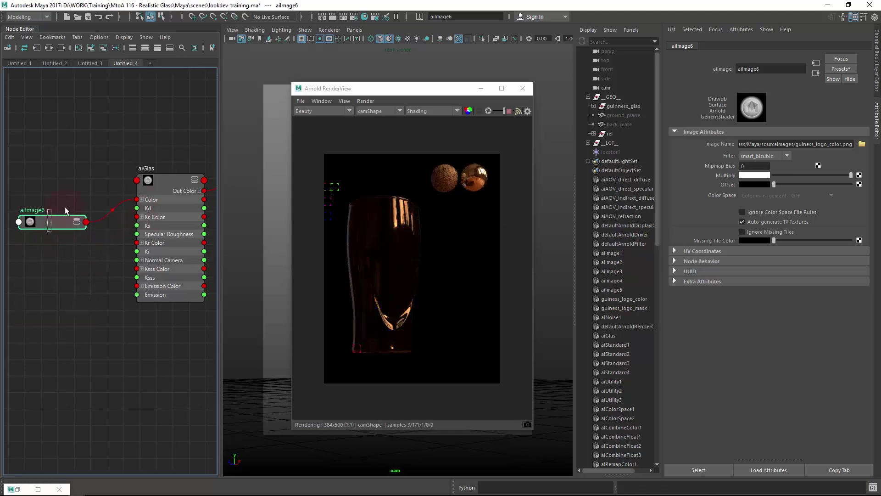
Step: Switch the RenderView shading to Isolate Selected and move its window clear of the glass and the attributes
click(434, 110)
click(418, 173)
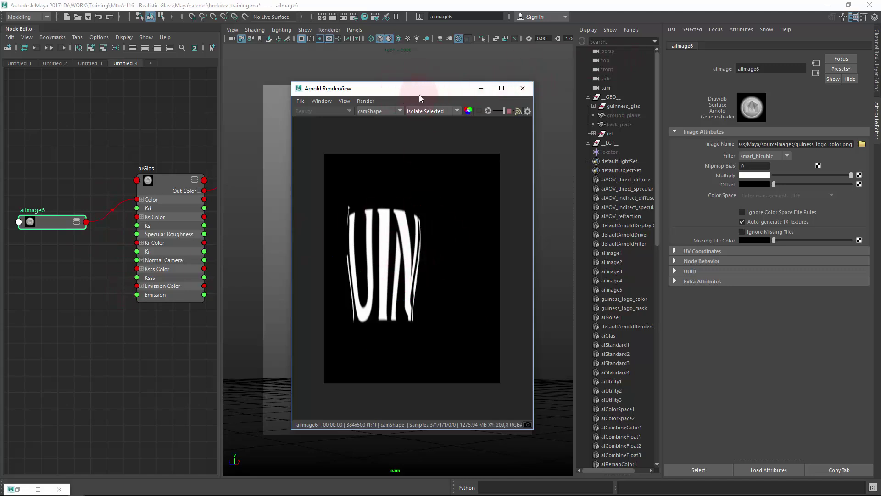
drag(414, 92, 565, 80)
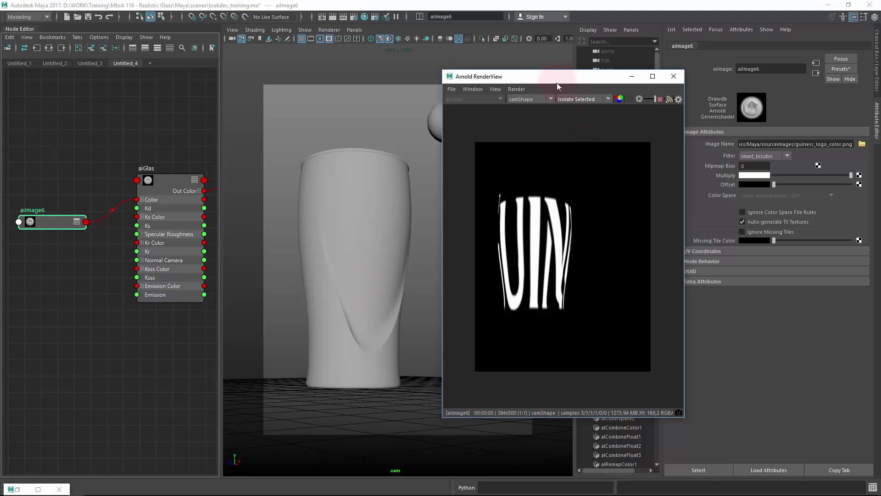
drag(557, 82, 172, 93)
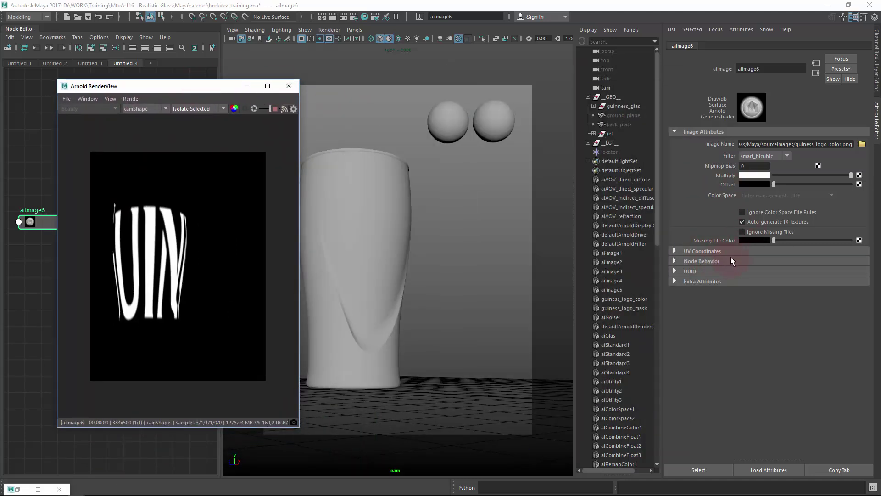
Step: Set the logo image's UV scale to 2.750 in U and 6.090 in V, with both Wrap modes set to file
click(707, 251)
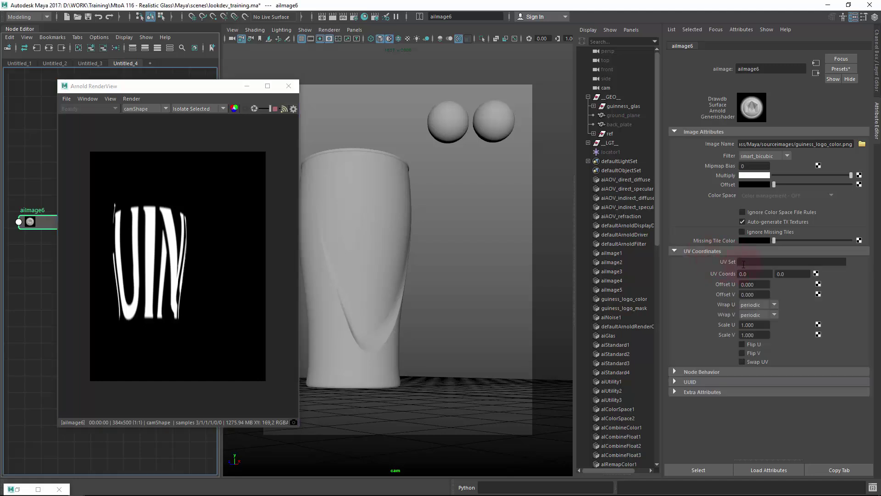
ctrl+drag(758, 327, 833, 326)
click(756, 304)
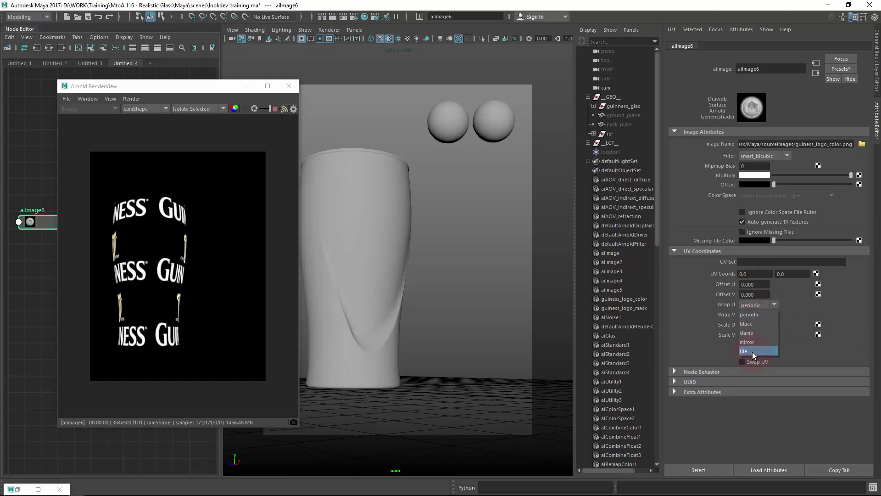
click(753, 352)
click(753, 316)
click(749, 361)
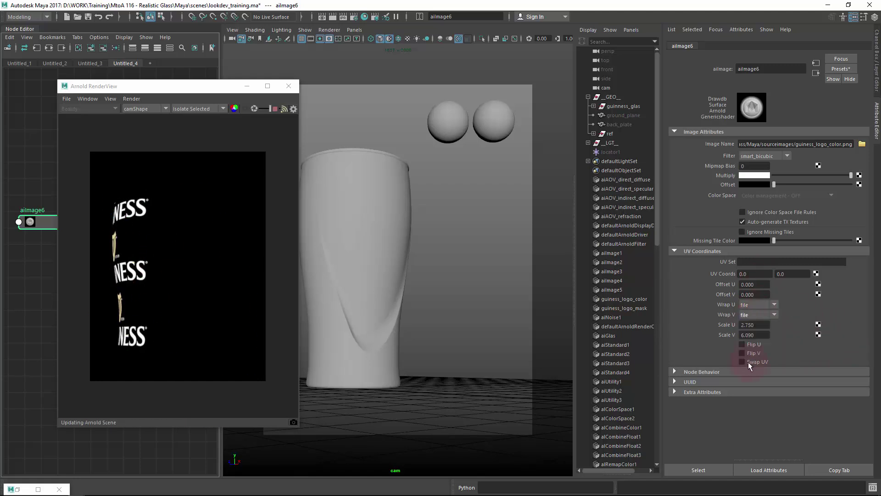
Step: Set the logo's Offset U to -0.180 and Offset V to -0.240, and raise its colour Offset to dark grey
ctrl+drag(755, 290, 747, 290)
ctrl+drag(750, 294, 743, 293)
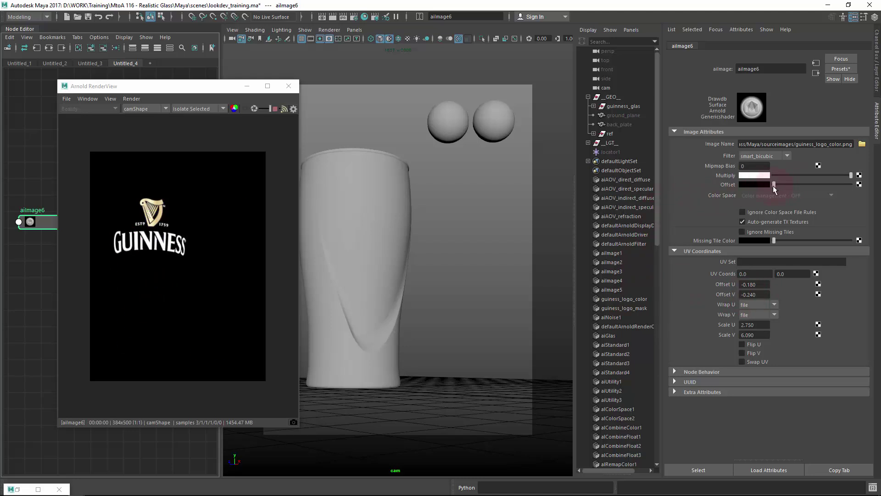
drag(773, 185, 776, 185)
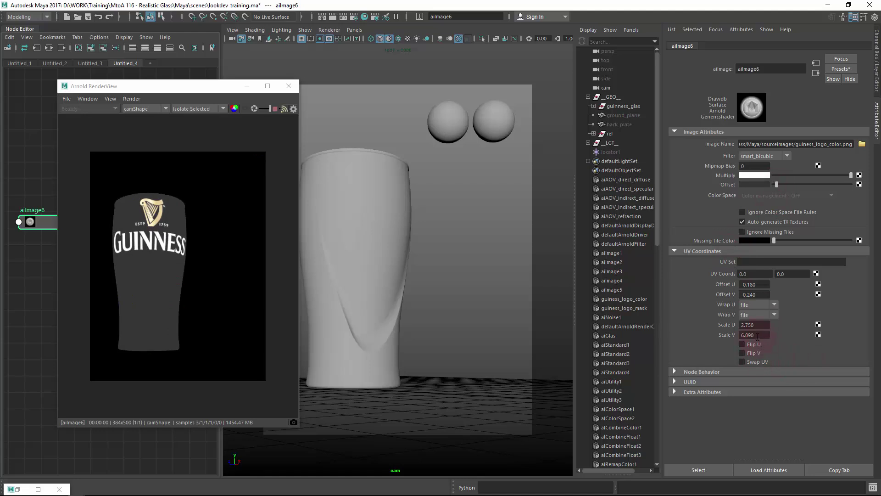
Step: Make the logo smaller with Scale U 4.250 and Scale V 8.660, and reposition it with Offset U -0.270 and Offset V -0.260
ctrl+drag(761, 324, 792, 329)
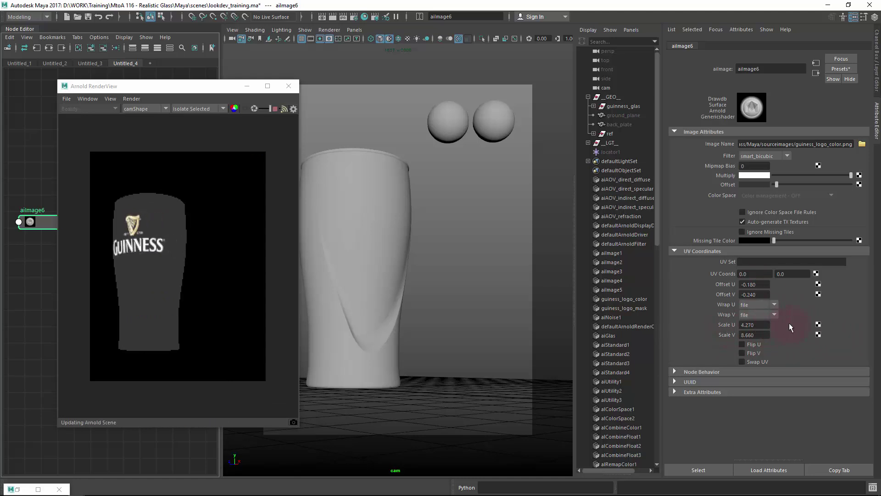
mouse_move(776, 294)
ctrl+mouse_down()
mouse_move(750, 287)
mouse_move(763, 291)
ctrl+mouse_up()
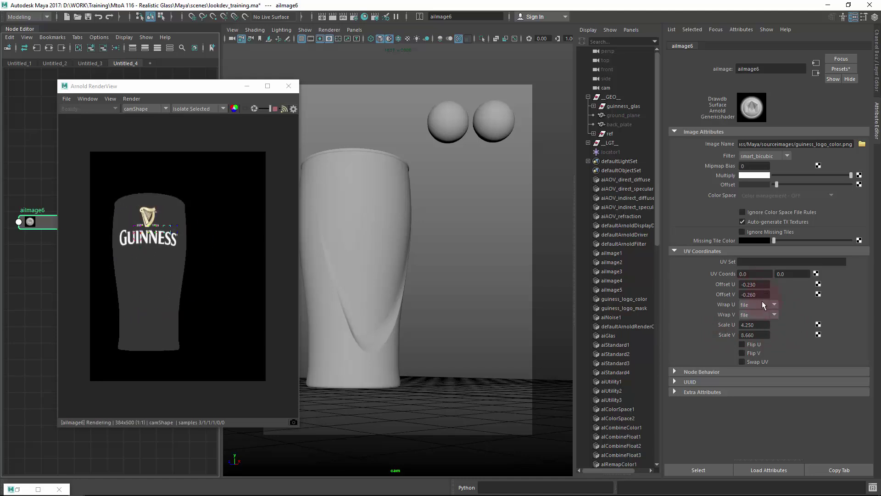
click(338, 282)
ctrl+drag(761, 285, 758, 285)
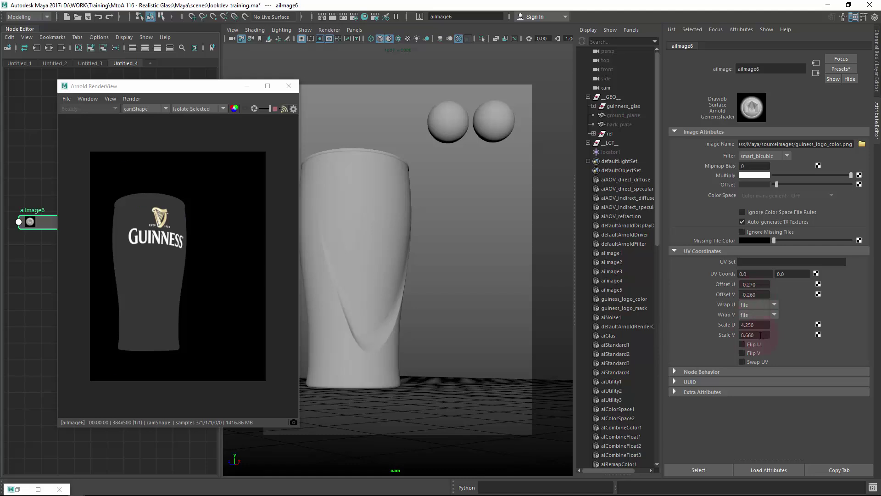
Step: Set the logo's Scale U to 4.280, Scale V to 10.620 and both UV offsets to -0.280, and move the RenderView off the node graph
ctrl+drag(759, 326, 874, 334)
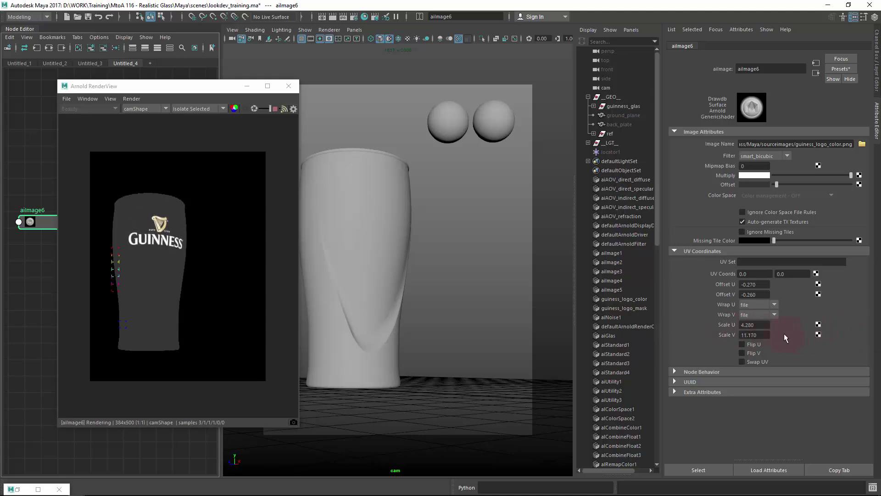
ctrl+drag(771, 335, 757, 335)
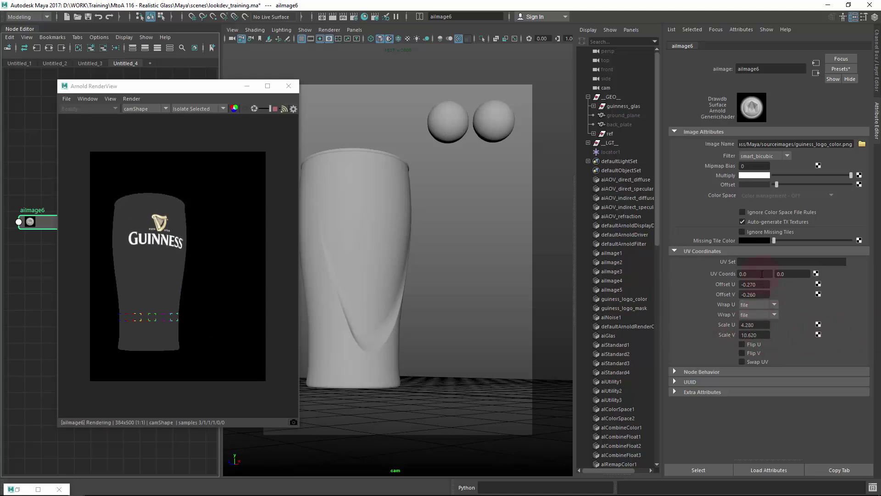
ctrl+drag(761, 288, 759, 294)
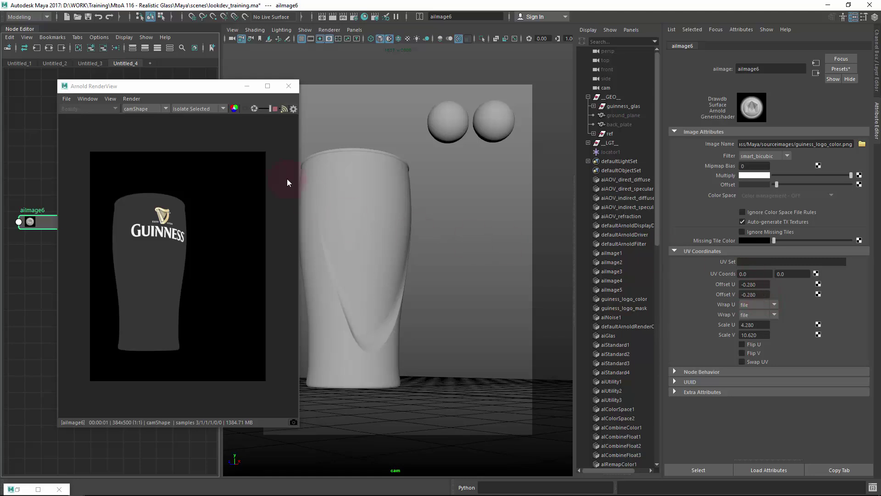
alt+drag(202, 217, 355, 203)
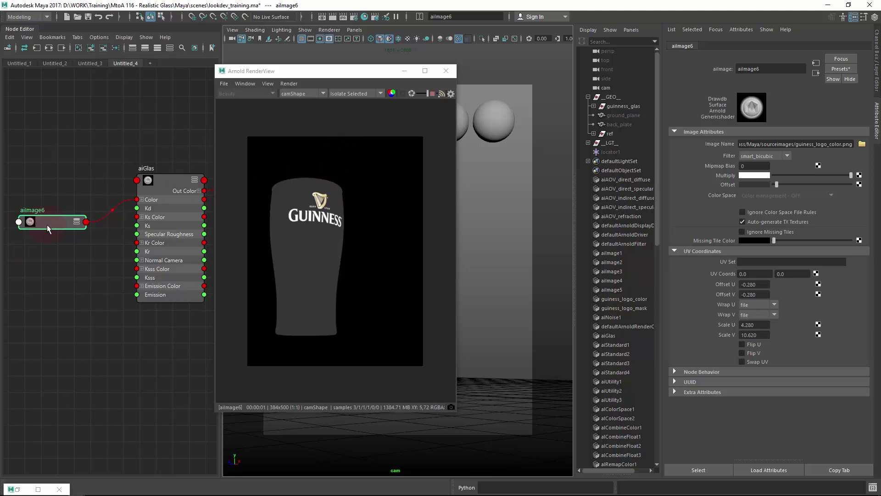
Step: Try rendering the logo image with Ignore Color Space File Rules enabled, and switch that option back off
click(765, 212)
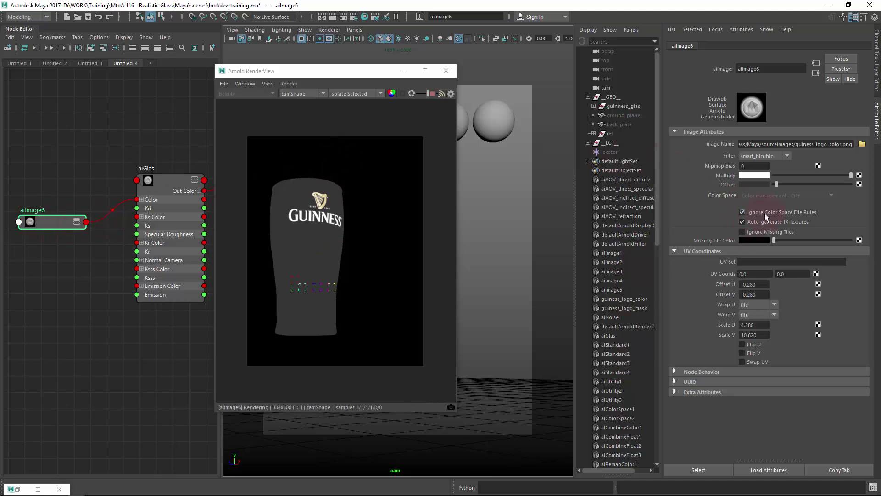
click(289, 83)
click(311, 150)
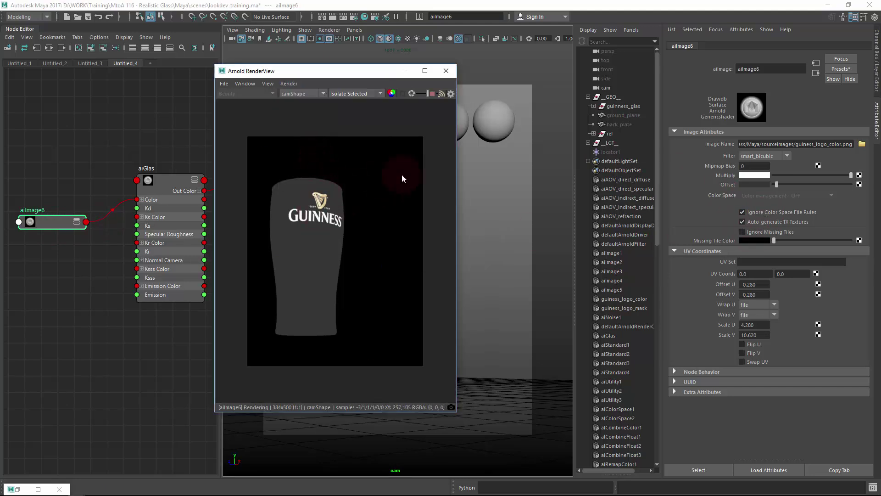
click(767, 216)
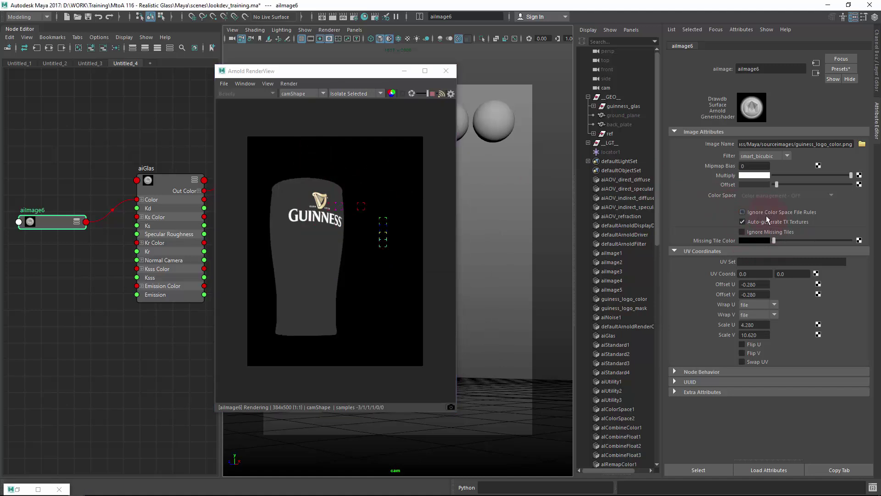
Step: Create an alColorSpace node and place it between the logo image node and the aiGlas shader
click(112, 310)
key(Tab)
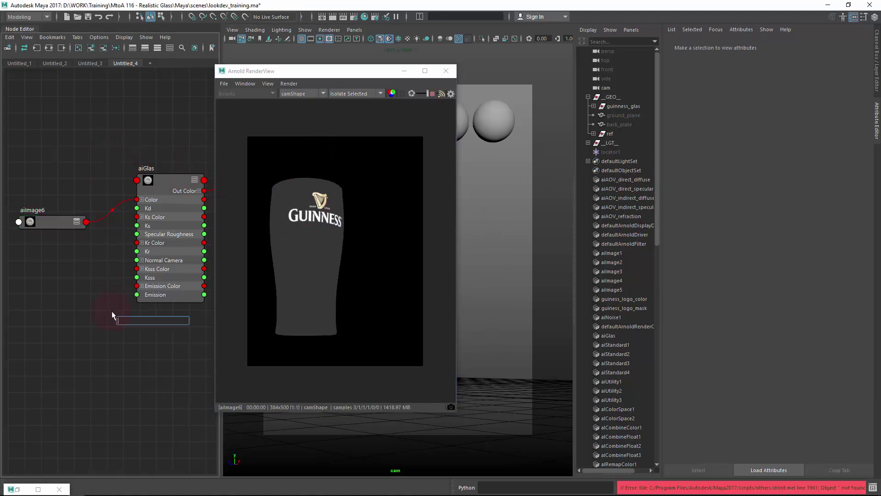
text(alColorSpace)
key(Return)
drag(157, 329, 92, 165)
drag(51, 224, 15, 225)
alt+middle_drag(83, 216, 163, 212)
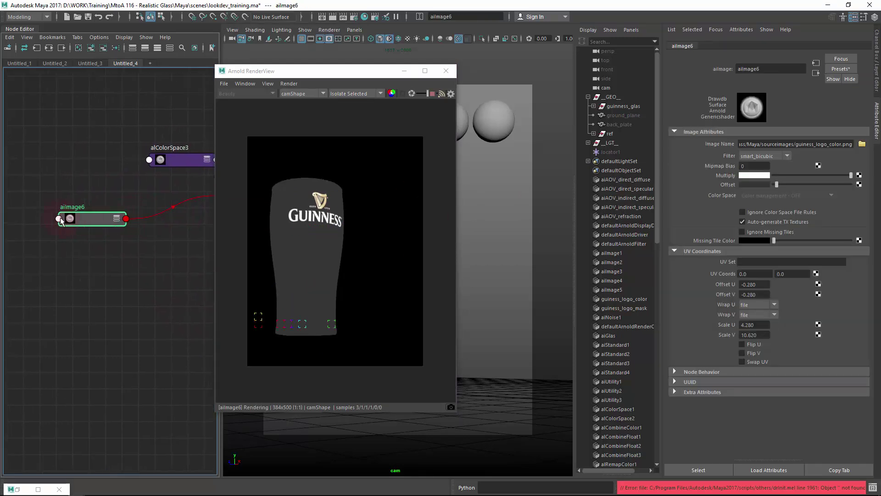
drag(60, 217, 43, 207)
drag(191, 155, 171, 152)
Step: Connect the logo image's Out Color to the alColorSpace Input, and the alColorSpace Out Color to the aiGlas Color
key(3)
click(107, 208)
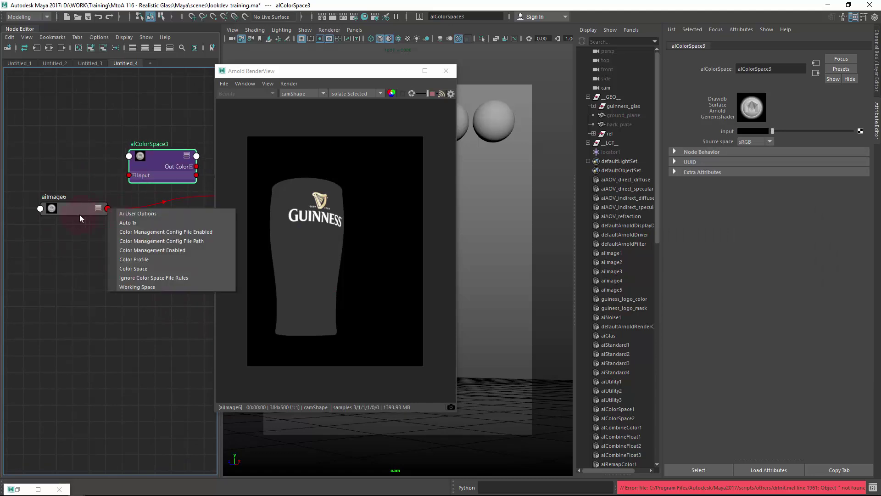
click(77, 214)
key(3)
drag(107, 236, 129, 175)
alt+middle_drag(195, 182, 137, 180)
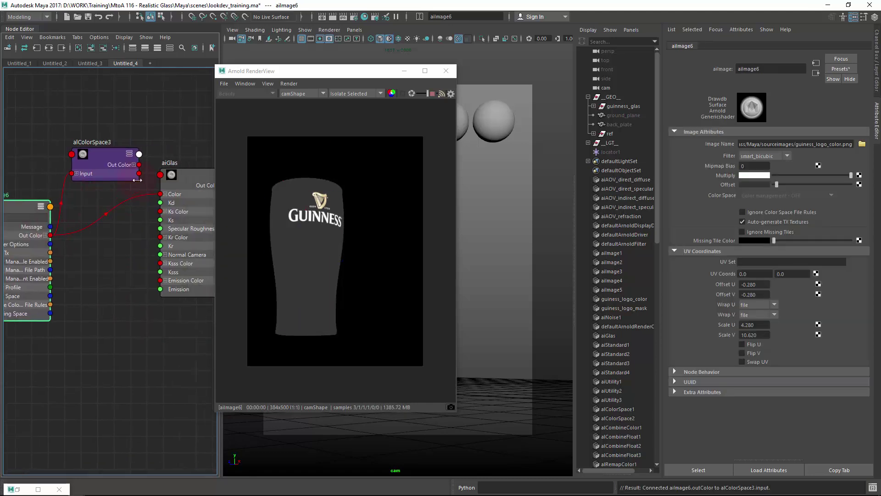
drag(139, 164, 160, 194)
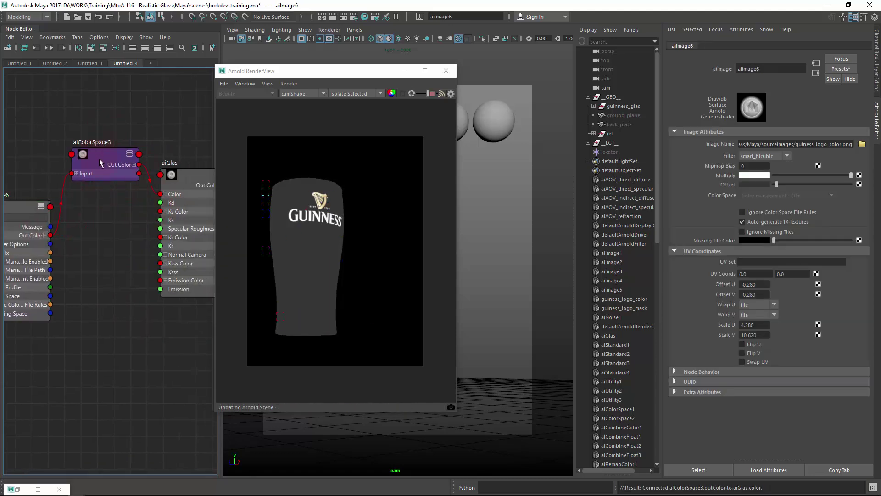
Step: Reset the logo image's colour Offset to black and preview the result through the alColorSpace node
drag(103, 159, 100, 157)
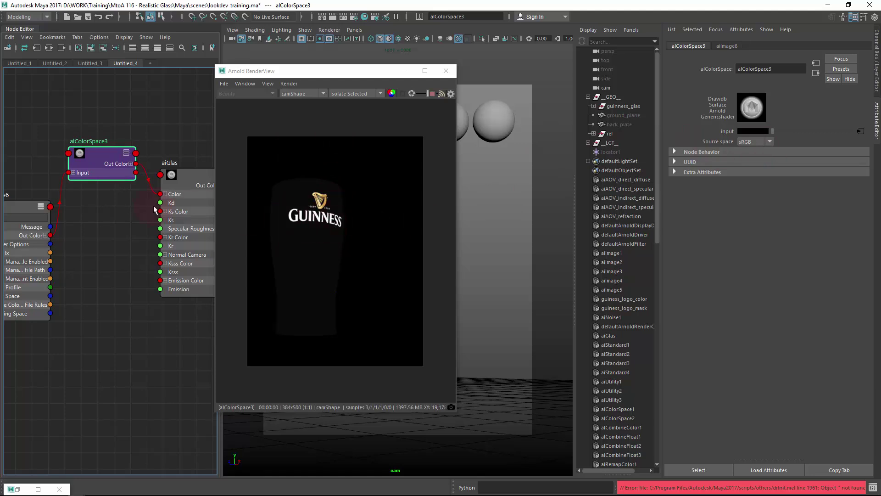
click(16, 207)
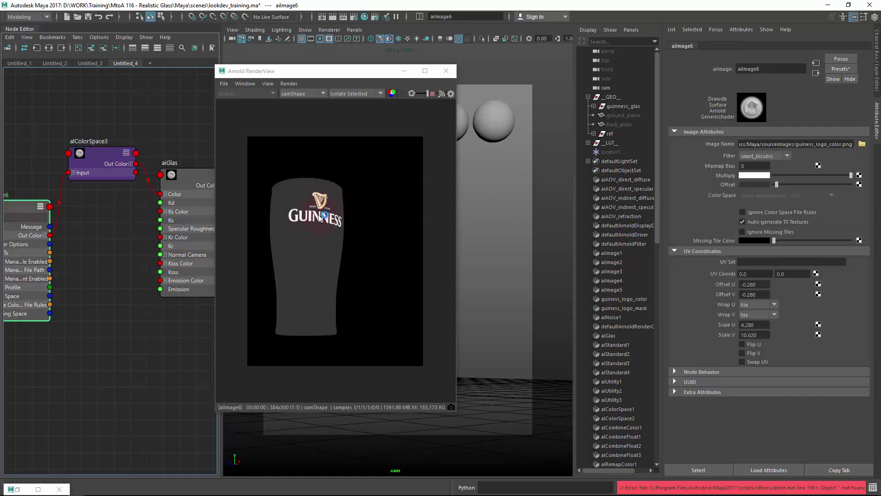
click(758, 185)
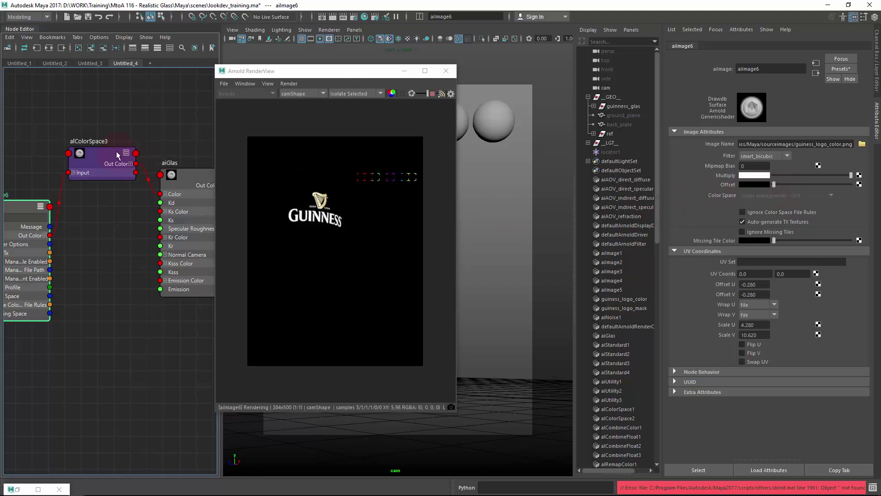
click(102, 150)
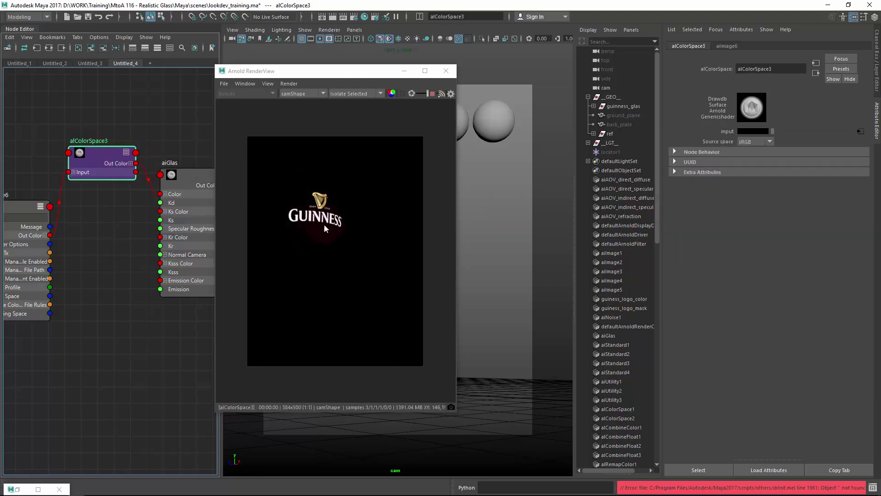
Step: Collapse the logo image node and raise the aiGlas shader's Diffuse Weight to 1.000
alt+middle_drag(60, 255, 102, 254)
key(1)
drag(51, 207, 35, 186)
alt+middle_drag(94, 227, 17, 222)
click(154, 167)
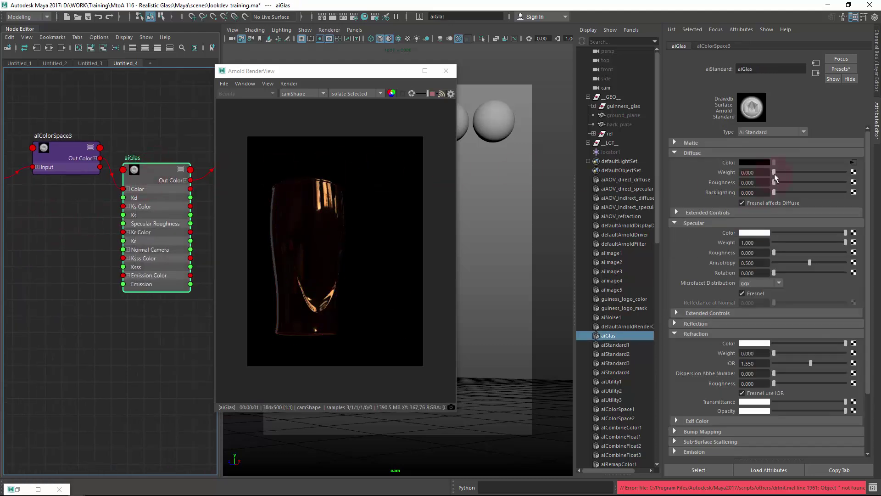
drag(774, 172, 845, 172)
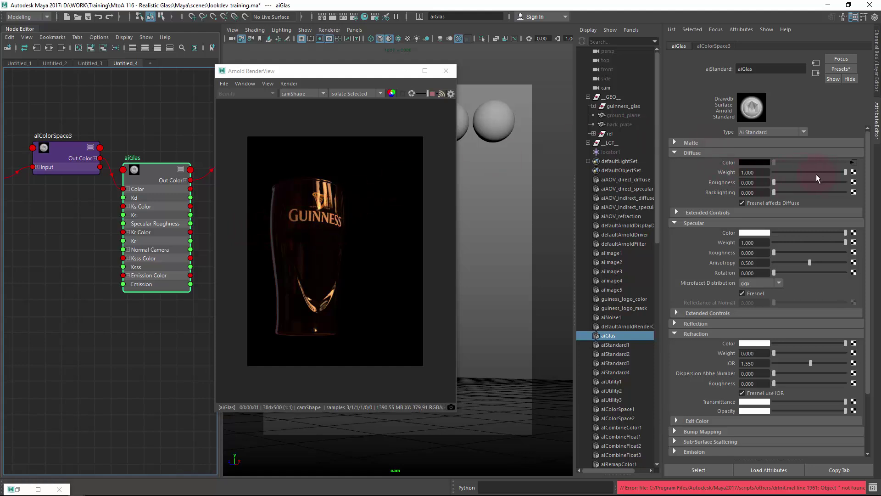
mouse_move(845, 173)
mouse_down()
mouse_move(737, 169)
mouse_move(849, 172)
mouse_up()
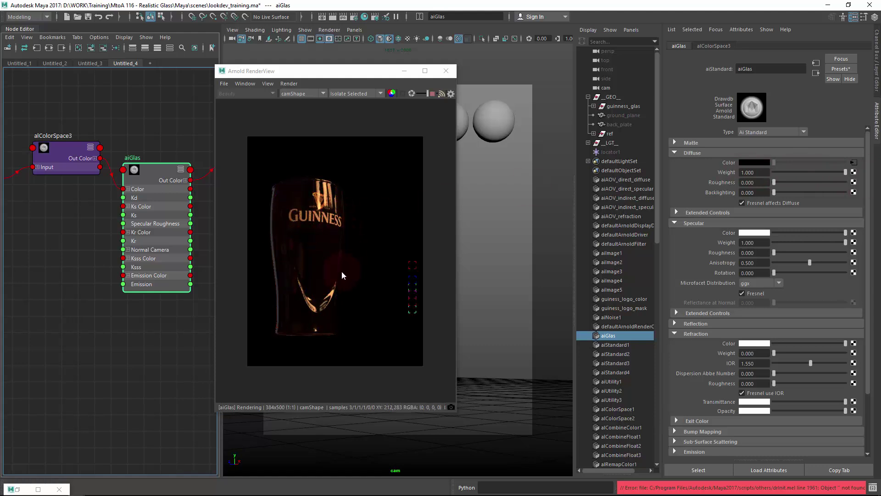
Step: Create a blank aiImage node and place it below the logo image node
middle_drag(66, 233, 112, 241)
click(99, 244)
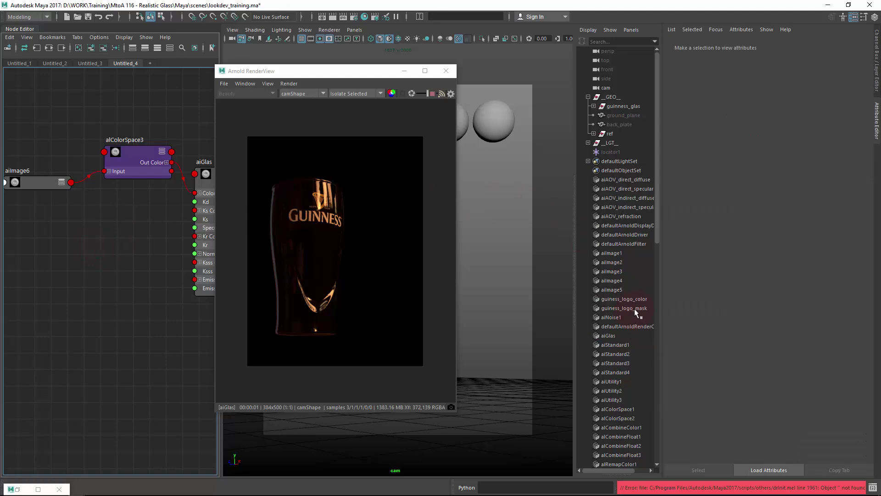
middle_drag(68, 236, 90, 244)
key(Tab)
text(aiim)
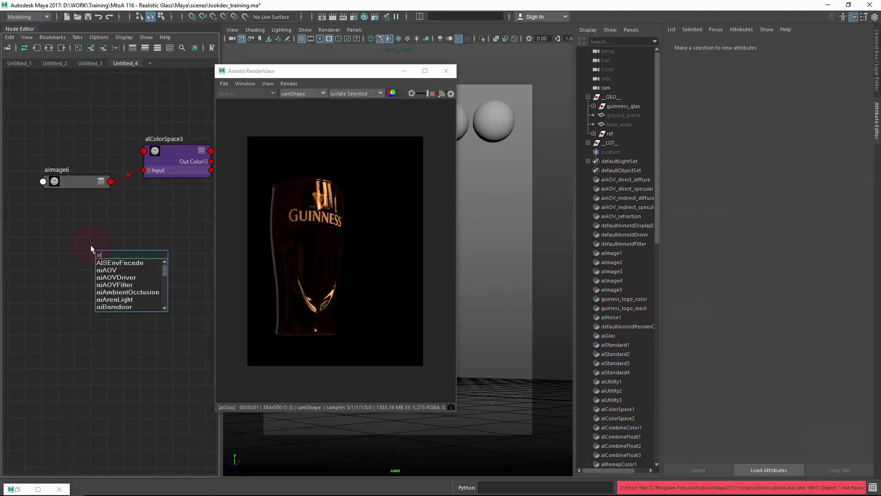
key(Return)
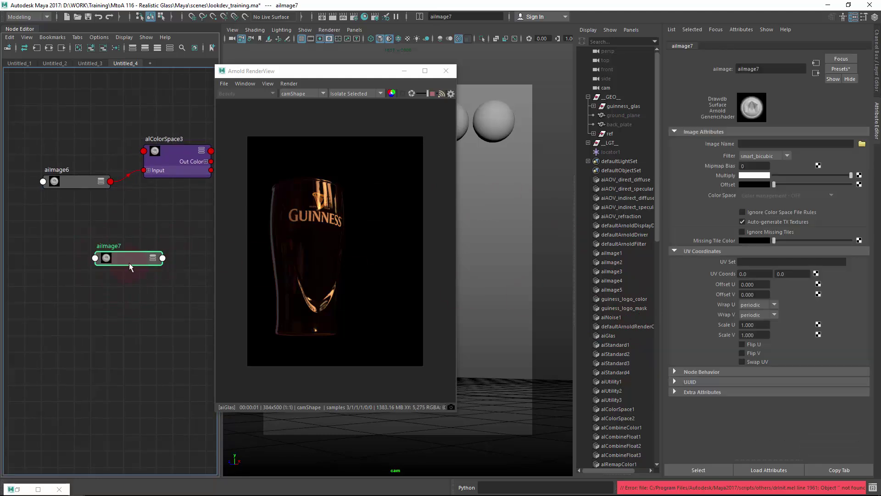
drag(130, 265, 99, 237)
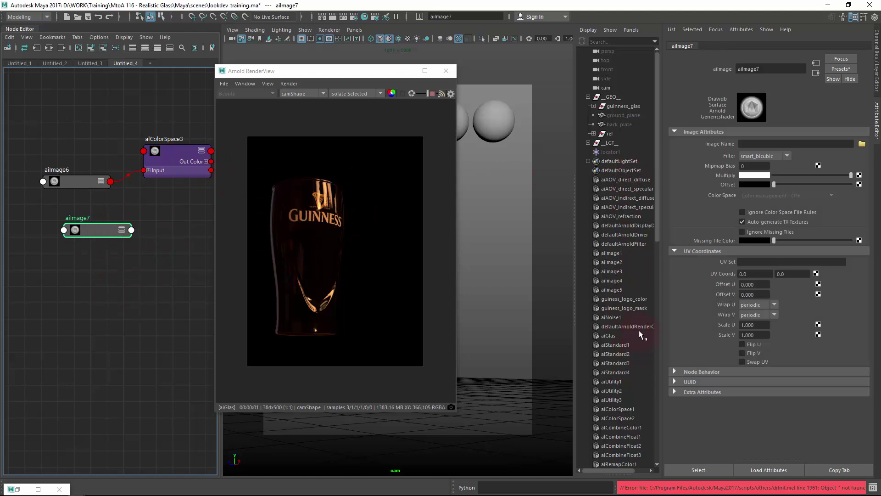
Step: Check the existing guiness_logo_mask node's settings and replace the blank aiImage node with a duplicate of the logo colour image node
click(628, 308)
click(635, 299)
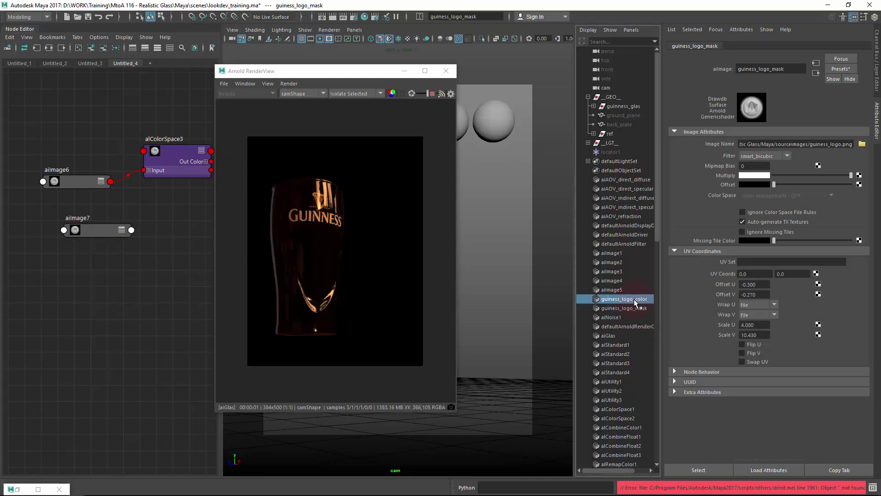
click(632, 307)
drag(94, 232, 79, 233)
key(Delete)
click(85, 178)
key(ctrl+d)
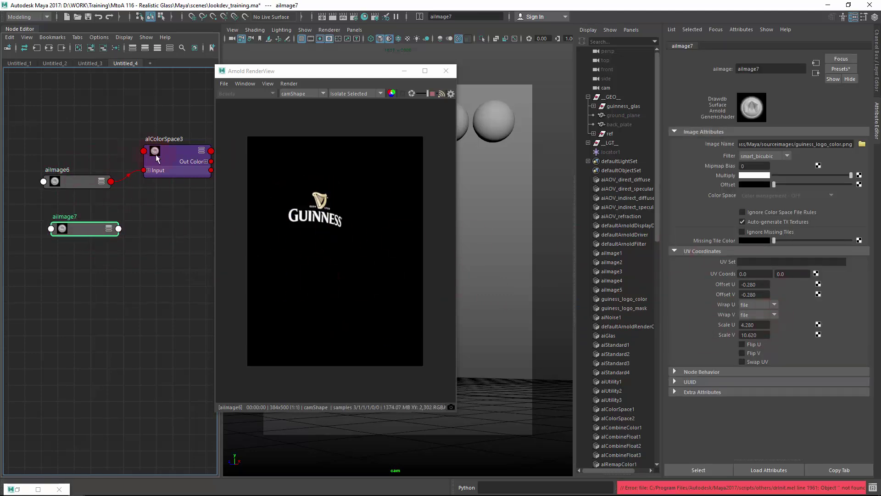
Step: Set the duplicated image node's file to guiness_logo.png, using the path from the guiness_logo_mask node
click(642, 309)
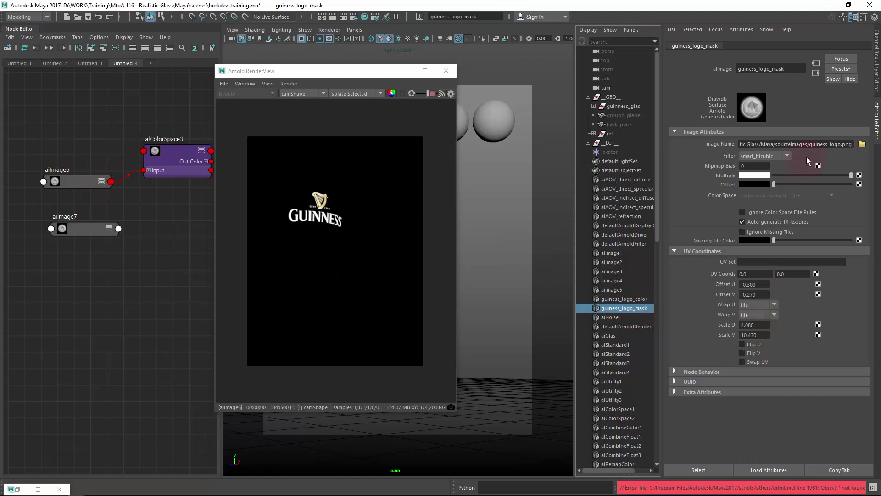
click(82, 232)
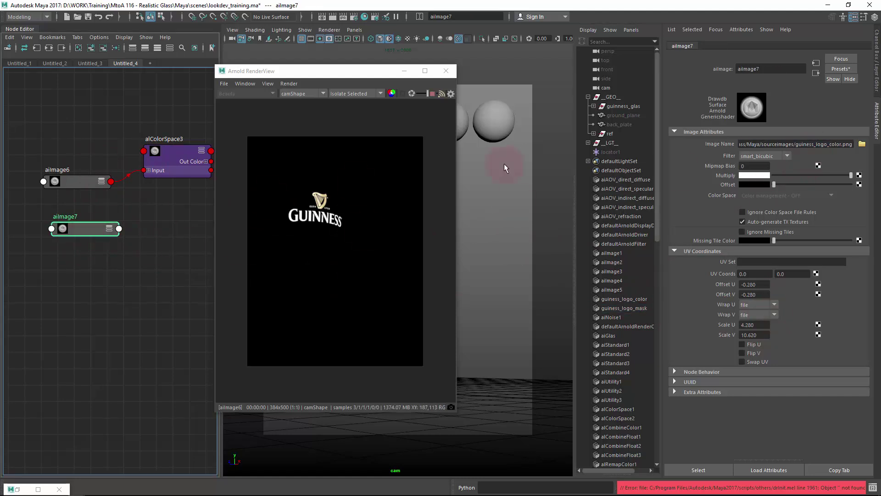
click(821, 145)
key(ctrl+a)
text(tic Glass/Maya/sourceimages/guiness_logo.png)
key(Return)
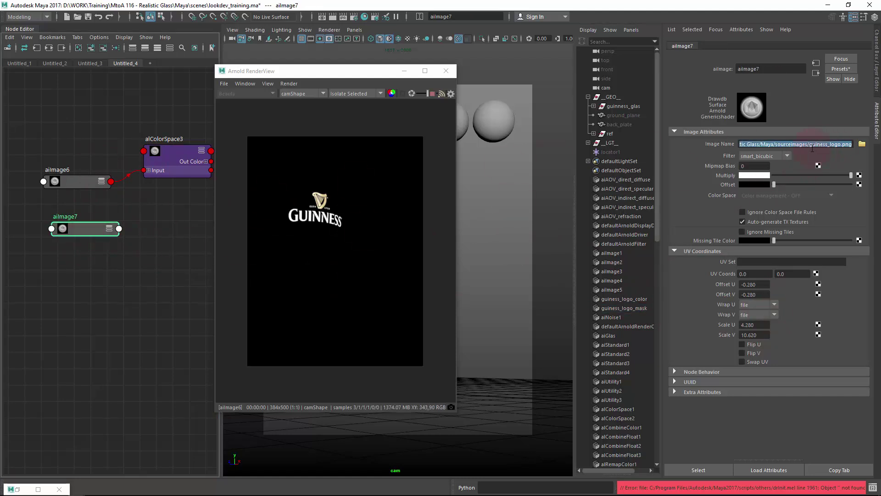
Step: Connect the mask image's Out Color R to the aiGlas shader's Kd diffuse weight
click(86, 316)
alt+middle_drag(183, 213, 120, 219)
alt+right_drag(119, 219, 105, 232)
alt+middle_drag(105, 232, 140, 220)
drag(72, 224, 68, 223)
alt+middle_drag(169, 211, 139, 214)
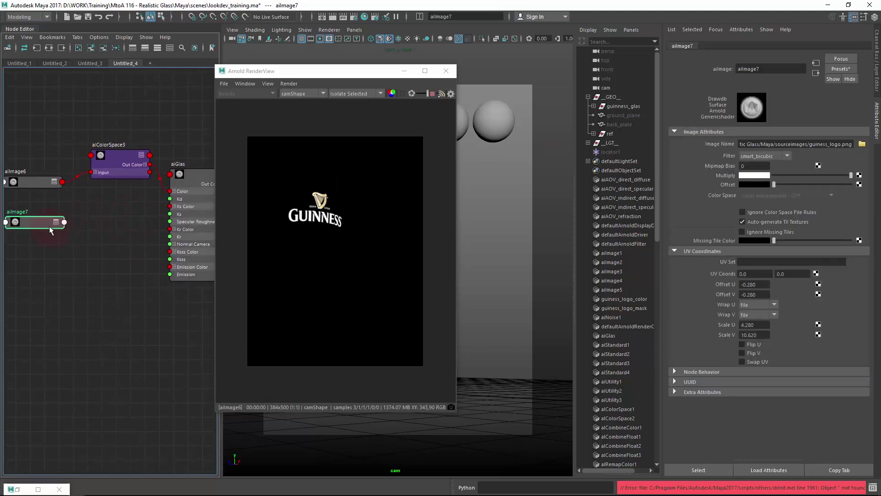
key(3)
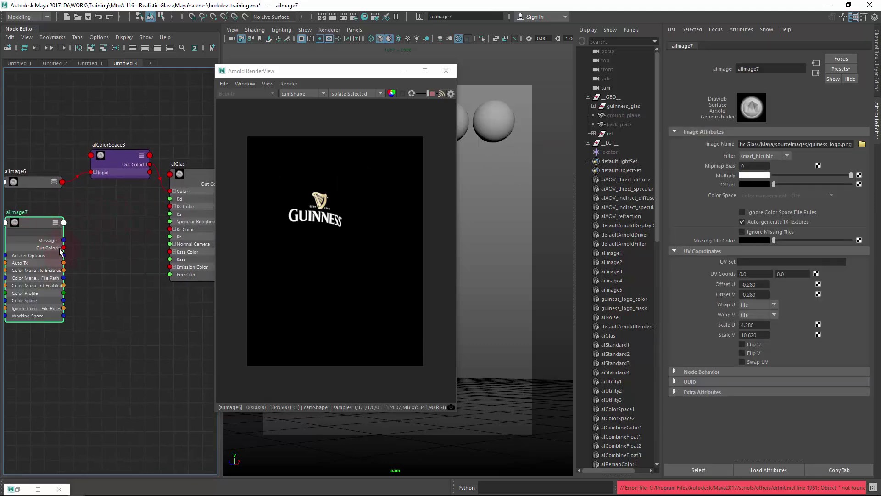
drag(65, 255, 169, 199)
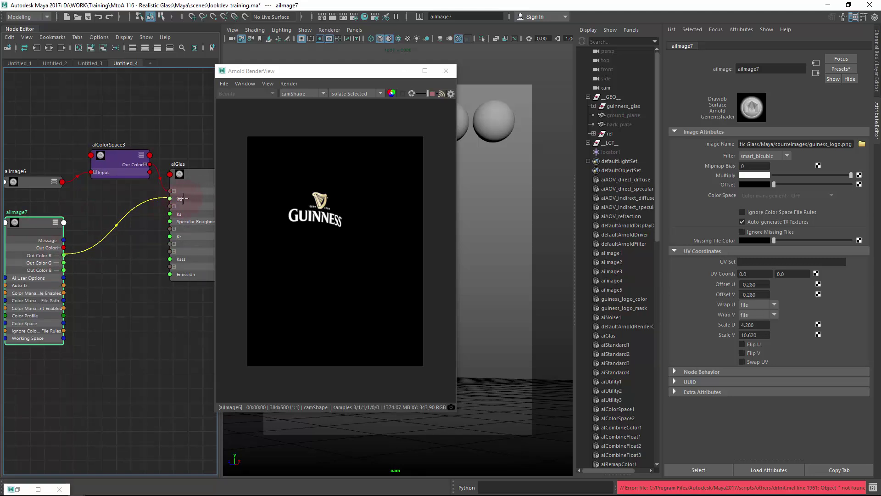
click(132, 275)
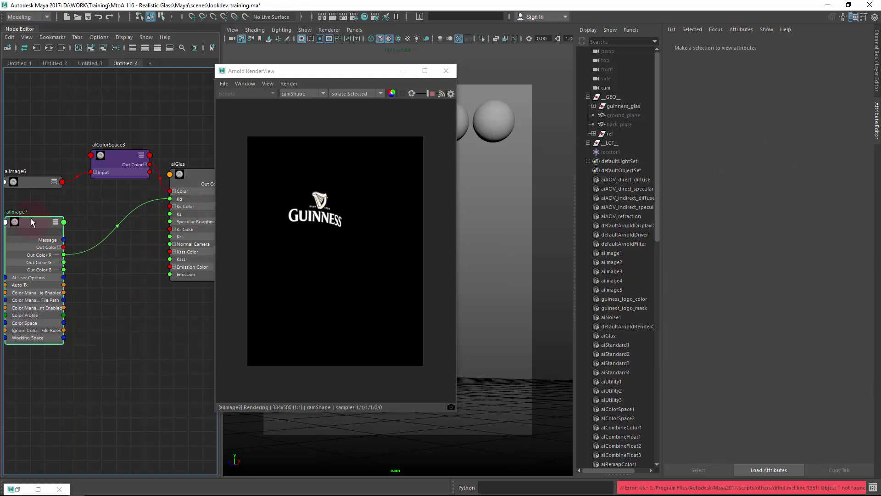
Step: Compare the isolated renders of the logo mask image, the logo colour image and the alColorSpace node
click(32, 222)
alt+middle_drag(32, 223, 58, 215)
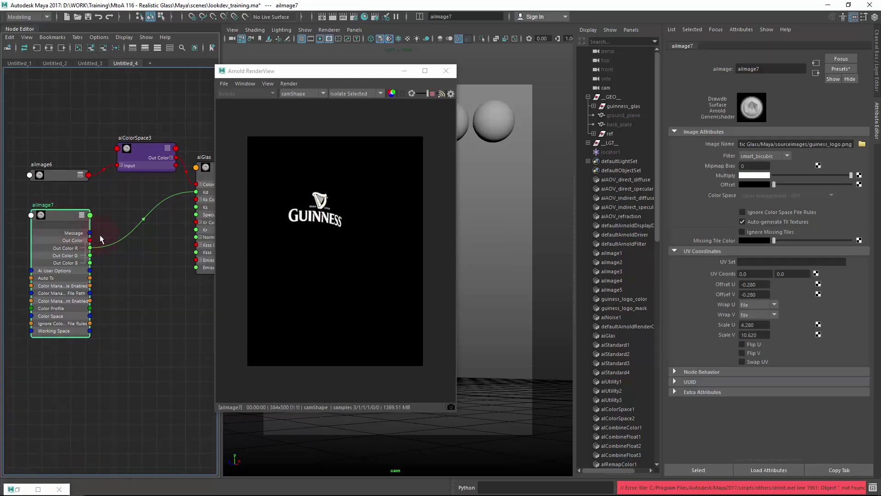
click(55, 179)
click(59, 212)
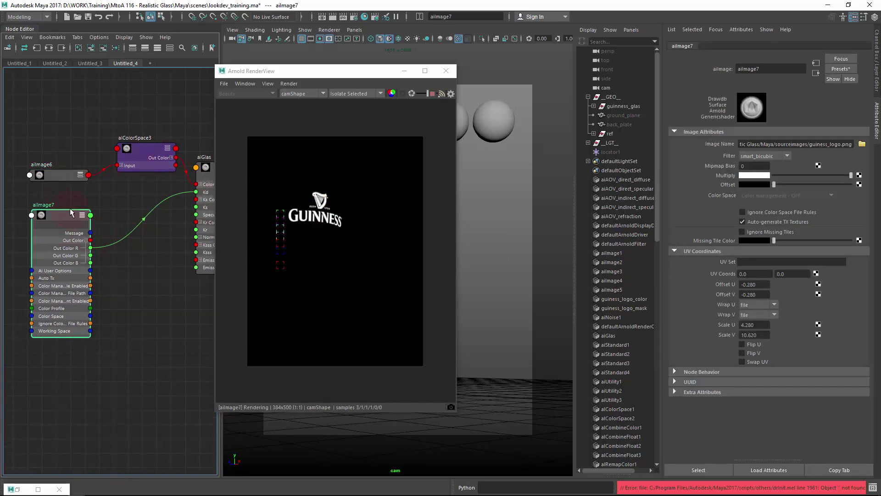
click(56, 178)
click(61, 211)
click(60, 178)
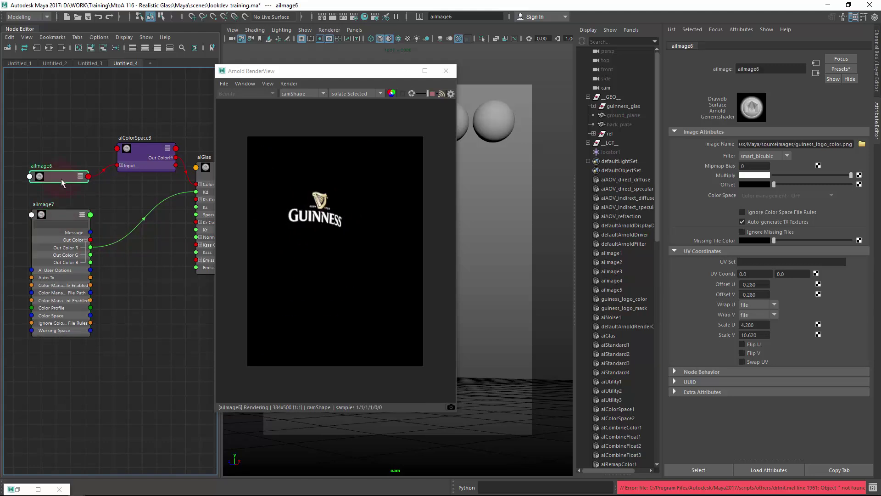
click(152, 161)
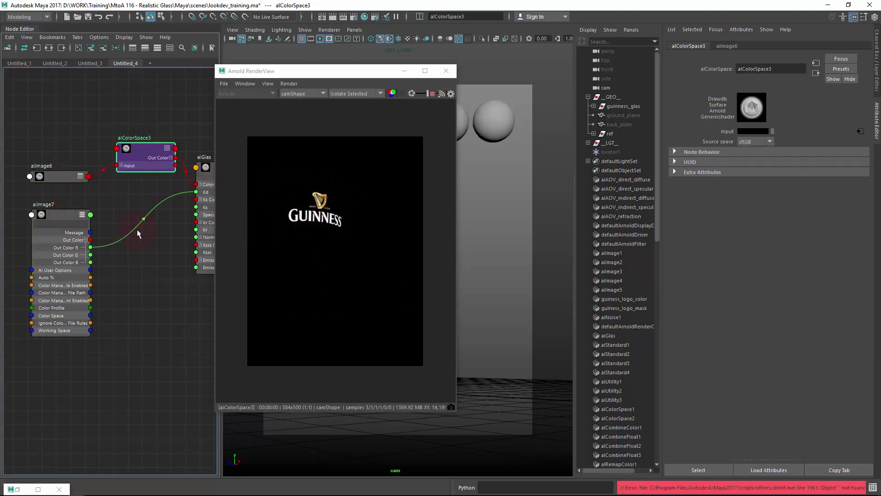
Step: Collapse the mask image node and rename it logo_mask
click(61, 217)
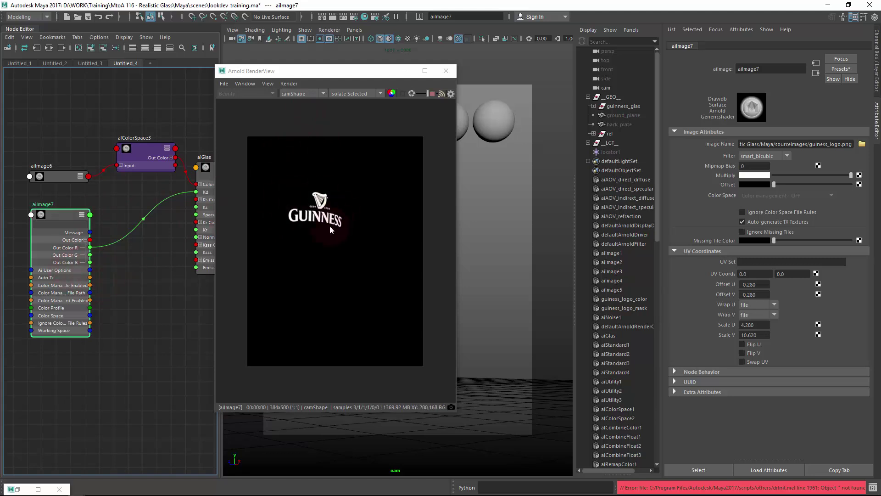
key(1)
drag(54, 209, 52, 220)
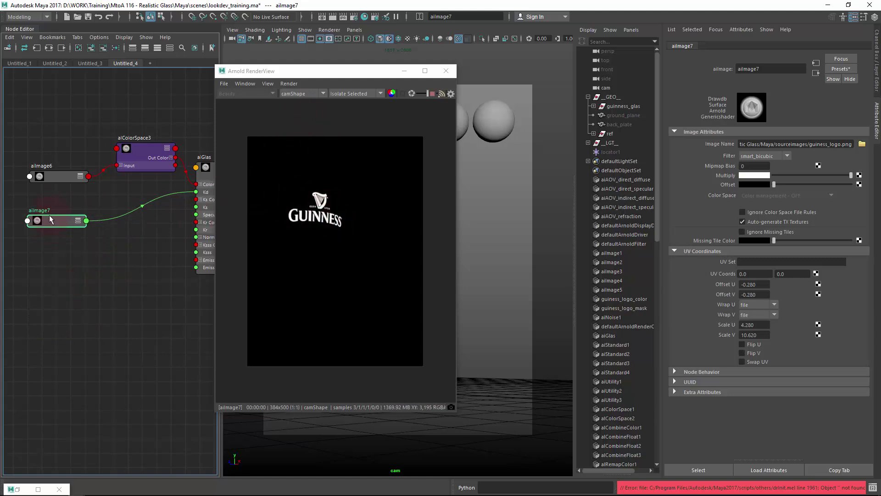
double_click(41, 210)
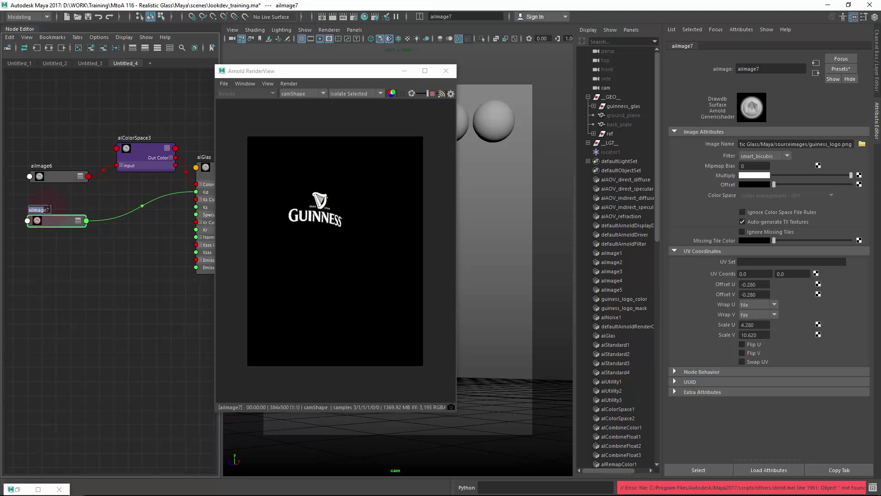
text(logo_mask)
key(Return)
Step: Rename the logo colour image node as logo
shift+drag(46, 167, 48, 164)
double_click(50, 163)
text(logo)
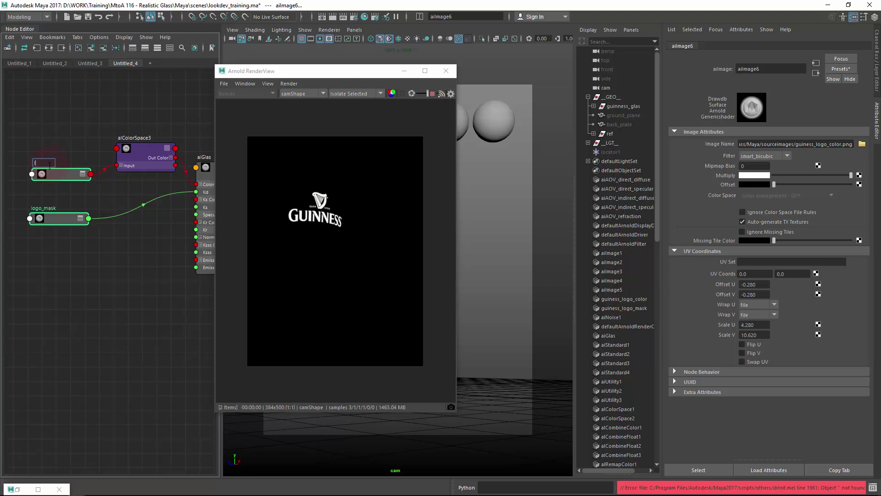
key(Return)
click(154, 256)
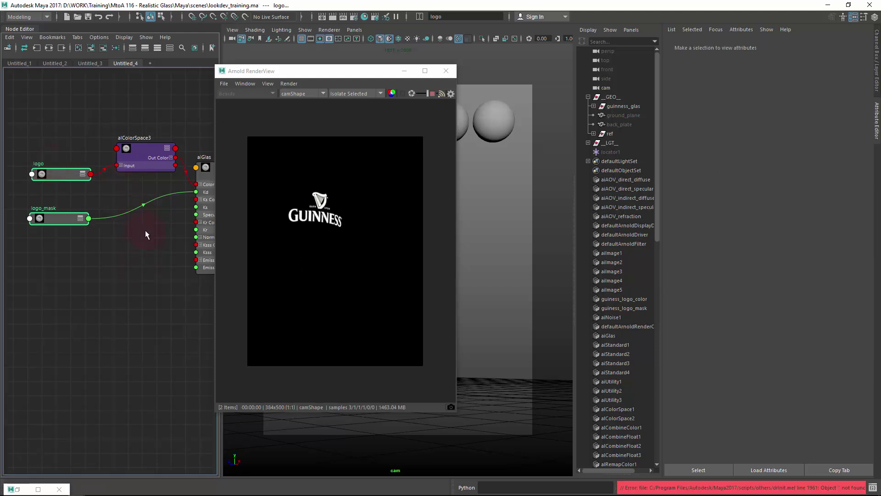
Step: Check the isolated renders of the alColorSpace node and the aiGlas shader
alt+middle_drag(71, 217, 30, 225)
alt+middle_drag(27, 192, 92, 184)
click(170, 144)
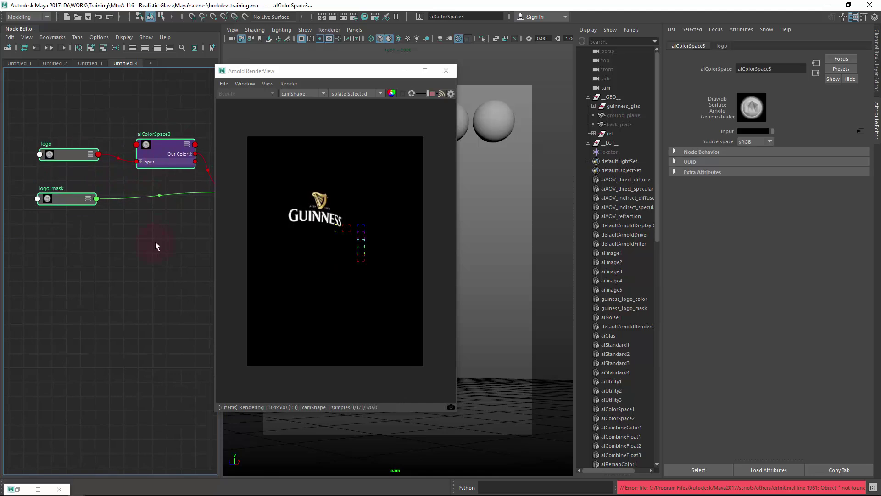
click(155, 241)
alt+middle_drag(155, 241, 71, 243)
click(167, 175)
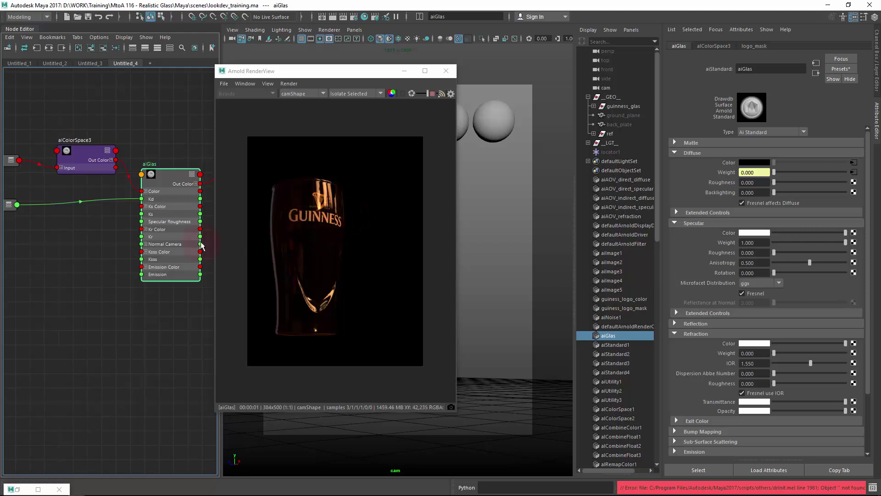
alt+middle_drag(47, 265, 100, 238)
click(123, 211)
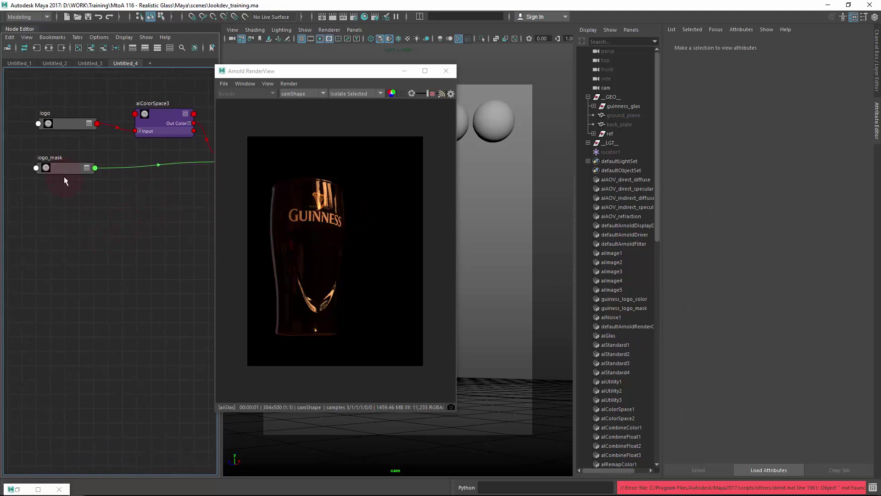
Step: Create an alRemapFloat node and place it below the logo_mask connection to the aiGlas shader
drag(65, 176, 46, 183)
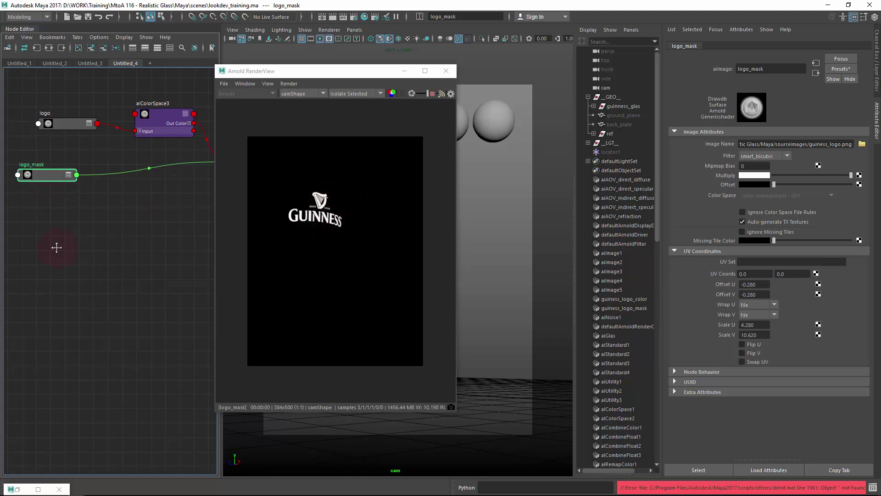
alt+middle_drag(57, 247, 18, 245)
click(104, 245)
key(Tab)
text(alrem)
key(Down)
key(Down)
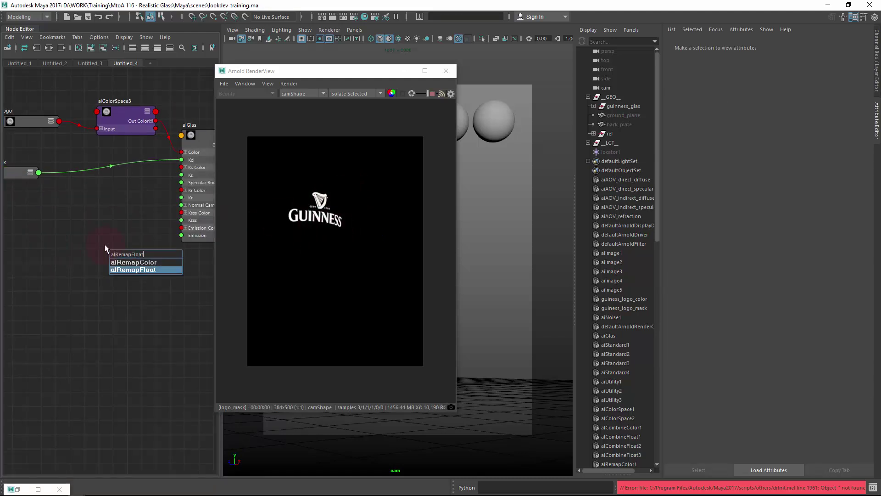
key(Return)
drag(129, 262, 122, 233)
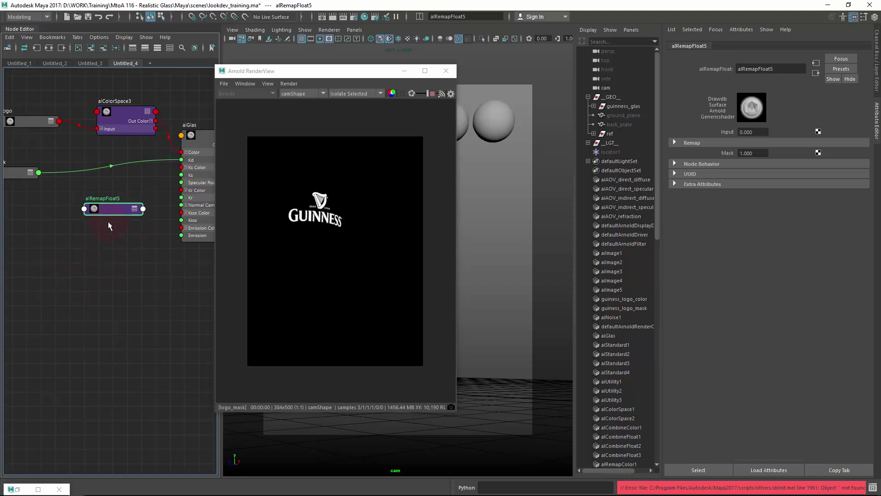
Step: Expand the alRemapFloat node's ports and connect the logo_mask output to its Mask input
key(3)
alt+middle_drag(102, 236, 131, 232)
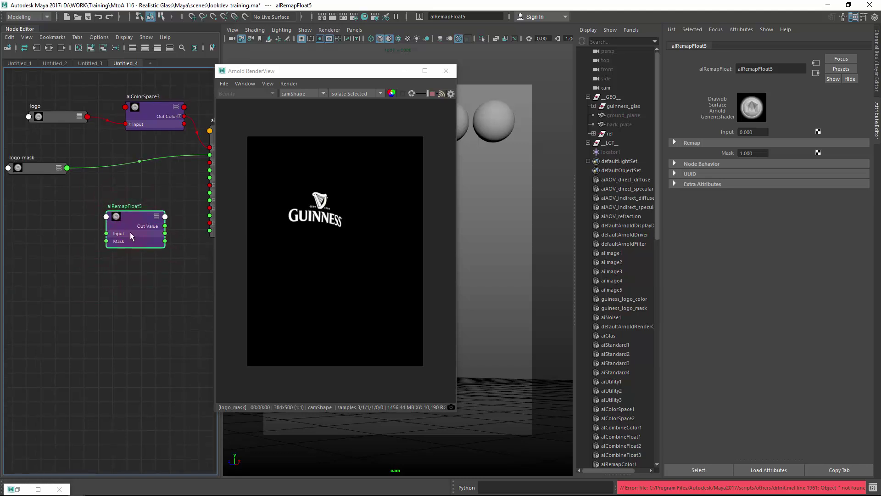
alt+right_drag(133, 266, 161, 247)
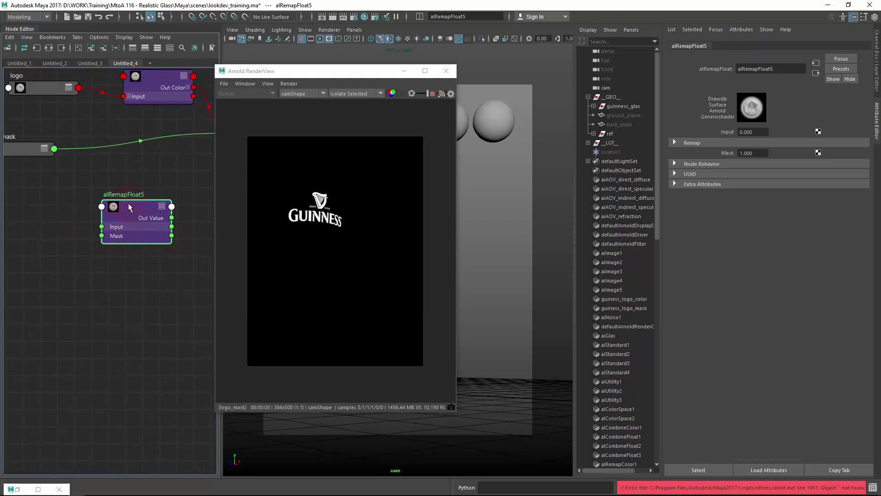
drag(128, 203, 135, 200)
click(26, 151)
key(3)
drag(54, 187, 131, 209)
key(1)
alt+middle_drag(132, 212, 104, 228)
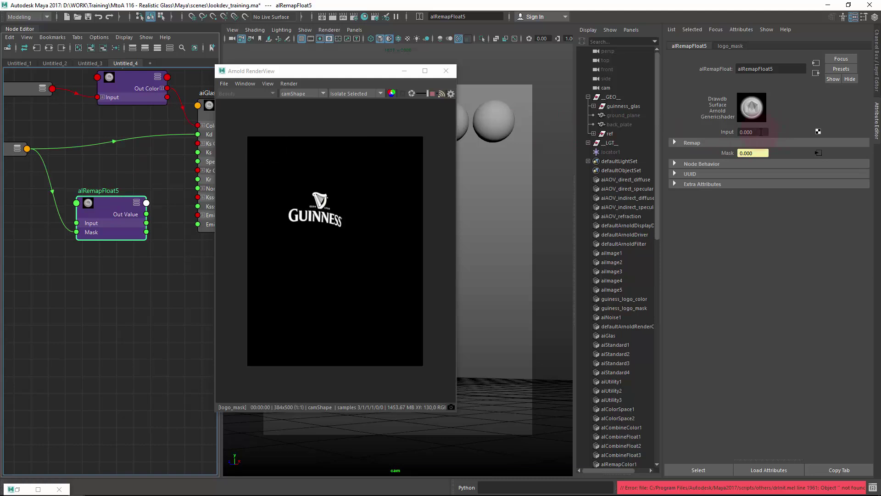
Step: Connect the alRemapFloat node's Out Value to the aiGlas shader's Specular Roughness and check the shader's settings
alt+middle_drag(63, 215, 88, 220)
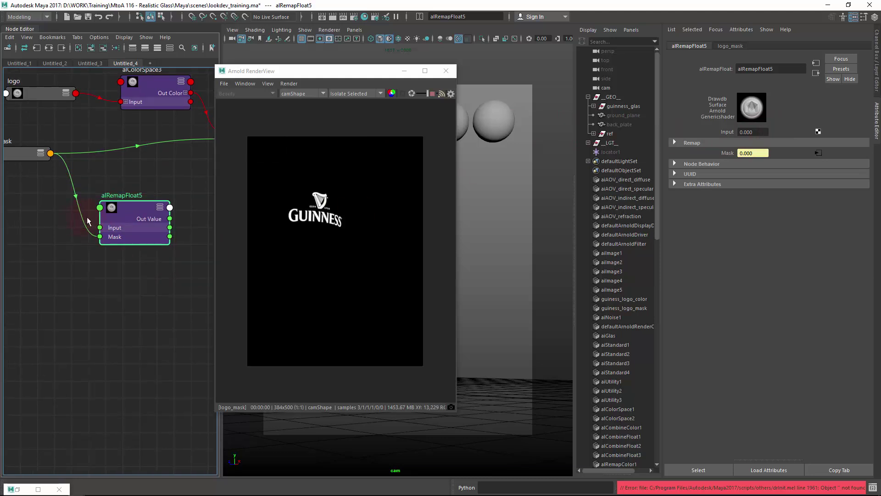
alt+middle_drag(152, 214, 108, 240)
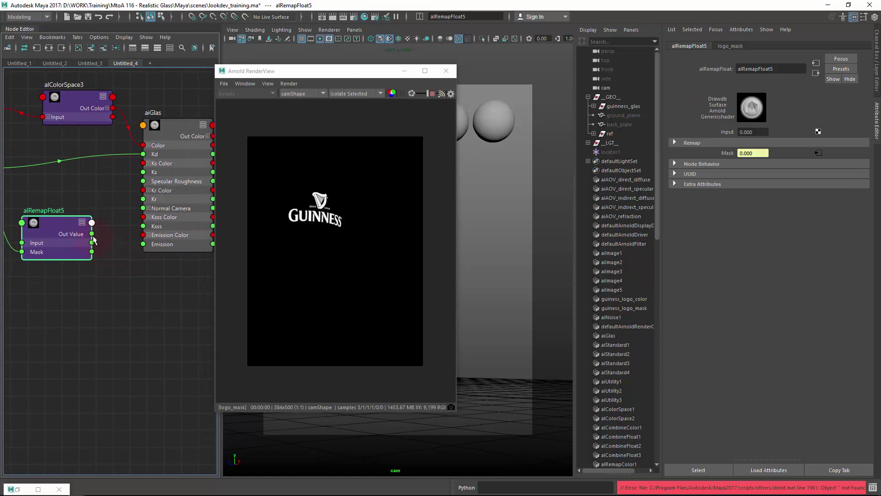
drag(93, 237, 143, 181)
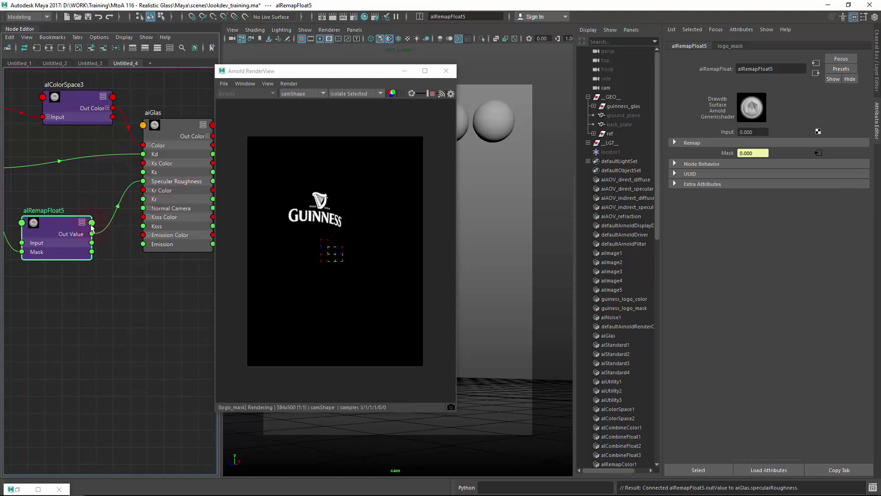
click(170, 128)
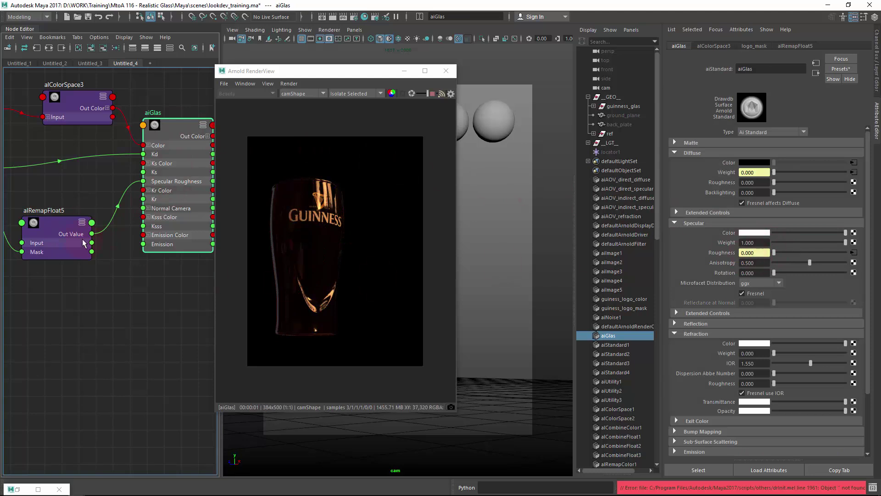
Step: Switch the render view from Isolate Selected to Shading with the alRemapFloat node selected
click(47, 227)
click(381, 93)
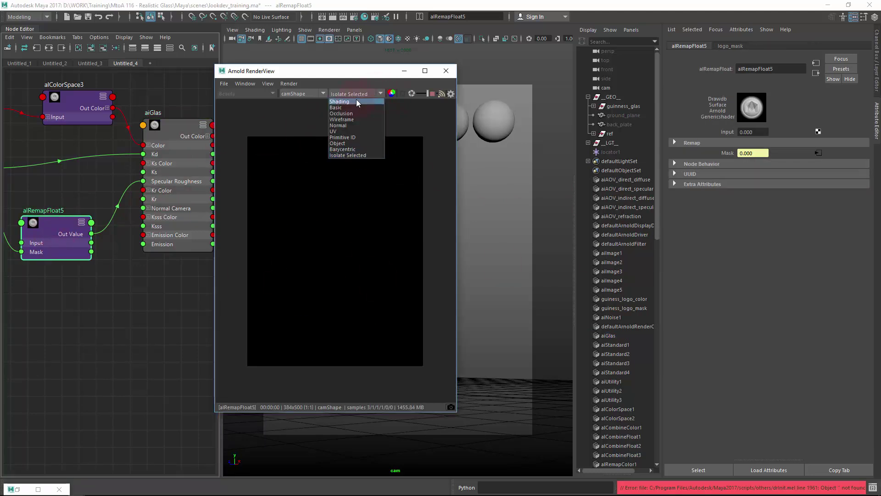
click(357, 99)
click(59, 222)
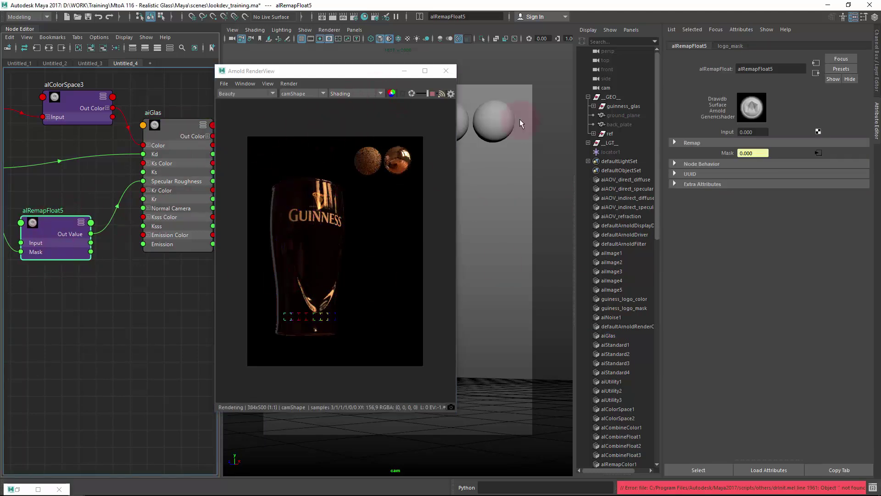
Step: Try the alRemapFloat node's Input at 0.490, and reduce it to 0.050
ctrl+drag(756, 131, 784, 133)
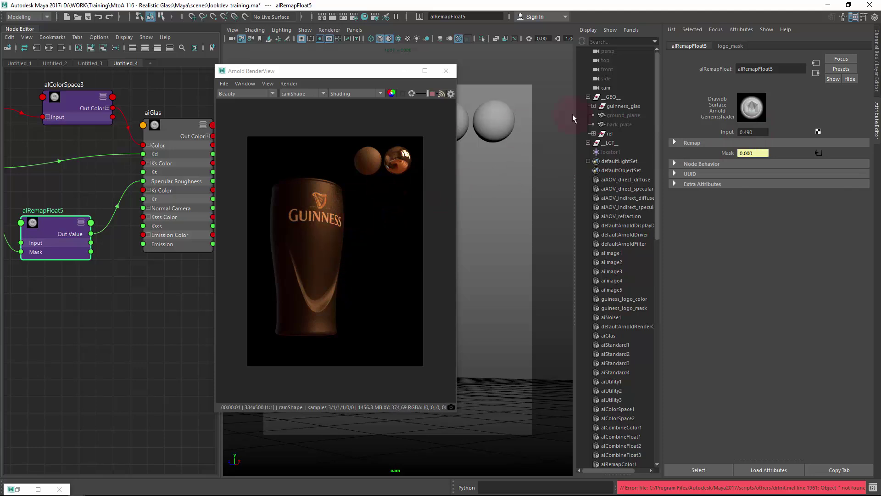
key(ctrl+z)
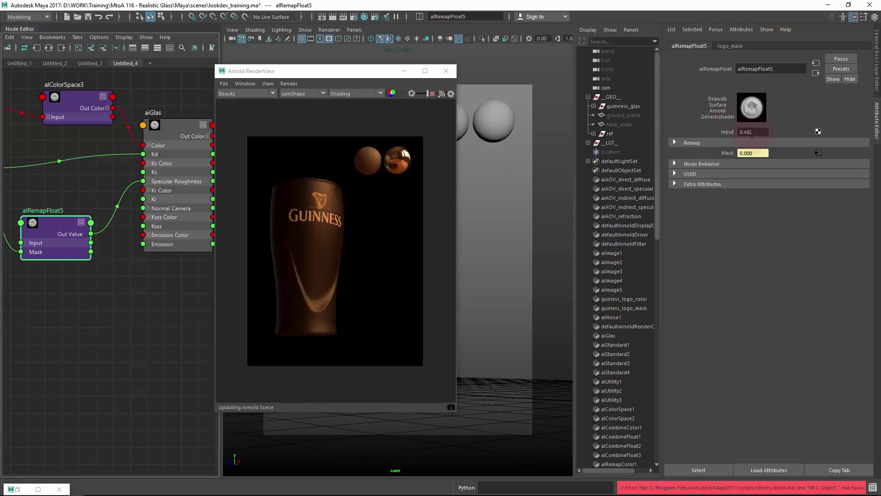
ctrl+drag(760, 134, 748, 133)
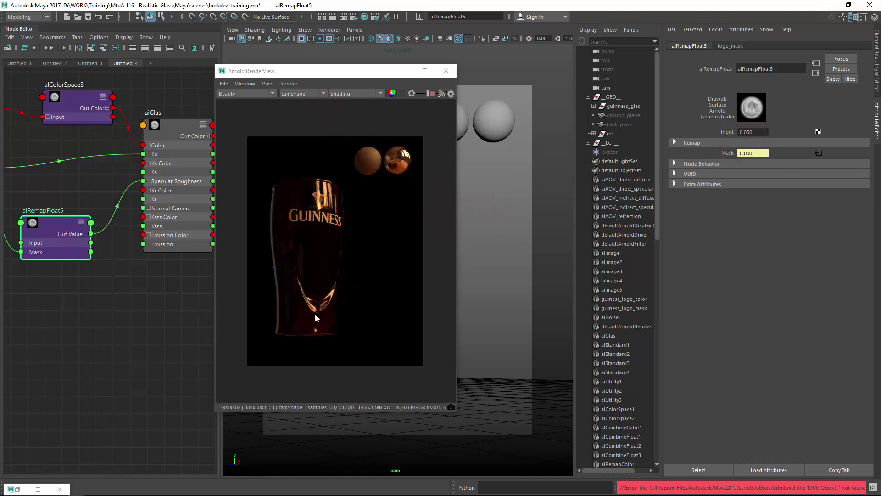
Step: Set the render camera to perspShape and the viewport to the persp camera, framing a close-up of the Guinness logo
click(351, 95)
click(301, 94)
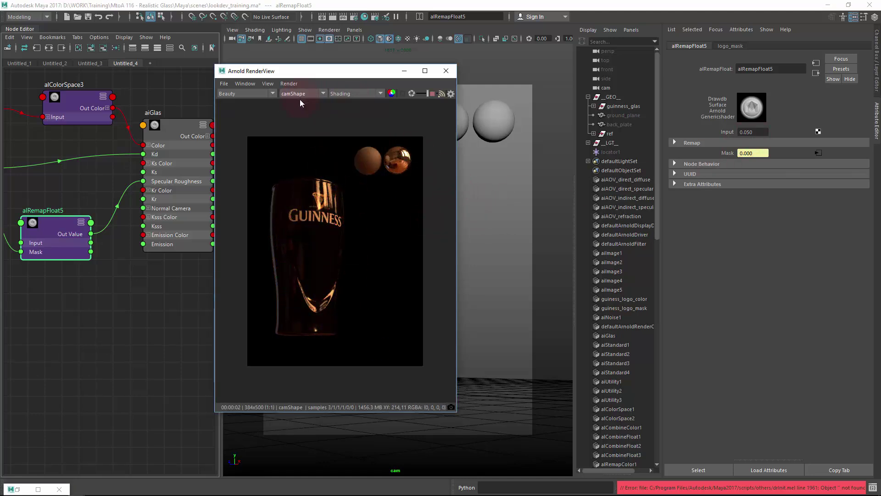
click(296, 102)
drag(366, 71, 226, 83)
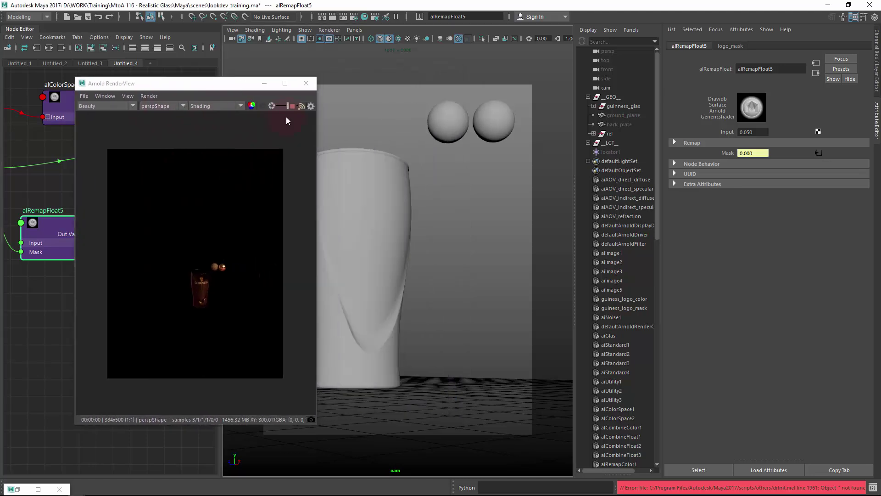
click(360, 30)
mouse_move(381, 43)
click(459, 48)
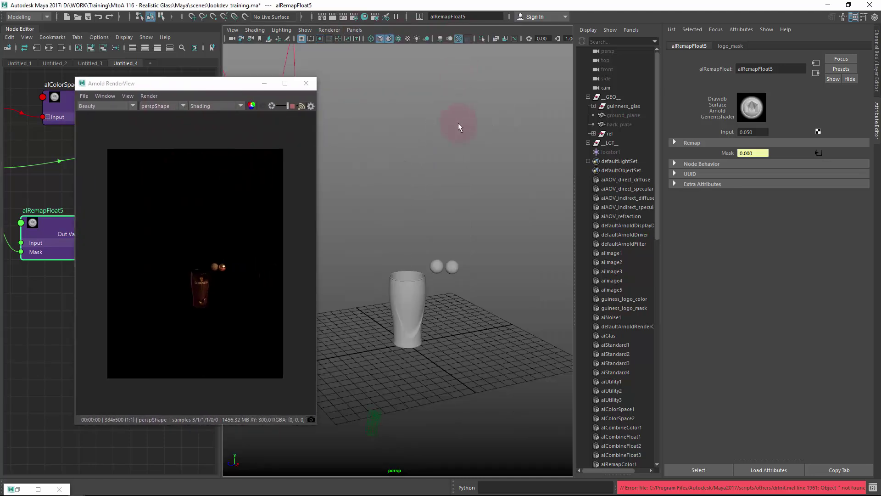
alt+right_drag(466, 334, 428, 271)
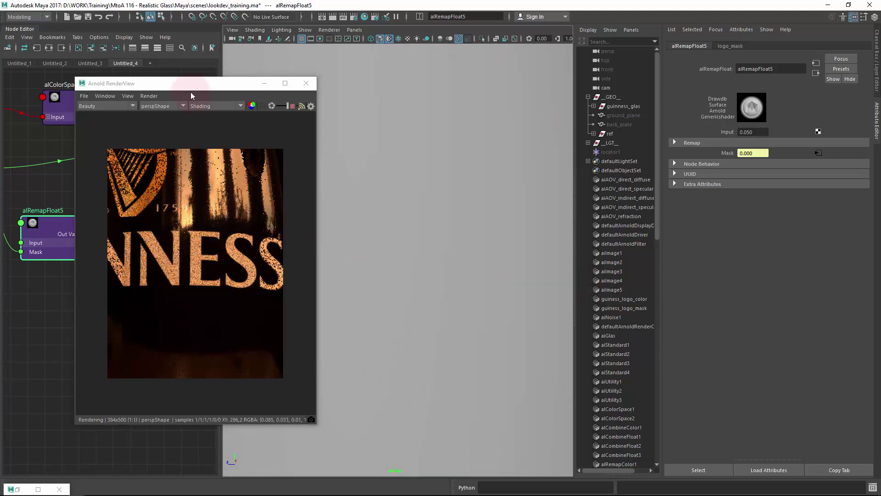
Step: Limit the render to a region covering the logo lettering and glass highlights, and reselect the alRemapFloat node
drag(191, 84, 380, 82)
drag(443, 161, 311, 270)
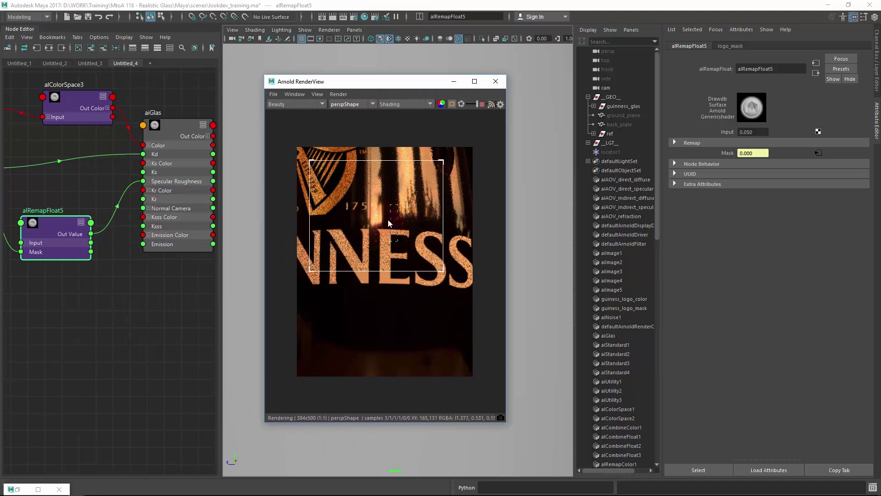
click(50, 224)
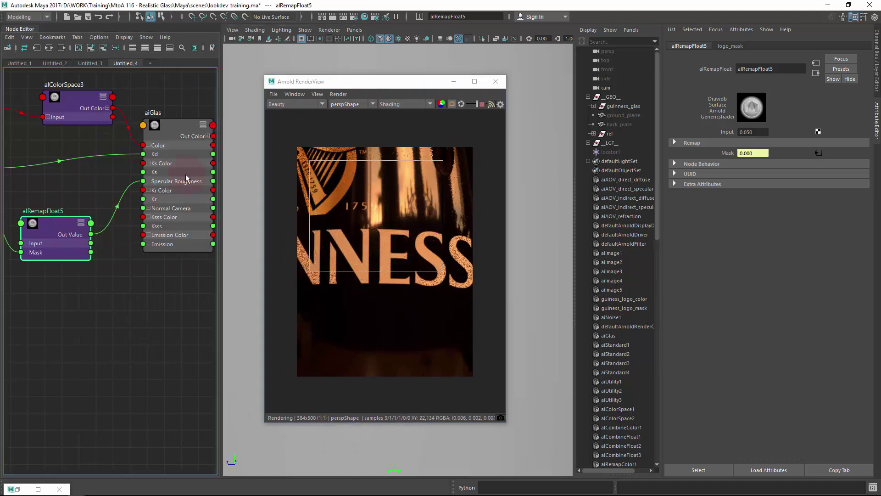
Step: Compare the glass highlights with the alRemapFloat node's Input at 0.040, 0 and 0.1
ctrl+drag(761, 131, 759, 131)
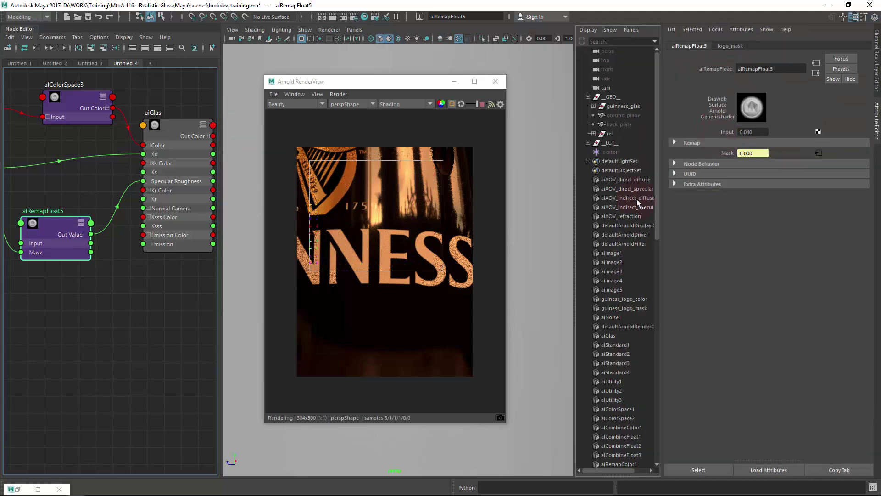
drag(754, 133, 738, 134)
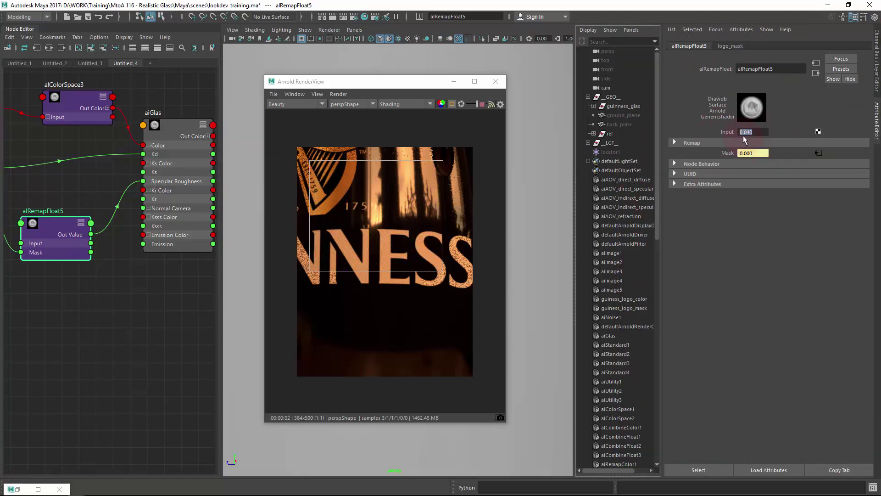
text(0)
key(Return)
text(0.1)
key(Return)
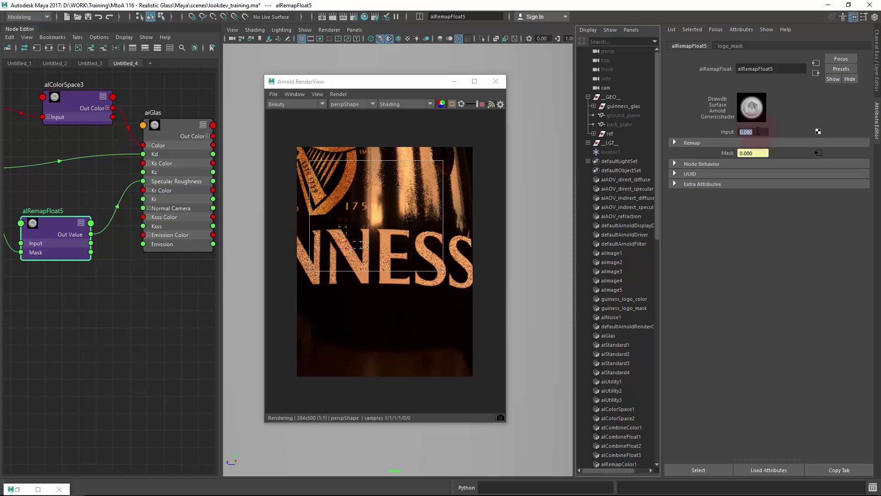
Step: Set the alRemapFloat node's Input to 0.060 and check the logo render from another angle
key(Left)
key(BackSpace)
text(6)
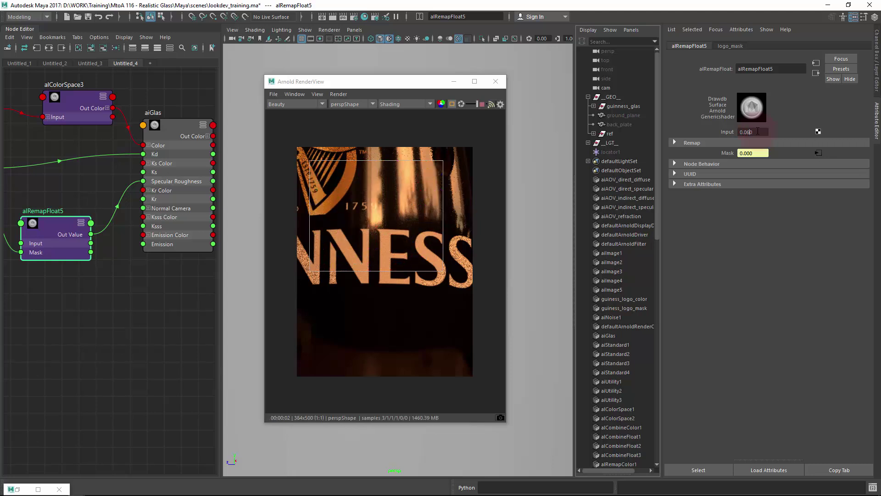
key(Return)
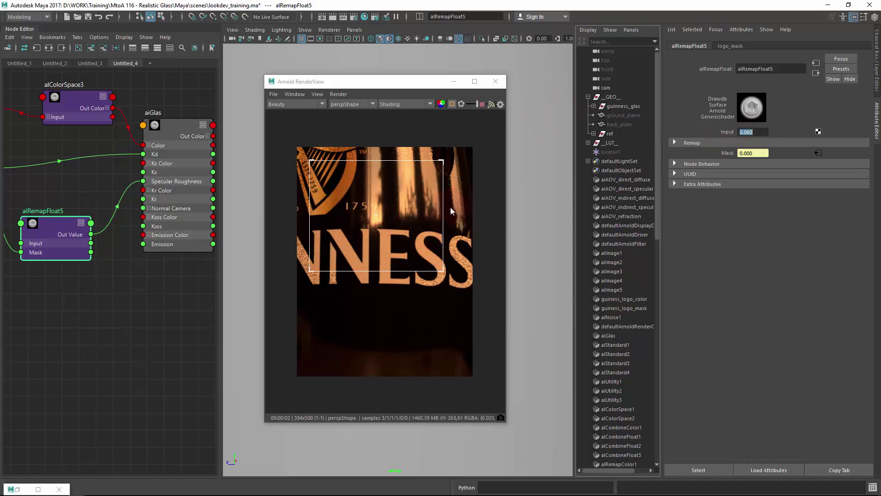
click(540, 206)
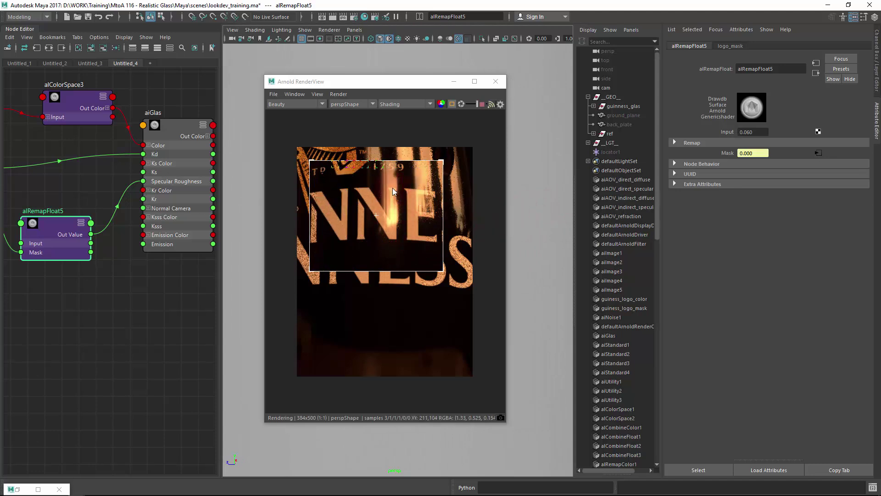
Step: Isolate the selected node in the render and compare the logo_mask output with the alRemapFloat output
click(87, 229)
alt+middle_drag(87, 230, 228, 232)
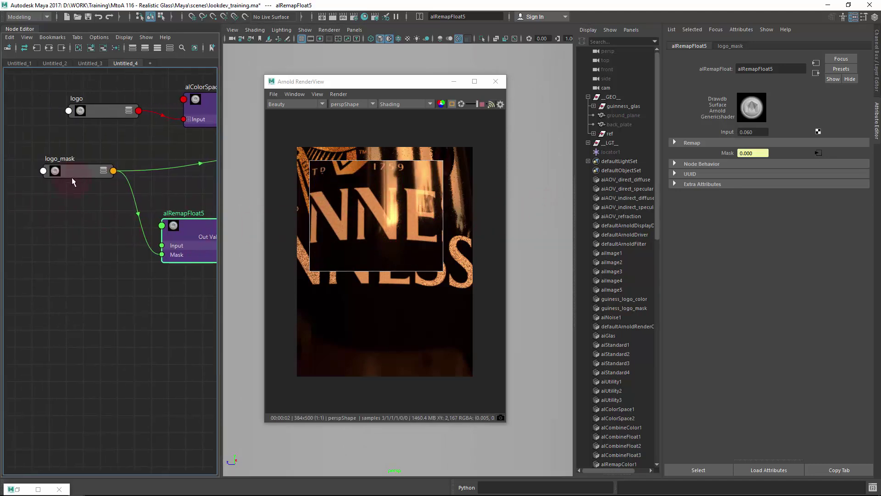
click(389, 105)
click(400, 167)
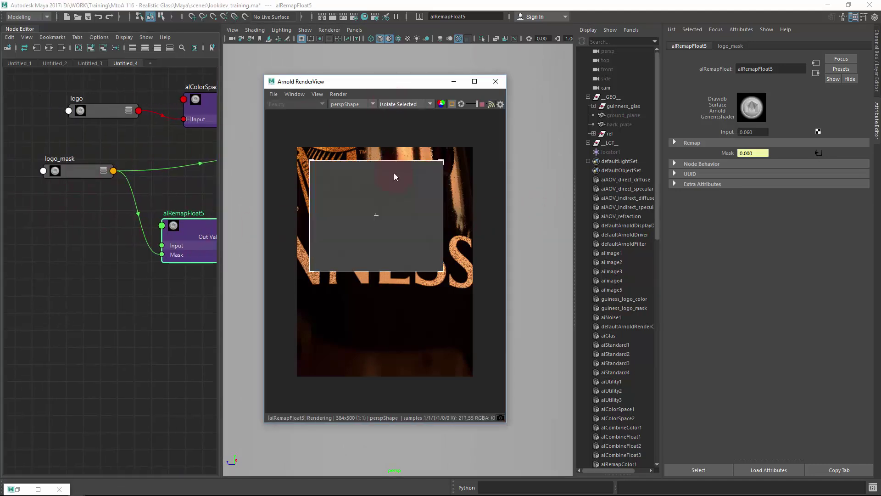
click(94, 161)
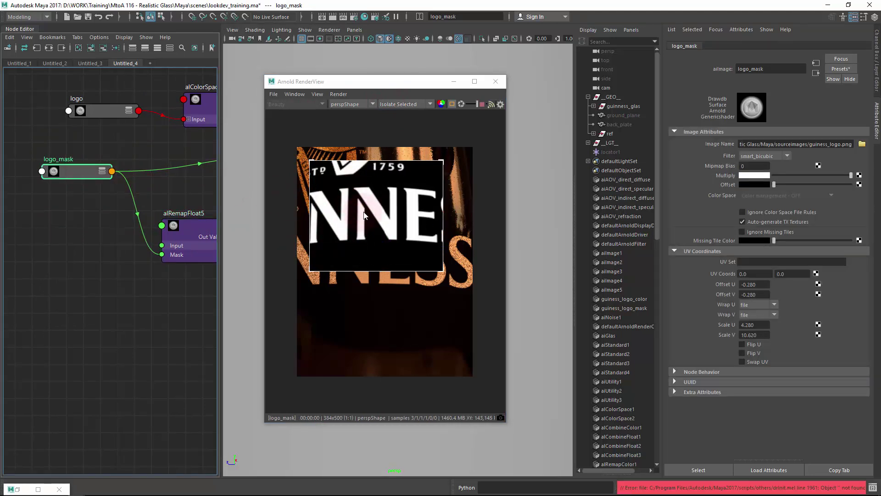
click(189, 225)
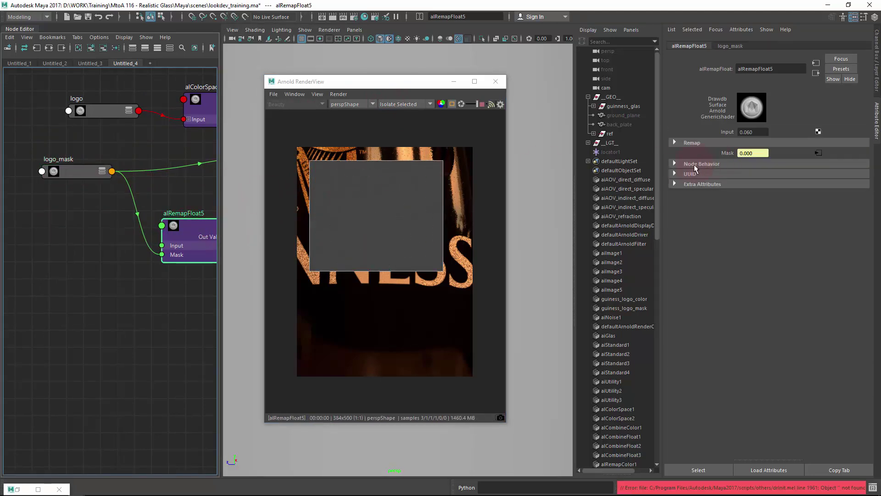
Step: Try the alRemapFloat node's Input min and reset it to 0, set Output min to 0.170, and return the render to Shading
click(694, 163)
click(693, 163)
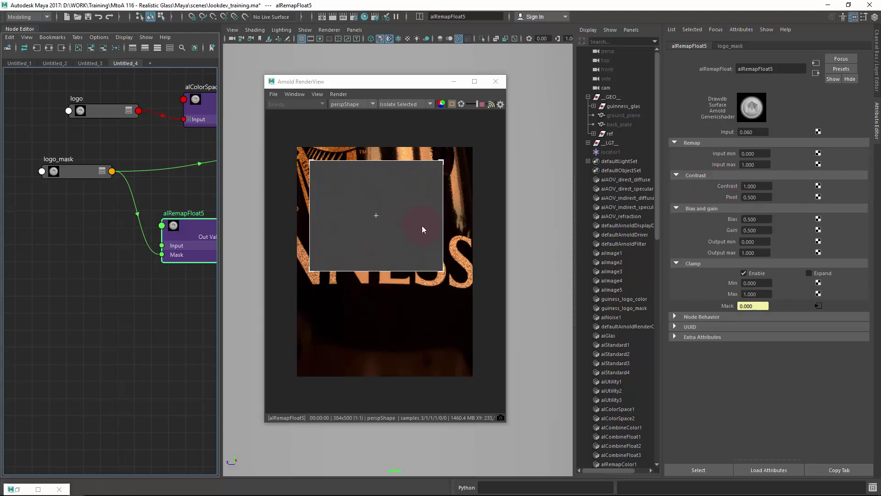
ctrl+drag(764, 154, 757, 154)
click(762, 154)
text(0)
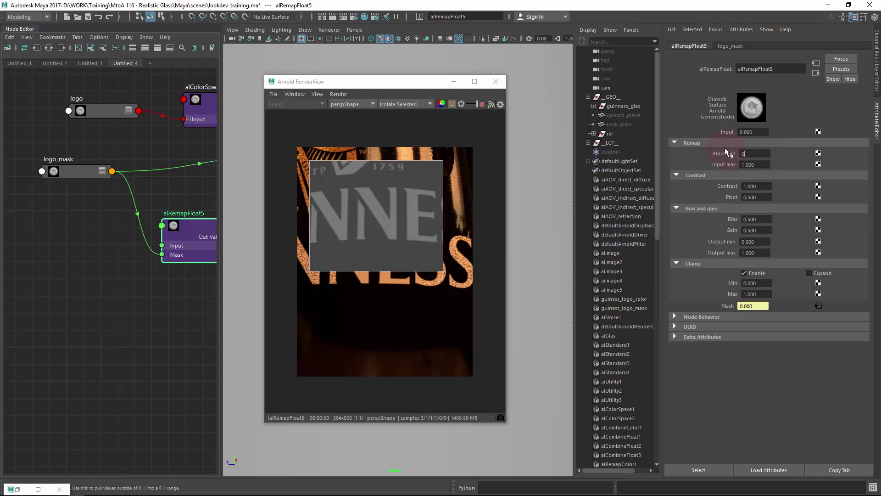
key(Return)
ctrl+drag(759, 242, 770, 242)
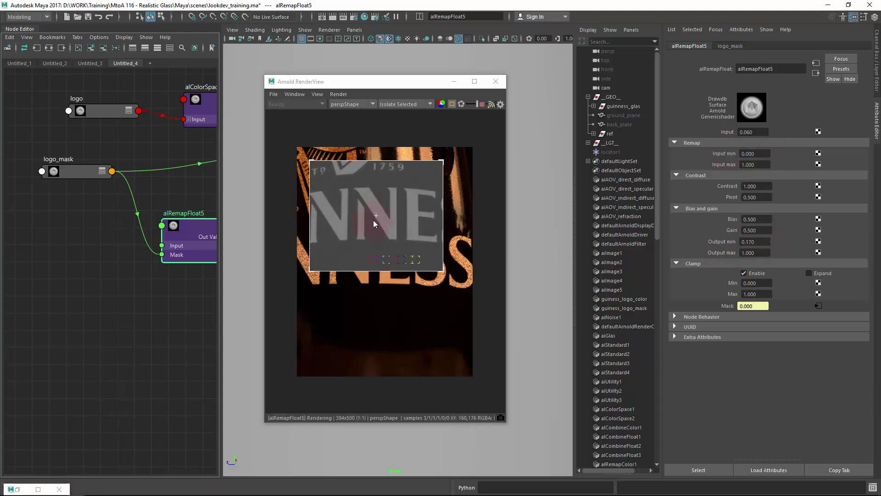
click(395, 106)
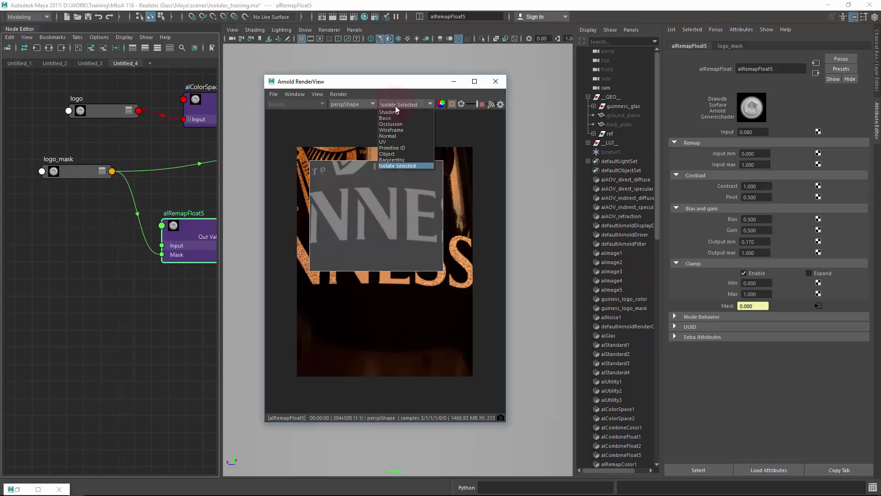
click(400, 112)
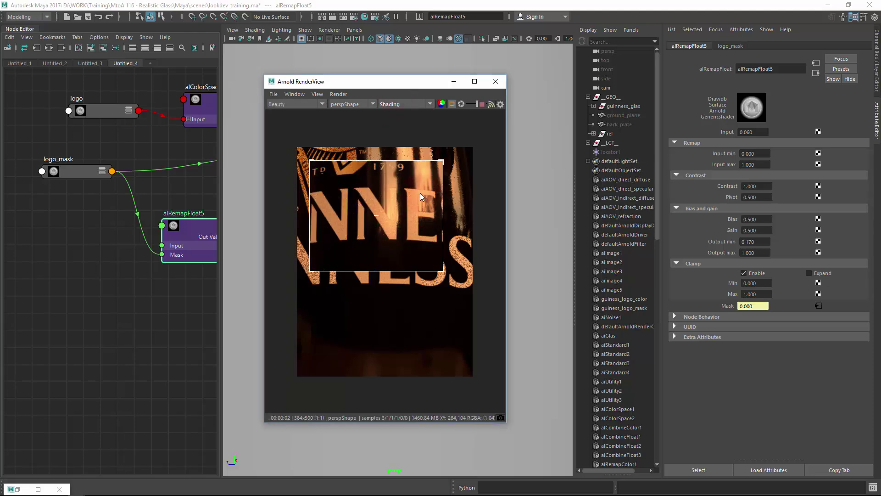
Step: Try an Output min of 0 on the alRemapFloat node and restore 0.170 to compare the logo highlights
drag(761, 243, 721, 240)
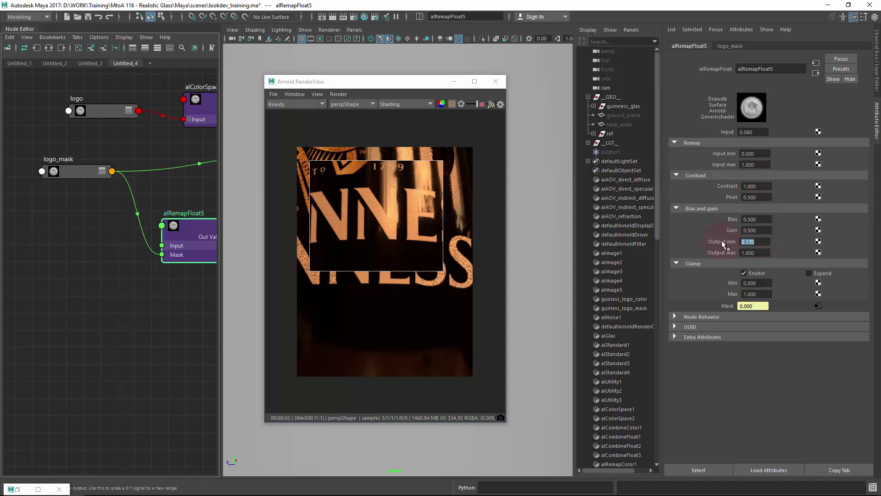
text(0)
key(Return)
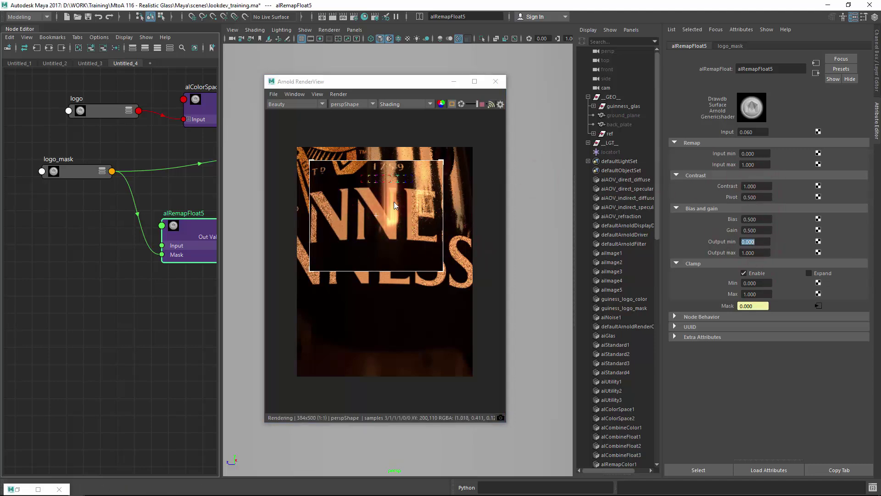
text(0.08)
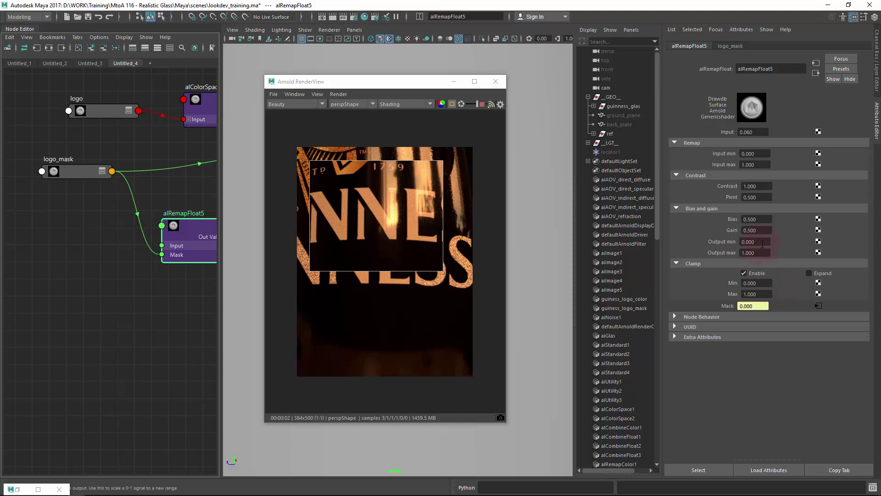
key(Return)
key(ctrl+z)
key(ctrl+z)
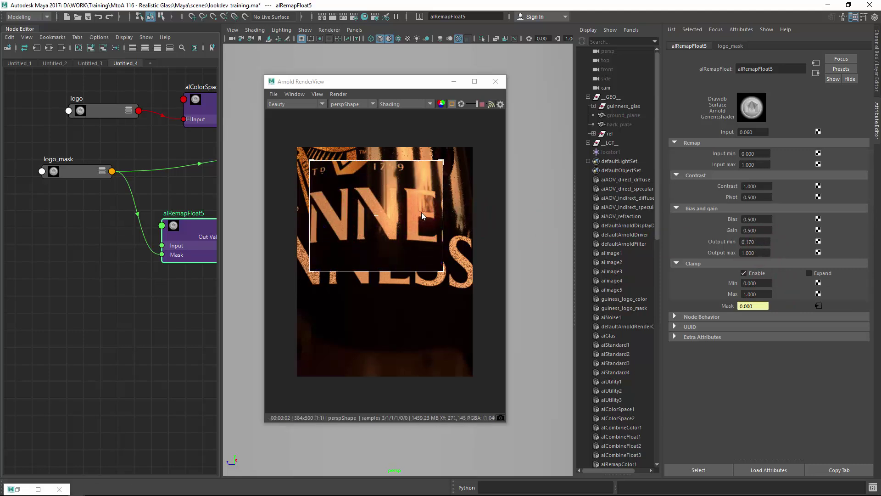
Step: Inspect the full-frame direct_specular pass over the harp and lettering from other angles, without the render region
alt+drag(517, 203, 551, 229)
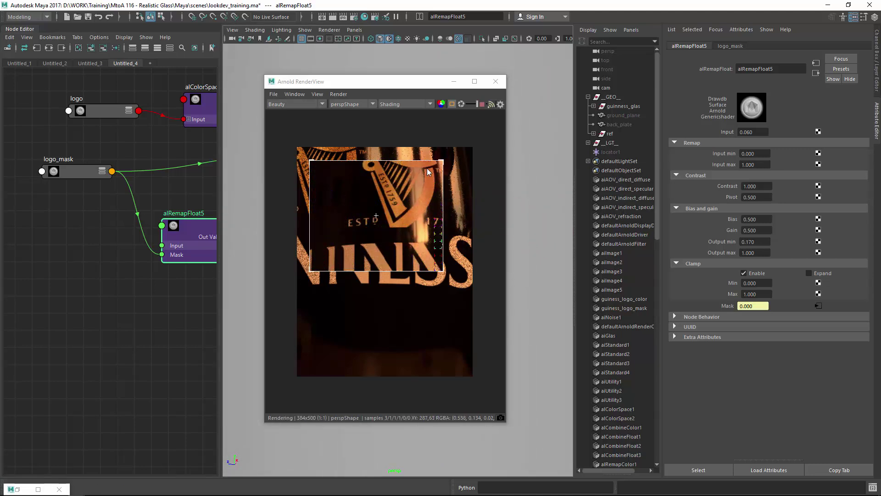
click(308, 120)
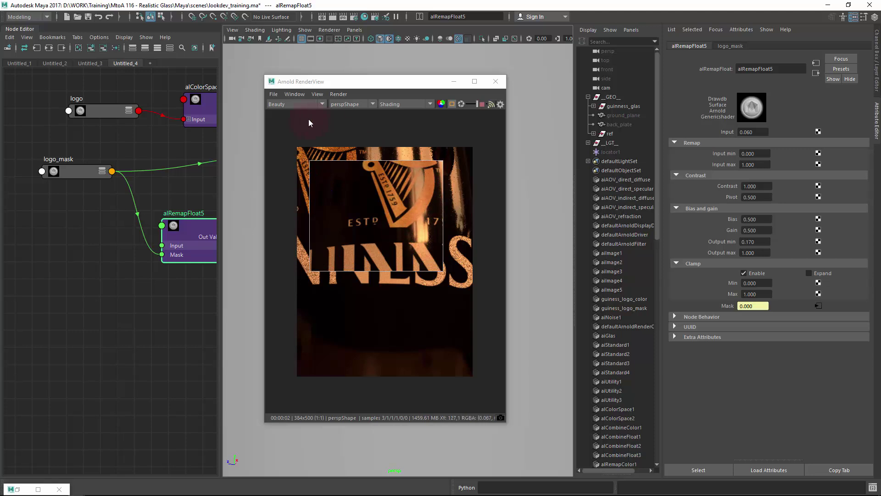
click(291, 104)
click(296, 123)
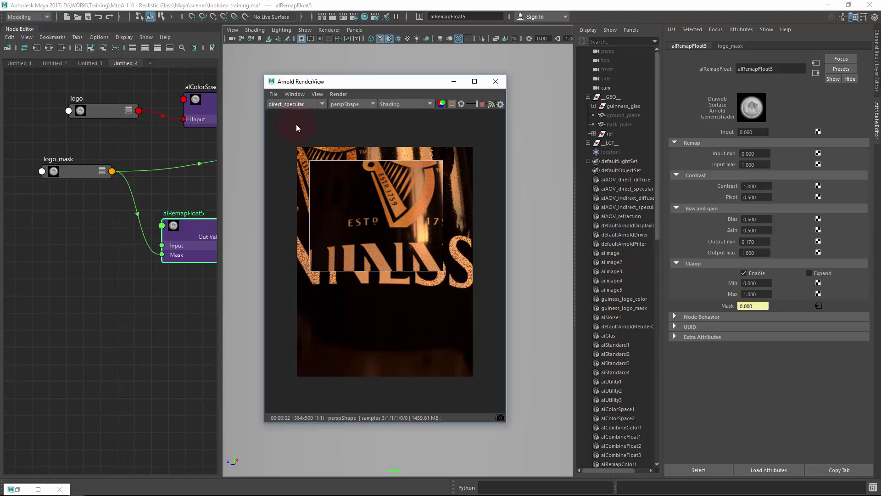
alt+right_drag(560, 202, 519, 200)
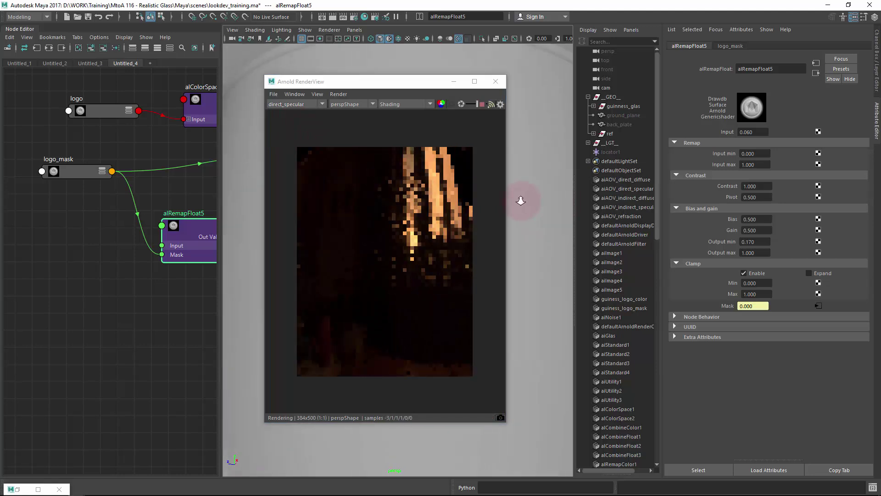
mouse_move(531, 196)
alt+middle_down()
mouse_move(547, 188)
mouse_move(519, 187)
alt+middle_up()
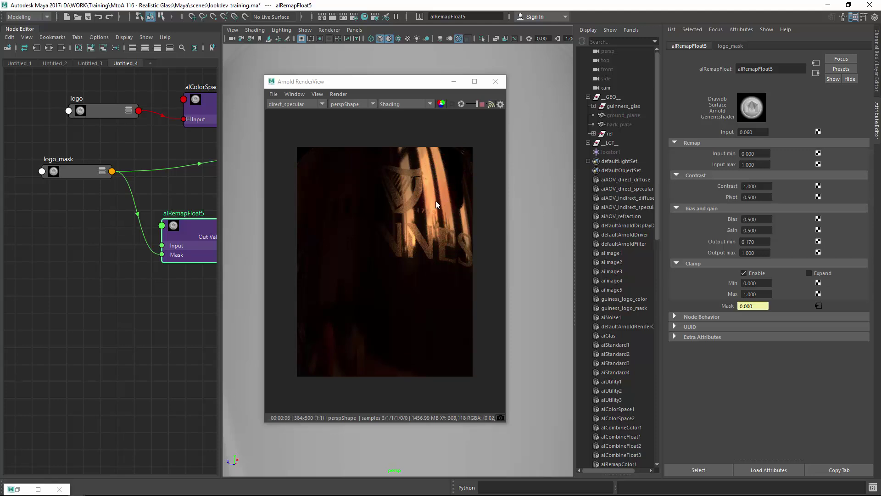
Step: Rename the alRemapFloat node that feeds Specular Roughness as specr1
alt+middle_drag(122, 217, 114, 246)
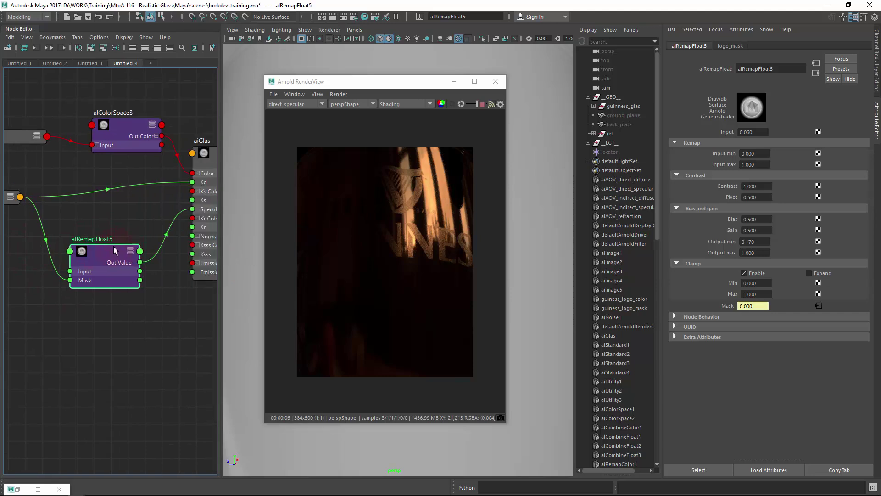
double_click(101, 240)
text(spec)
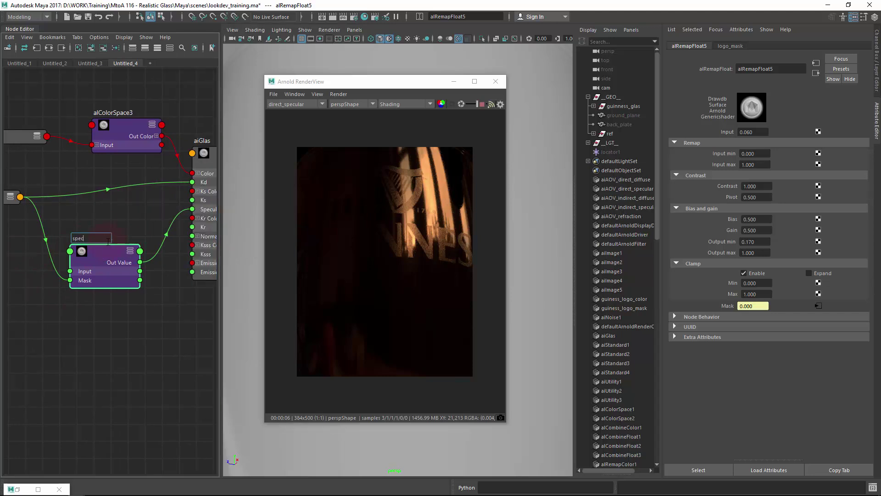
text(r1)
key(Return)
click(117, 211)
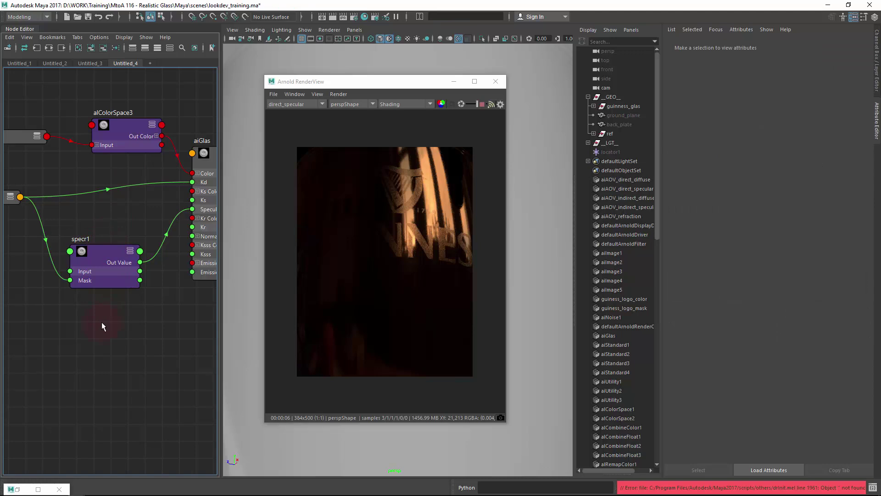
Step: Create another alRemapFloat node below specr1 and name it spec
key(Tab)
text(aler)
text(RemapFloat)
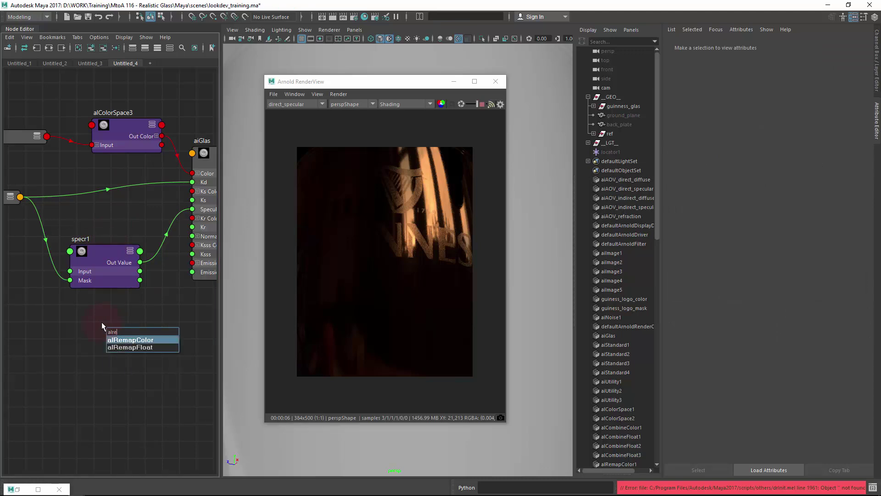
key(Return)
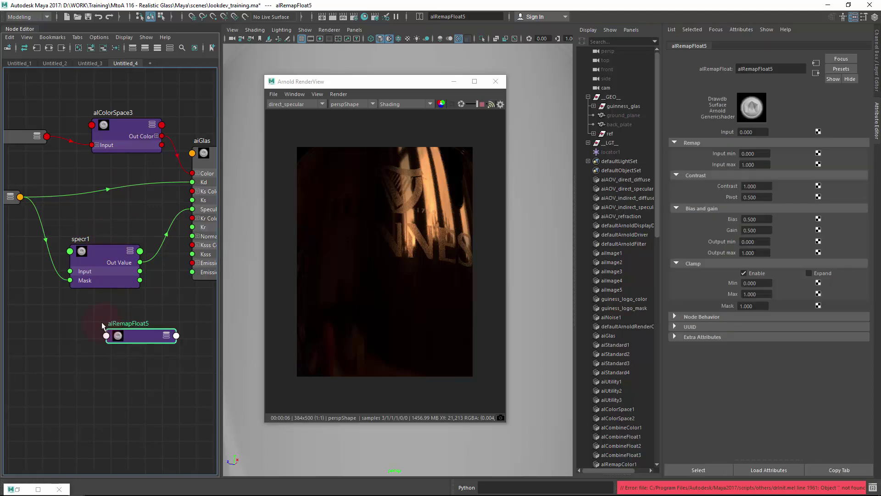
double_click(127, 327)
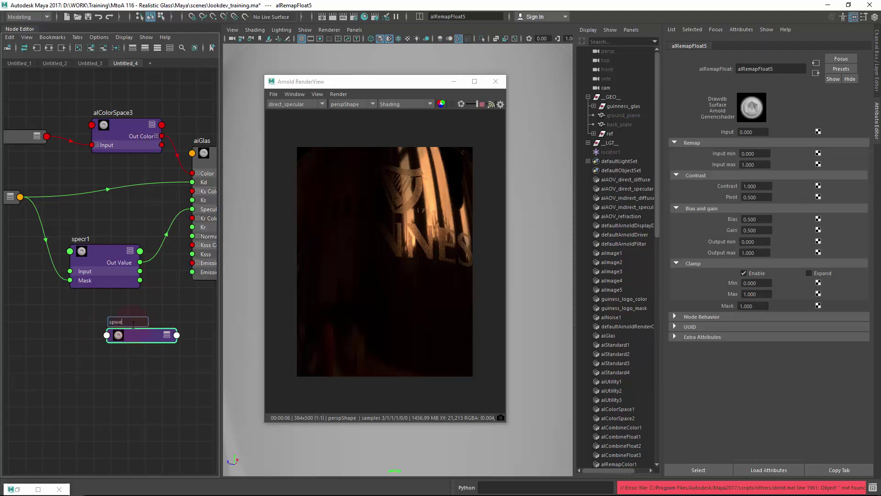
text(spec)
key(Return)
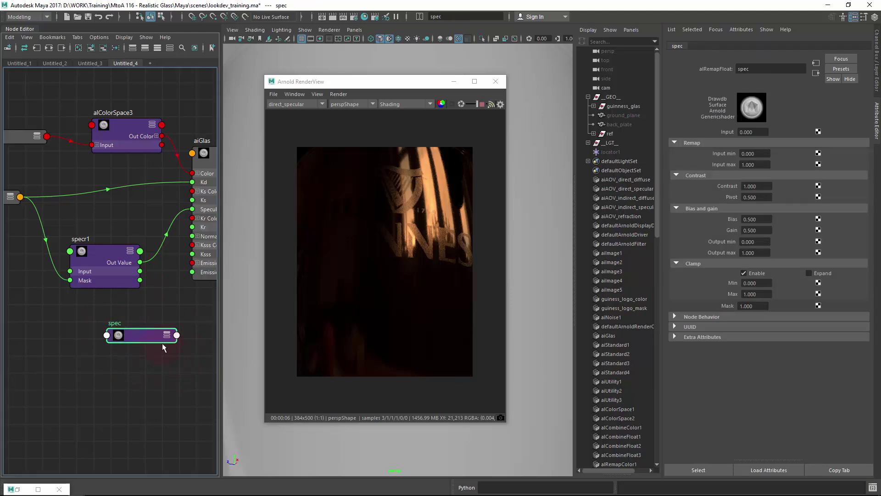
Step: Connect logo_mask's Out Color R to the spec node's Mask and the spec node's Out Value to aiGlas Ks
scroll(162, 342, down, 2)
key(3)
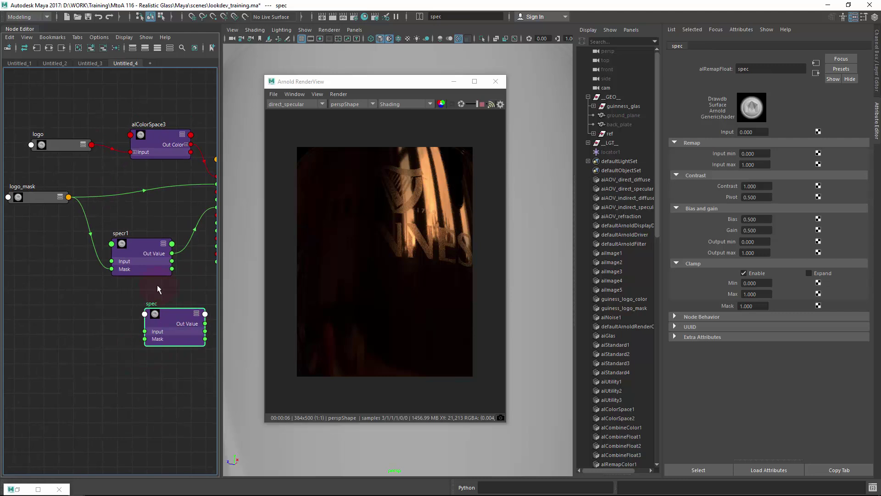
click(30, 202)
key(3)
key(3)
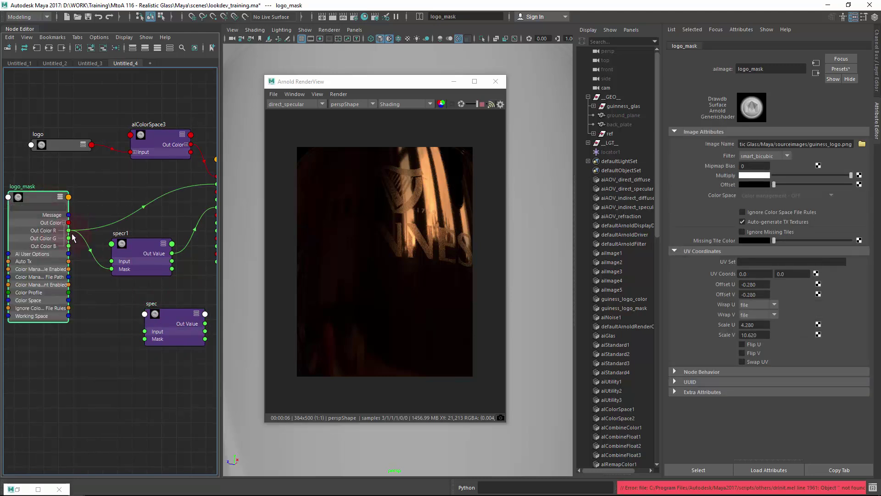
drag(107, 296, 155, 195)
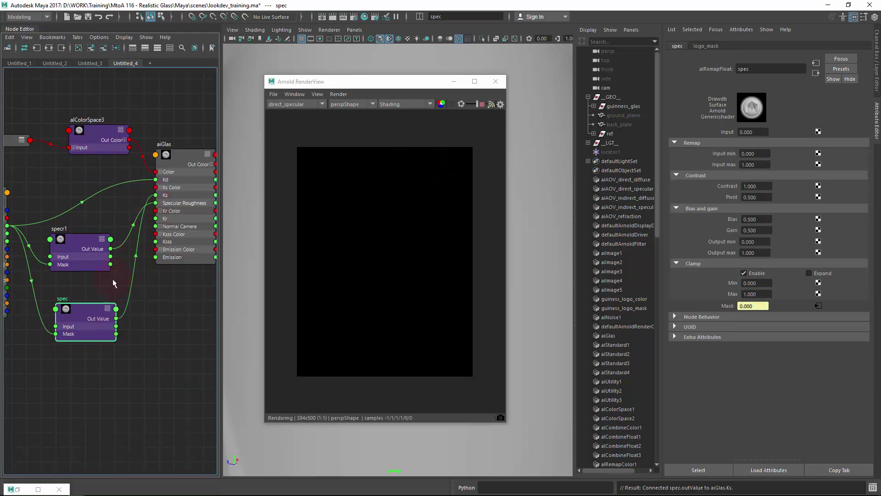
Step: Set the spec node's Input to 1
click(763, 133)
text(1)
key(Return)
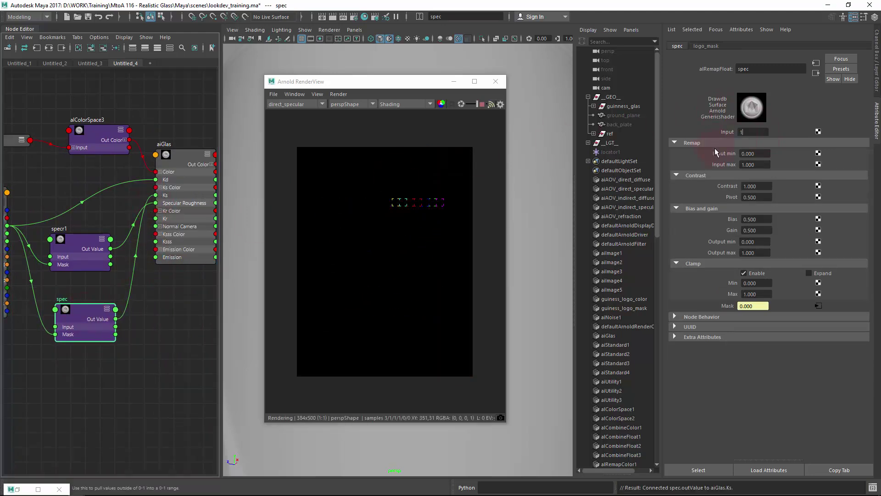
Step: Isolate the spec node in the render and lower its Output max to 0.540
click(404, 104)
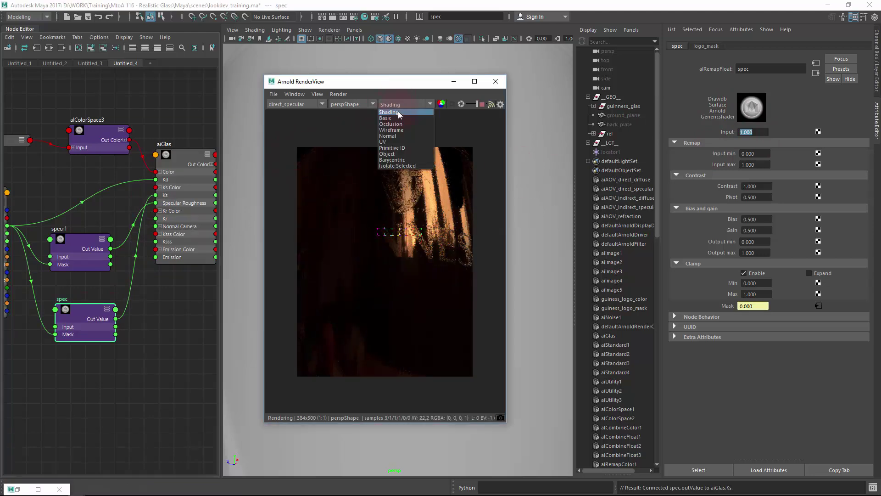
click(396, 165)
click(142, 373)
drag(78, 312, 79, 309)
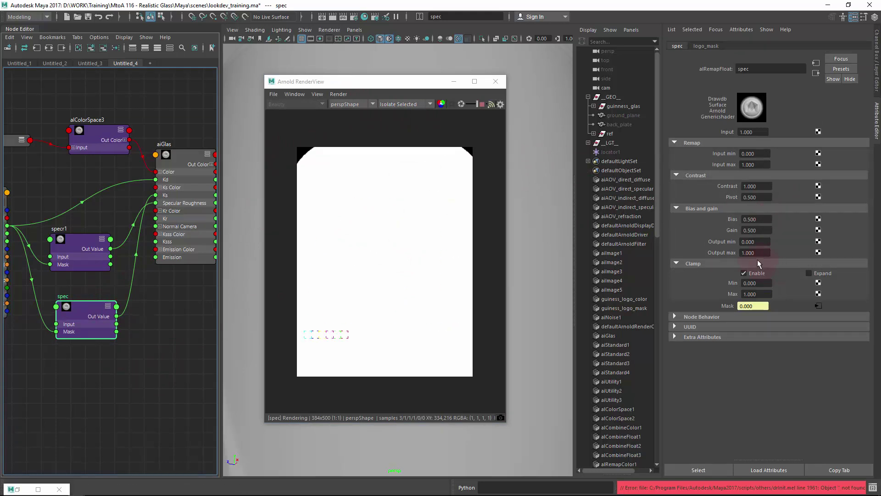
ctrl+drag(759, 255, 737, 257)
click(400, 221)
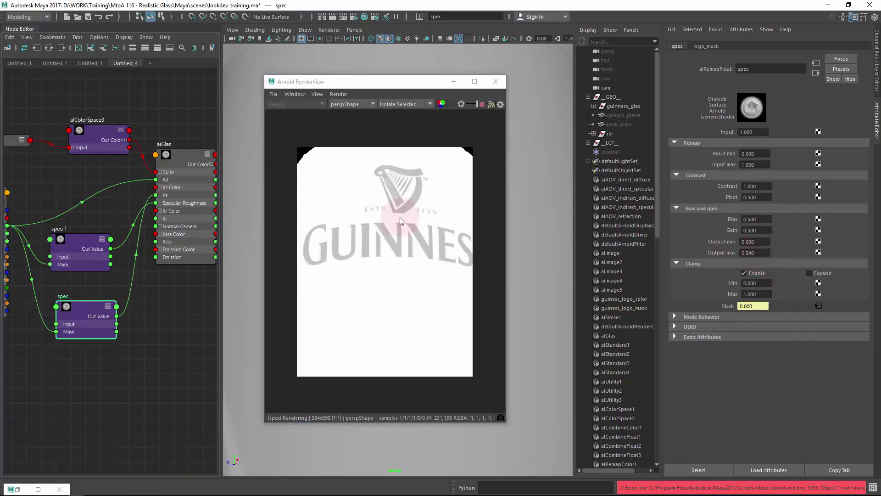
Step: Return the render to Shading mode and display the direct_specular AOV
click(398, 104)
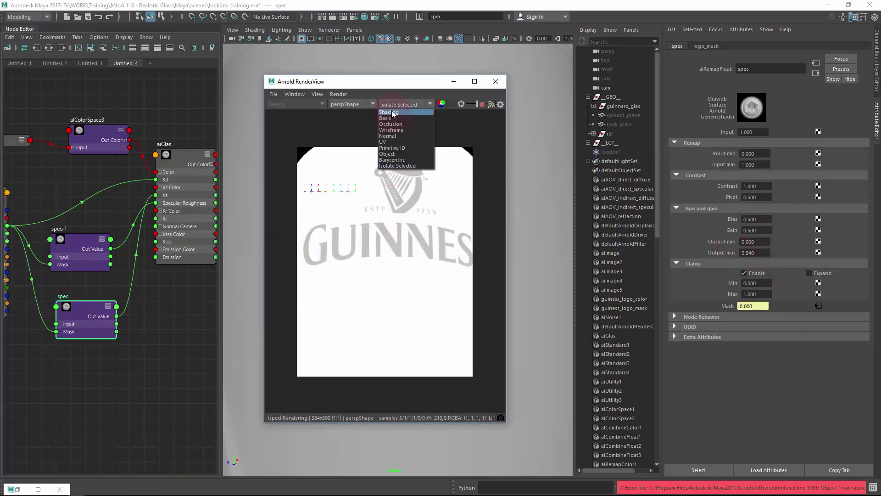
click(434, 196)
shift+drag(378, 159, 433, 221)
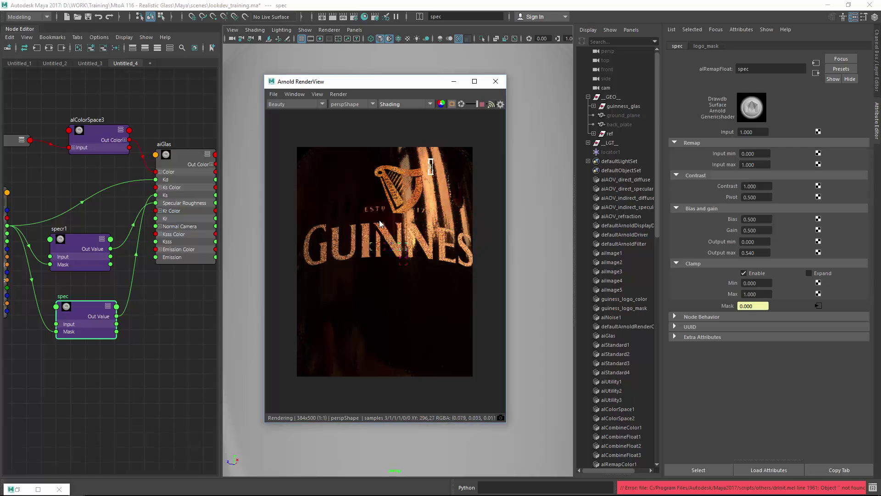
click(296, 104)
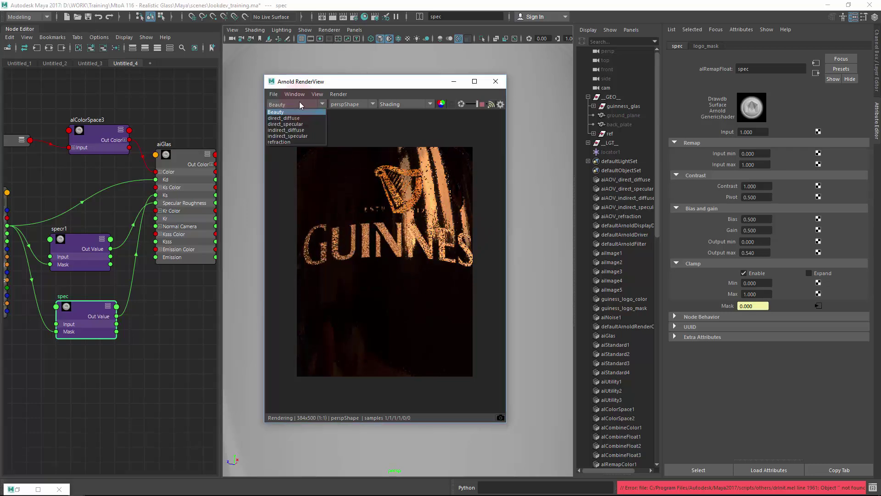
click(299, 124)
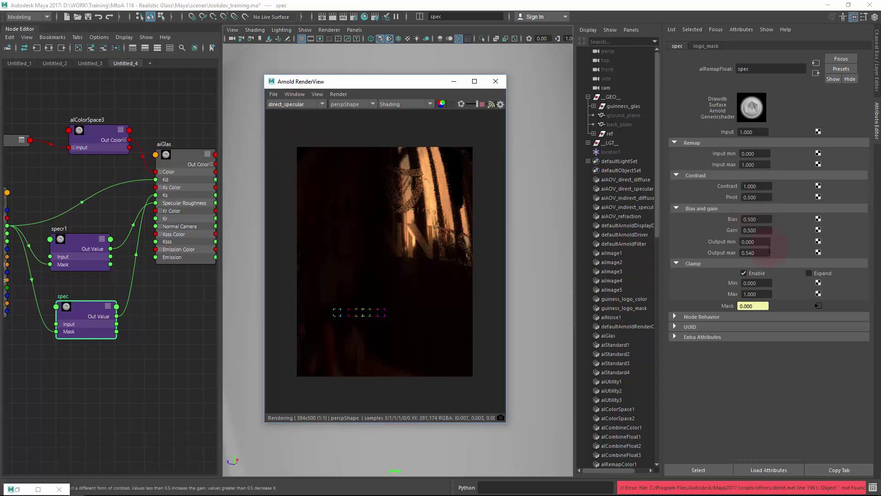
Step: Set the spec node's Output max to 1, restrict rendering to a region over the logo lettering, and store a snapshot
drag(763, 252, 695, 254)
text(1)
key(Return)
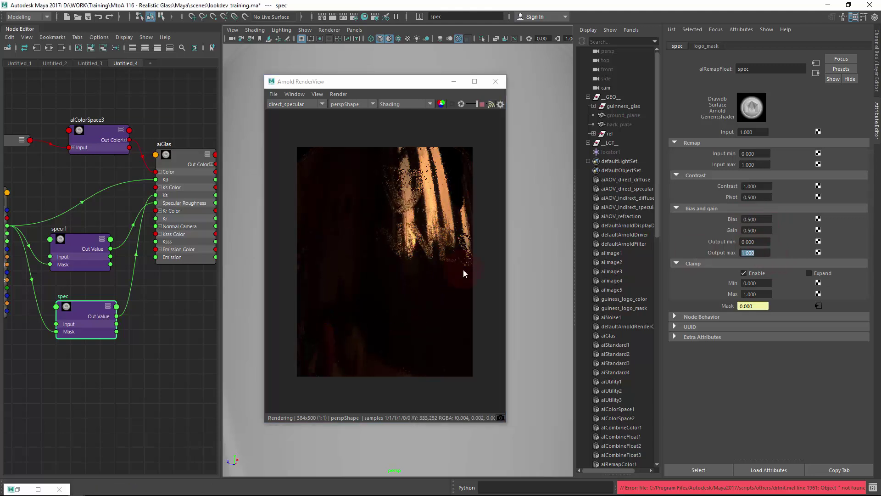
drag(363, 220, 451, 279)
click(510, 413)
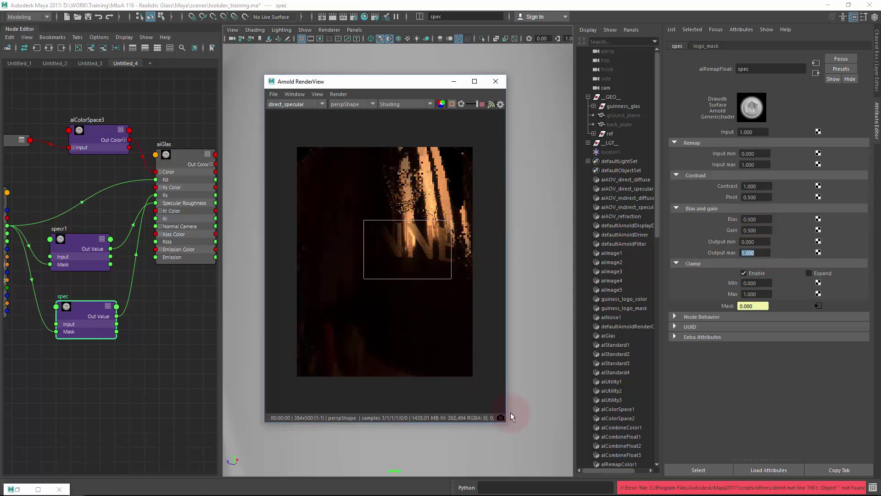
click(501, 418)
Step: Set the spec node's Output max to 0.54 and compare the lettering's specular with the stored snapshot
drag(754, 255, 723, 253)
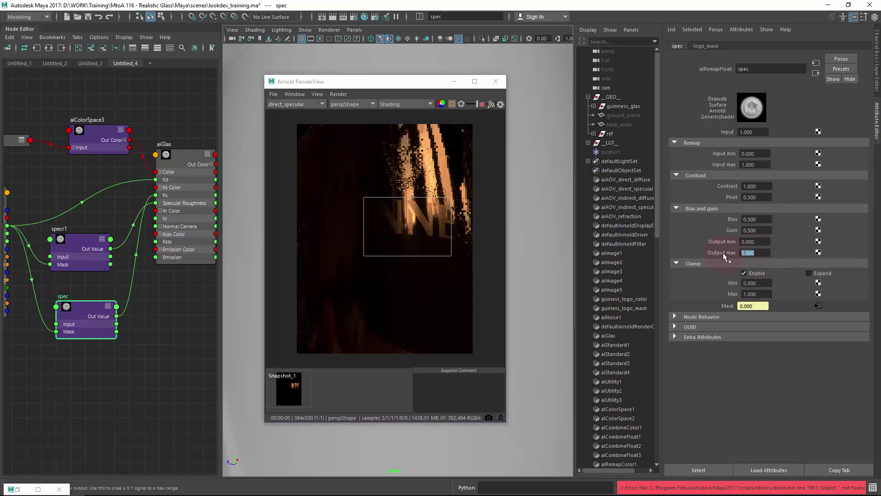
text(..54)
key(Return)
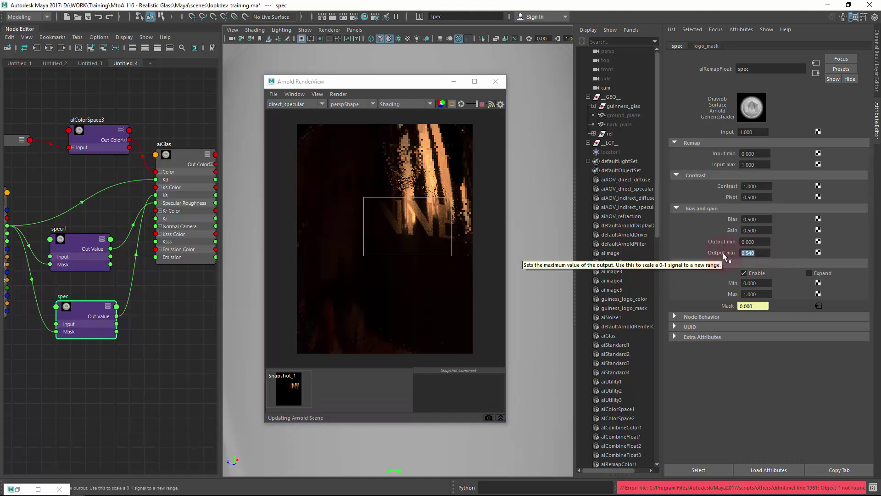
click(278, 397)
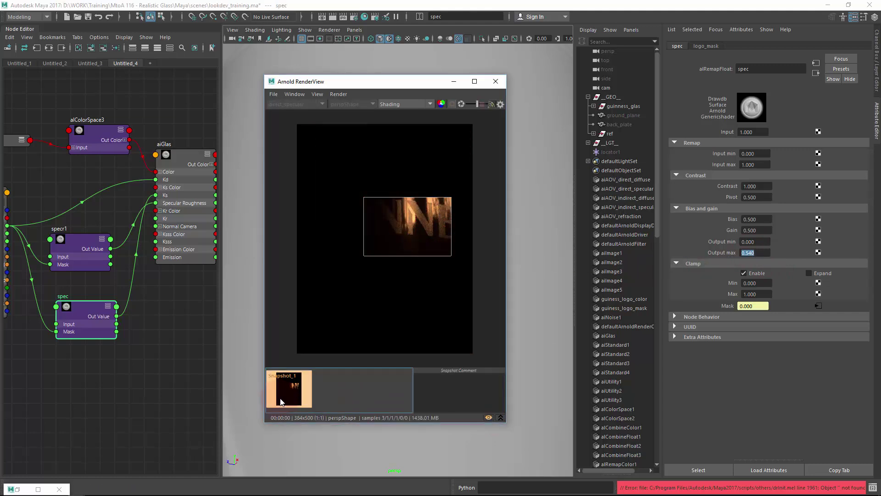
click(280, 400)
click(280, 400)
click(280, 401)
click(279, 403)
click(280, 403)
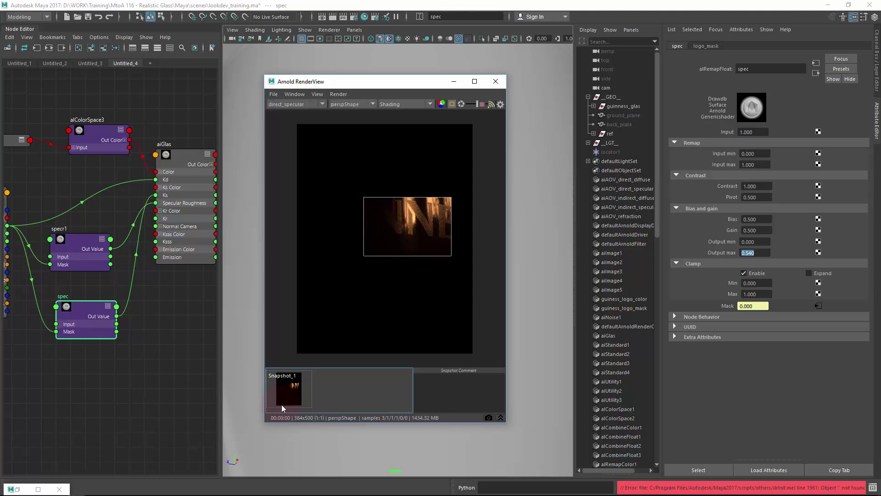
click(282, 404)
click(282, 407)
Step: Set the spec node's Output max to 0.8
click(749, 253)
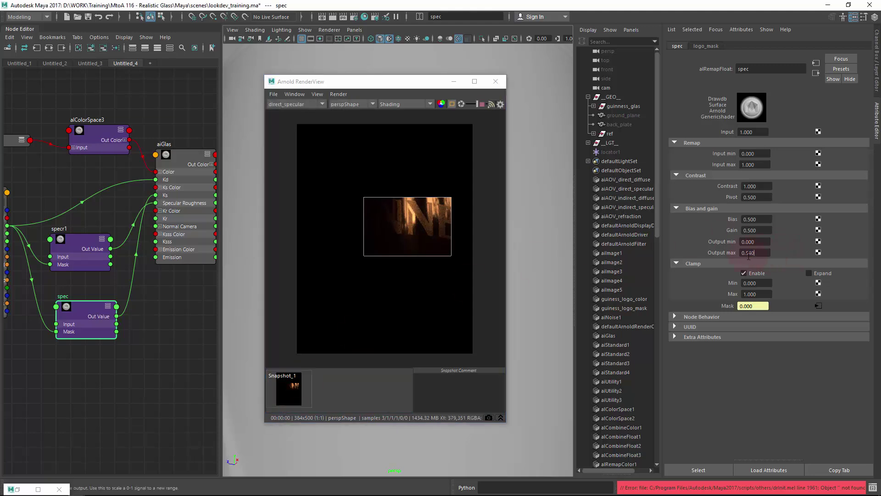
text(0.8)
key(Return)
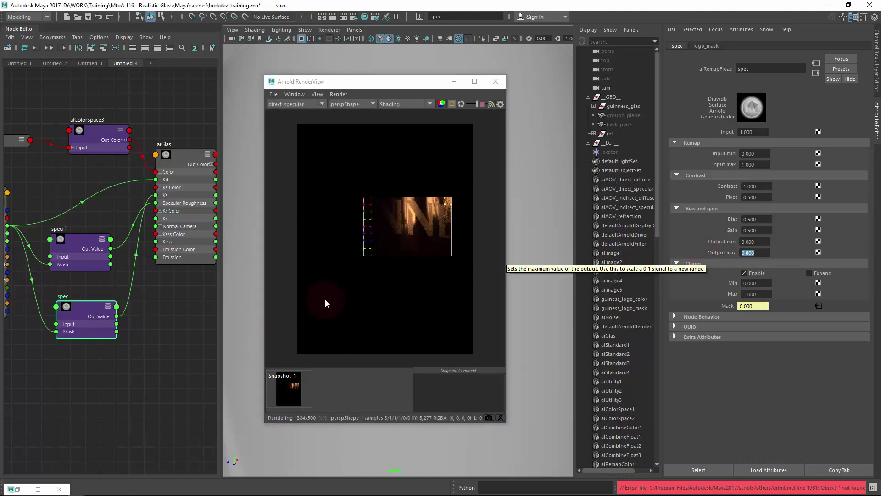
Step: Clear the render region, display the Beauty pass, and view the whole glass from its side without the logo
click(397, 163)
click(294, 105)
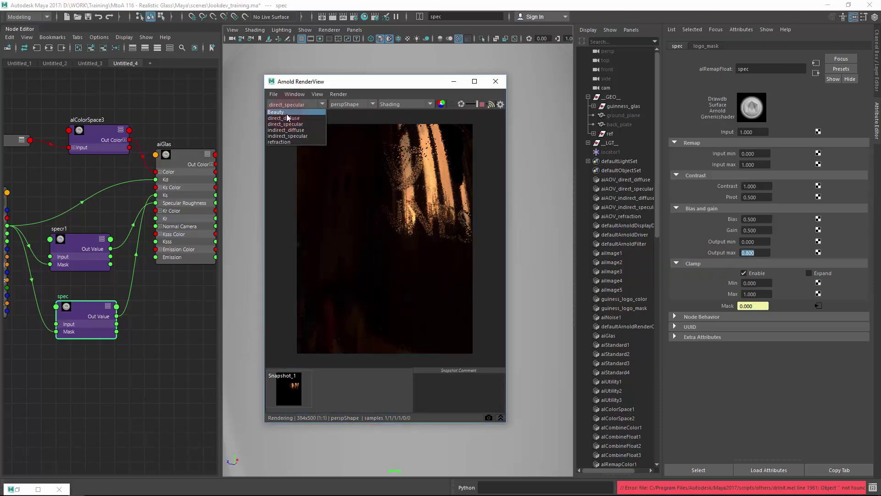
click(288, 114)
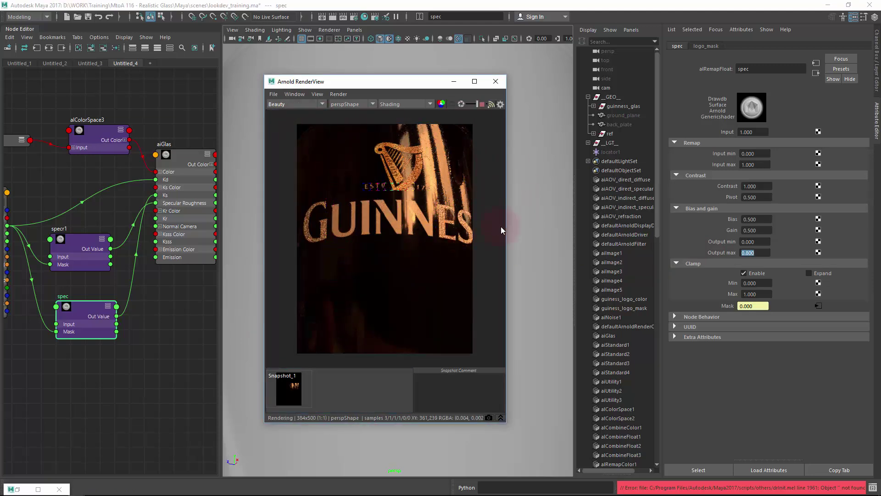
alt+right_drag(545, 207, 478, 223)
alt+drag(477, 223, 481, 181)
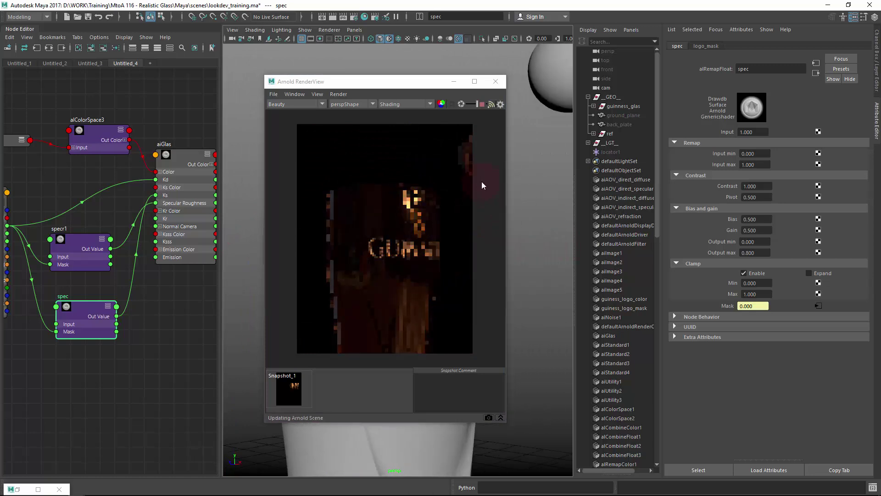
alt+middle_drag(511, 178, 514, 120)
alt+right_drag(519, 214, 499, 215)
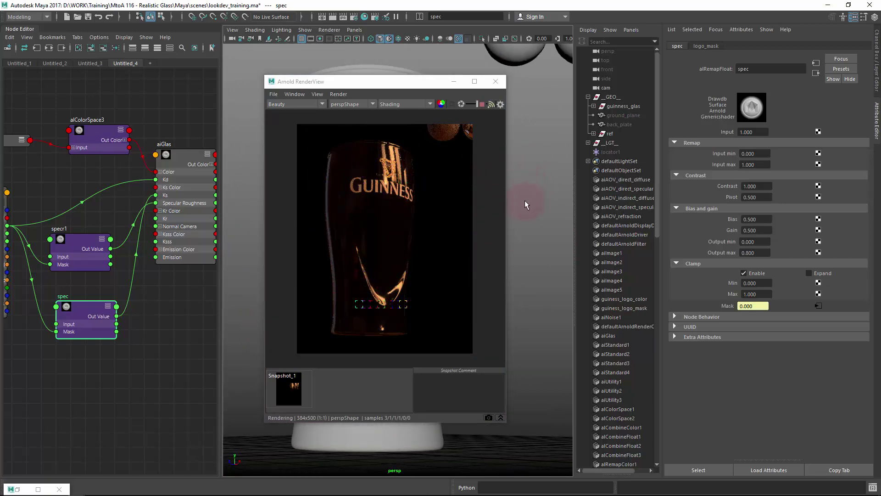
alt+drag(527, 198, 660, 210)
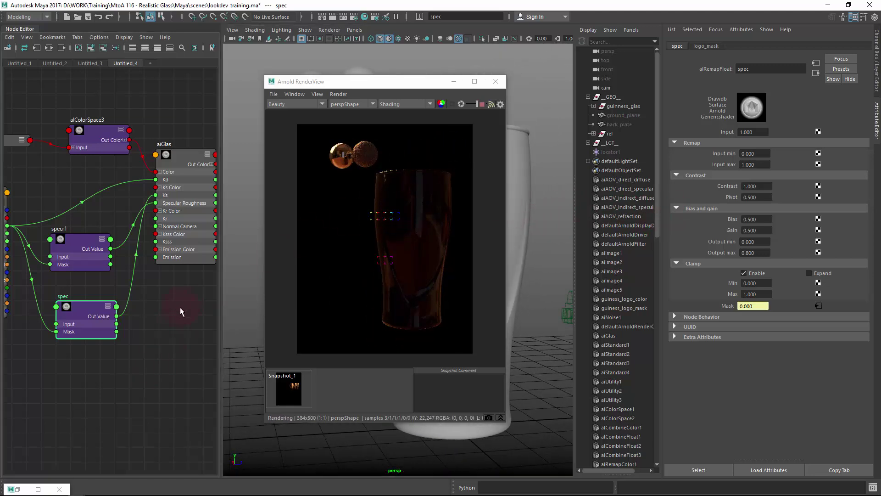
Step: Create an aiImage node below the spec node in the shader graph
alt+right_drag(183, 309, 71, 308)
drag(124, 259, 119, 249)
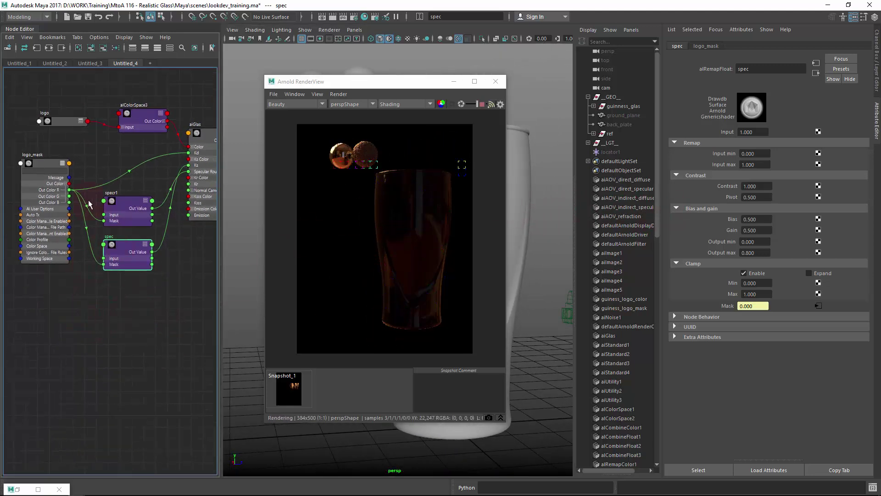
click(117, 309)
key(Tab)
text(aiImage)
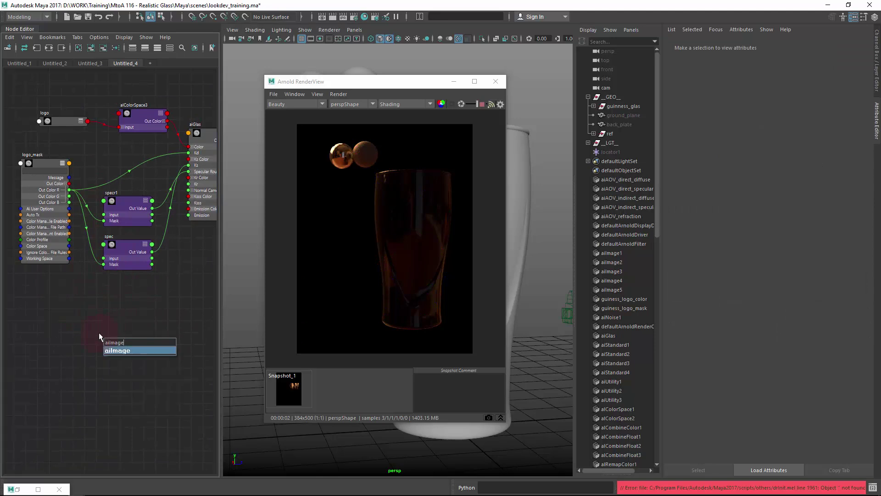
key(Return)
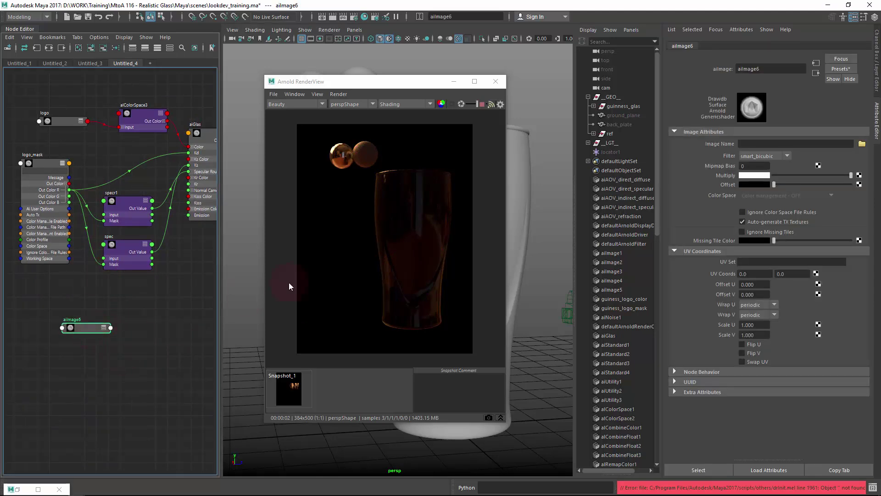
Step: Copy the displace.jpg file path from aiImage4 and use it as the new aiImage6 node's Image Name
click(624, 252)
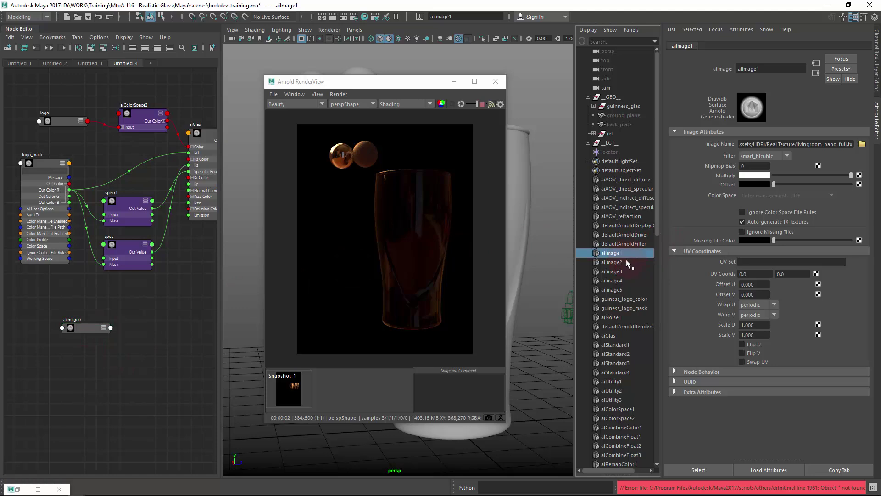
click(625, 264)
click(623, 272)
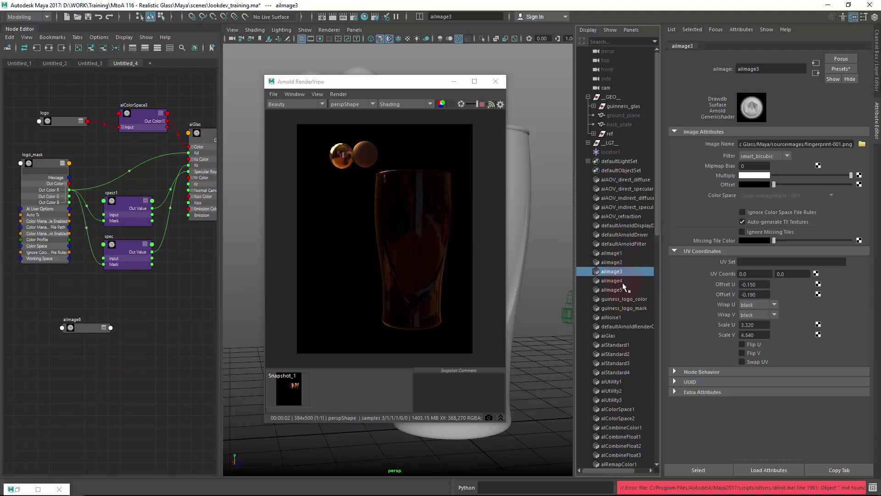
click(622, 281)
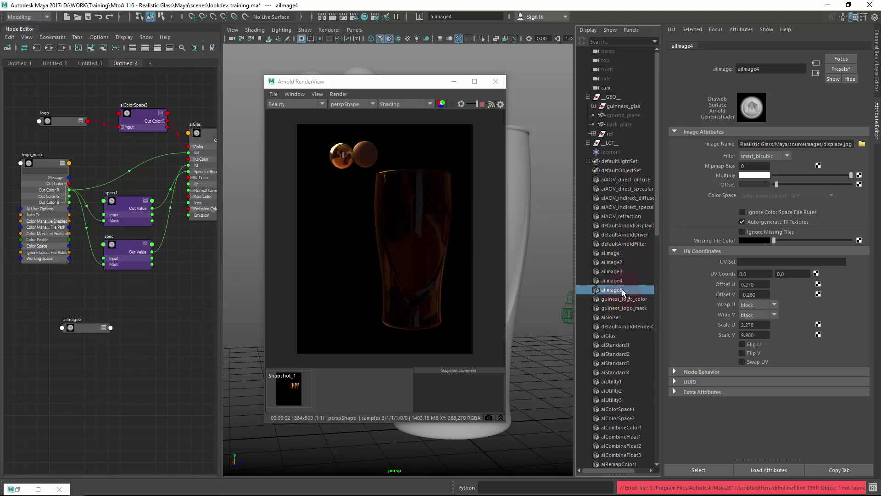
click(829, 143)
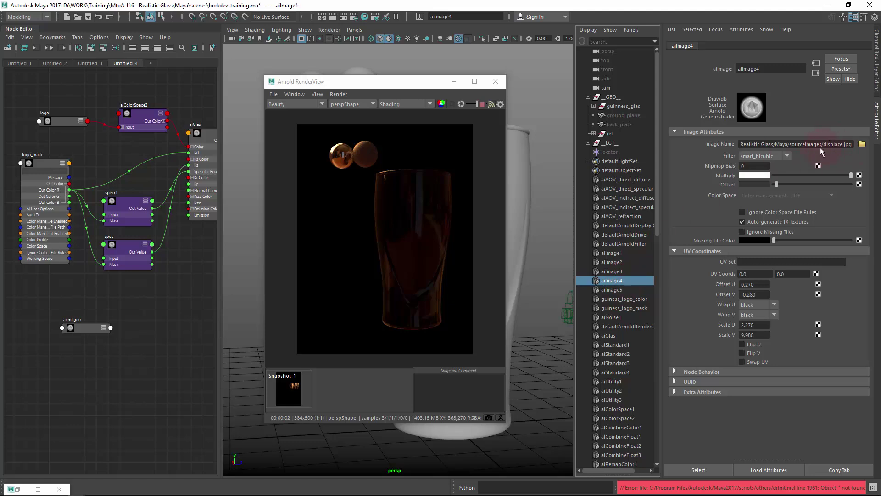
key(ctrl+a)
key(ctrl+c)
drag(77, 330, 66, 324)
click(774, 146)
key(ctrl+v)
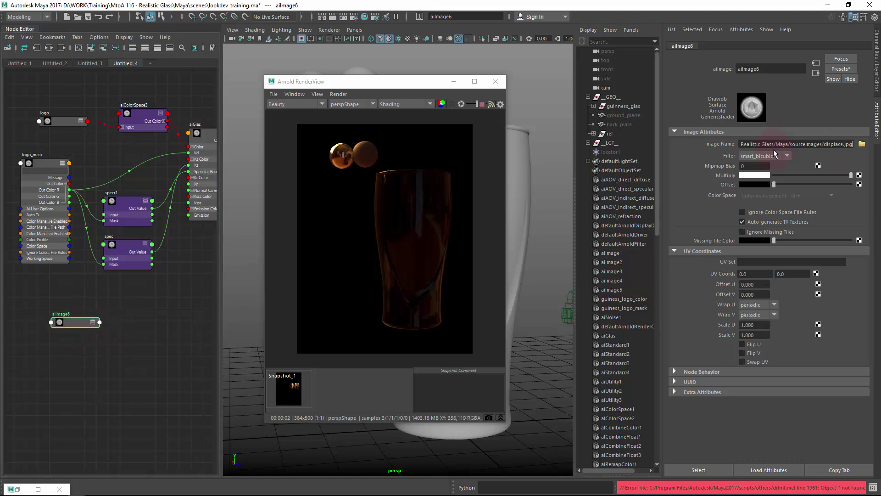
key(Return)
Step: Reposition the aiImage6 node below the spec node, close to the aiGlas shader
alt+middle_drag(136, 270, 102, 324)
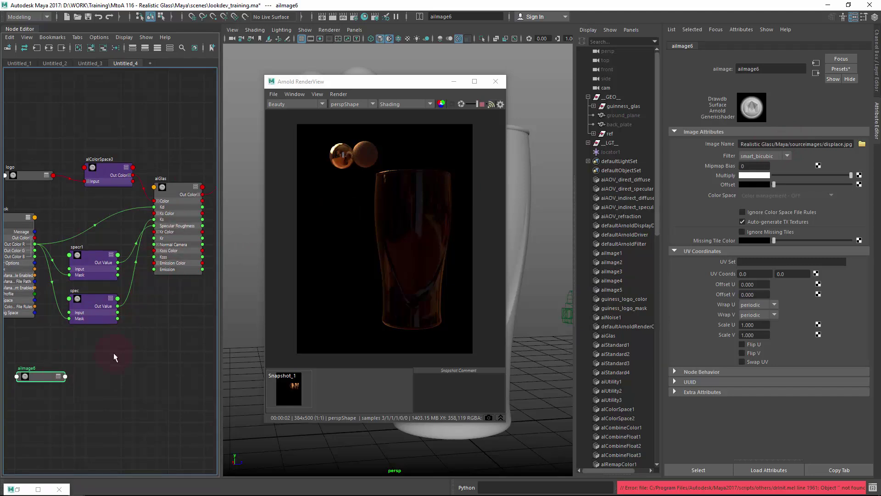
alt+middle_drag(85, 352, 70, 325)
drag(27, 350, 100, 326)
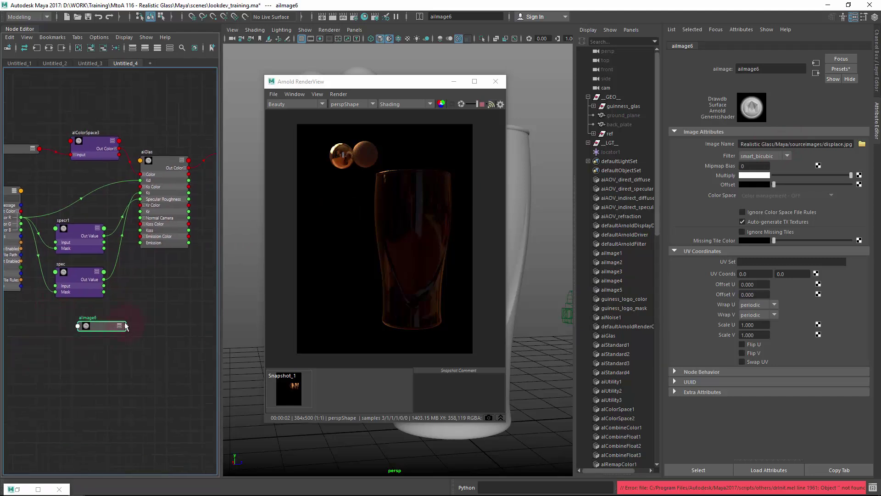
alt+middle_drag(146, 297, 138, 266)
alt+right_drag(137, 266, 131, 291)
drag(75, 346, 53, 350)
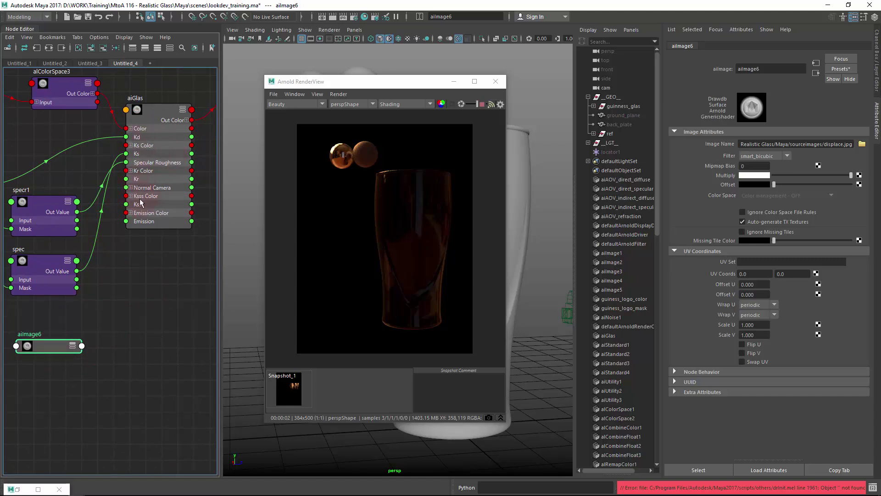
drag(73, 352, 60, 351)
Step: Inspect the Emission color and scale attributes of the aiGlas shader
click(166, 188)
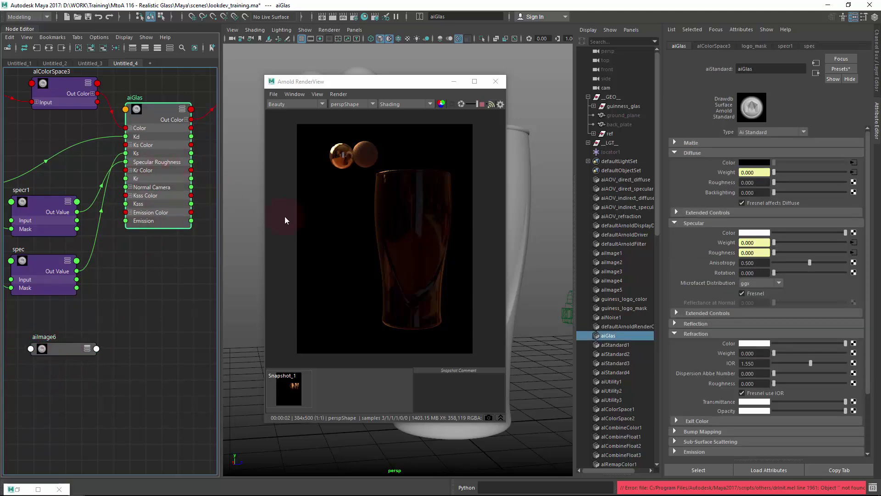
scroll(723, 307, down, 5)
click(693, 380)
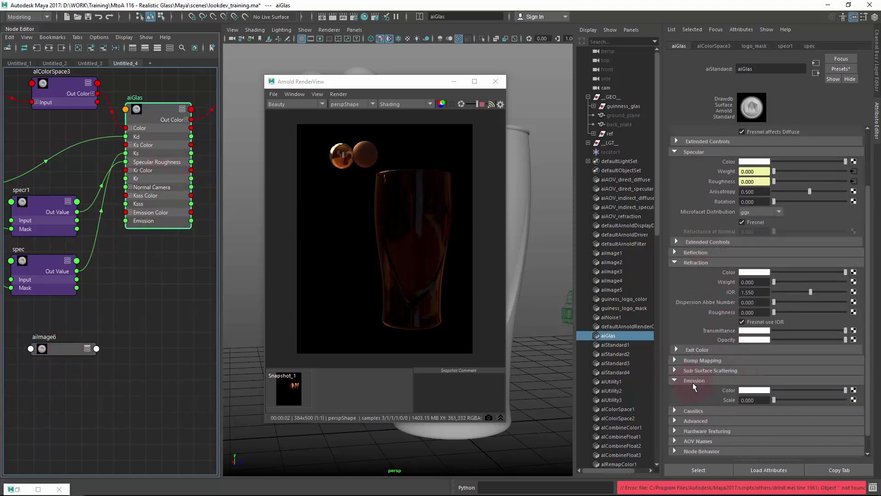
scroll(730, 367, down, 2)
drag(788, 369, 665, 374)
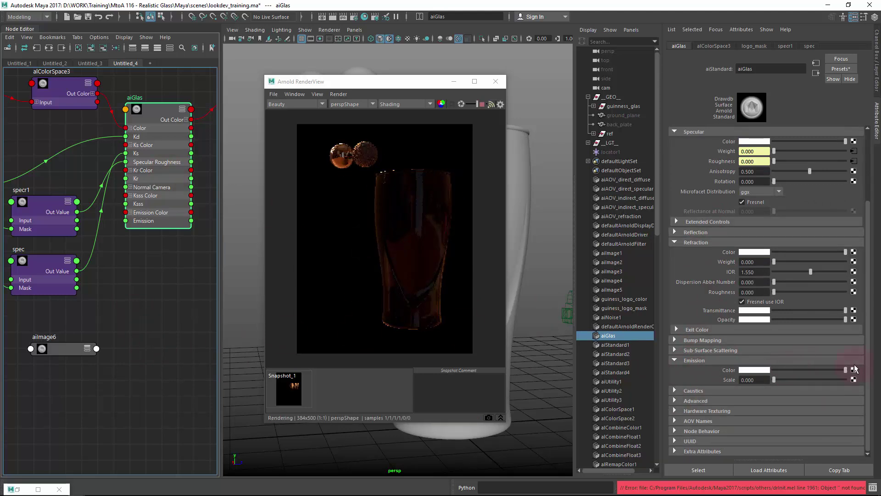
Step: Show all attributes of the aiImage6 node and connect its Out Color R to the aiGlas Emission input
click(76, 346)
key(4)
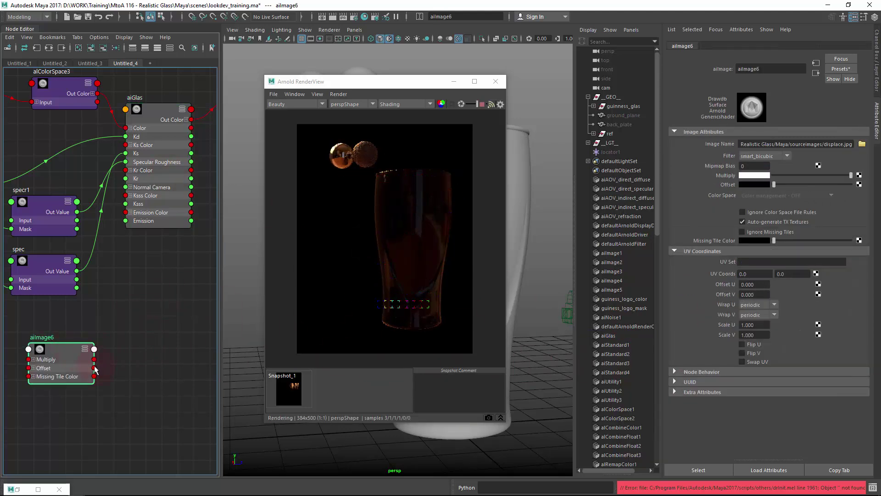
key(3)
click(89, 377)
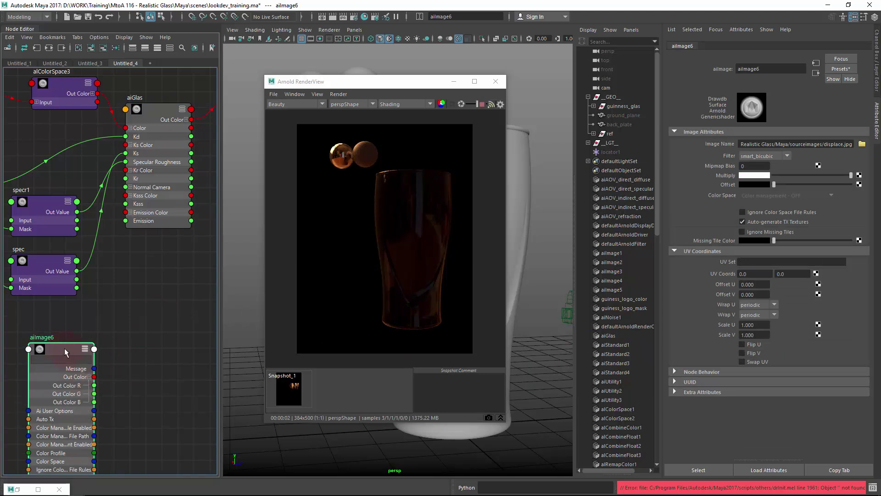
drag(64, 351, 40, 345)
drag(70, 380, 125, 220)
drag(27, 346, 34, 344)
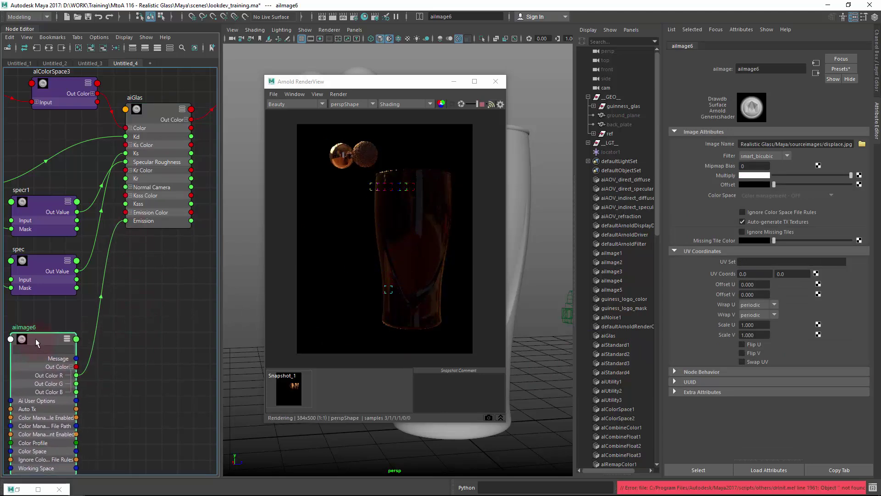
Step: Isolate the aiImage6 texture in the Arnold render to see how the displace.jpg map falls on the glass
click(395, 104)
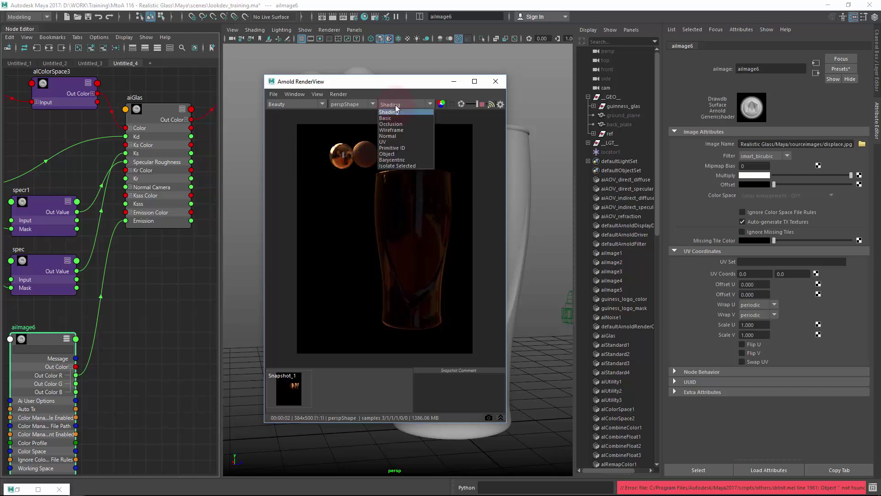
click(397, 166)
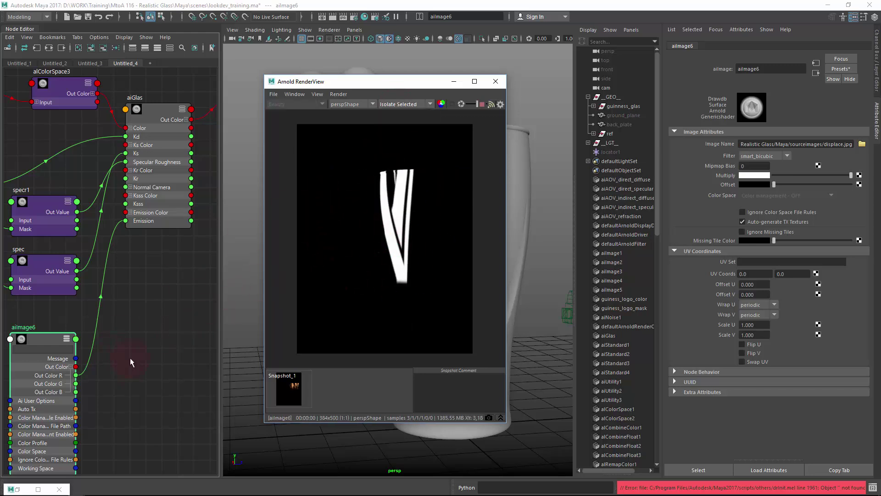
alt+middle_drag(101, 364, 131, 324)
scroll(131, 324, down, 2)
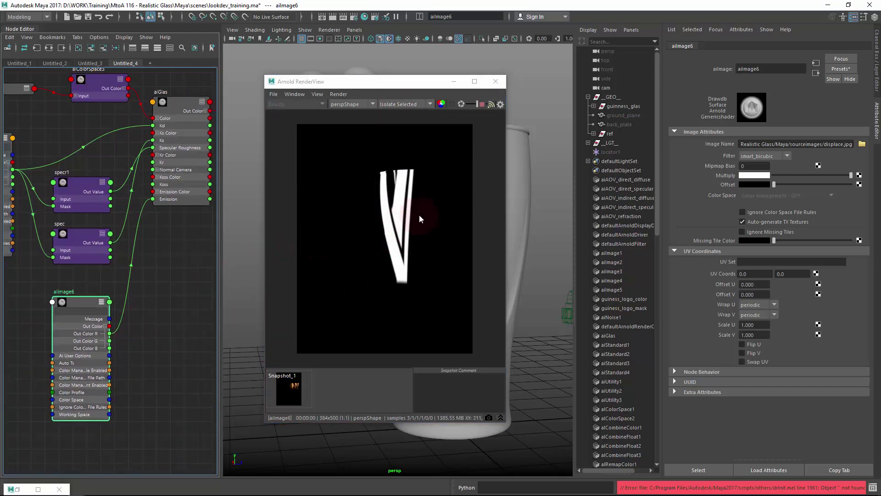
Step: Frame the glass larger in the perspective view, check its full shading, and isolate the aiImage6 texture in the render again
drag(396, 170, 593, 140)
mouse_move(467, 203)
alt+mouse_down()
mouse_move(370, 226)
mouse_move(422, 197)
mouse_move(399, 236)
mouse_move(315, 222)
mouse_move(448, 228)
mouse_move(338, 226)
mouse_move(425, 222)
mouse_move(407, 216)
mouse_move(429, 239)
mouse_move(413, 228)
mouse_move(443, 224)
mouse_move(391, 236)
alt+mouse_up()
click(644, 102)
click(628, 110)
click(645, 102)
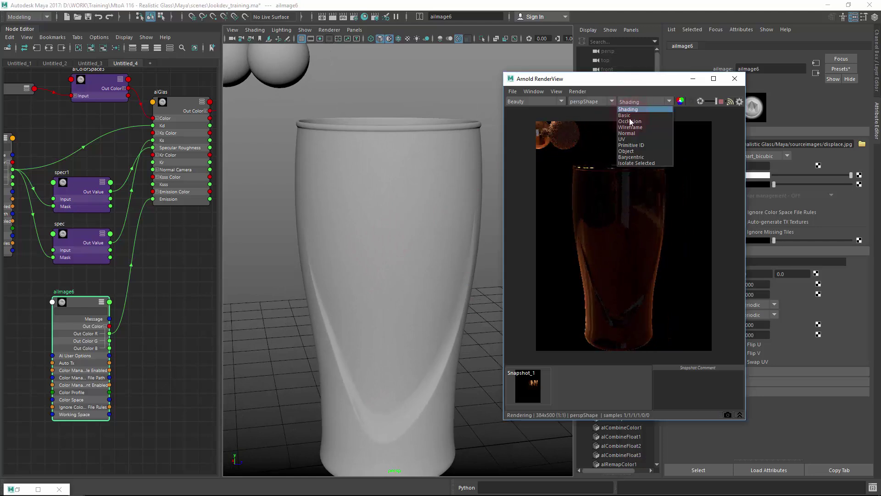
click(627, 164)
drag(611, 79, 386, 86)
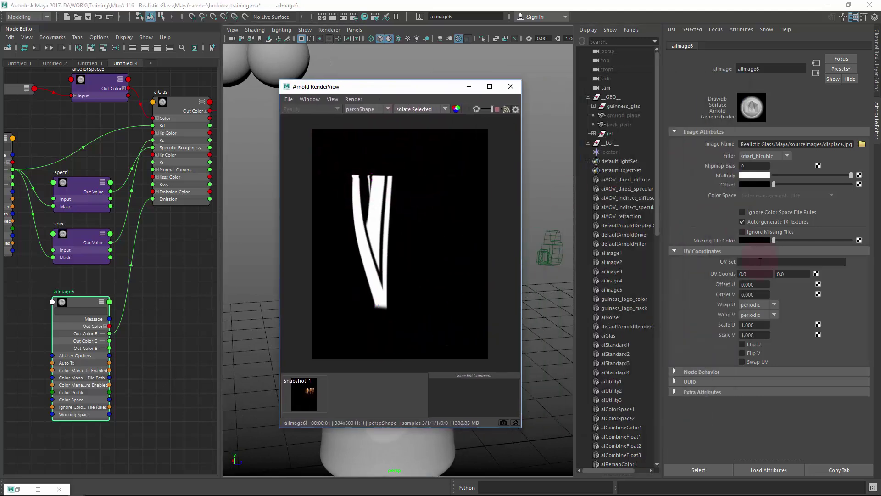
Step: Set aiImage6's Scale U to 0.980 and Scale V to 4.880, and set both Wrap U and Wrap V to file
ctrl+drag(764, 329, 878, 337)
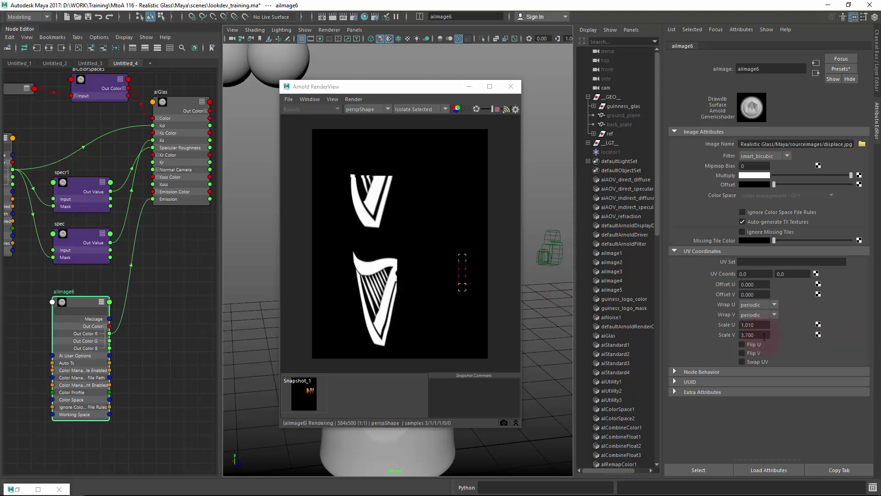
ctrl+drag(764, 336, 813, 345)
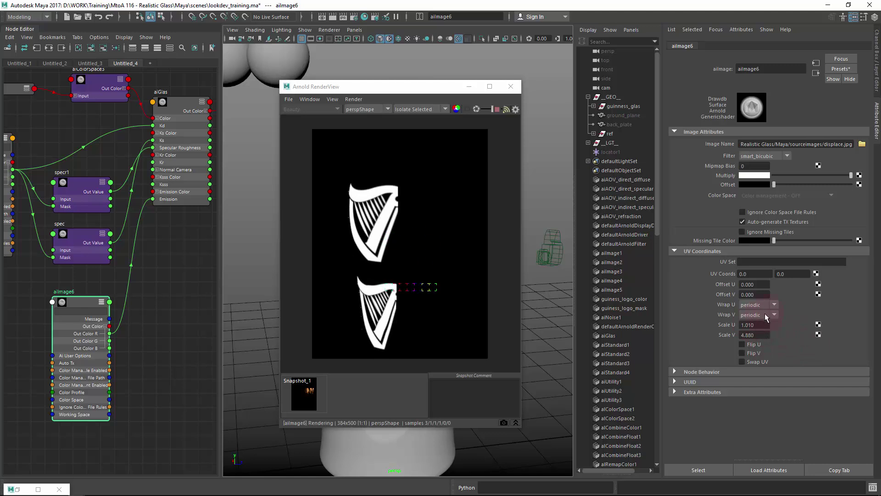
ctrl+drag(763, 325, 764, 330)
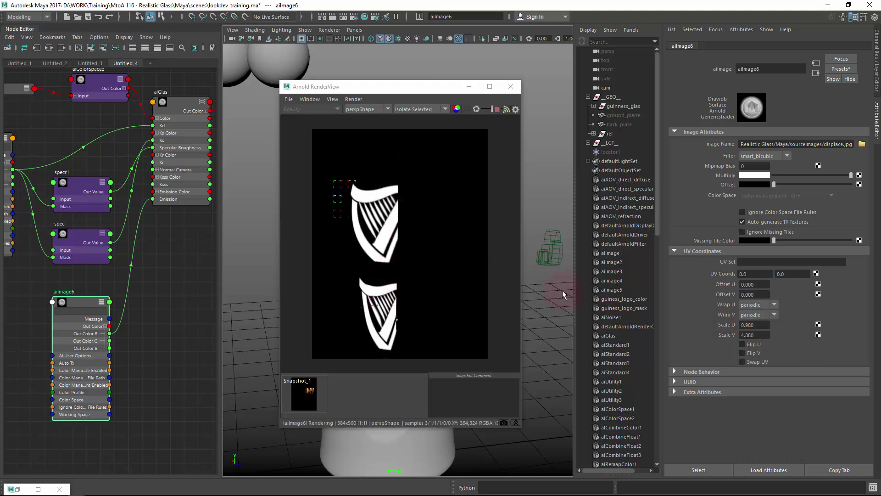
alt+drag(551, 291, 552, 273)
click(757, 304)
click(745, 351)
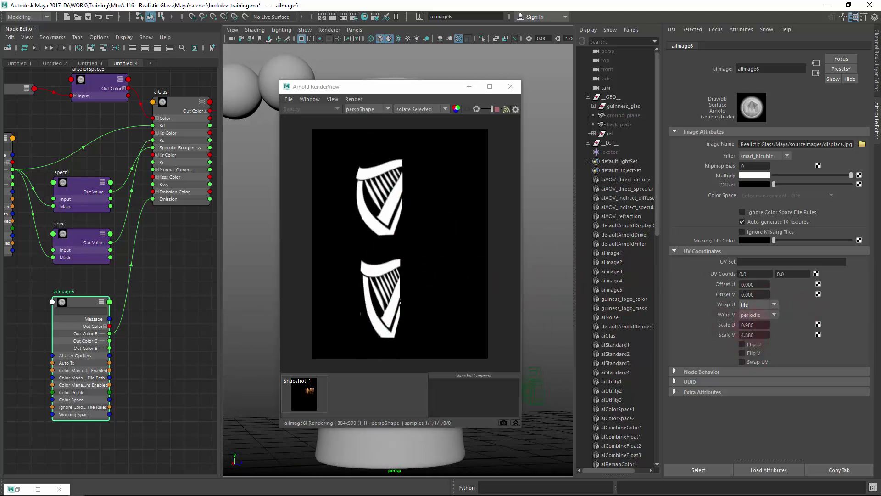
click(755, 315)
click(755, 361)
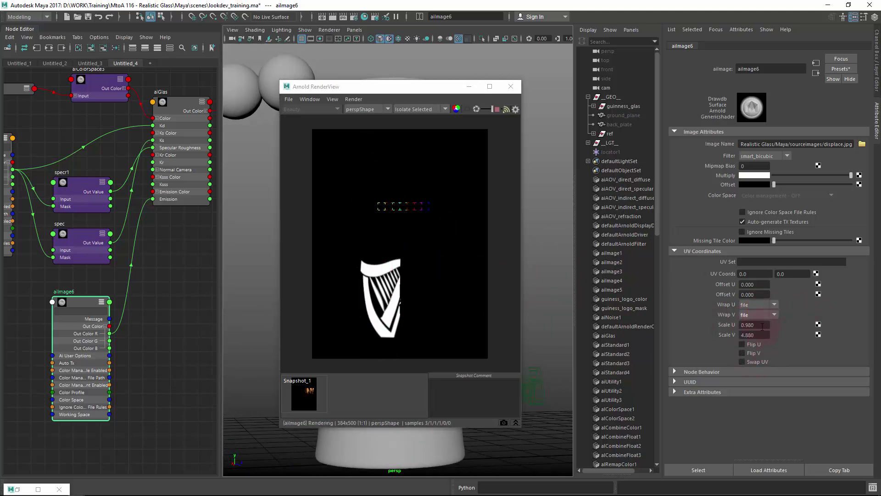
Step: Lighten aiImage6's Offset color slightly and set Offset U to -0.390, Offset V to -0.190, Scale U to 2.030 and Scale V to 9.080
ctrl+drag(757, 285, 739, 293)
drag(774, 184, 775, 184)
ctrl+drag(758, 347, 880, 328)
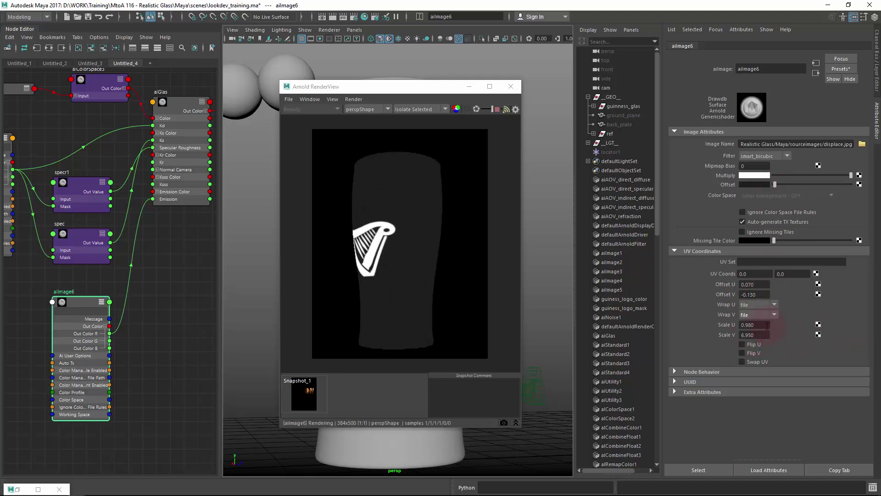
ctrl+drag(759, 327, 770, 327)
ctrl+drag(761, 294, 793, 326)
mouse_move(761, 295)
ctrl+mouse_down()
mouse_move(751, 297)
mouse_move(761, 297)
mouse_move(748, 288)
ctrl+mouse_up()
alt+drag(554, 318, 555, 307)
ctrl+drag(760, 285, 757, 285)
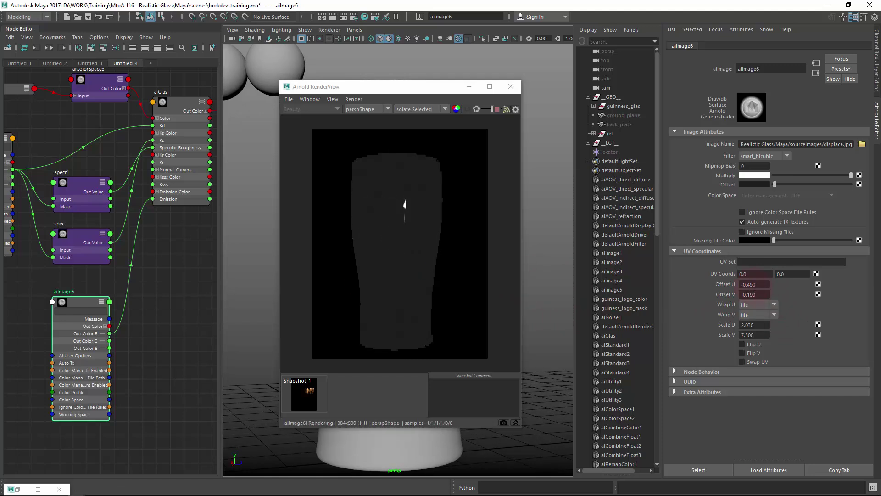
ctrl+drag(761, 337, 776, 336)
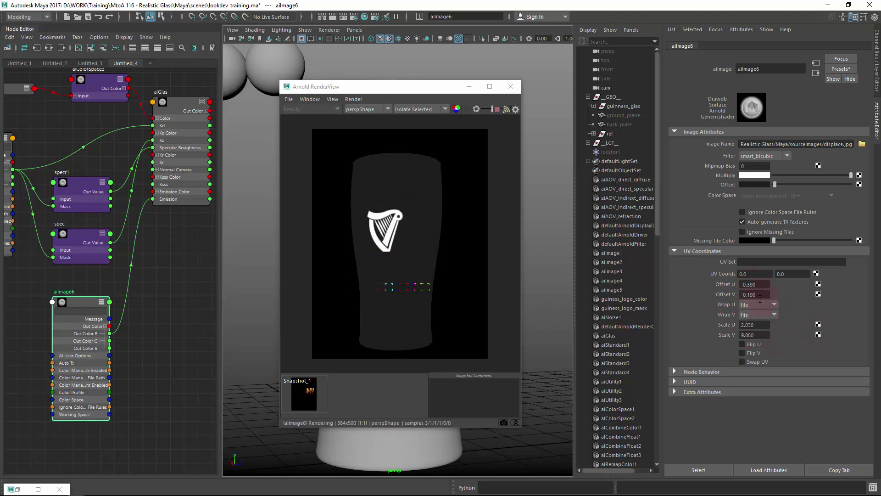
Step: Fine-tune the harp logo's placement on the glass with Offset U at -0.380 and Offset V at -0.240
ctrl+drag(760, 285, 751, 295)
alt+drag(426, 247, 585, 233)
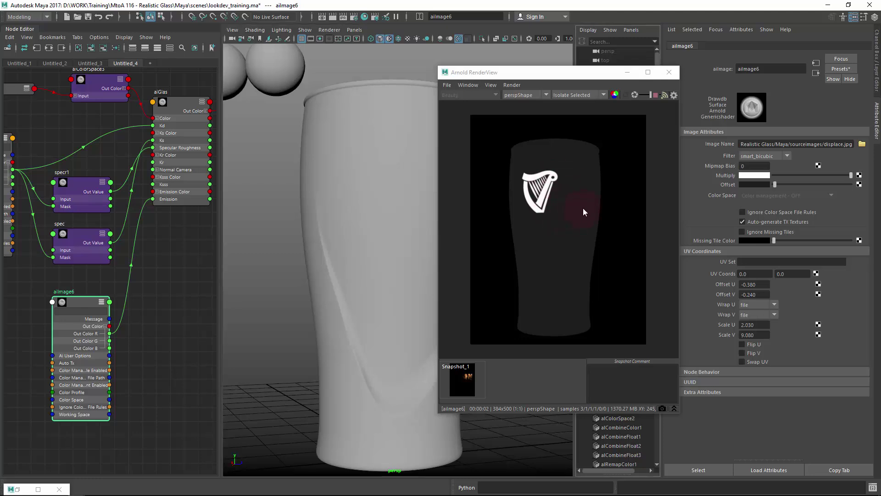
alt+drag(583, 209, 494, 203)
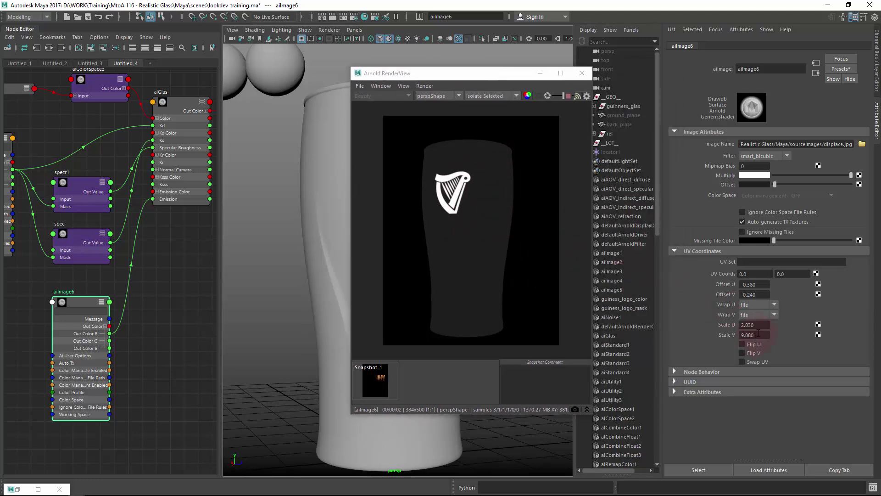
Step: Set aiImage6's Scale U to 1.950 and return its Offset color to black
ctrl+drag(760, 327, 757, 327)
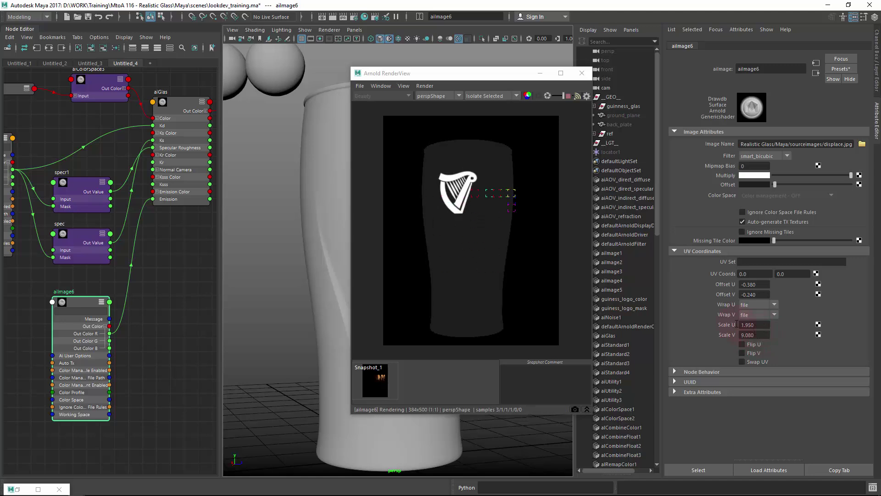
click(448, 228)
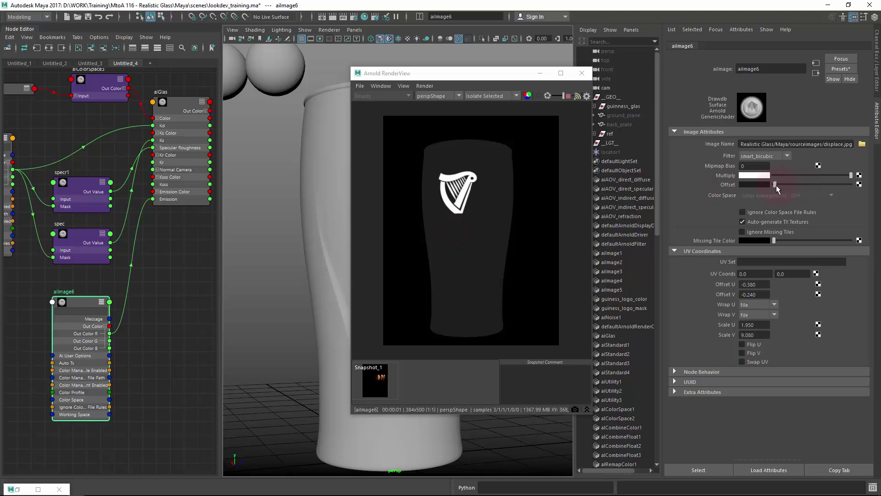
drag(775, 185, 762, 185)
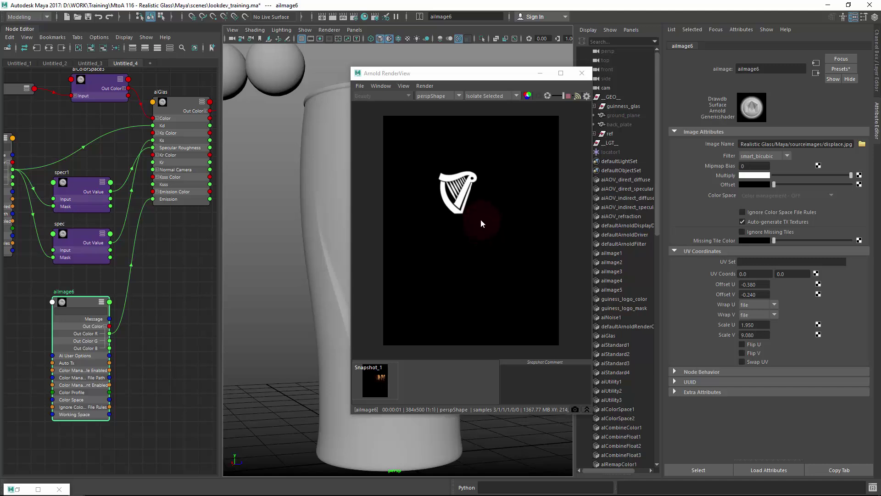
Step: Clear the node selection and save the scene
alt+middle_drag(140, 261, 134, 294)
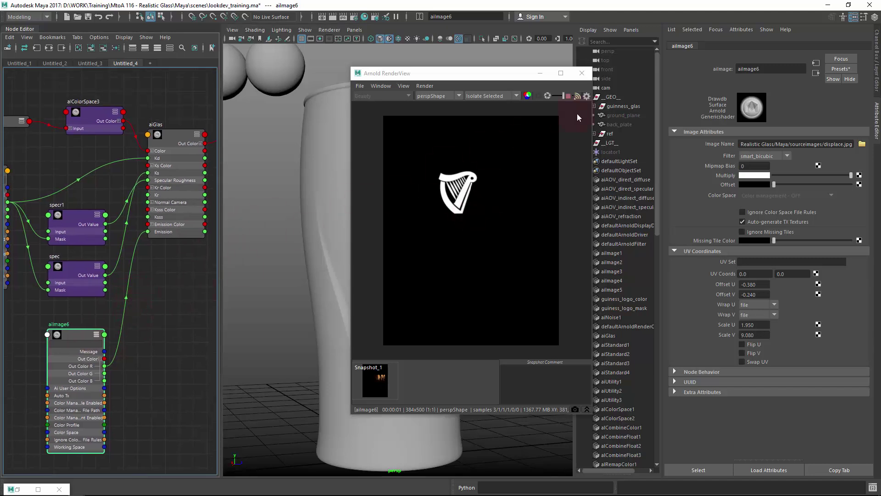
click(176, 306)
key(ctrl+s)
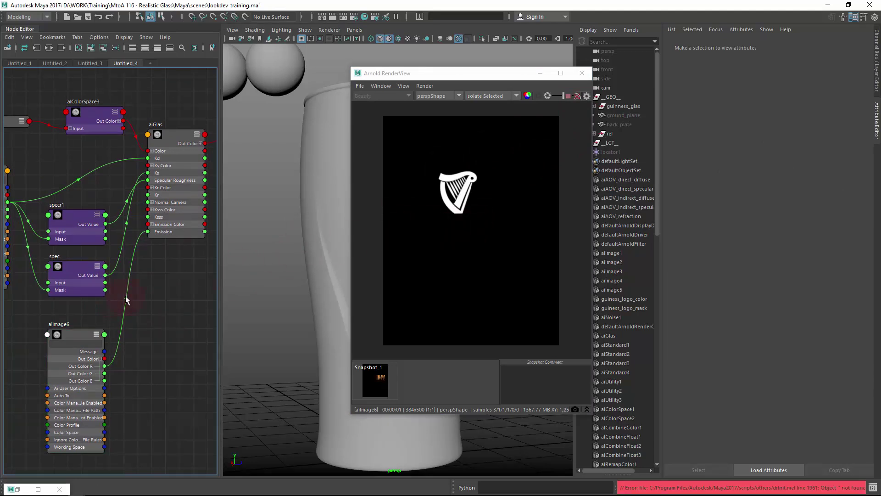
Step: Move the aiGlasSG shading group node lower in the graph, to the right of the aiGlas shader
scroll(146, 298, down, 2)
alt+middle_drag(197, 291, 124, 328)
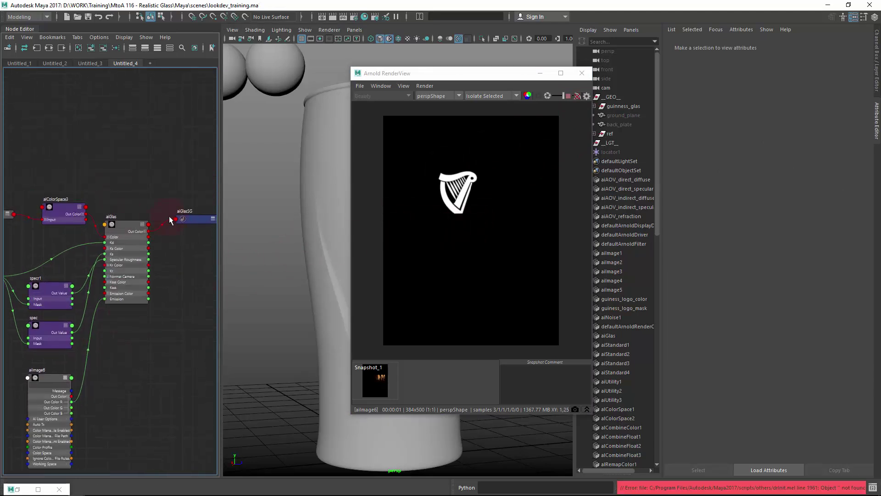
middle_drag(100, 362, 75, 320)
click(167, 177)
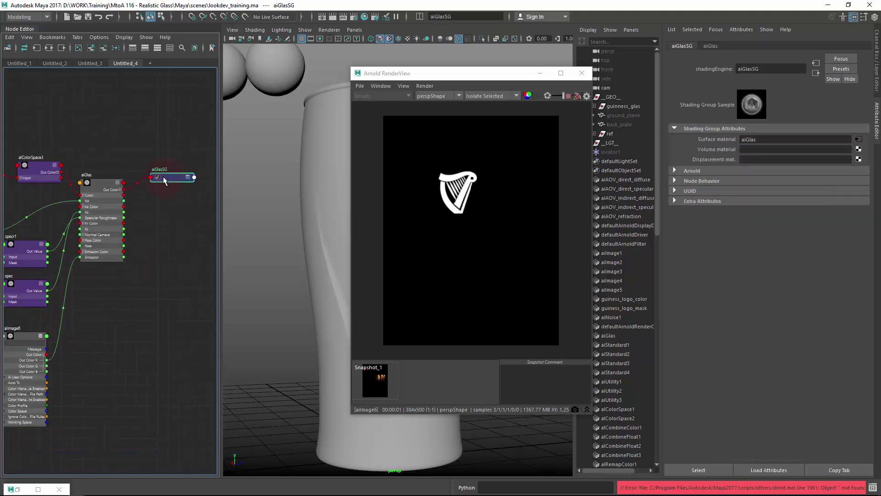
drag(172, 195, 178, 296)
middle_drag(121, 333, 137, 266)
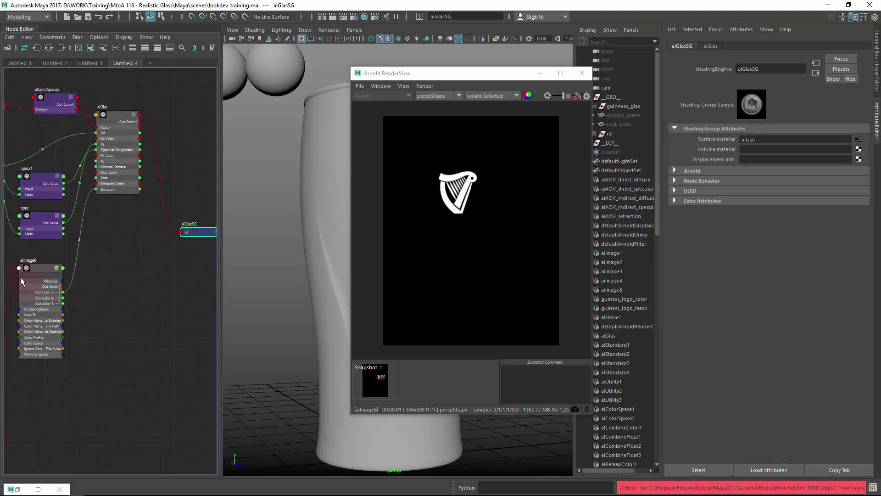
Step: Rename the aiImage6 node to displace
click(30, 259)
click(30, 257)
click(33, 260)
double_click(31, 258)
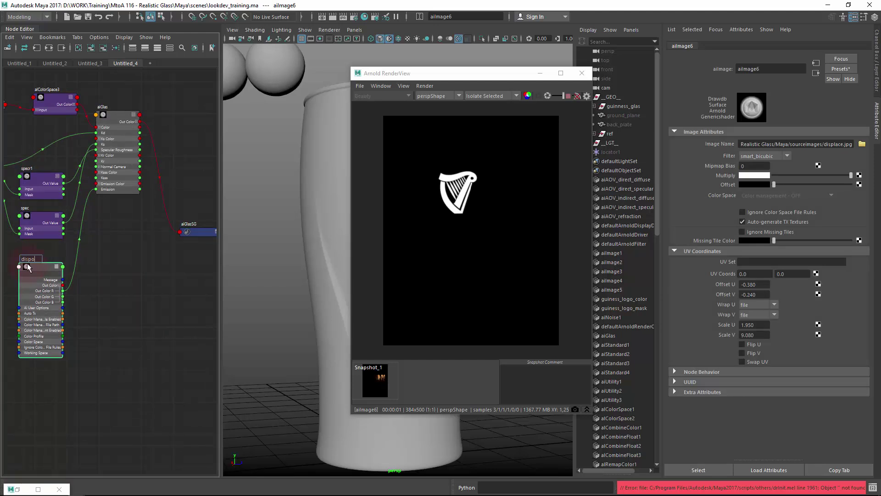
text(displace)
key(Return)
Step: Assign the displace image as aiGlasSG's displacement material and place the new displacement shader node below aiGlas
click(192, 230)
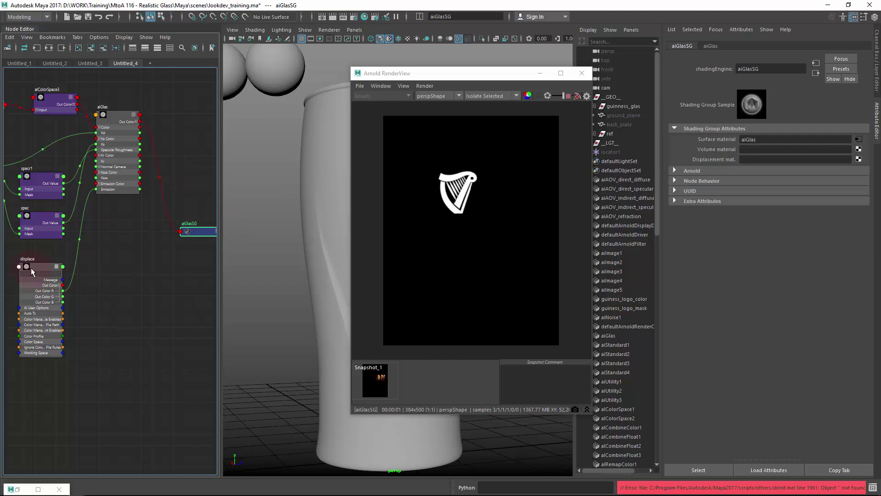
middle_drag(32, 272, 701, 157)
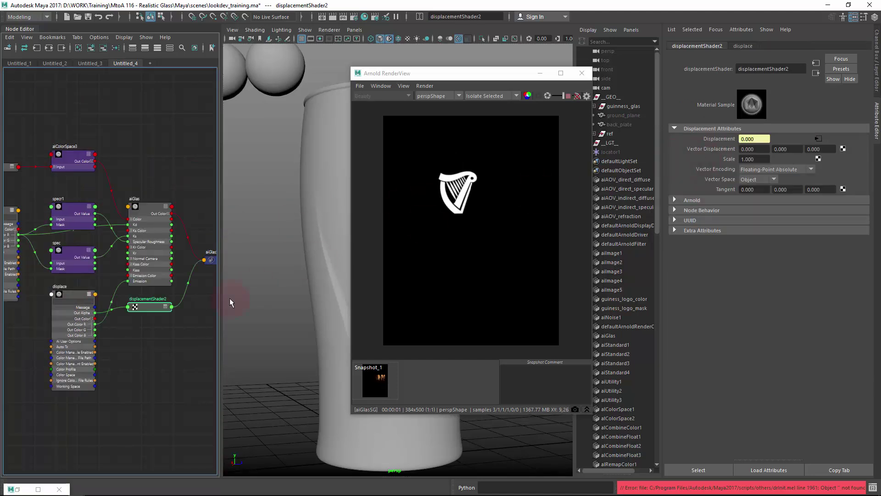
alt+middle_drag(145, 305, 129, 256)
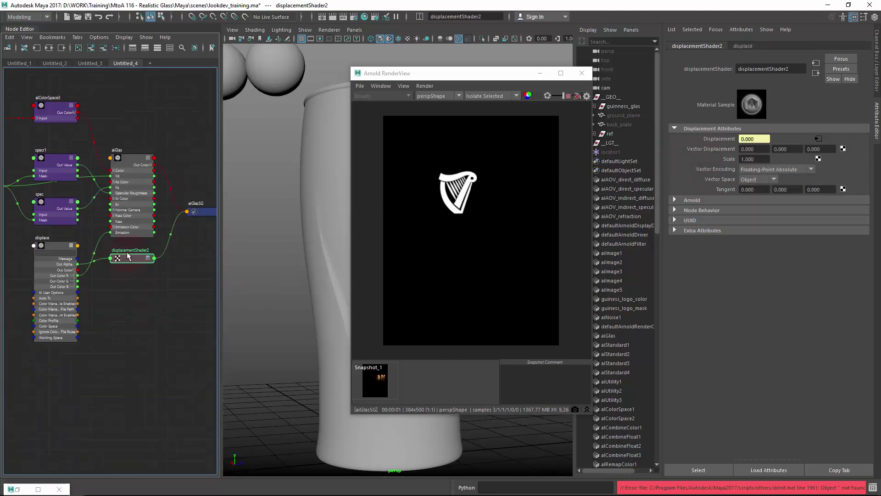
drag(127, 256, 137, 266)
alt+middle_drag(171, 304, 153, 272)
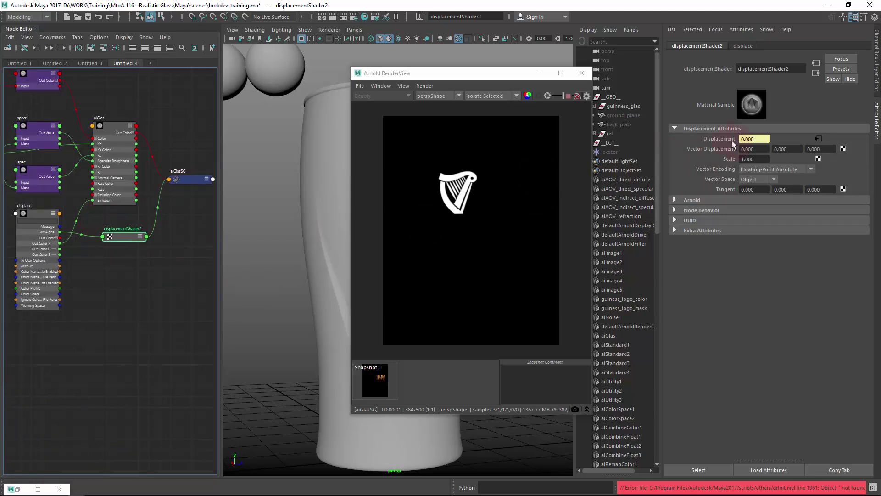
Step: Turn off Auto Bump in the displacement shader's Arnold settings
click(692, 200)
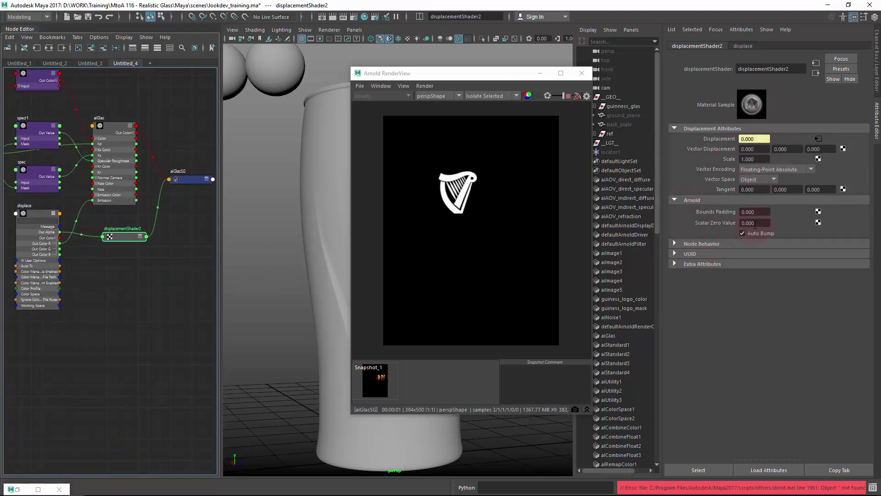
drag(759, 223, 746, 223)
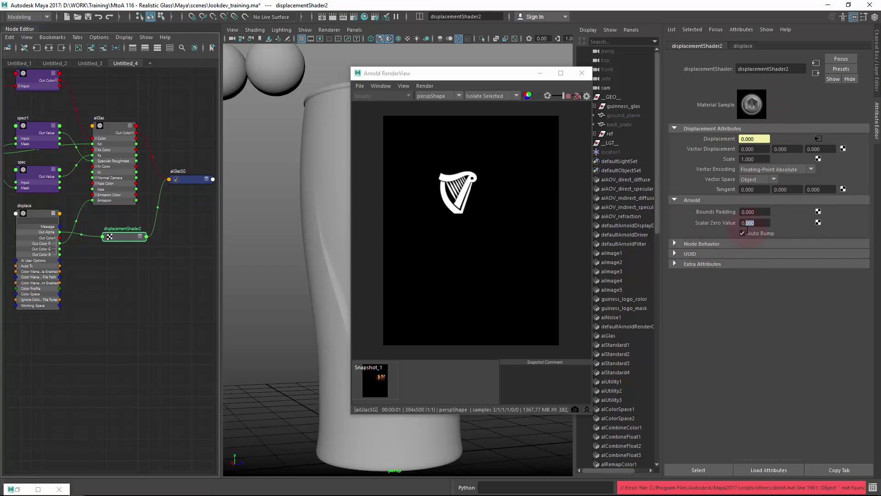
click(760, 223)
drag(758, 223, 730, 229)
Step: Switch the render view's debug shading to Basic and refresh the live render of the glass
click(502, 97)
click(496, 112)
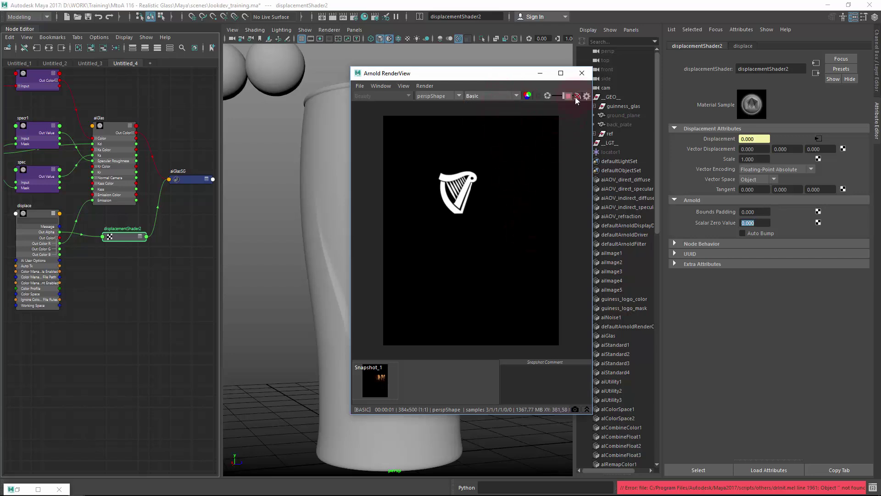
click(425, 86)
click(452, 152)
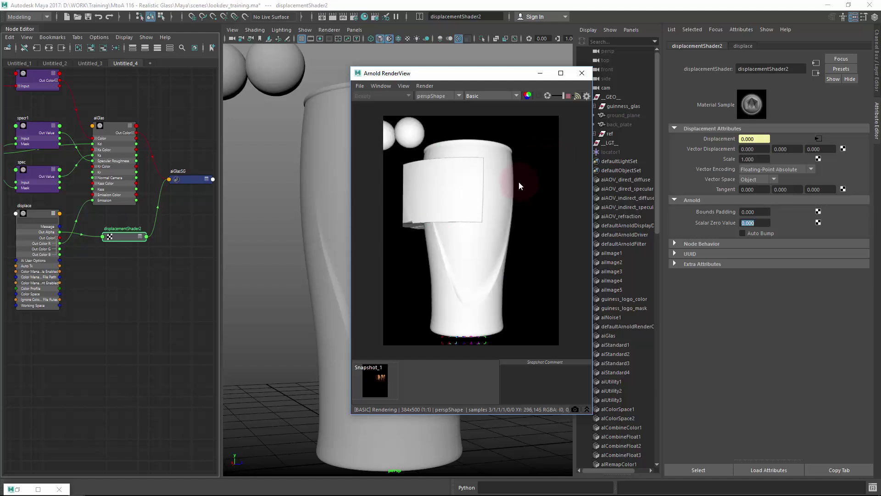
Step: Set the displacement shader's Scale to 0.1
alt+drag(442, 204, 467, 196)
alt+drag(326, 228, 344, 264)
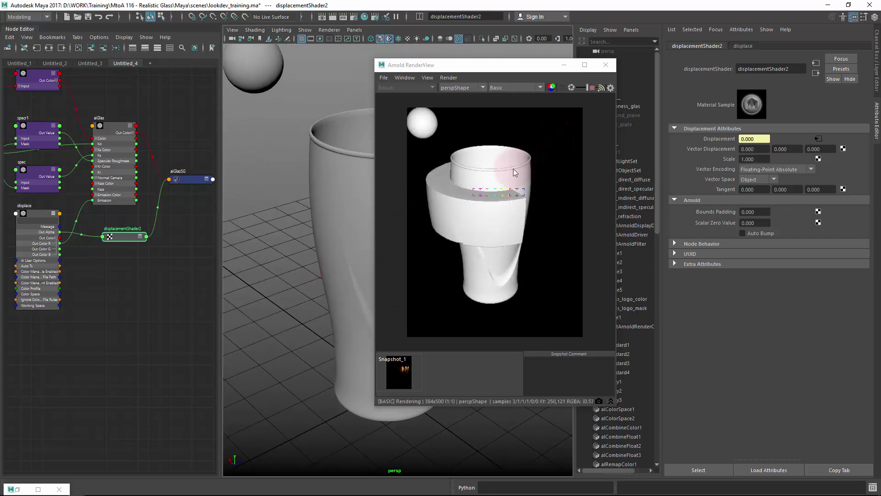
drag(501, 65, 451, 57)
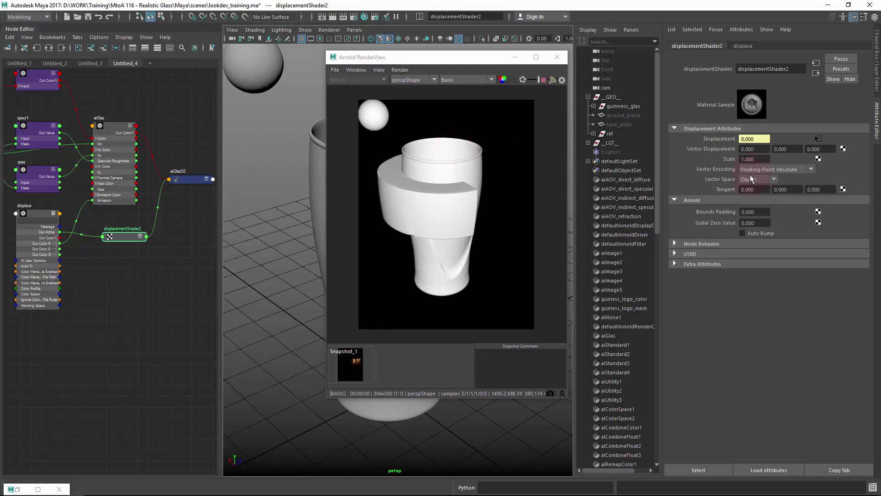
double_click(745, 160)
key(Return)
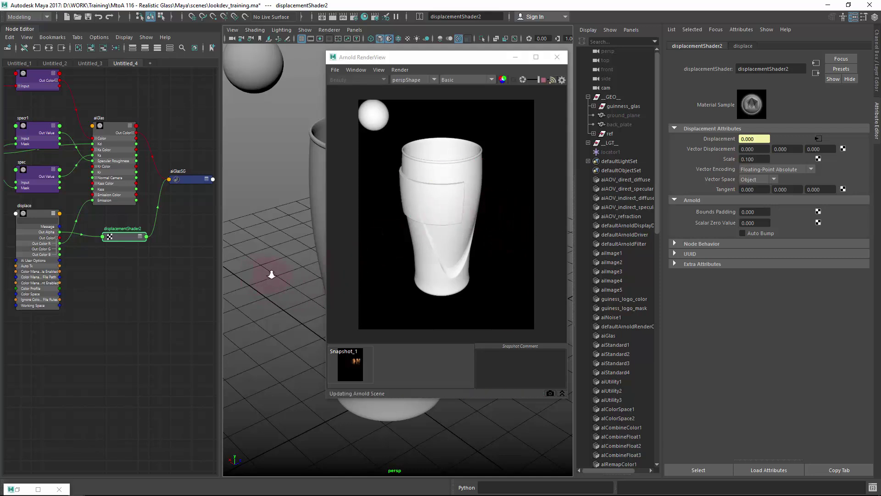
Step: Examine the raised band on the glass up close and in the render view's Wireframe shading
alt+right_drag(272, 274, 298, 274)
alt+drag(252, 260, 241, 275)
alt+right_drag(242, 276, 340, 270)
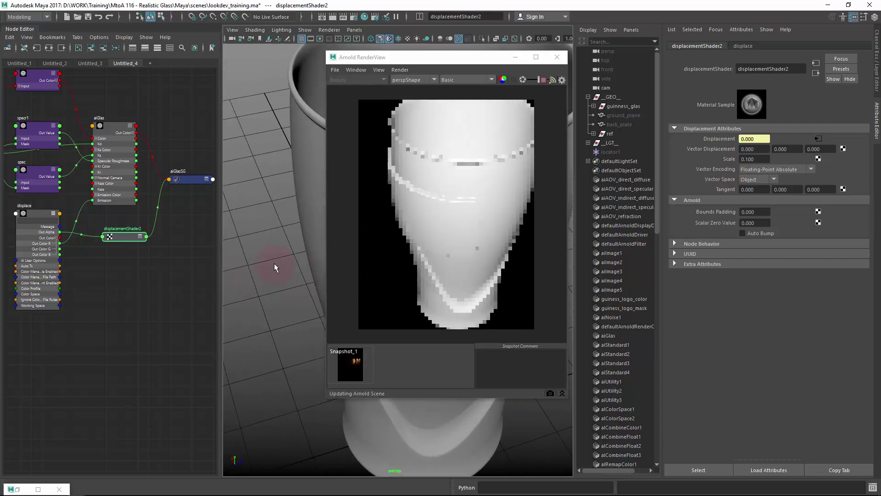
alt+drag(275, 267, 271, 237)
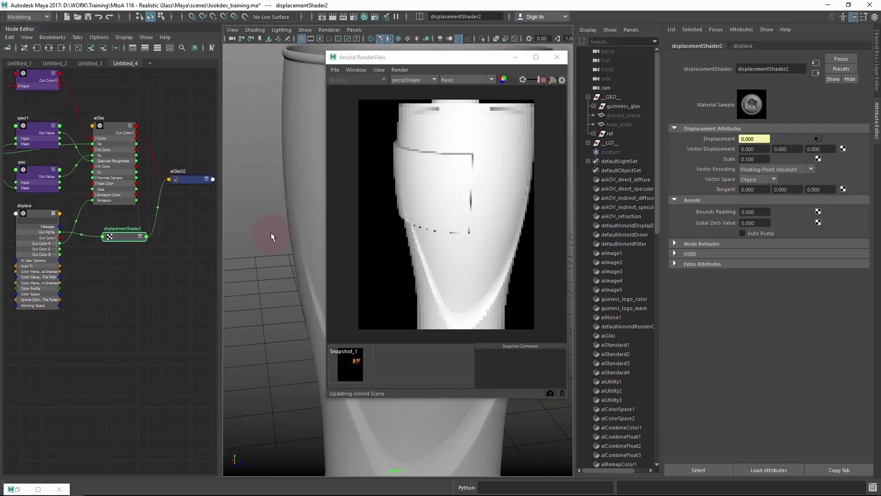
click(461, 80)
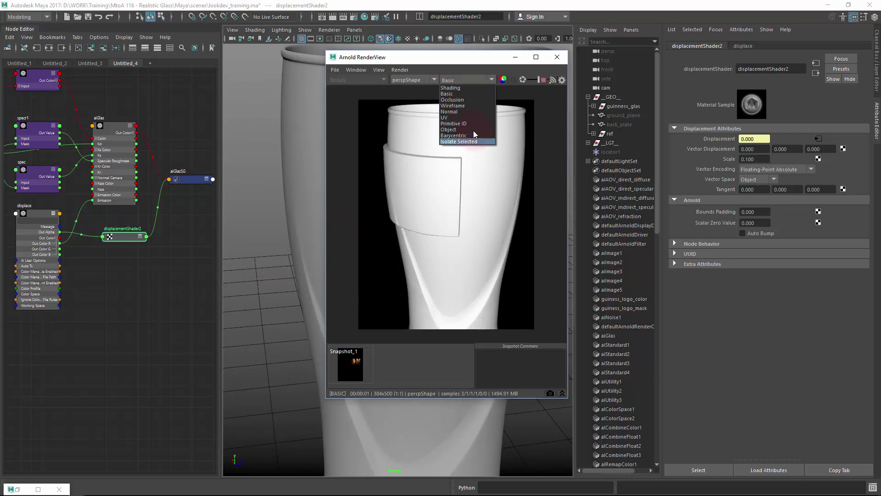
click(463, 106)
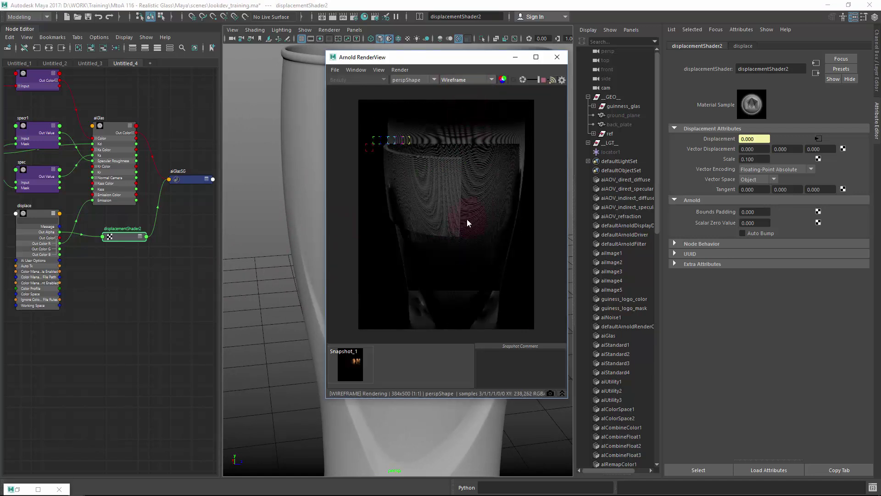
Step: Set the glass mesh's Arnold subdivision Iterations to 1
click(455, 156)
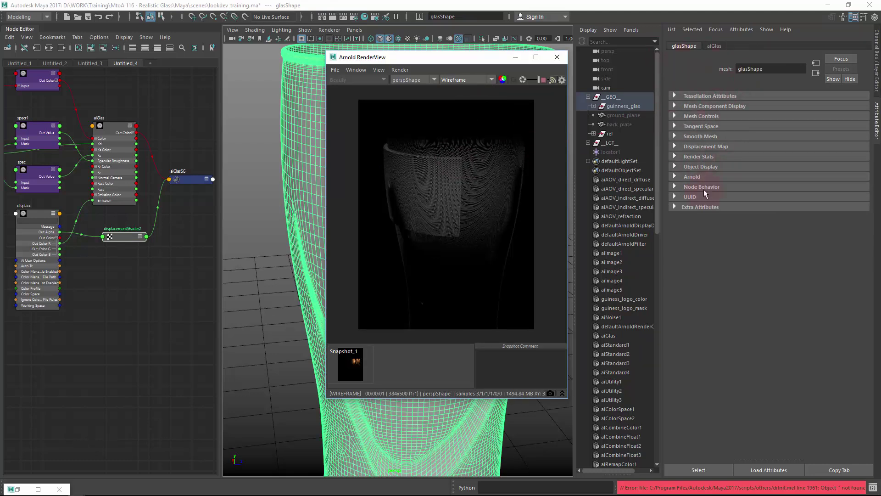
click(695, 178)
scroll(703, 214, down, 3)
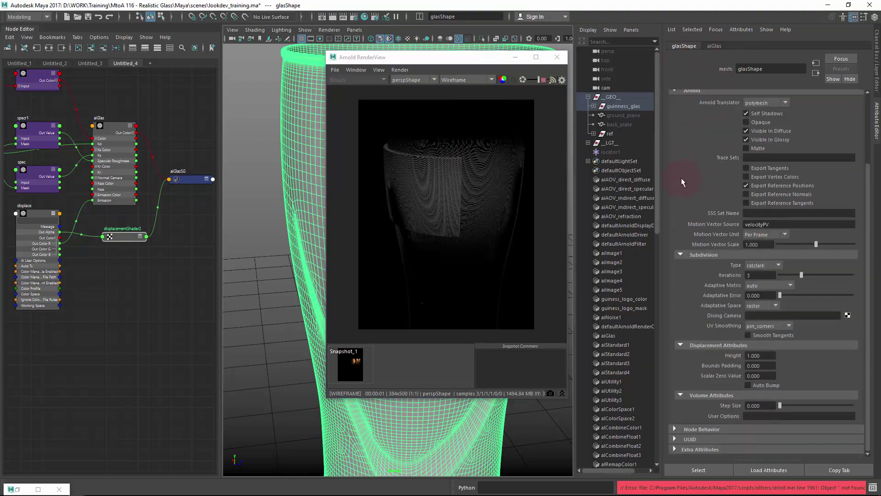
double_click(748, 274)
text(1)
key(Return)
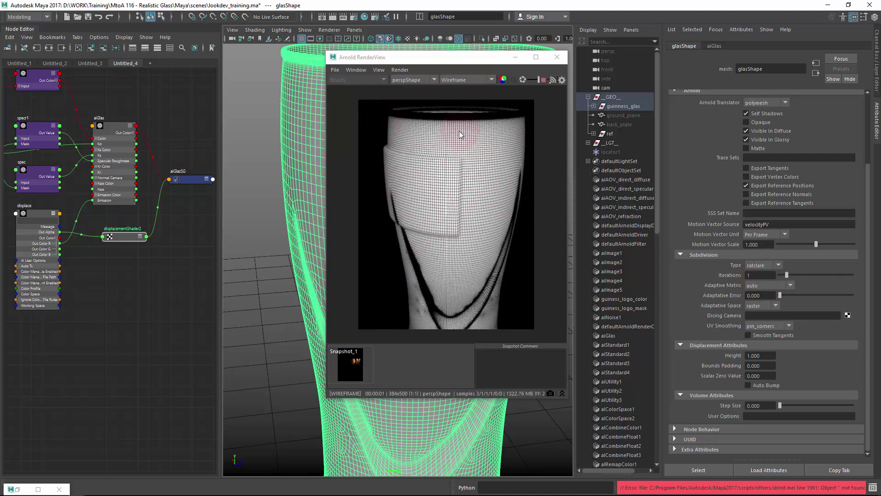
Step: Return the render view to Basic shading and inspect the displaced band from another side of the glass
click(455, 80)
click(459, 87)
click(462, 82)
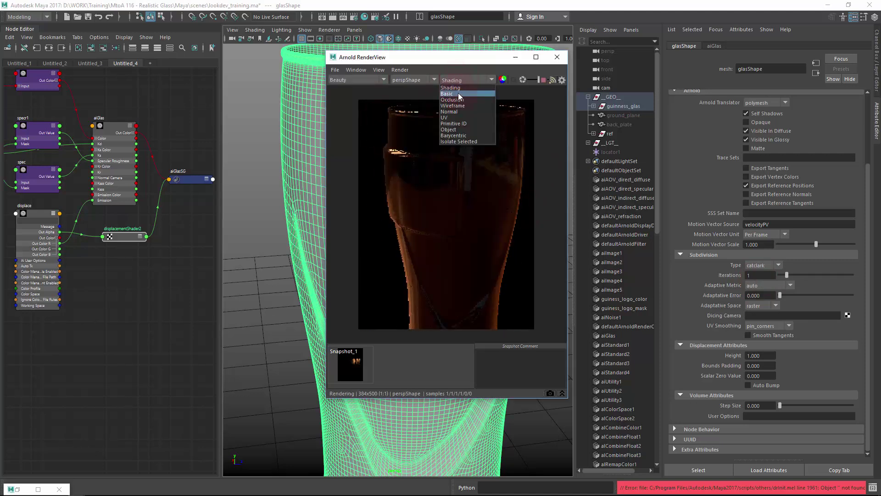
click(457, 93)
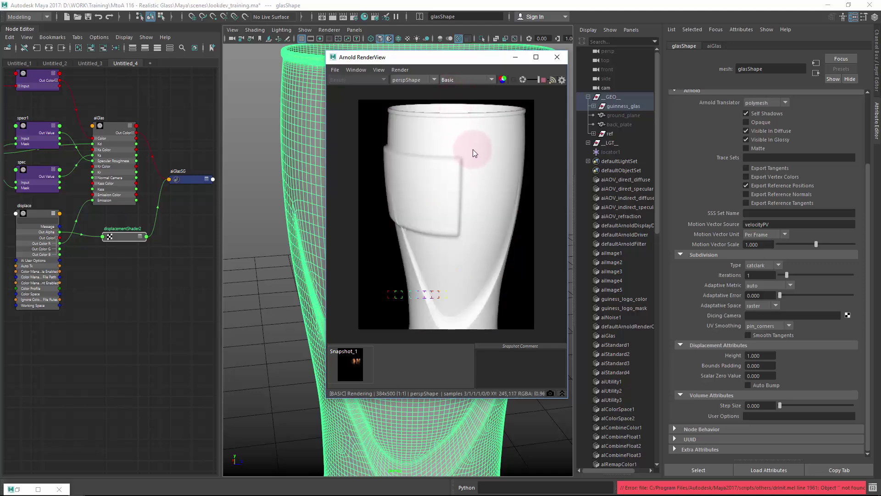
mouse_move(472, 150)
mouse_down()
mouse_move(447, 157)
mouse_move(461, 154)
mouse_up()
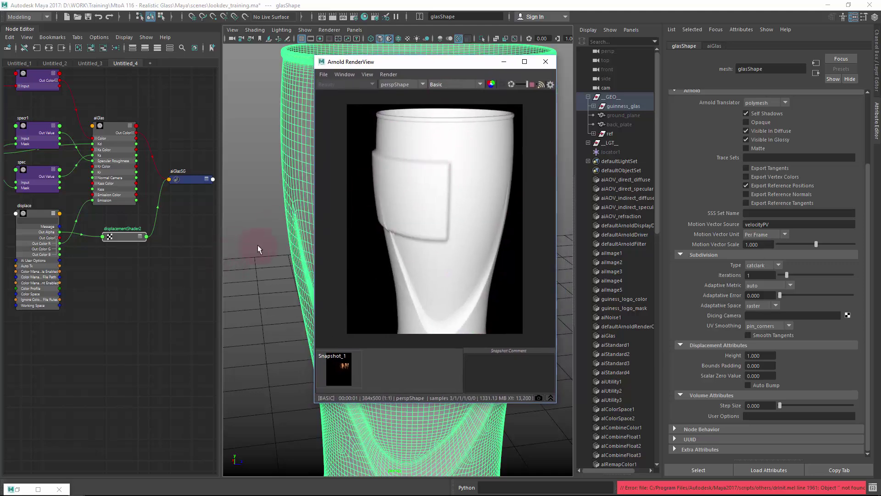
alt+drag(240, 321, 370, 314)
Step: Connect the displace node's Out Color R to the Displacement input of displacementShader2, replacing the Out Alpha connection
click(122, 279)
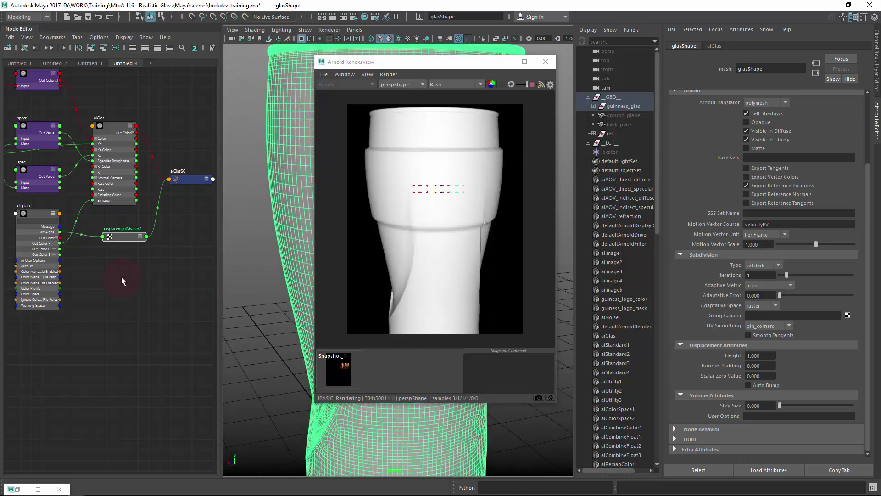
scroll(78, 254, up, 3)
alt+middle_drag(122, 263, 93, 256)
key(3)
scroll(112, 236, down, 1)
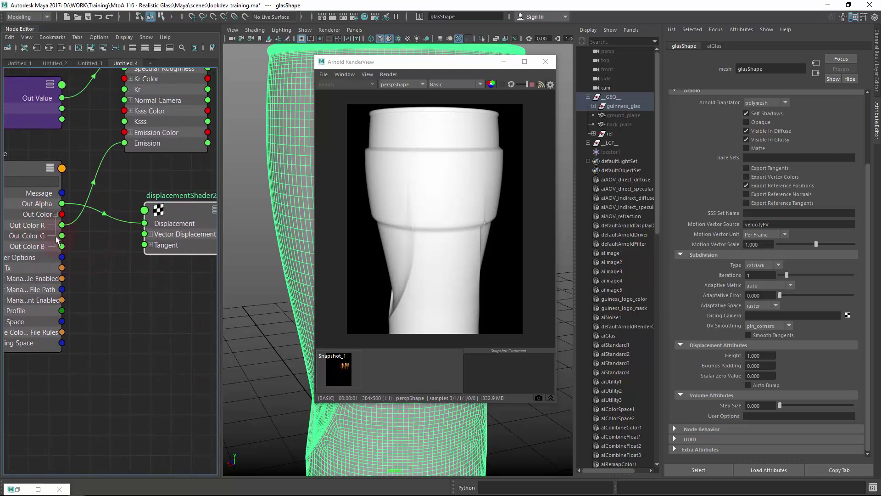
drag(61, 225, 145, 223)
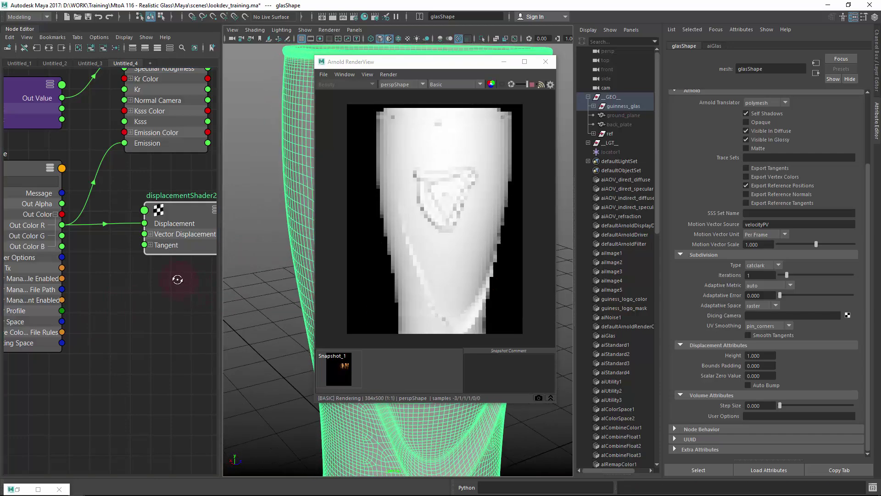
Step: Set the displacement shader's Scale to 0.010 and check the embossed harp close up
mouse_move(278, 257)
alt+mouse_down()
mouse_move(213, 257)
mouse_move(263, 249)
alt+mouse_up()
alt+right_drag(263, 250, 324, 247)
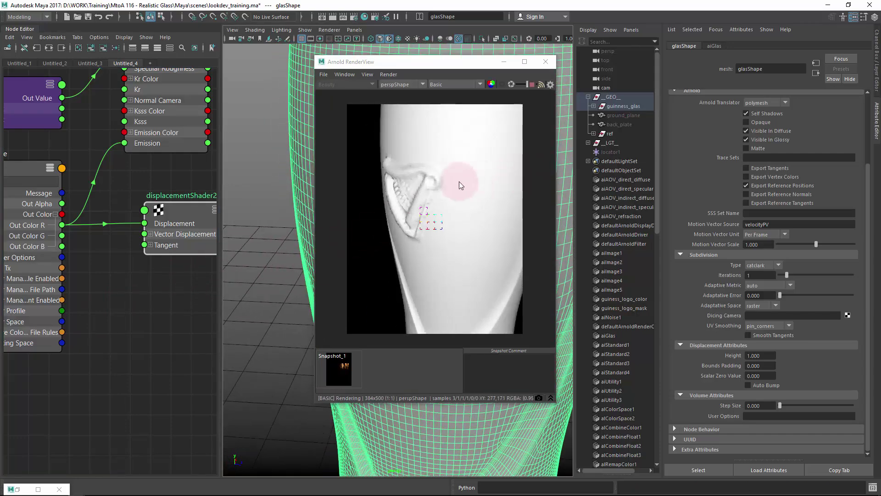
drag(459, 61, 373, 71)
drag(190, 202, 192, 200)
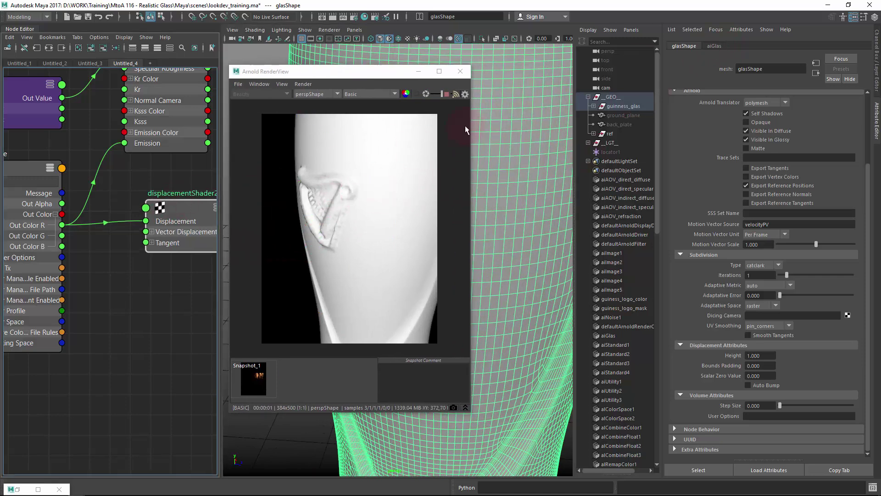
click(173, 216)
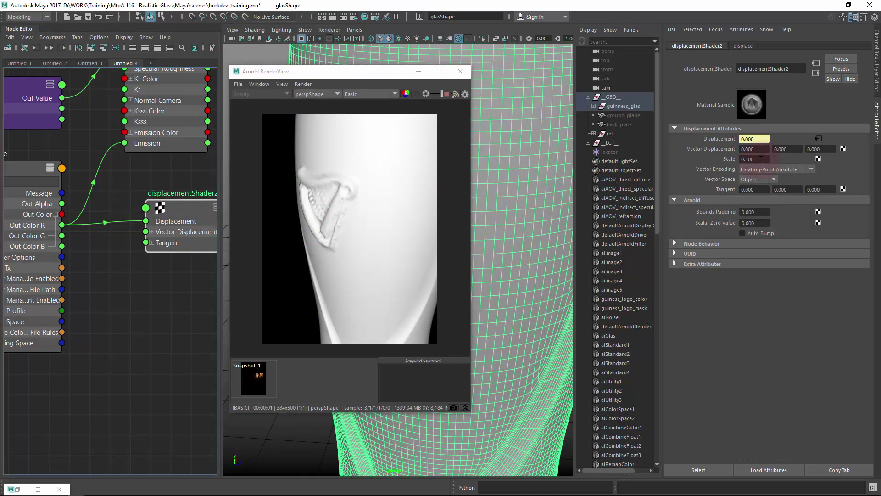
ctrl+drag(761, 160, 755, 159)
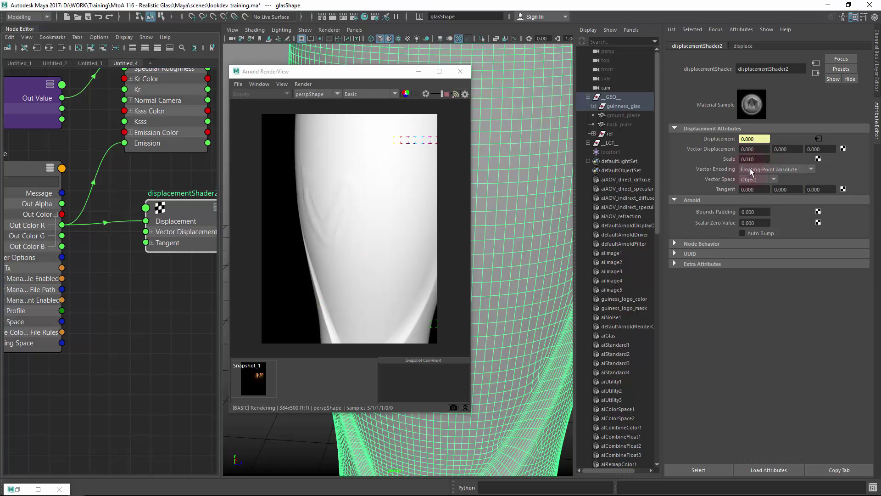
alt+drag(544, 204, 545, 220)
click(380, 258)
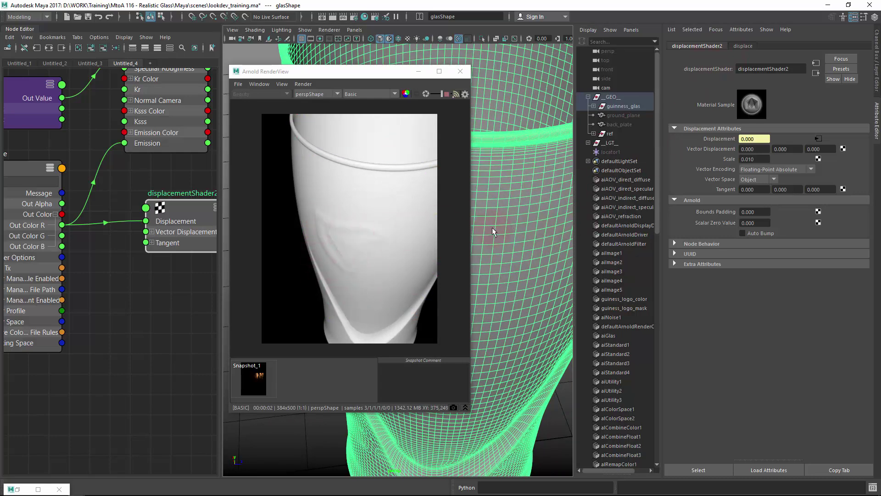
Step: Set the glass mesh's Arnold subdivision Iterations to 2 and check the embossed harp close up
click(540, 217)
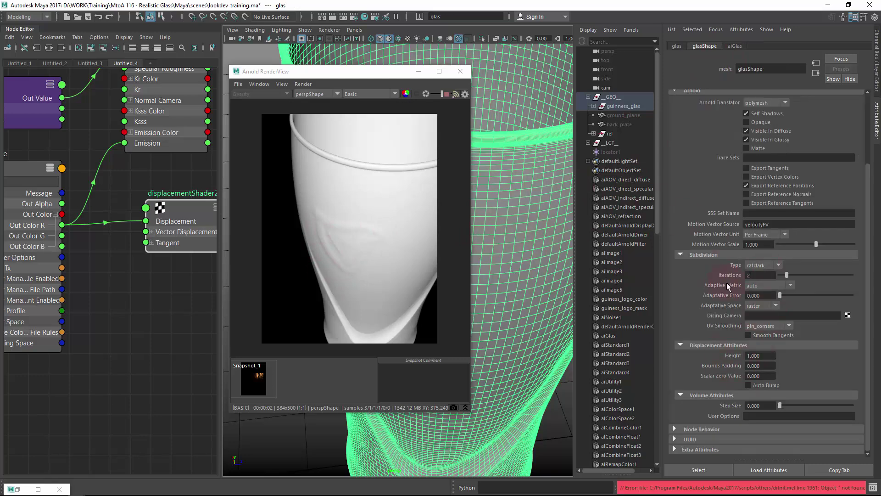
key(Return)
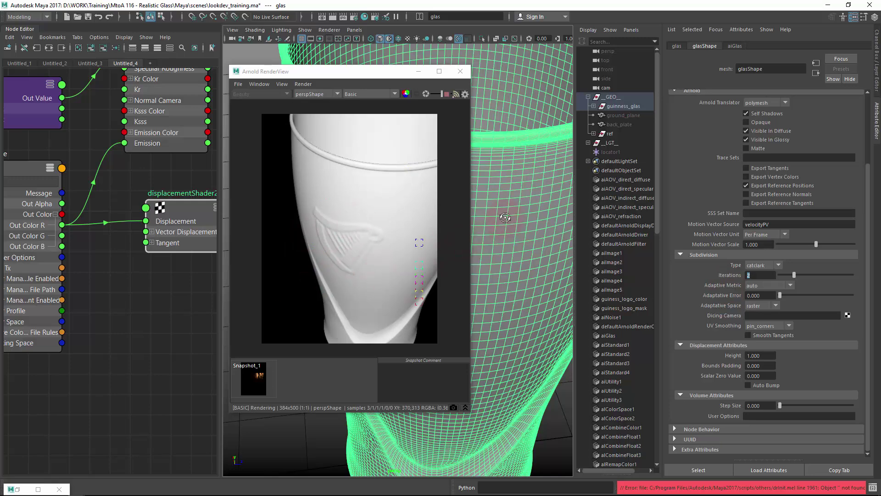
alt+drag(504, 212, 502, 196)
scroll(501, 197, up, 5)
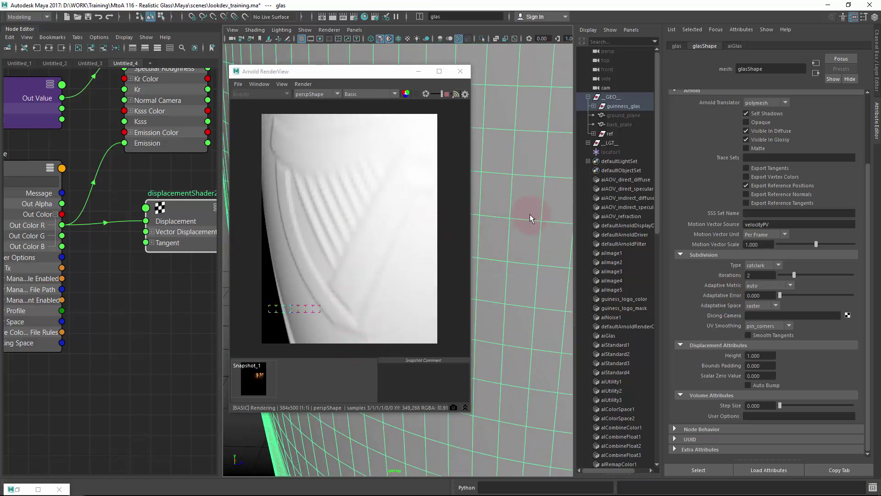
alt+drag(530, 214, 498, 242)
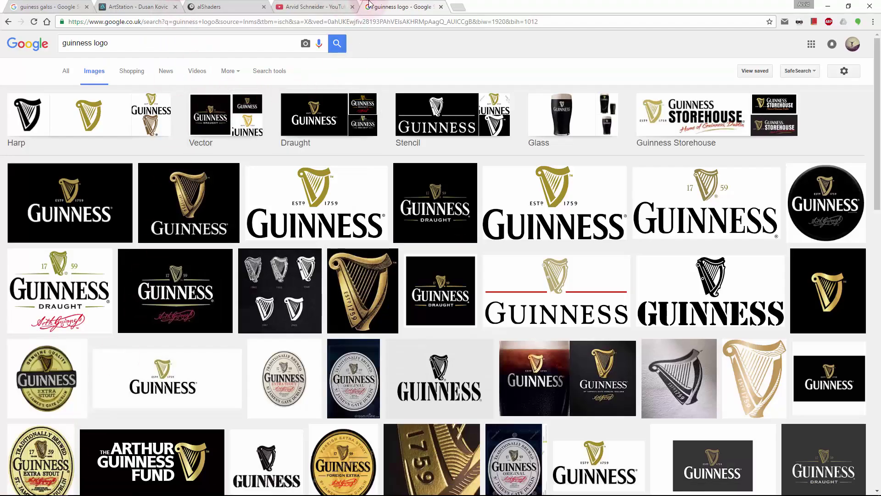
Step: Switch to the browser and examine the reference photo of a half pint Guinness glass with a raised harp, and return to Maya
click(206, 7)
click(56, 6)
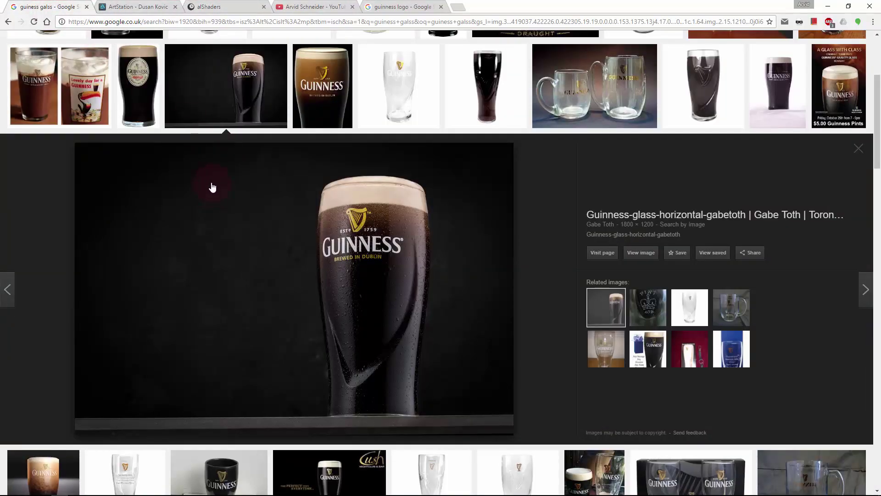
click(706, 59)
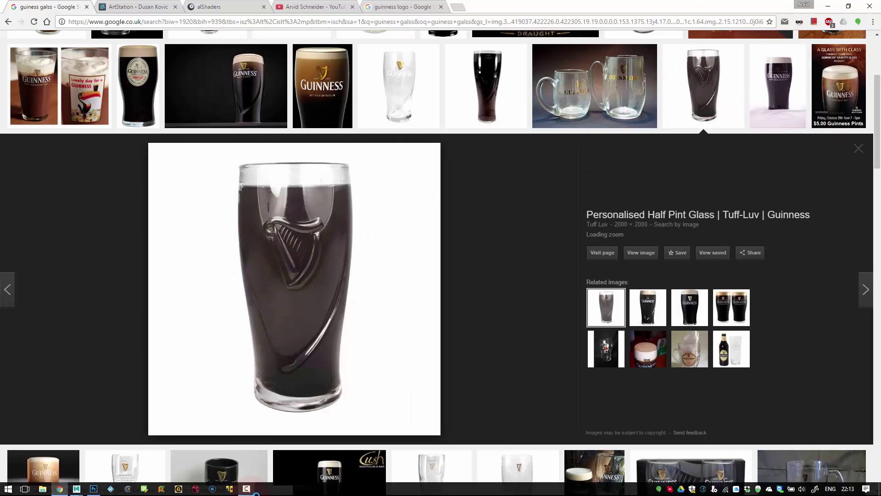
mouse_move(256, 493)
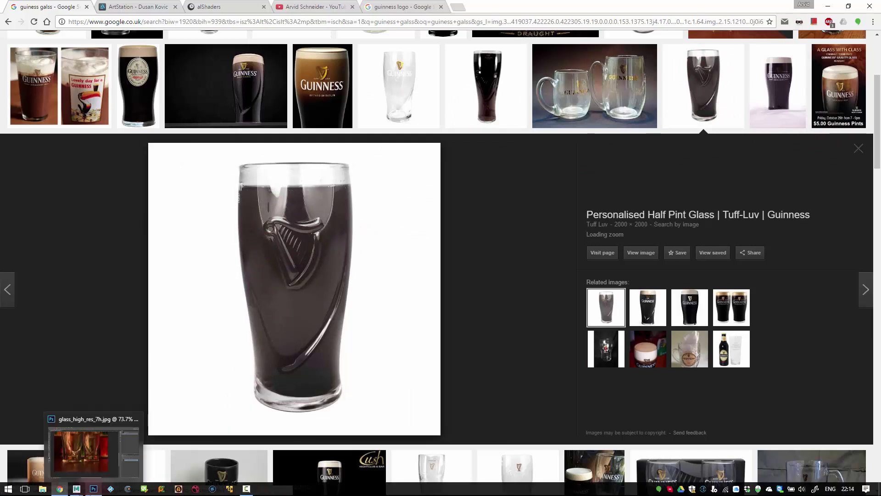
click(171, 445)
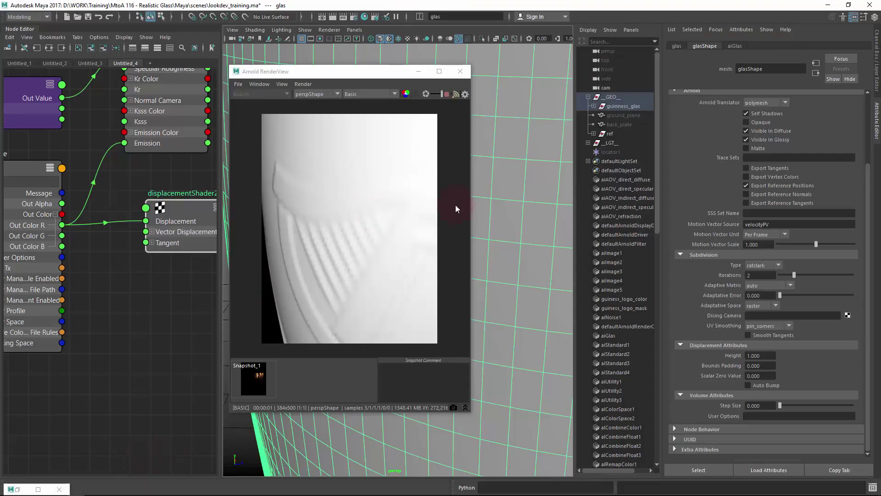
Step: Set the Scale of displacementShader2 to 0.020 and check the relief of the harp from the side
alt+drag(456, 205, 551, 192)
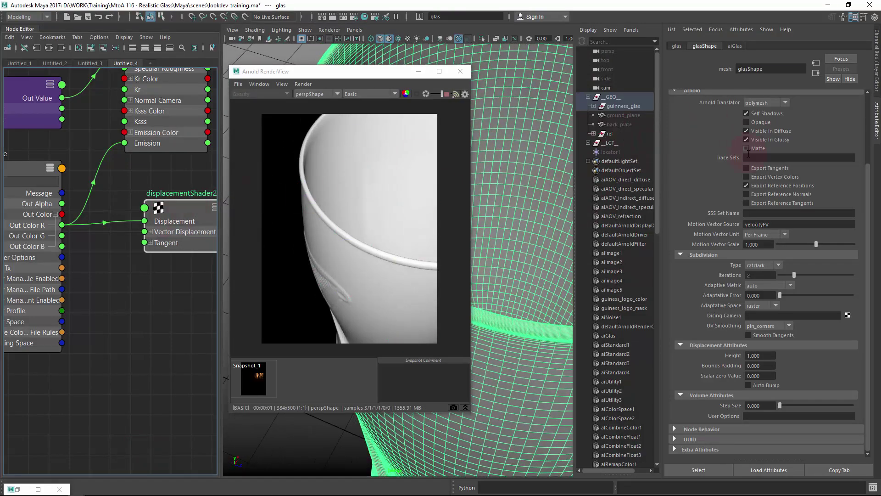
click(192, 211)
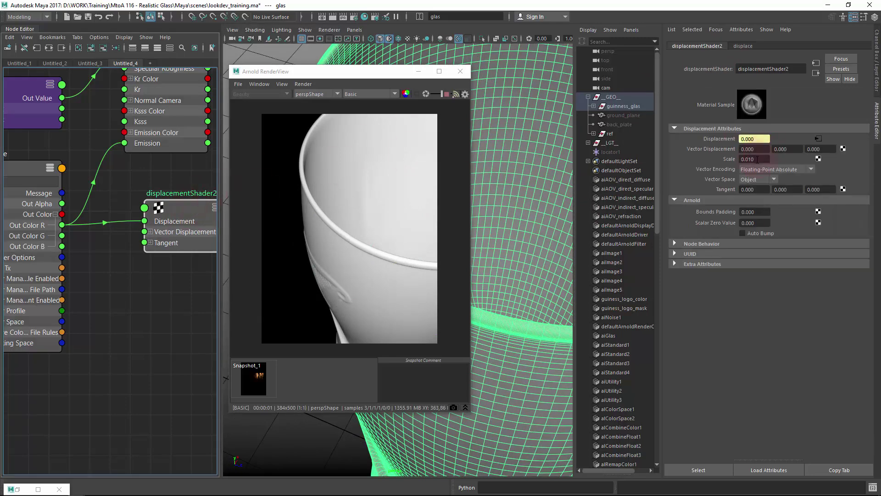
drag(748, 160, 770, 159)
text(2)
key(Return)
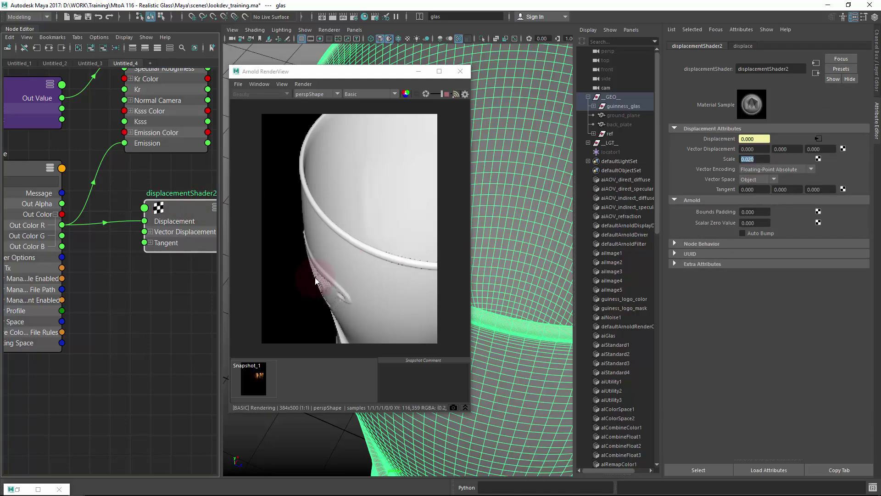
alt+drag(497, 273, 518, 238)
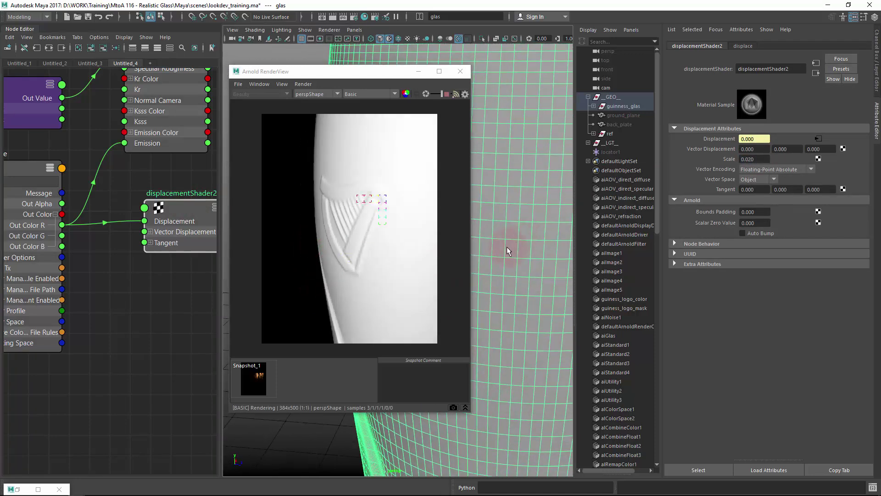
alt+right_drag(506, 247, 478, 249)
alt+right_drag(541, 253, 526, 252)
Step: Switch the render view from Basic to Shading and inspect the harp and the logo on the glass from several angles
alt+drag(527, 257, 329, 90)
click(344, 93)
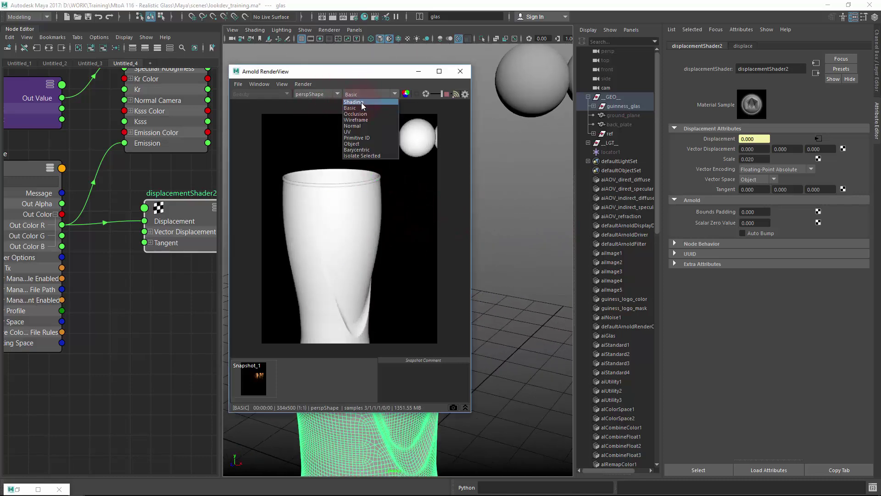
click(356, 105)
mouse_move(503, 191)
alt+mouse_down()
mouse_move(600, 188)
mouse_move(541, 192)
mouse_move(567, 190)
alt+mouse_up()
scroll(533, 201, up, 5)
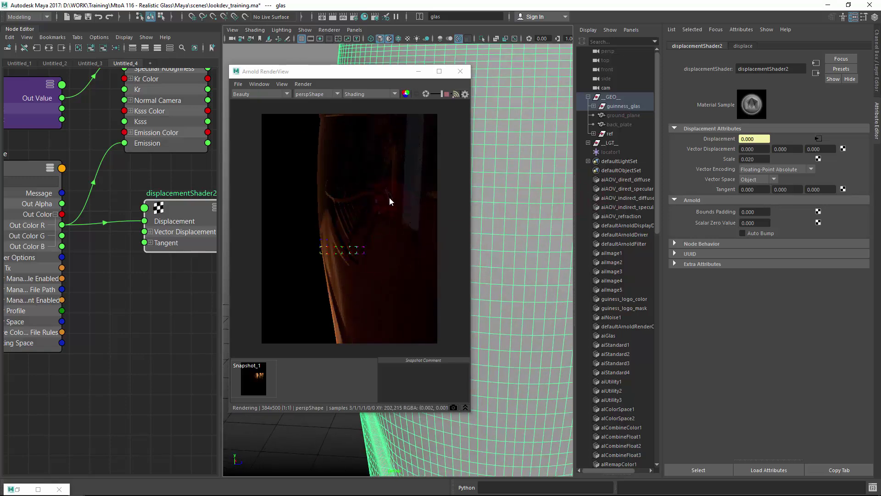
scroll(533, 208, down, 5)
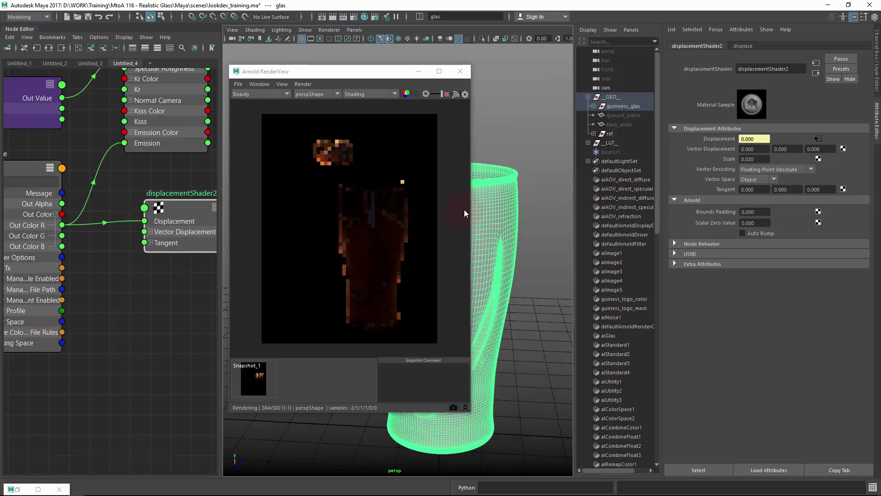
alt+drag(464, 213, 376, 215)
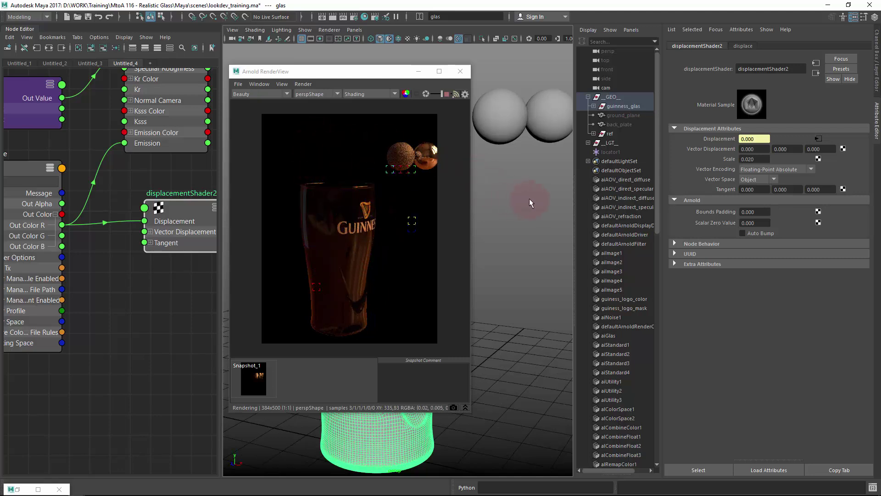
alt+drag(530, 202, 499, 213)
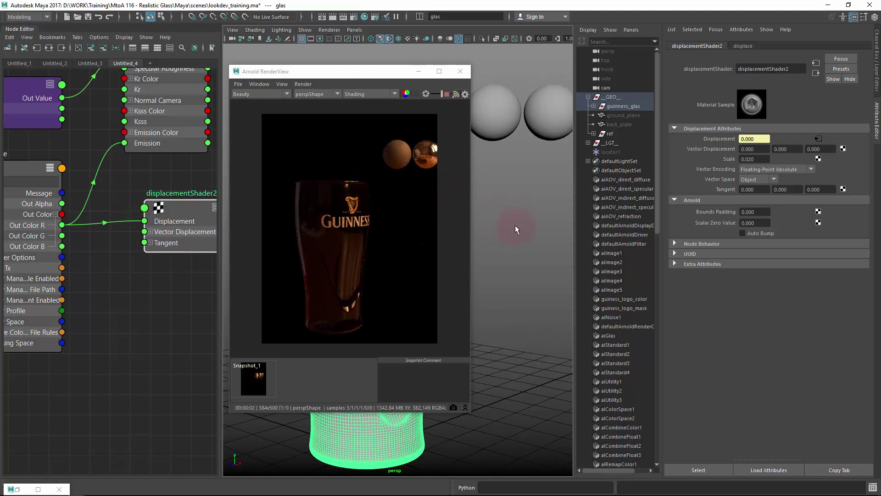
mouse_move(515, 225)
alt+mouse_down()
mouse_move(519, 207)
mouse_move(519, 219)
mouse_move(516, 205)
mouse_move(509, 210)
alt+mouse_up()
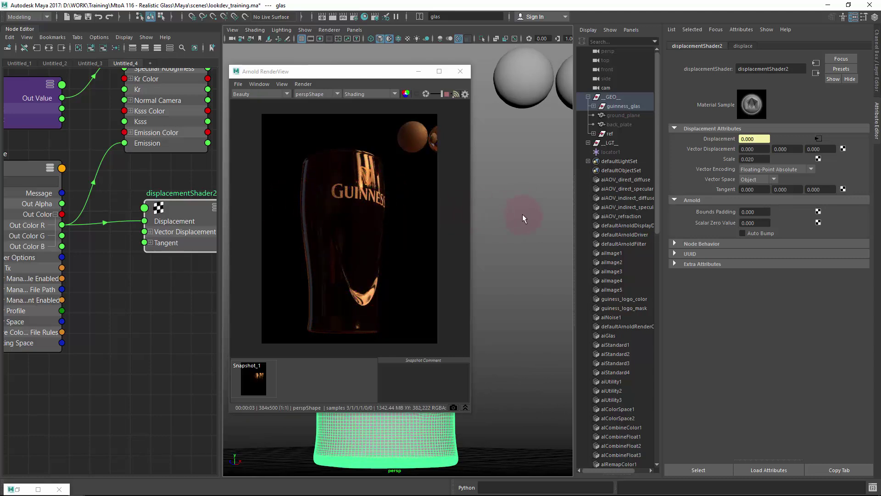
mouse_move(535, 219)
alt+mouse_down()
mouse_move(528, 199)
mouse_move(521, 238)
mouse_move(521, 226)
alt+mouse_up()
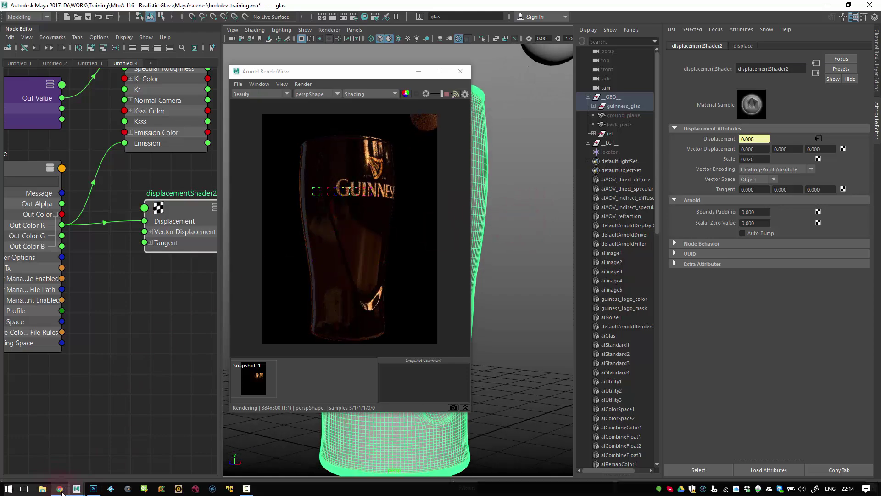
Step: Switch to the browser and run an image search for "finger print smudges" on a new page
click(61, 489)
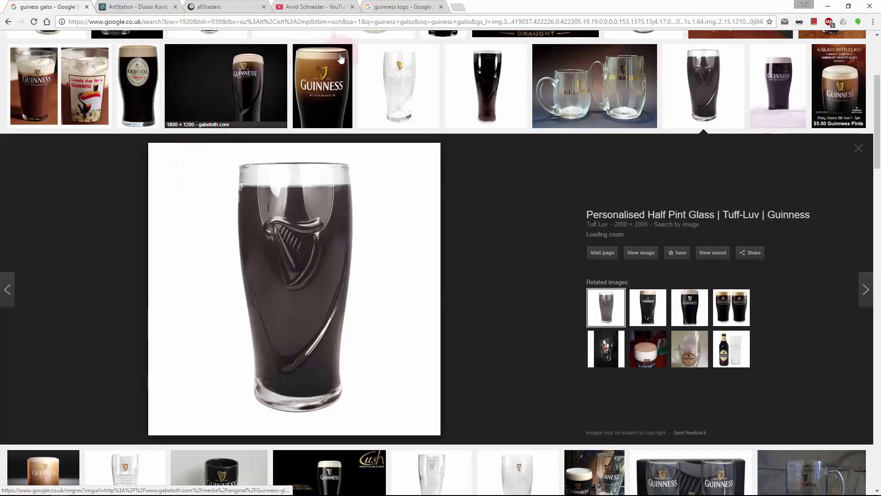
click(461, 7)
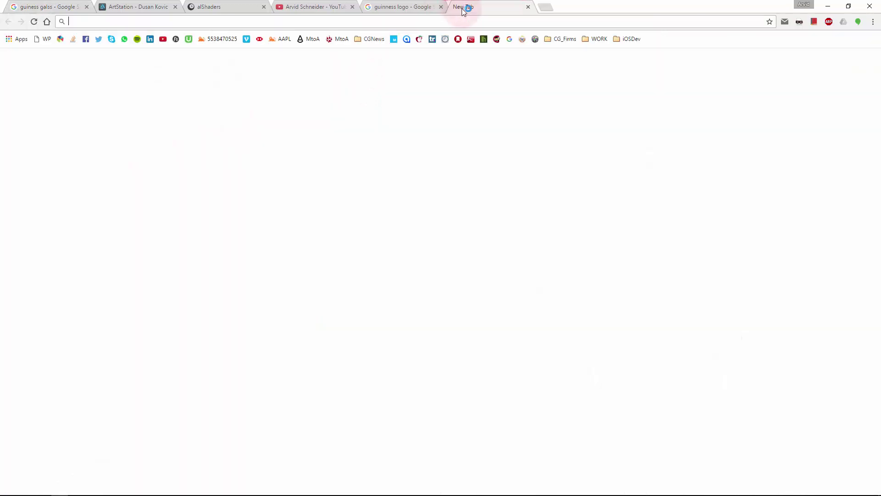
text(finge)
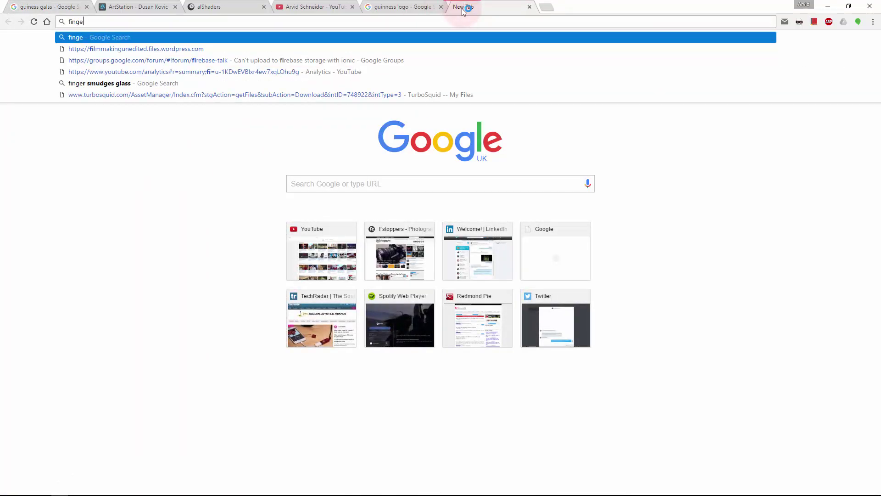
text(r print smu)
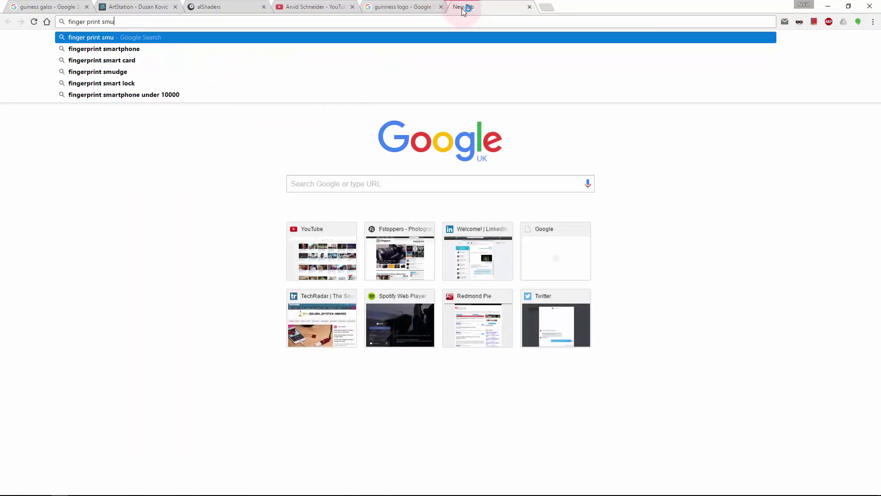
text(dges)
key(Return)
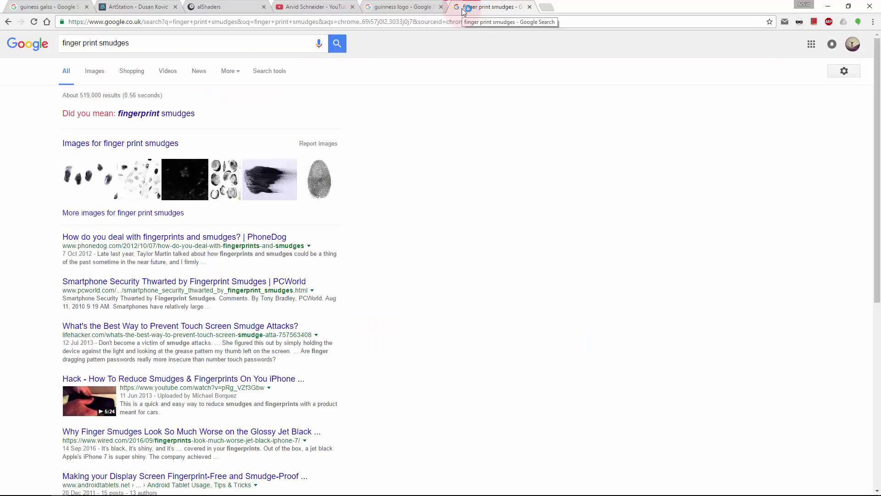
click(94, 71)
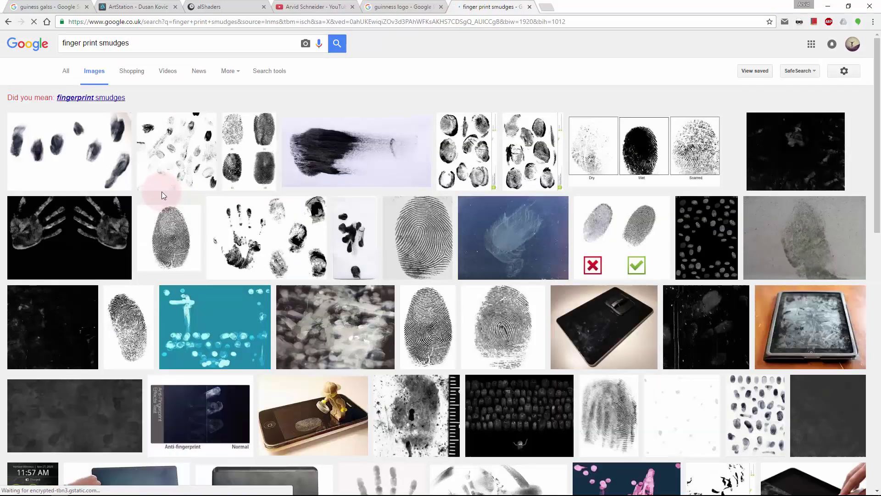
Step: Compare the dark smudge and dust textures in the results and preview the fingerprint-001 image from the CAVE Database
click(87, 334)
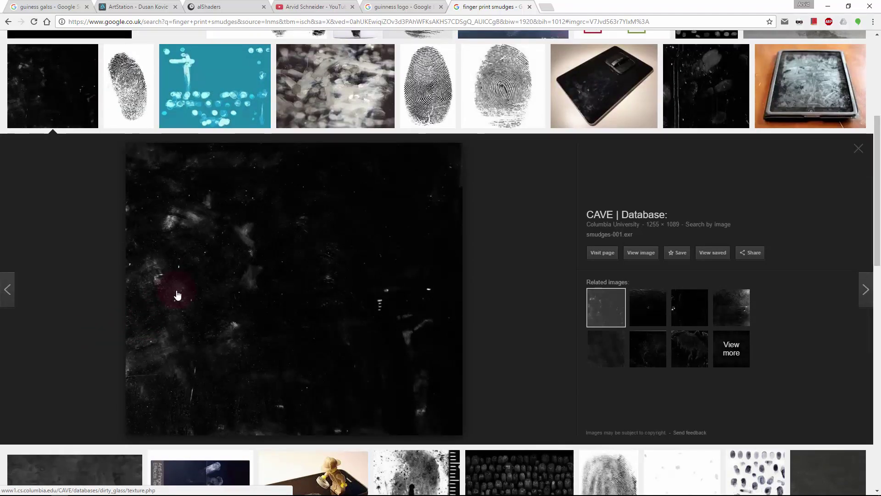
click(648, 352)
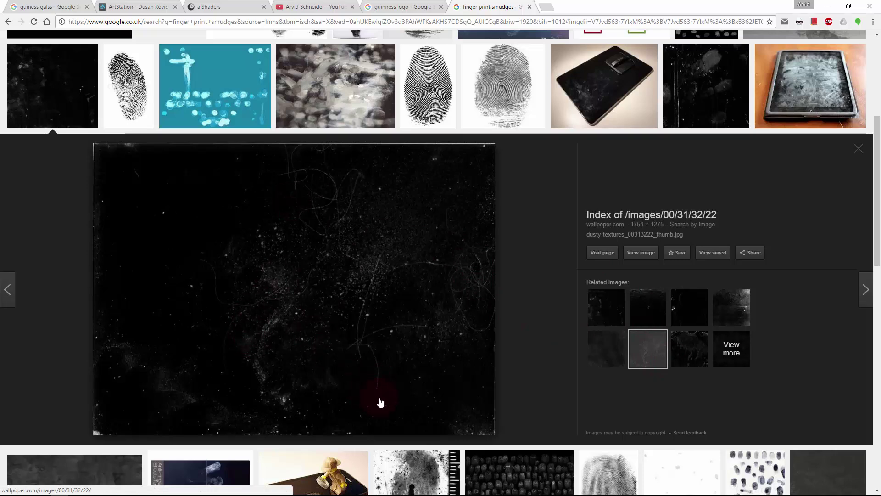
click(698, 359)
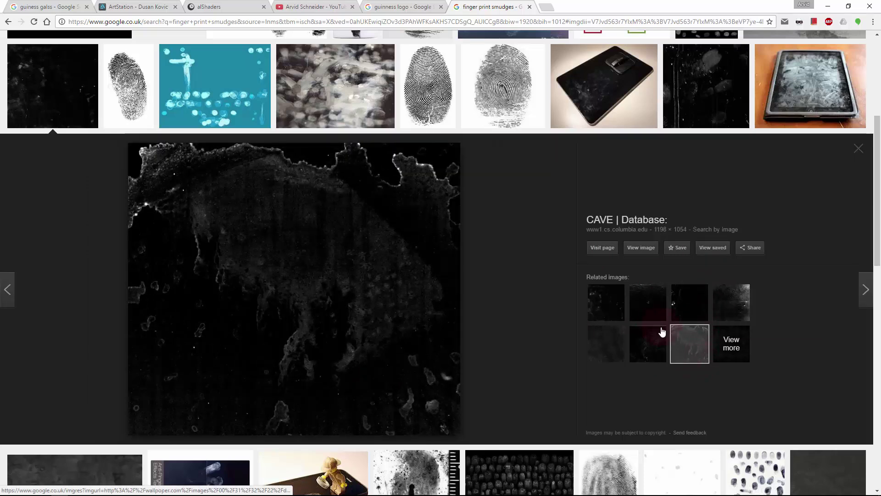
scroll(878, 333, down, 8)
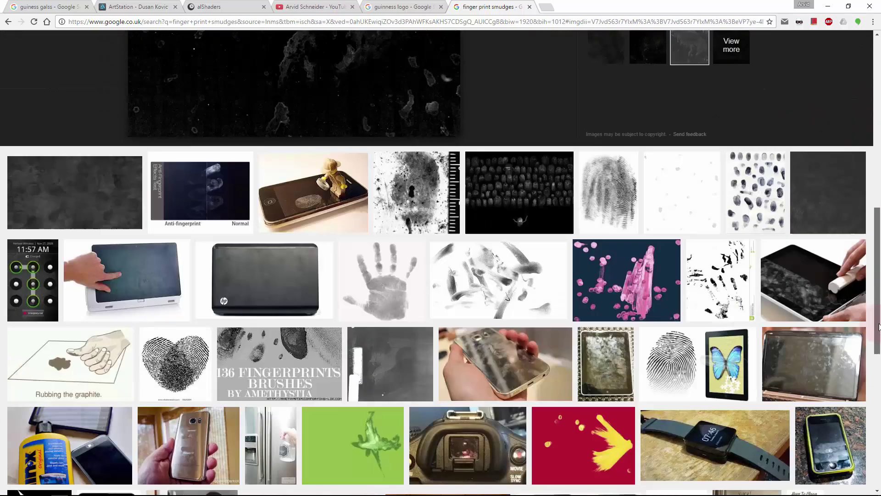
scroll(878, 333, up, 10)
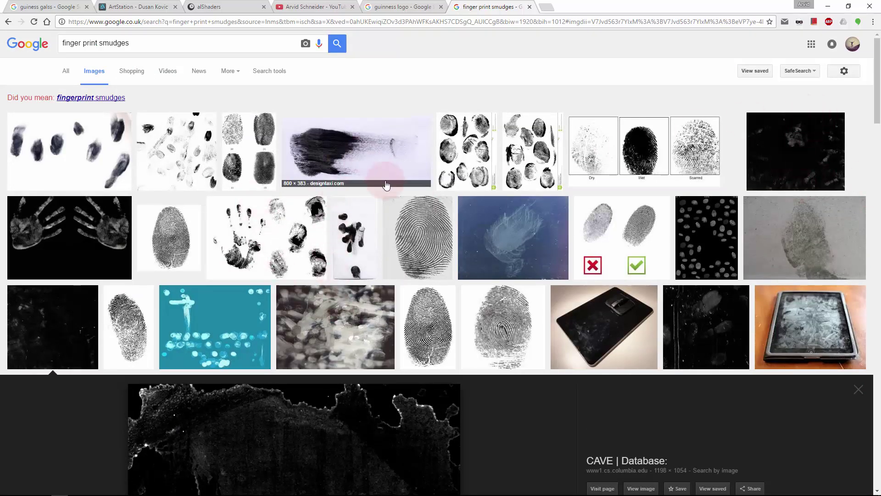
click(695, 321)
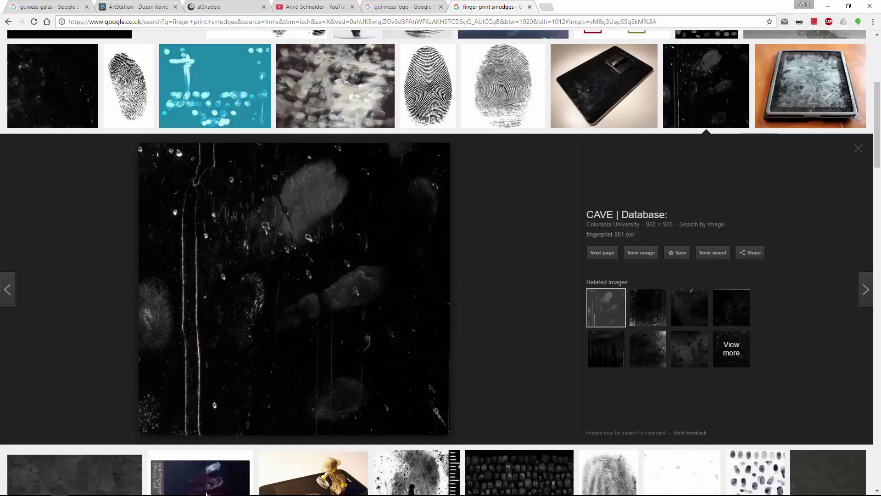
Step: Switch to Maya, add an aiImage node below the displace node in the node graph, and rename it smudge
mouse_move(207, 495)
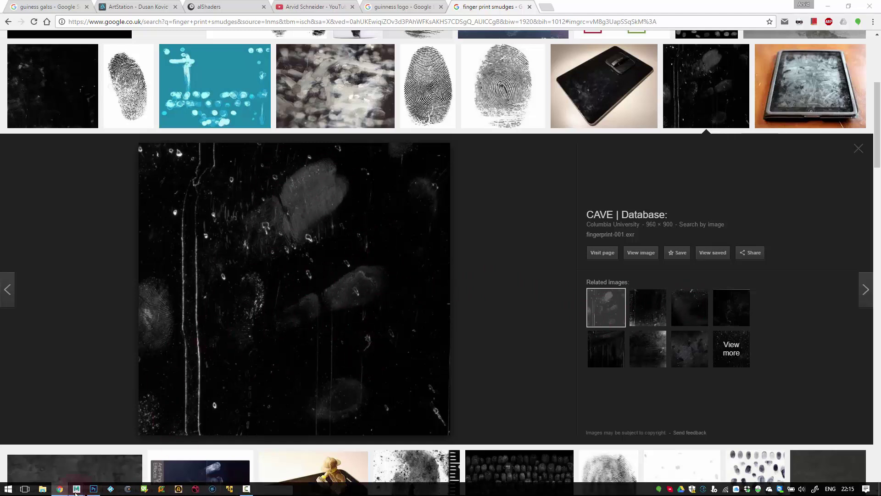
mouse_move(76, 489)
click(142, 454)
scroll(113, 316, down, 5)
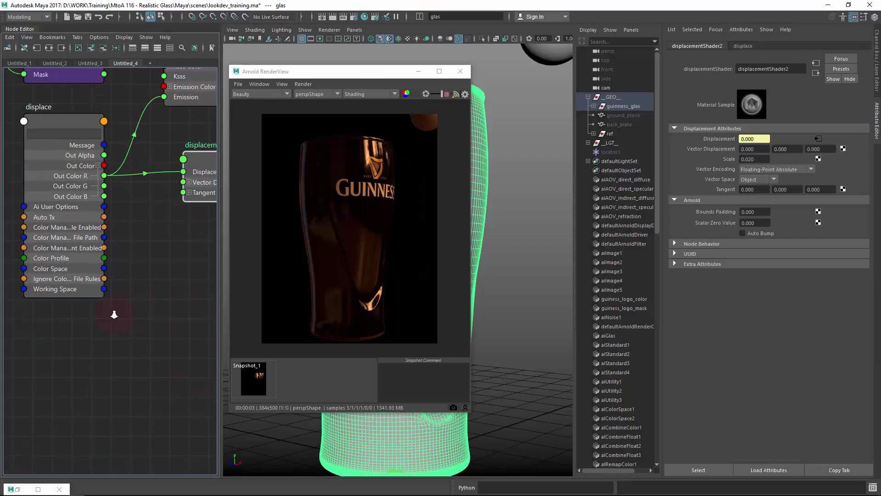
click(612, 252)
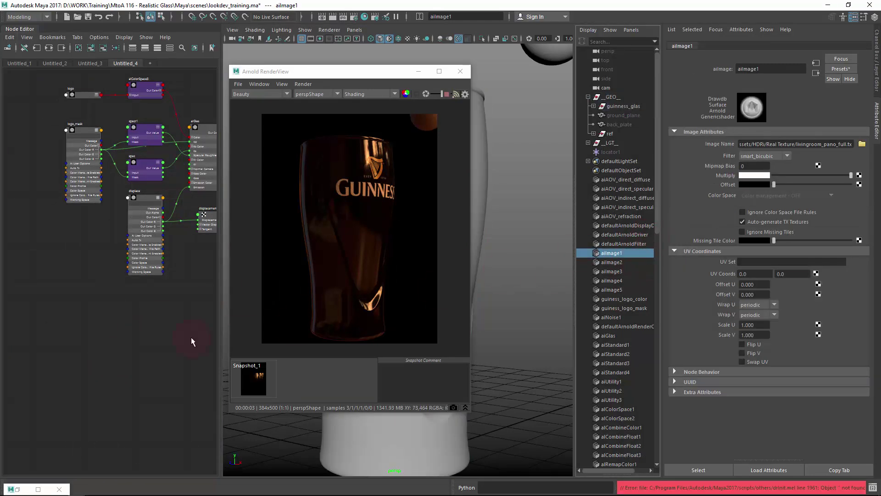
key(Tab)
text(aiim)
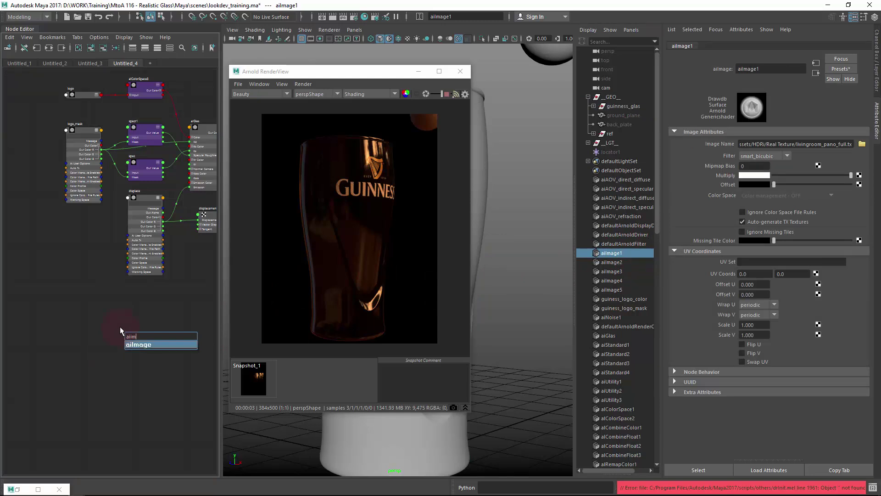
key(Return)
scroll(134, 328, up, 5)
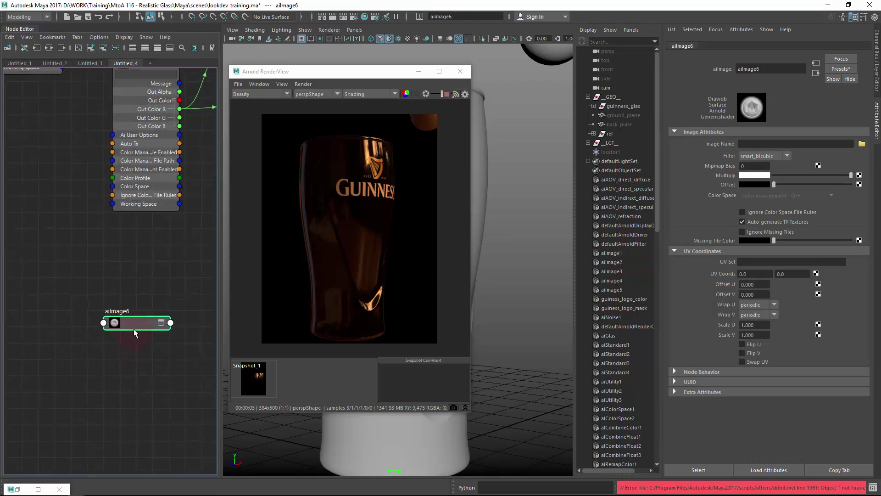
double_click(118, 305)
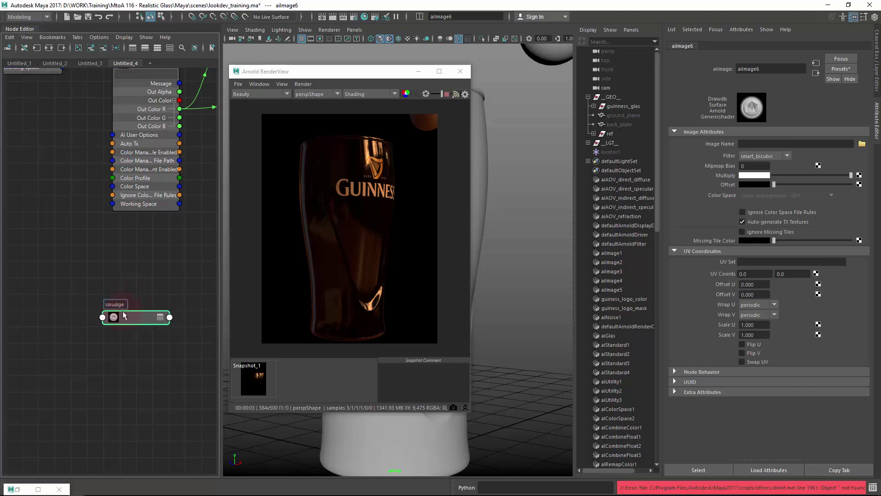
drag(143, 324, 100, 312)
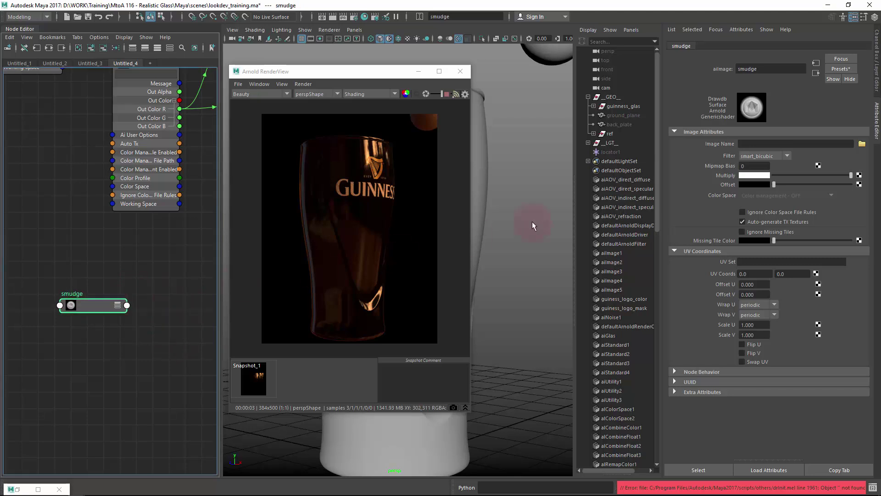
Step: Copy the smudges-002.png image path from aiImage2 into the Image Name of the smudge node
click(618, 252)
click(620, 261)
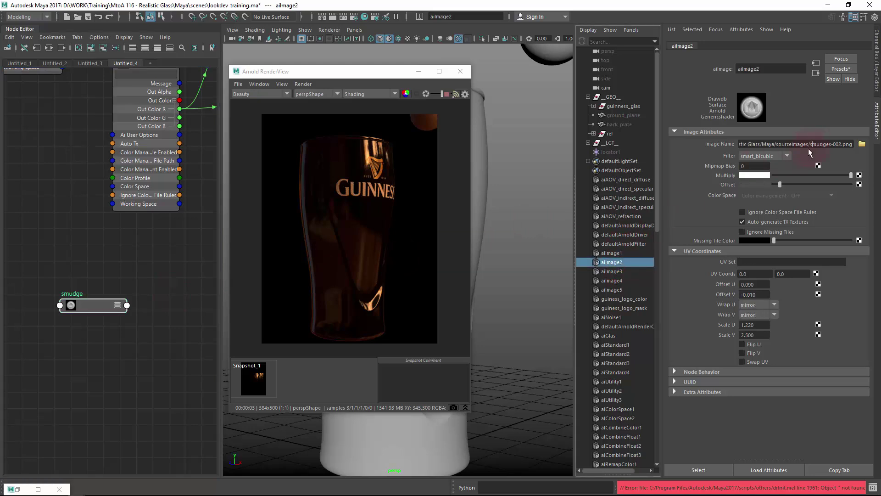
key(ctrl+a)
key(ctrl+c)
click(96, 312)
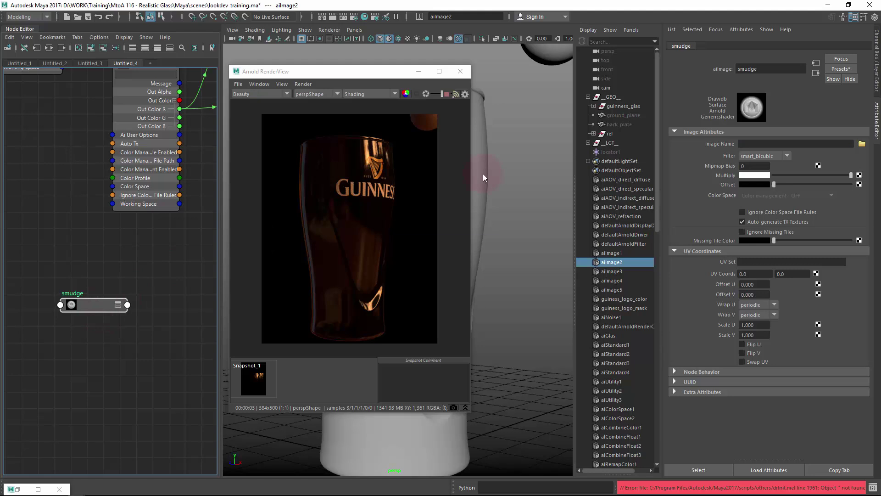
click(761, 143)
key(ctrl+v)
Step: Place the smudge node below logo_mask and expand it to show its Out Color R, G and B channels
alt+middle_drag(161, 260, 92, 344)
alt+right_drag(92, 344, 57, 360)
alt+middle_drag(56, 360, 75, 374)
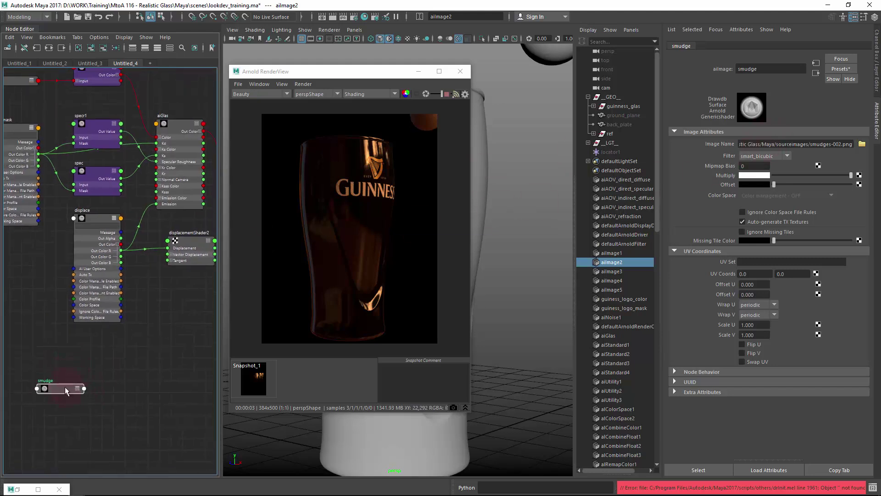
drag(53, 388, 25, 328)
alt+right_drag(56, 328, 93, 353)
alt+middle_drag(94, 353, 141, 377)
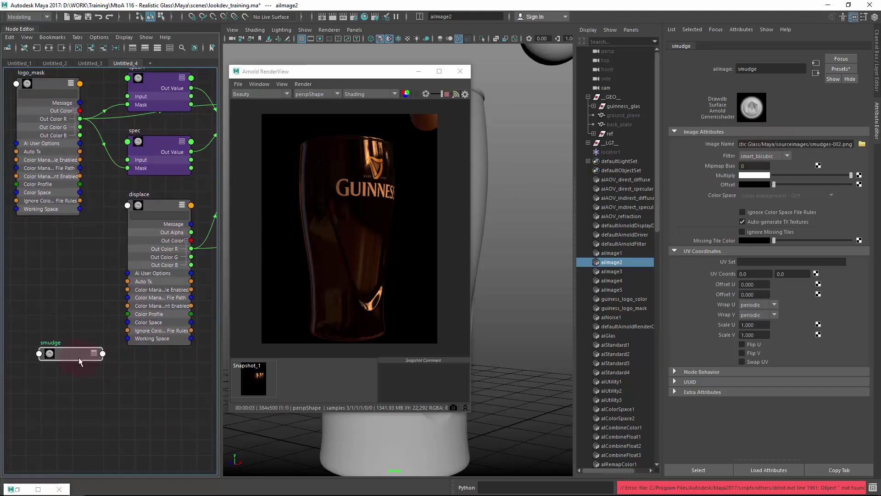
drag(80, 360, 50, 336)
key(3)
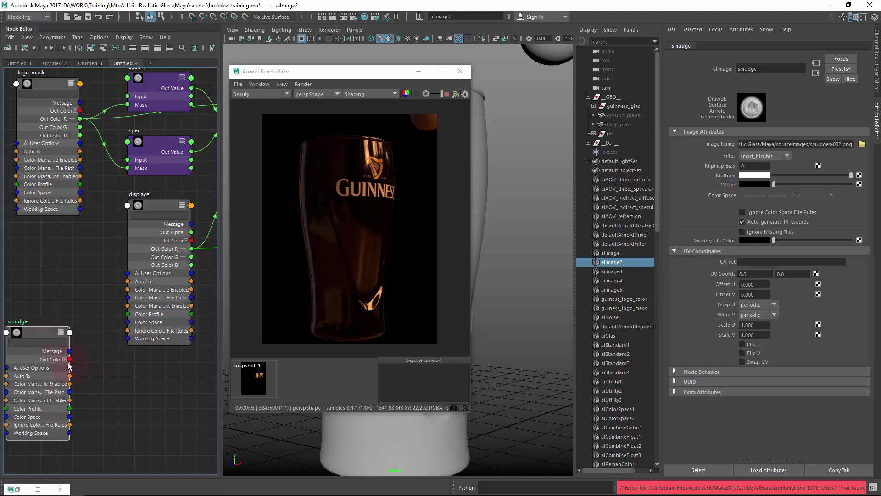
click(65, 360)
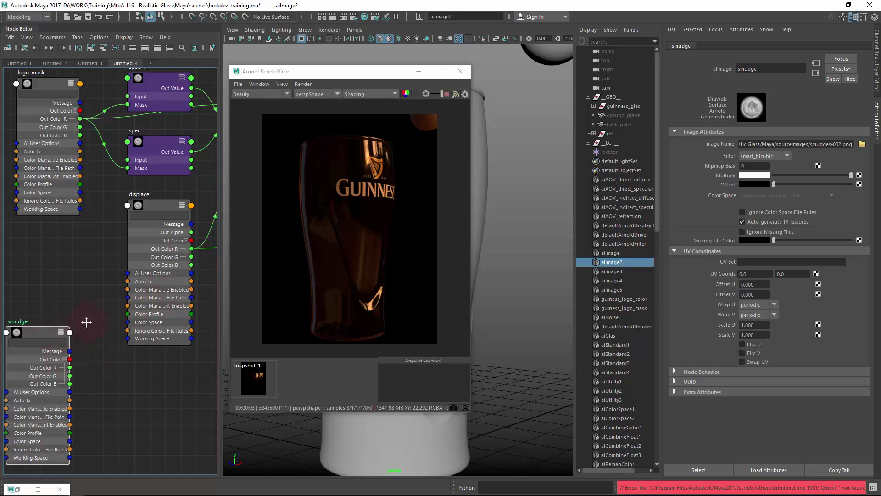
Step: Connect the smudge node's Out Color R to the Emission of aiGlas and save the scene
alt+middle_drag(87, 322, 39, 359)
drag(22, 405, 192, 223)
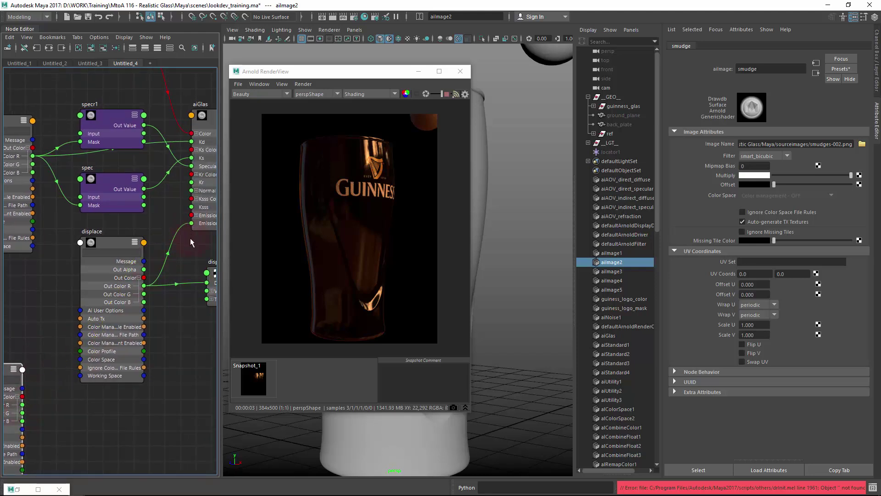
alt+middle_drag(62, 363, 96, 310)
drag(36, 314, 37, 292)
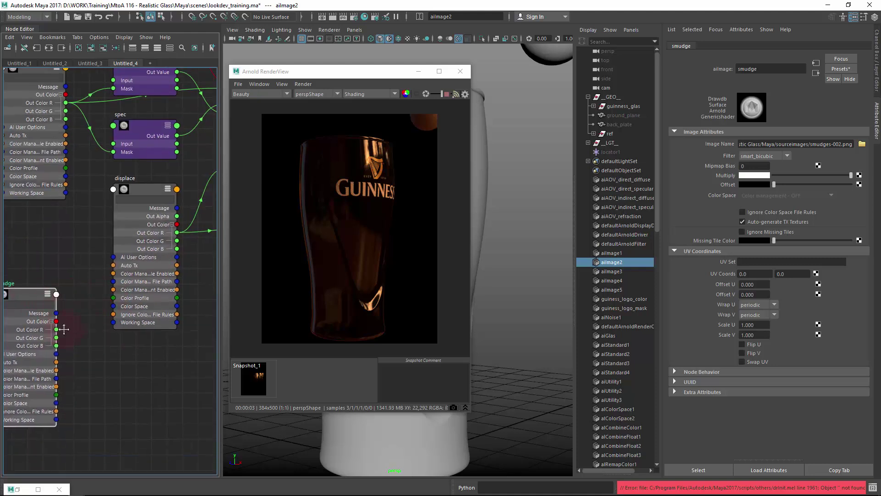
alt+middle_drag(64, 329, 30, 369)
mouse_move(148, 244)
mouse_down()
mouse_move(193, 199)
mouse_move(195, 205)
mouse_up()
key(ctrl+s)
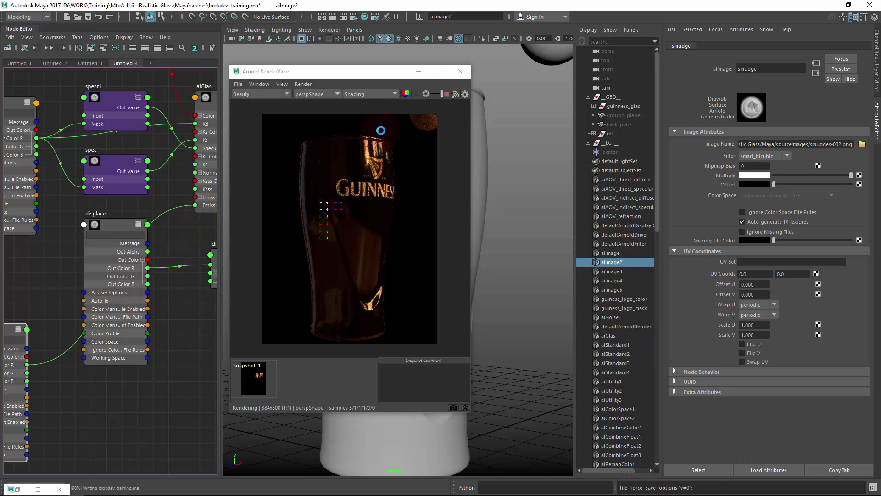
Step: Try to preview the smudge texture by switching the render view to Isolate Selected and refreshing the render
drag(331, 73, 393, 54)
click(432, 75)
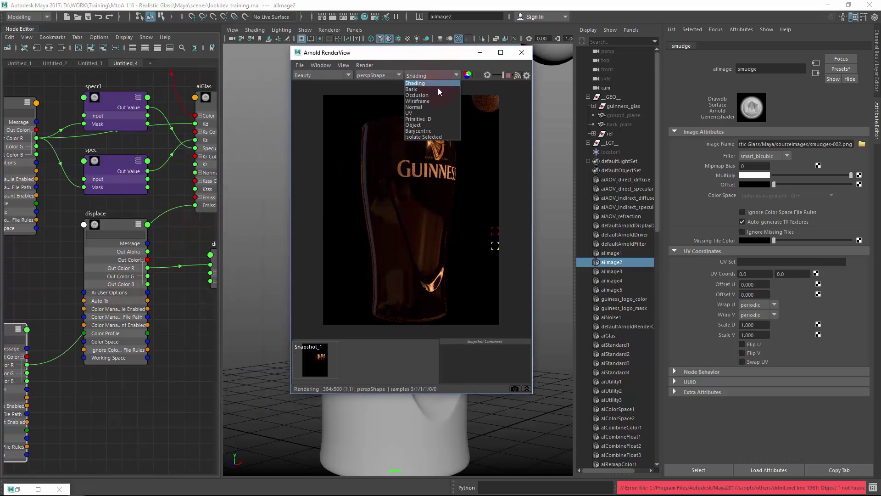
click(424, 136)
alt+middle_drag(38, 302, 106, 239)
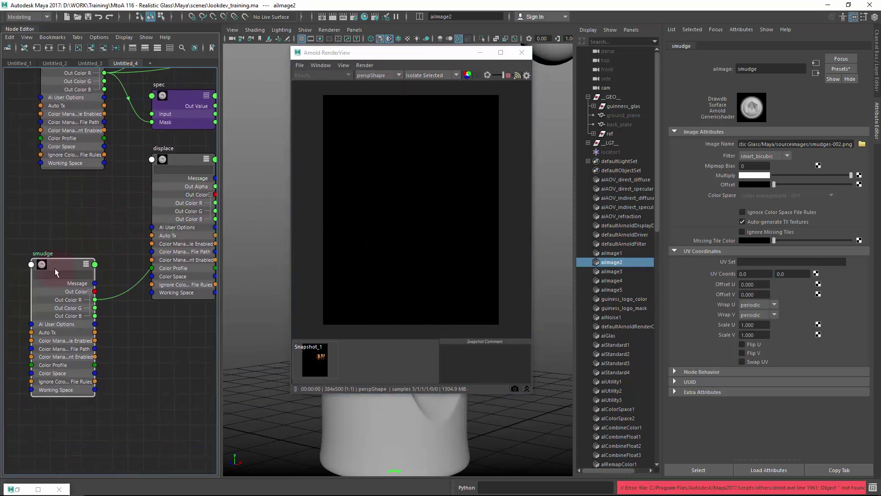
drag(56, 272, 54, 230)
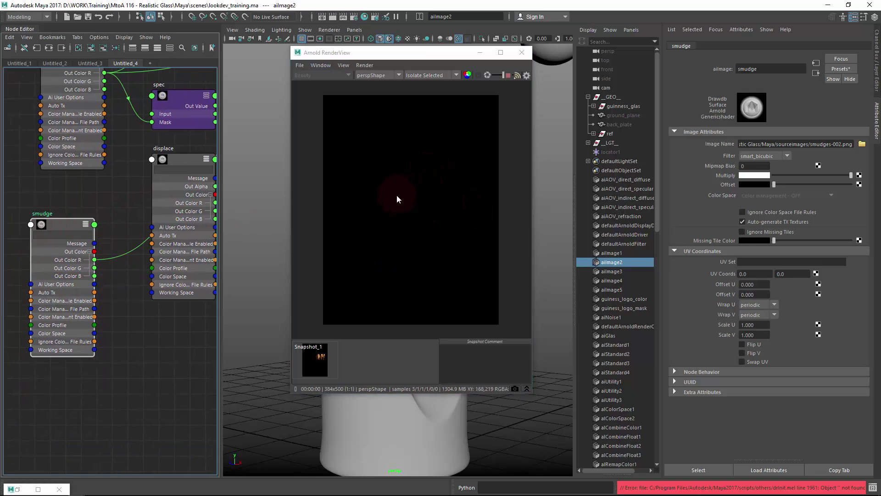
alt+drag(270, 225, 298, 250)
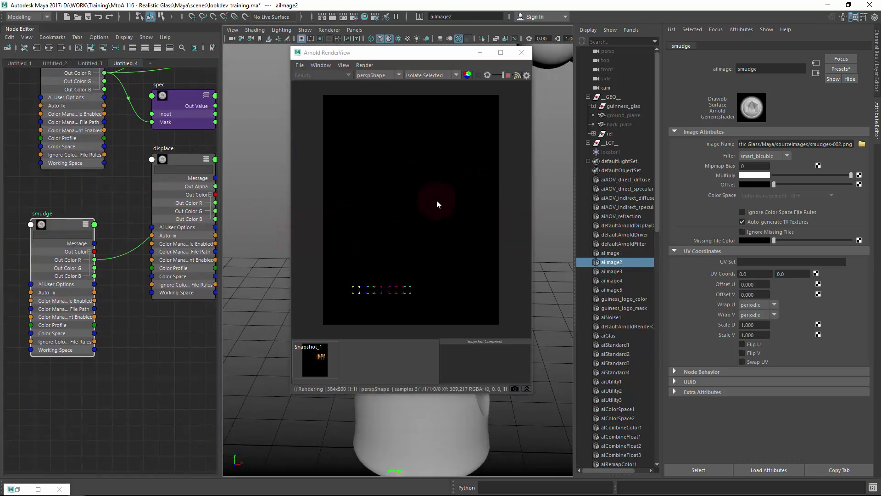
click(365, 65)
click(404, 131)
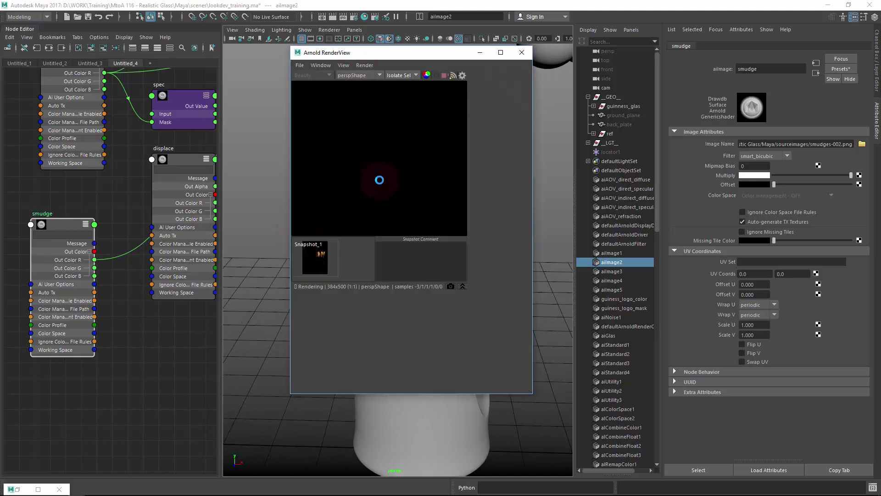
alt+drag(262, 269, 239, 305)
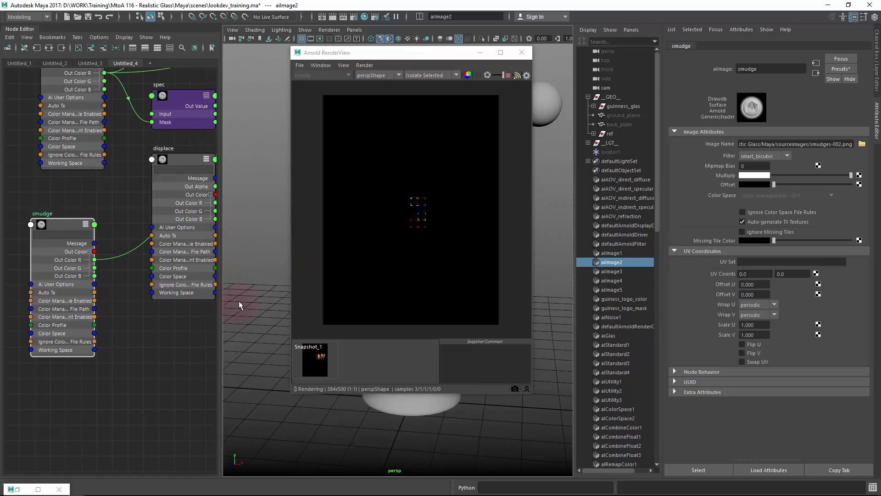
Step: Collapse the displace node and move it and displacementShader2 lower in the graph, clear of aiGlas
click(84, 205)
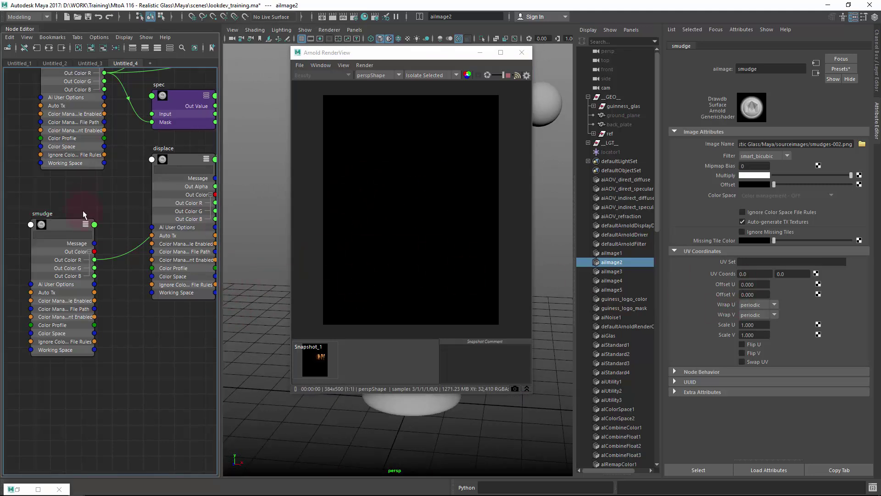
alt+middle_drag(162, 195, 50, 276)
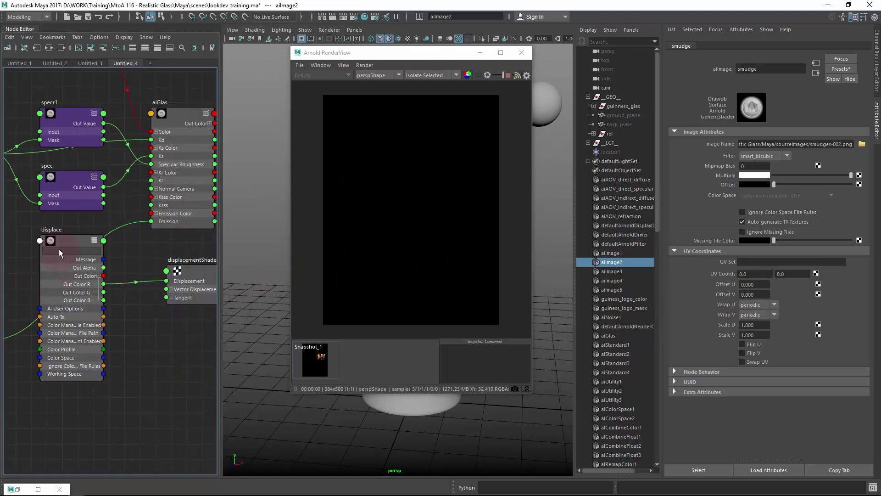
drag(61, 243, 87, 355)
key(1)
alt+middle_drag(185, 274, 71, 291)
drag(73, 290, 85, 352)
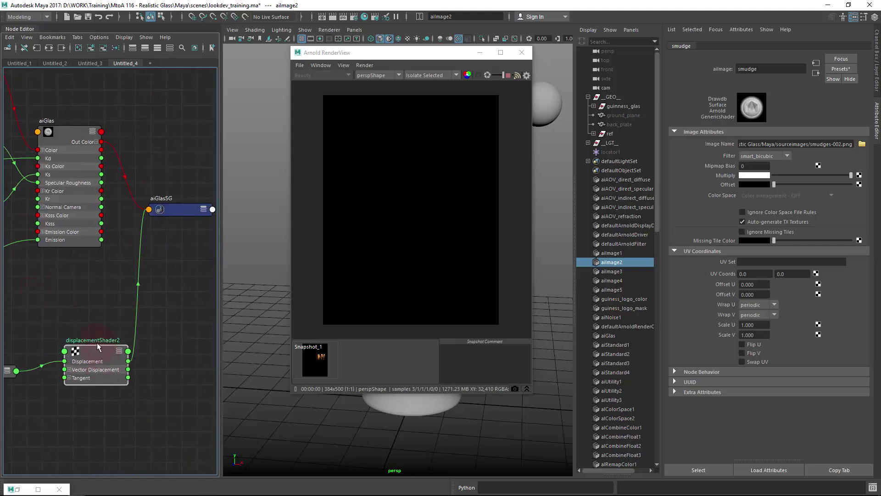
alt+middle_drag(90, 295, 192, 240)
Step: Switch the render view to Shading and back to Isolate Selected, and isolate the smudge texture on the glass
click(424, 82)
click(422, 83)
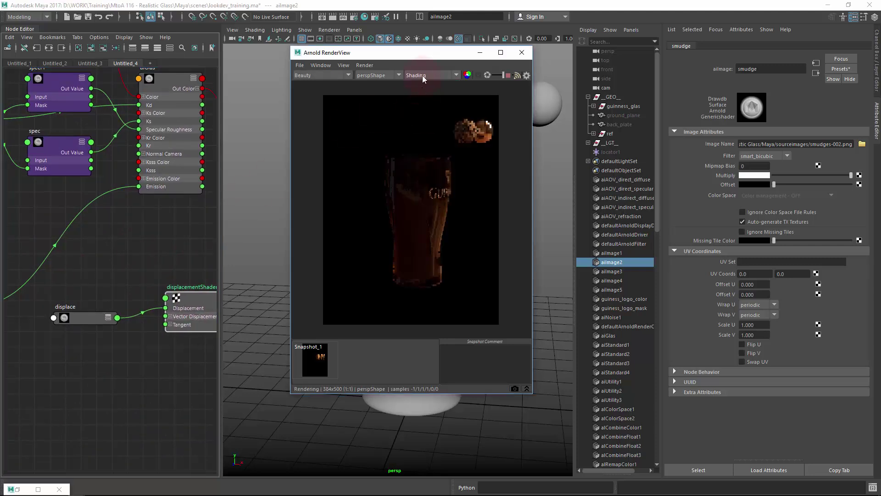
click(423, 74)
click(422, 137)
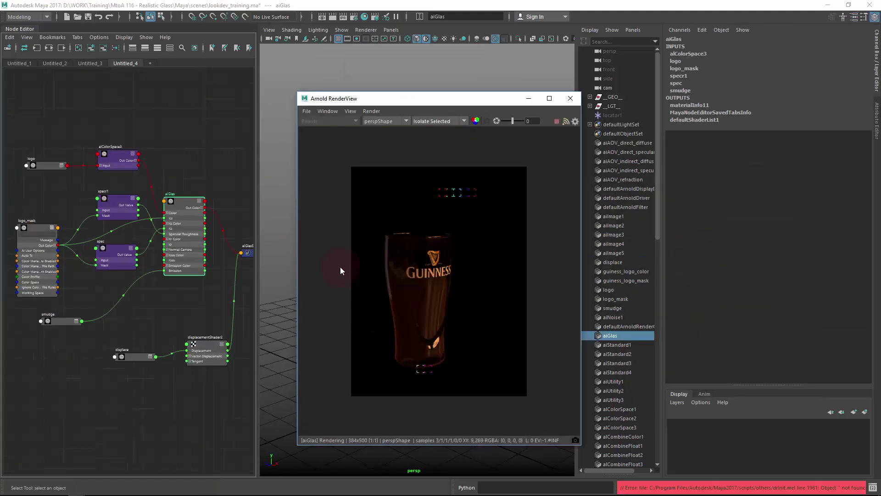
drag(432, 104, 435, 89)
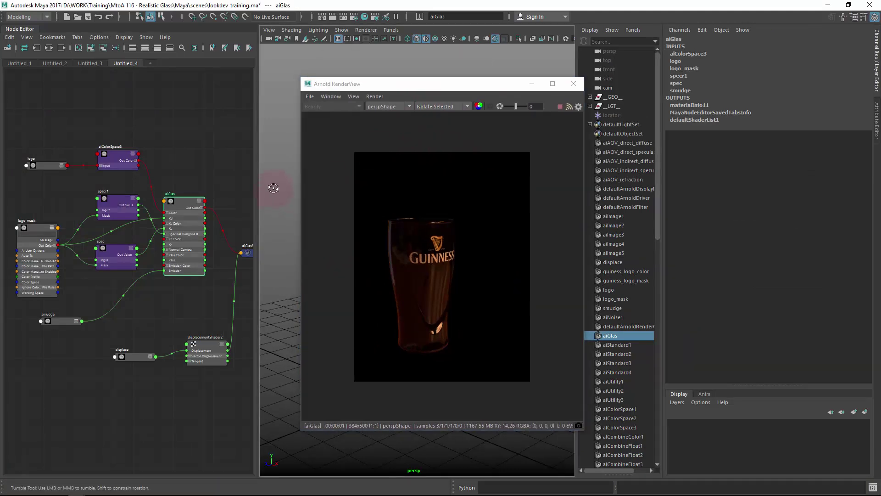
click(64, 323)
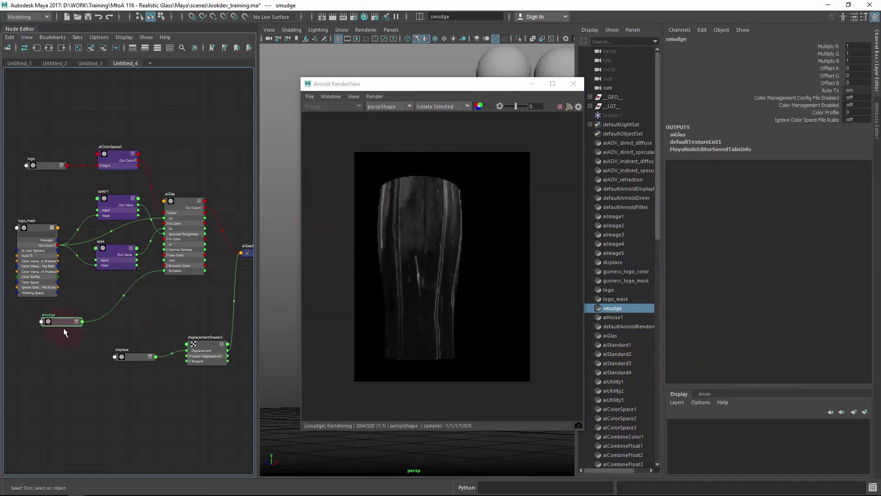
alt+drag(290, 260, 155, 257)
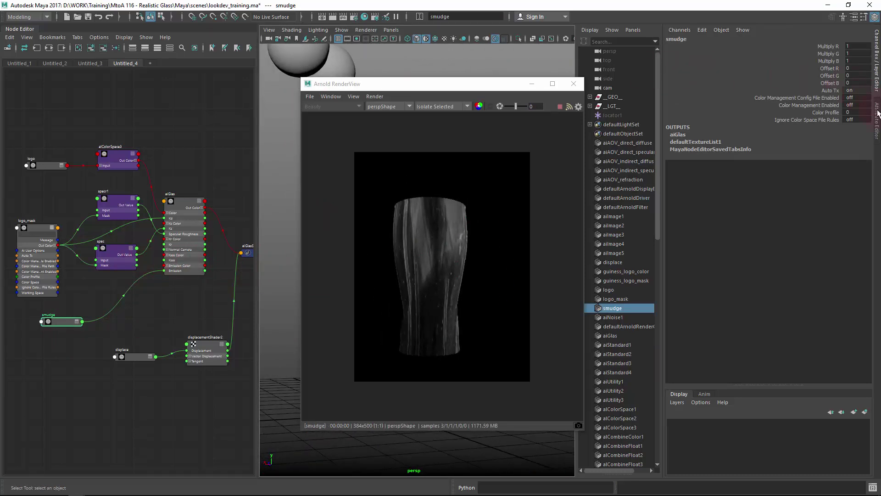
Step: Set the smudge texture's Scale U to 0.970, Scale V to 3.360, and both Wrap U and Wrap V to file
click(877, 120)
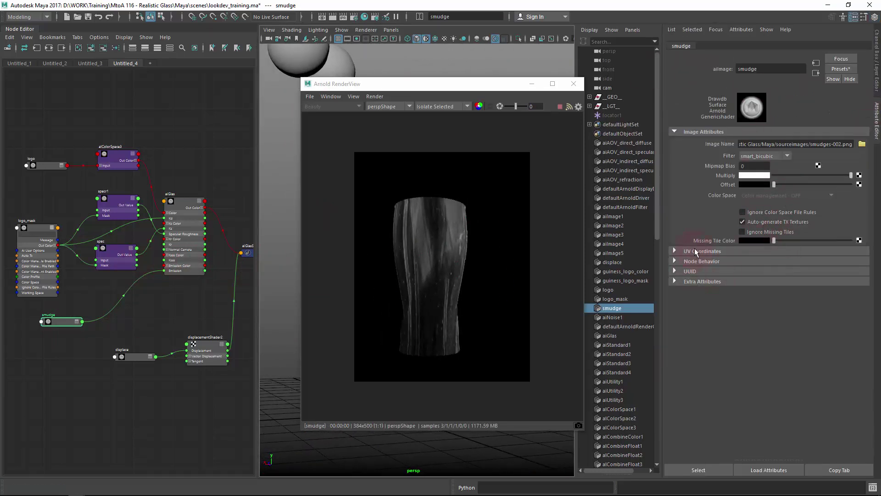
click(696, 251)
mouse_move(762, 326)
ctrl+mouse_down()
mouse_move(753, 326)
mouse_move(880, 340)
mouse_move(771, 319)
ctrl+mouse_up()
click(753, 306)
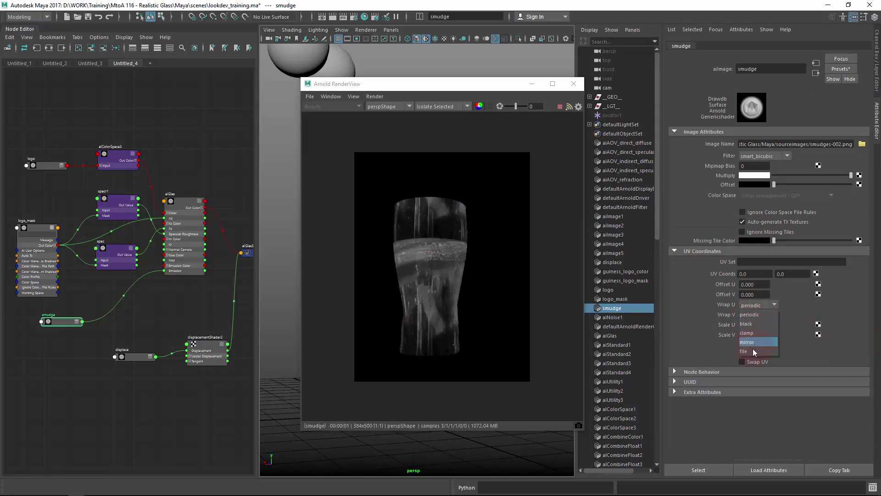
click(747, 352)
click(754, 314)
click(745, 361)
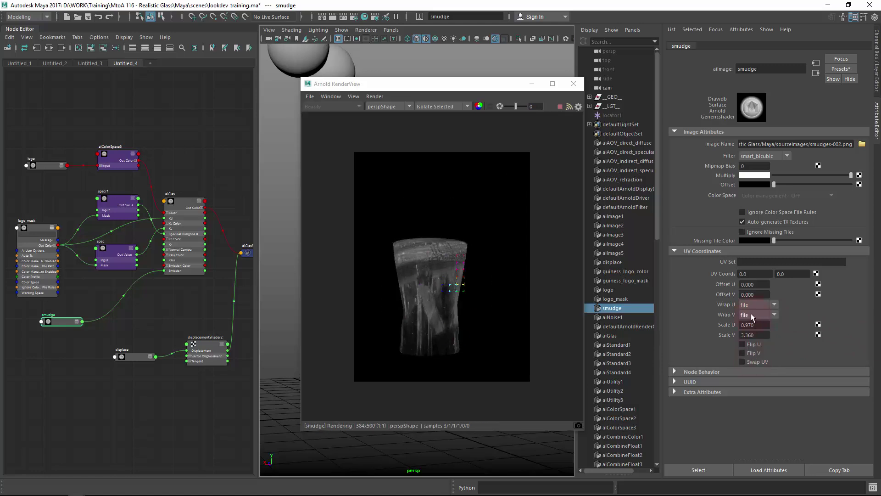
Step: Raise the smudge texture's Offset slightly and set Scale U to 1.380 and Scale V to 3.400
drag(775, 184, 774, 190)
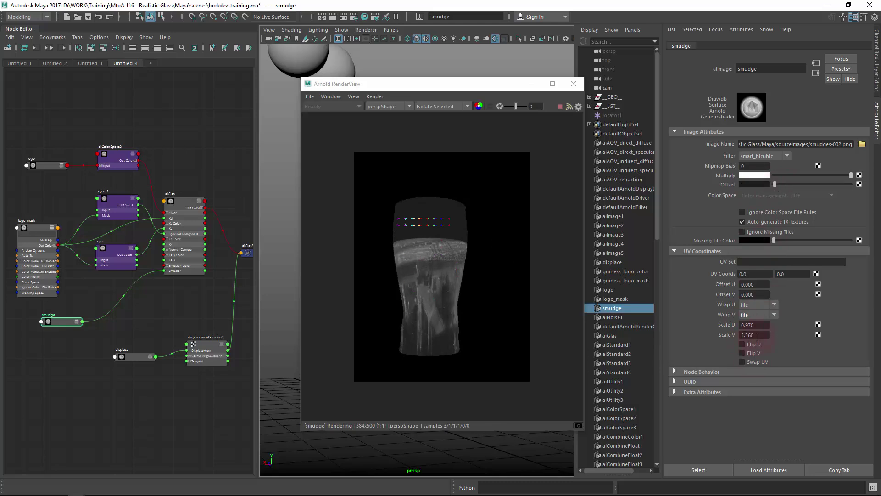
mouse_move(759, 325)
ctrl+mouse_down()
mouse_move(716, 326)
mouse_move(793, 328)
mouse_move(748, 321)
ctrl+mouse_up()
alt+drag(485, 449, 404, 450)
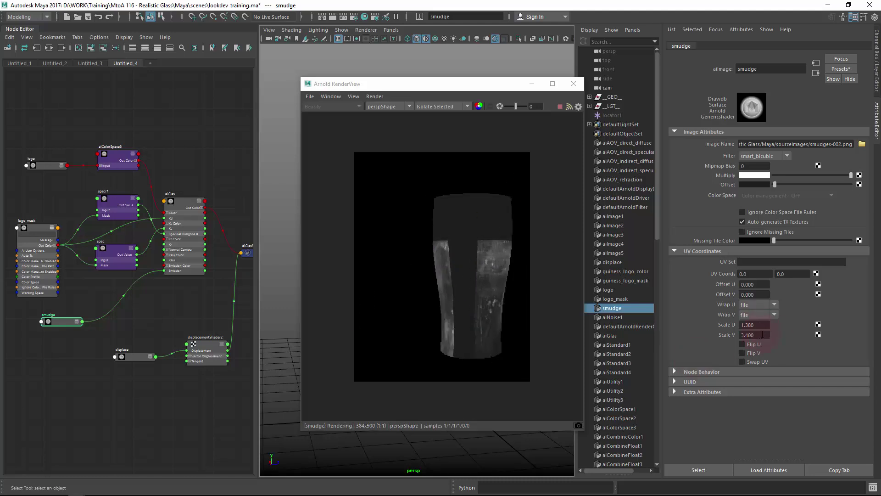
Step: Set the smudge texture's Wrap U to mirror, Scale U to 2.290 and Scale V to 3.230
ctrl+drag(761, 334, 753, 324)
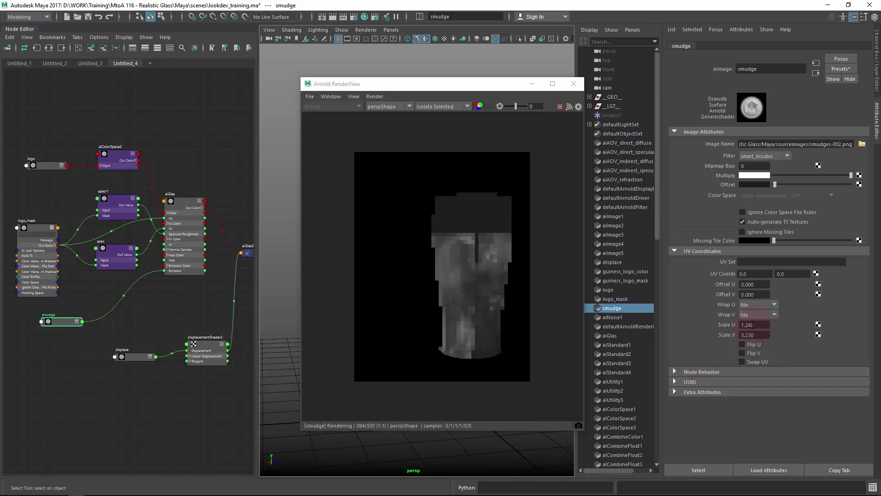
click(753, 309)
click(753, 344)
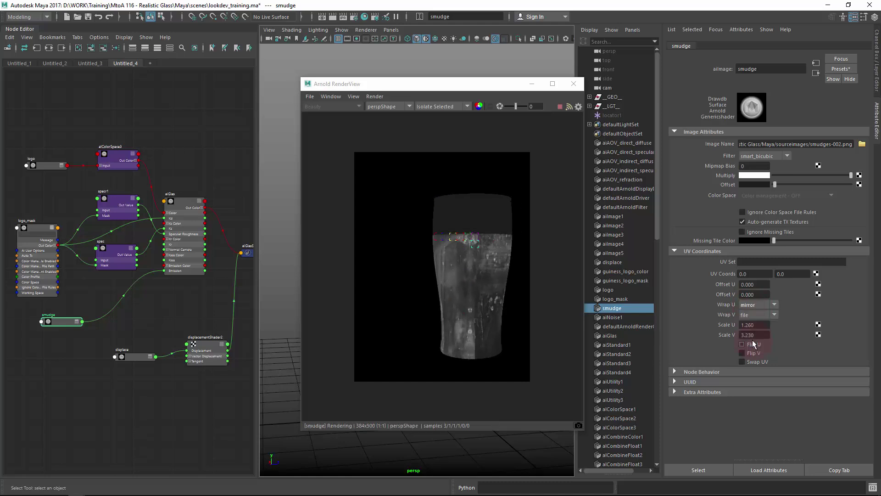
ctrl+drag(753, 324, 772, 329)
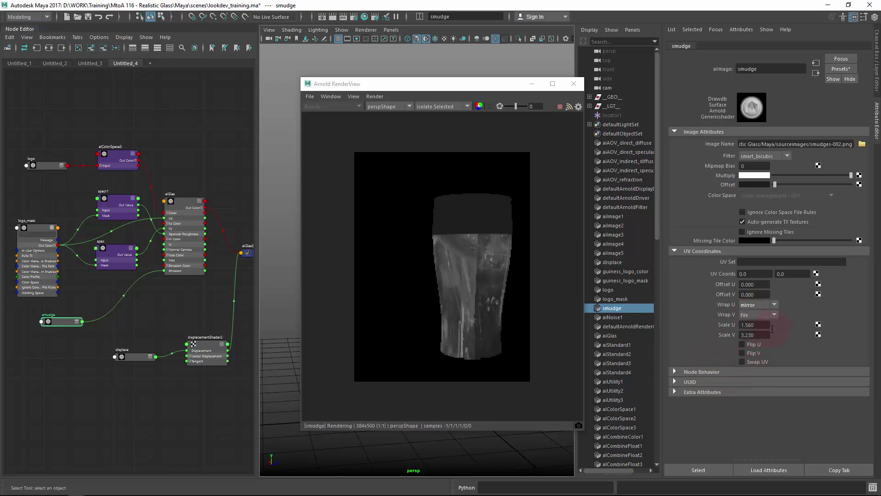
ctrl+drag(772, 330, 807, 328)
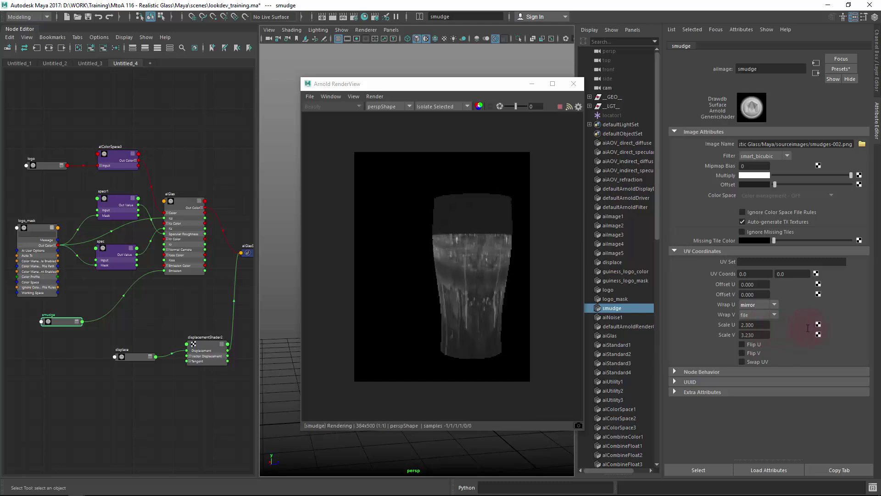
mouse_move(324, 345)
middle_down()
mouse_move(348, 348)
mouse_move(312, 351)
middle_up()
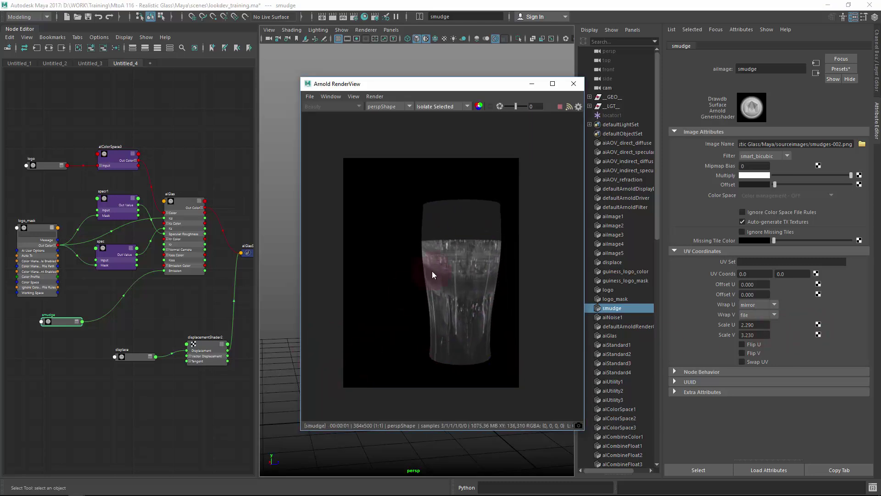
Step: Move the render view higher and set the smudge texture's Offset U to 0.040, Offset V to -0.010, Scale U to 2.340 and Scale V to 2.430
drag(436, 84, 406, 23)
alt+drag(449, 395, 549, 391)
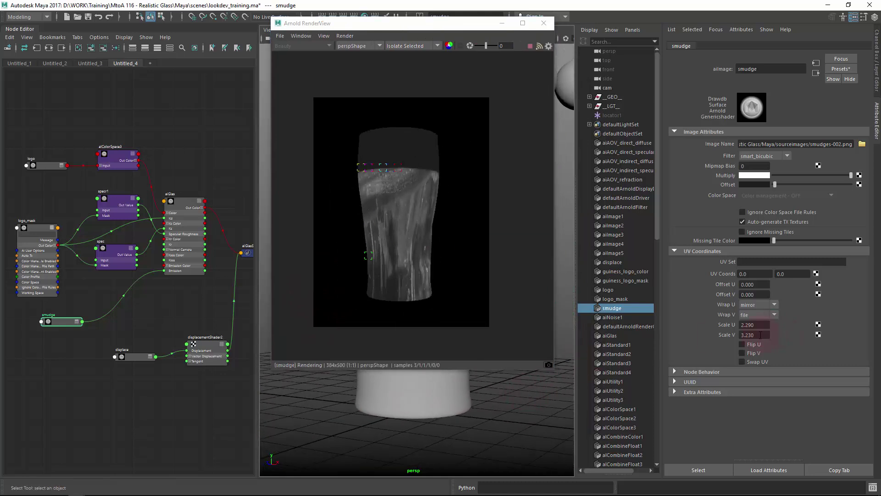
ctrl+drag(760, 335, 761, 336)
ctrl+drag(759, 284, 759, 295)
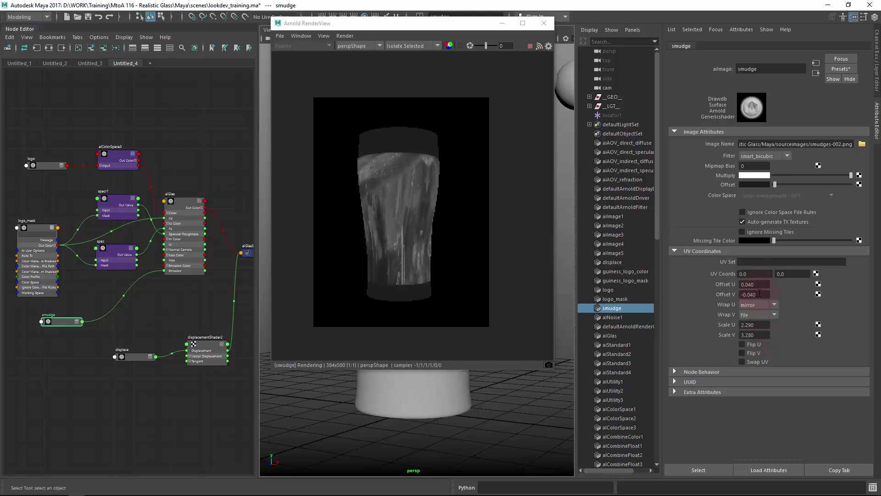
mouse_move(762, 335)
ctrl+mouse_down()
mouse_move(742, 348)
mouse_move(762, 327)
ctrl+mouse_up()
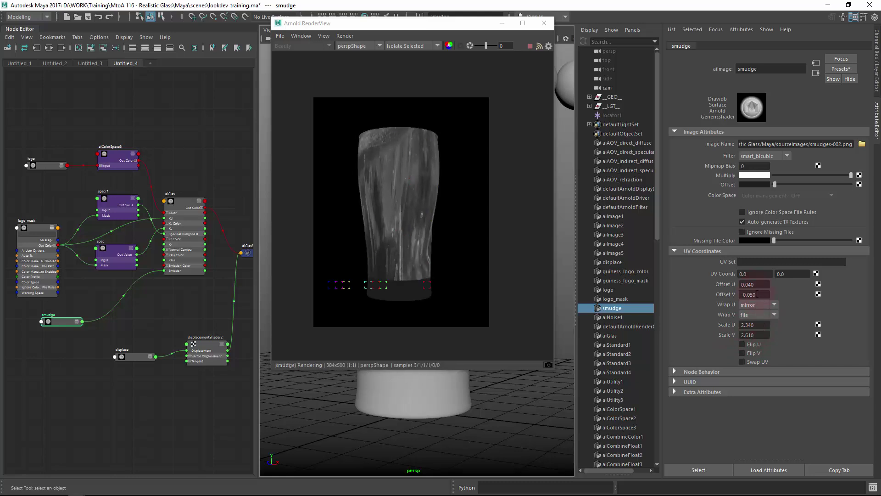
ctrl+drag(757, 293, 759, 298)
mouse_move(763, 335)
ctrl+mouse_down()
mouse_move(765, 343)
mouse_move(771, 337)
mouse_move(750, 346)
ctrl+mouse_up()
Step: Set the smudge texture's Scale U to 1.660 and inspect the smudges up close from around the glass
alt+drag(527, 393, 424, 387)
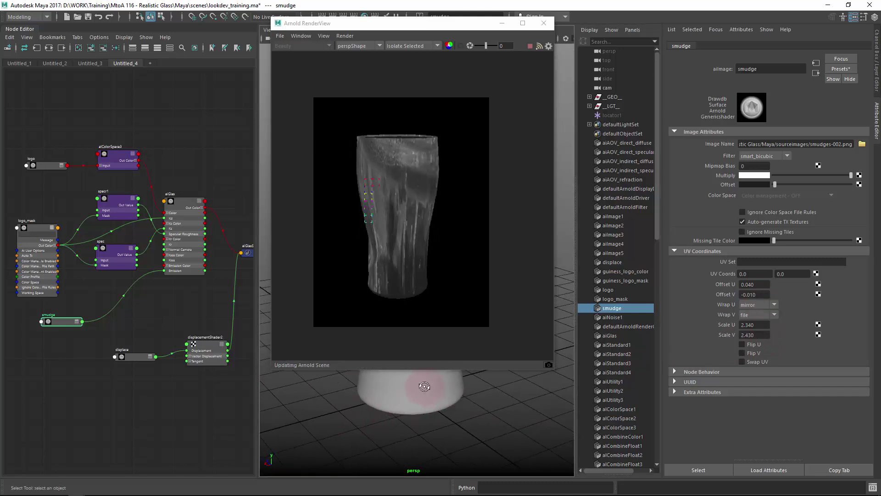
alt+right_drag(395, 395, 423, 404)
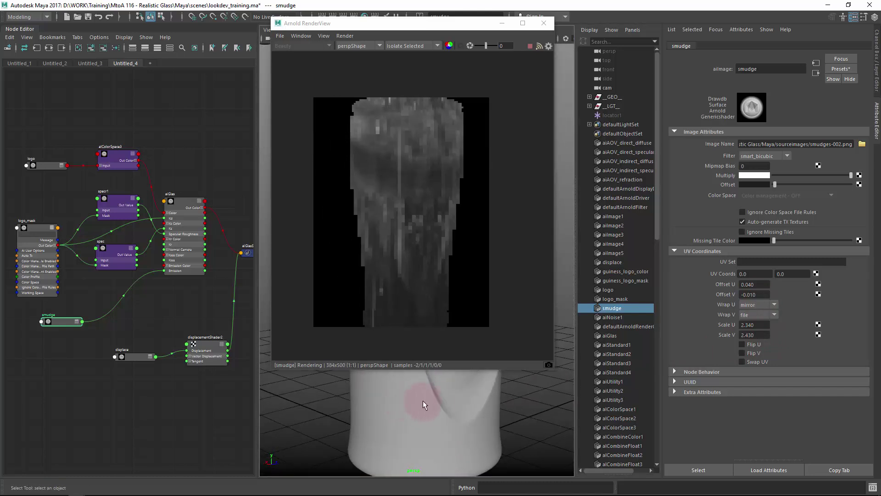
mouse_move(765, 324)
ctrl+mouse_down()
mouse_move(806, 323)
mouse_move(712, 330)
mouse_move(728, 327)
ctrl+mouse_up()
mouse_move(488, 398)
alt+mouse_down()
mouse_move(439, 399)
mouse_move(448, 384)
mouse_move(494, 395)
alt+mouse_up()
scroll(493, 395, up, 3)
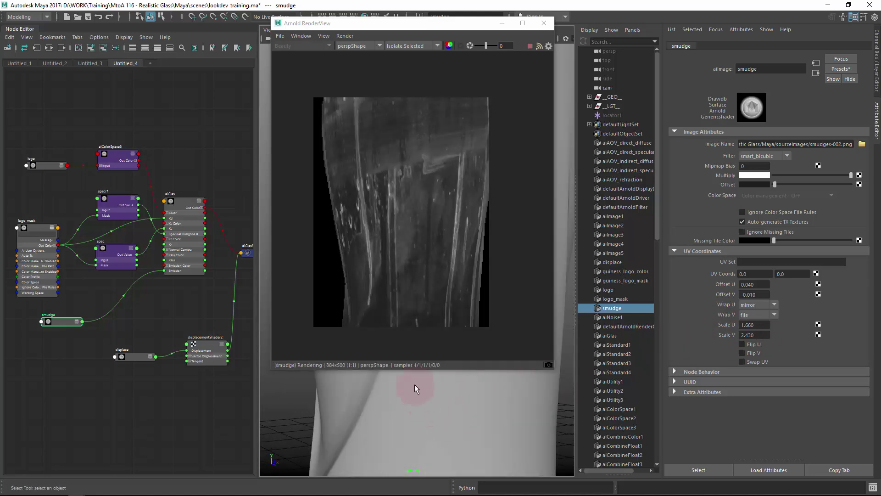
alt+drag(390, 408, 419, 419)
click(447, 230)
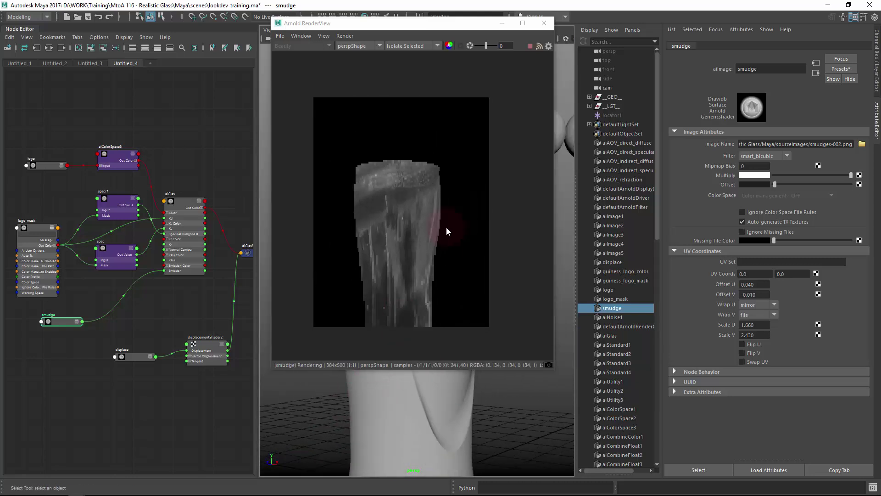
Step: Switch the render view's camera to camShape to check the smudges from the shot angle
click(349, 45)
click(362, 63)
click(389, 297)
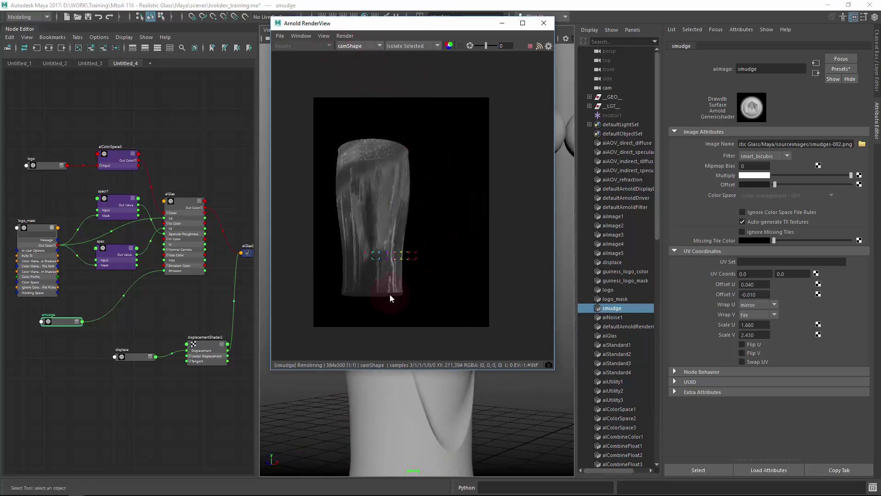
click(422, 225)
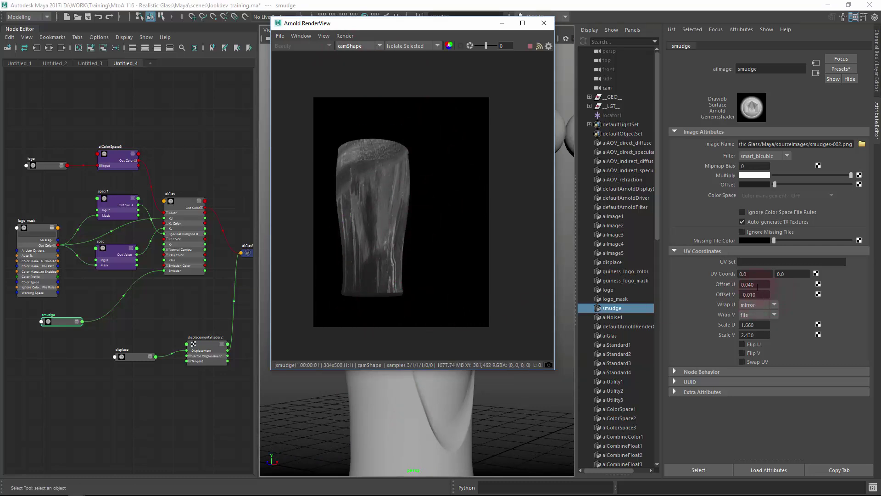
Step: Set the smudge texture's Wrap V to mirror, Offset U to 0.000 and Offset V to -0.060
ctrl+drag(757, 286, 755, 284)
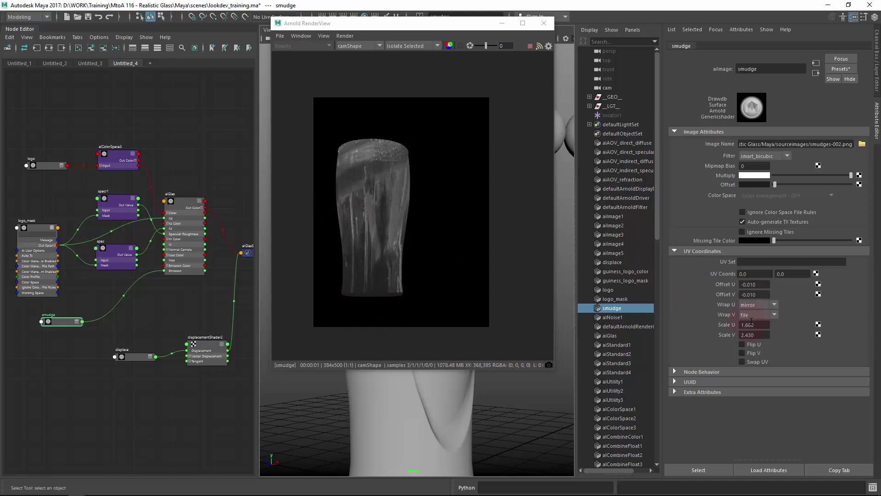
ctrl+drag(761, 284, 763, 294)
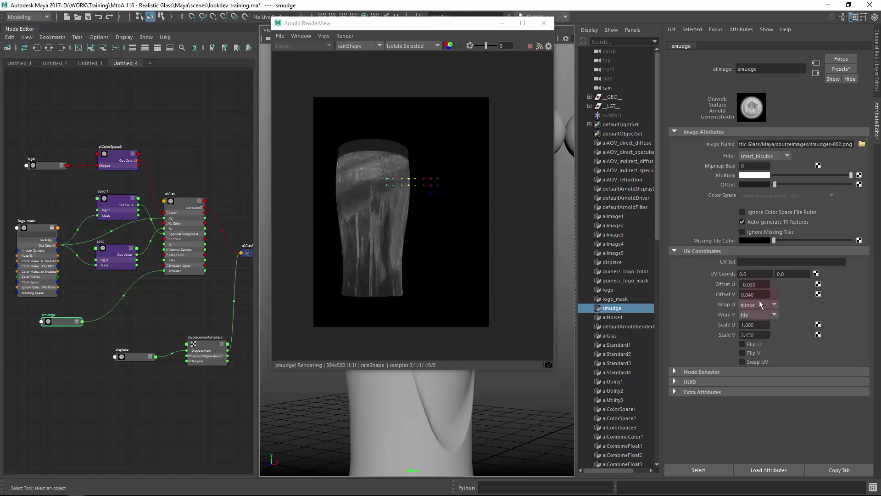
click(756, 314)
click(753, 352)
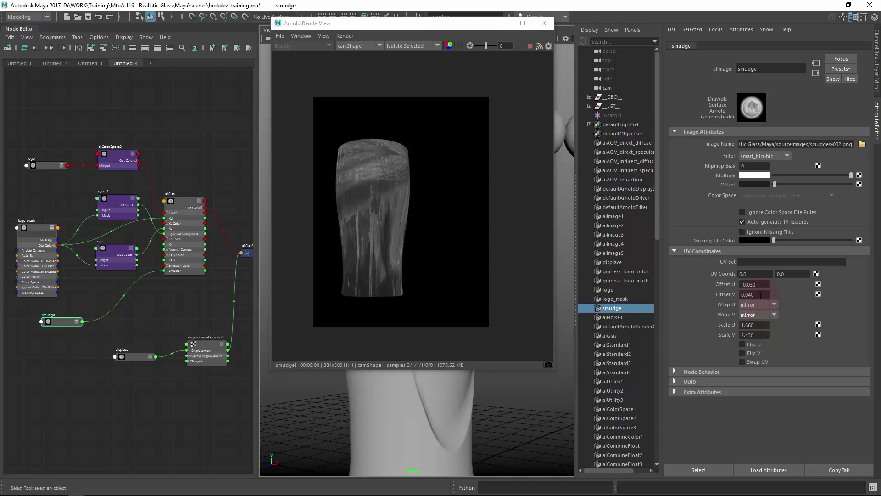
ctrl+drag(761, 296, 759, 285)
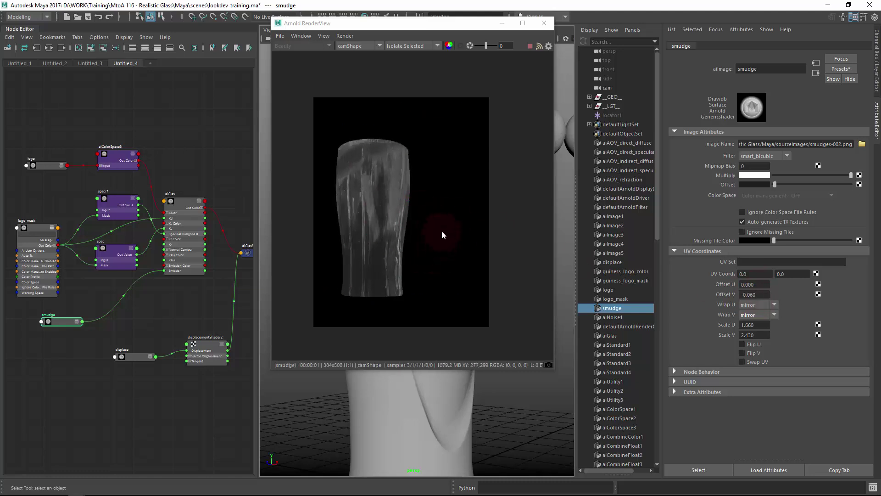
Step: Move the specr1 node below spec in the shading graph, clear of smudge, and save the scene
alt+middle_drag(98, 361, 200, 350)
scroll(174, 313, up, 3)
alt+middle_drag(224, 250, 163, 267)
scroll(162, 269, up, 1)
drag(176, 202, 172, 207)
drag(184, 115, 188, 283)
drag(183, 211, 177, 94)
drag(53, 168, 12, 79)
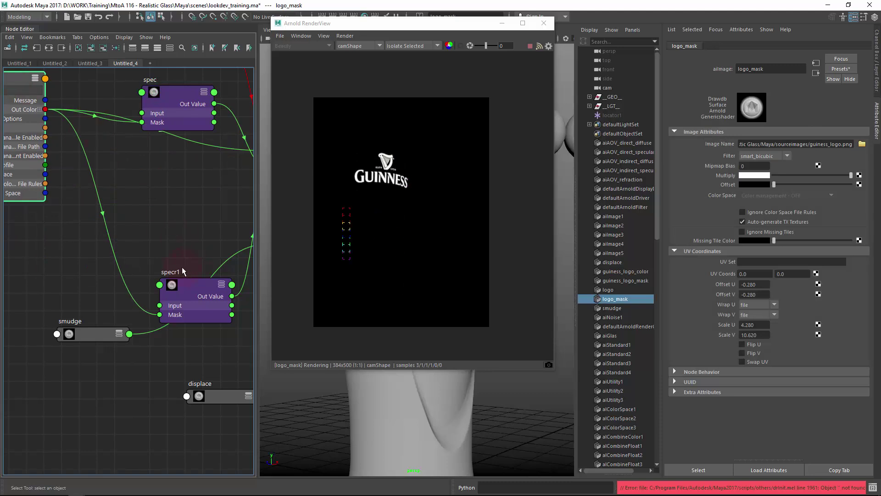
drag(195, 295, 160, 233)
key(ctrl+s)
click(163, 291)
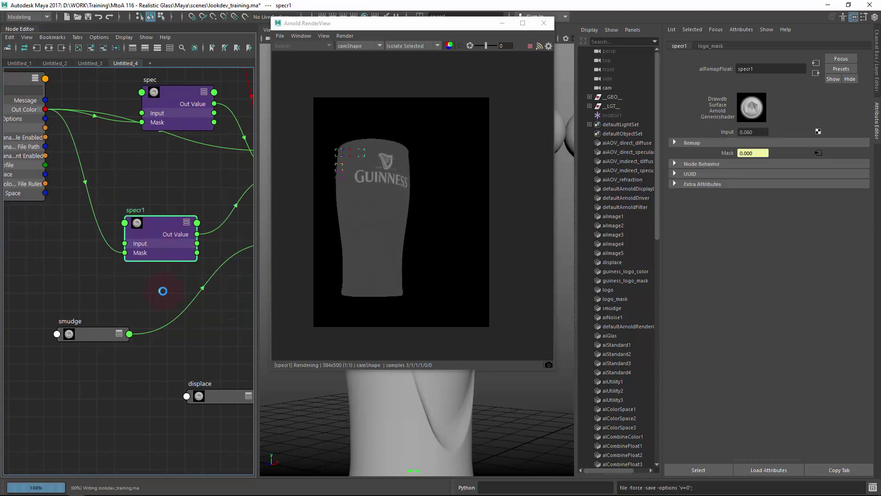
Step: Position the smudge node beneath specr1 in the graph, with free space between them and aiGlas
alt+middle_drag(166, 291, 107, 275)
drag(38, 324, 86, 338)
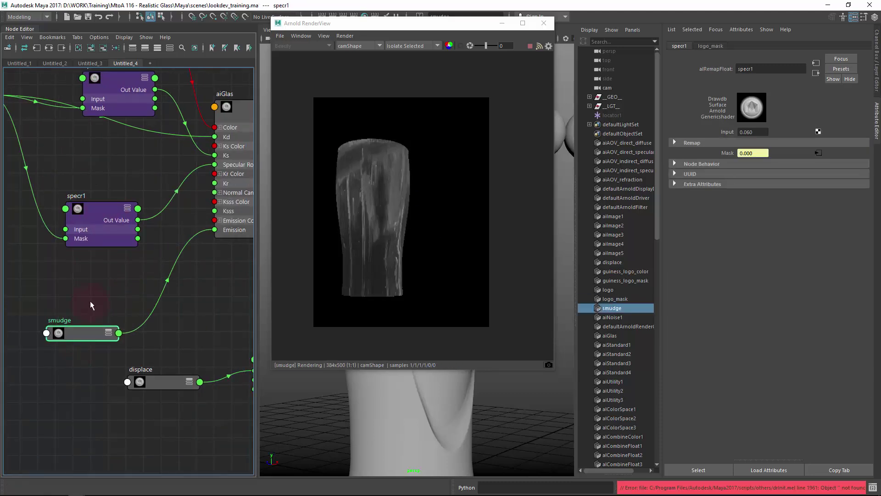
alt+middle_drag(91, 305, 155, 294)
drag(152, 220, 108, 223)
drag(140, 320, 117, 319)
click(155, 282)
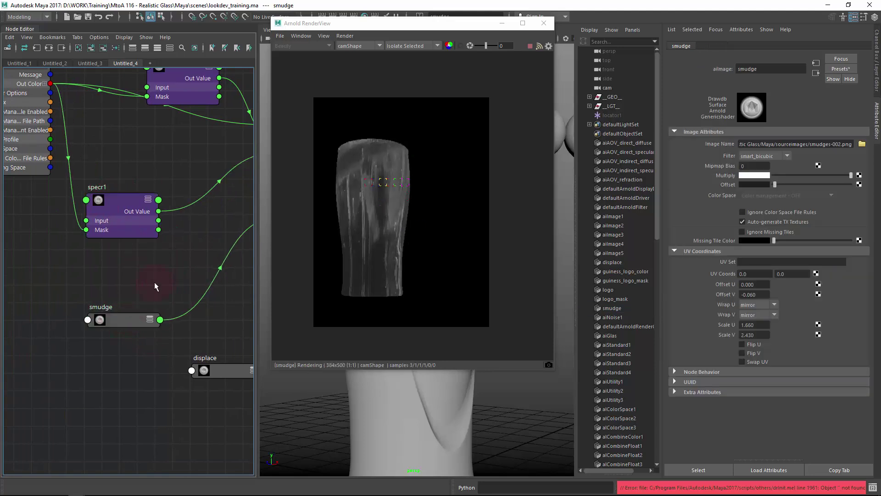
Step: Add an alCombineFloat node, expand its attributes and place it between specr1 and aiGlas
key(Tab)
text(alcomb)
key(Down)
key(Down)
key(Return)
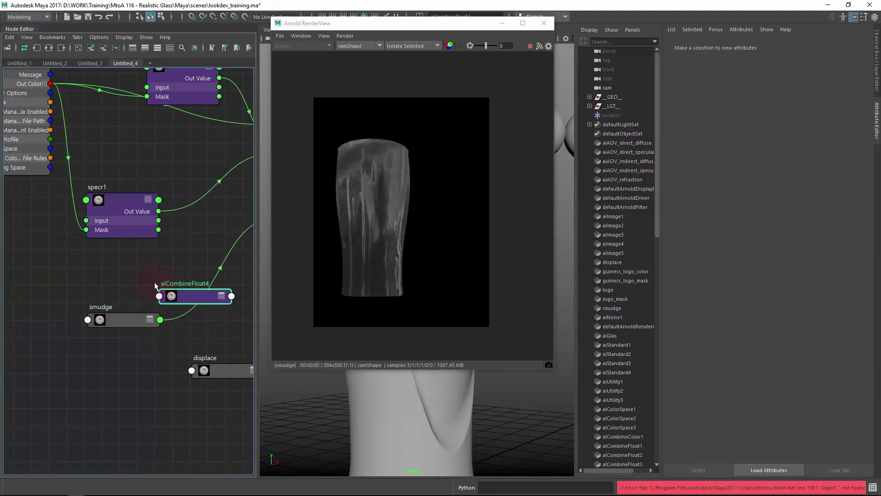
drag(183, 290, 206, 252)
key(3)
alt+middle_drag(183, 247, 138, 251)
drag(183, 253, 195, 232)
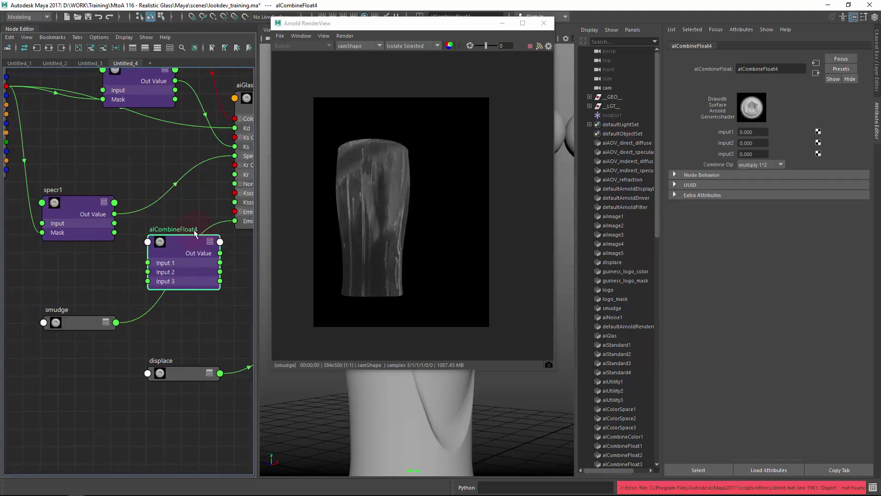
Step: Connect specr1 to the combine node's Input 1 and smudge's Out Color R to Input 2, and feed its Out Value into aiGlas's Specular Roughness
click(91, 328)
key(3)
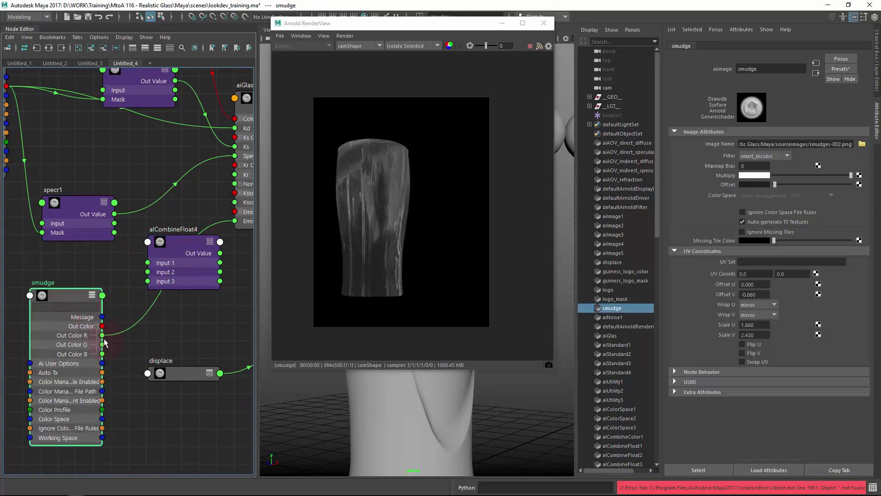
drag(146, 274, 148, 262)
alt+middle_drag(197, 240, 141, 267)
mouse_move(142, 267)
mouse_down()
mouse_move(132, 261)
mouse_move(181, 251)
mouse_move(166, 217)
mouse_move(178, 183)
mouse_up()
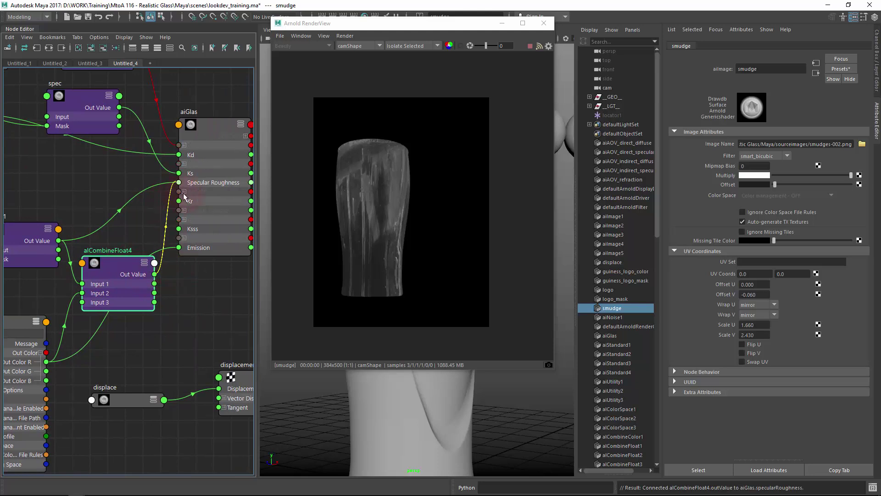
Step: Disconnect smudge from aiGlas's Emission, and collapse and tidy the smudge, specr1 and combine nodes
click(168, 248)
key(Delete)
alt+middle_drag(95, 266, 183, 194)
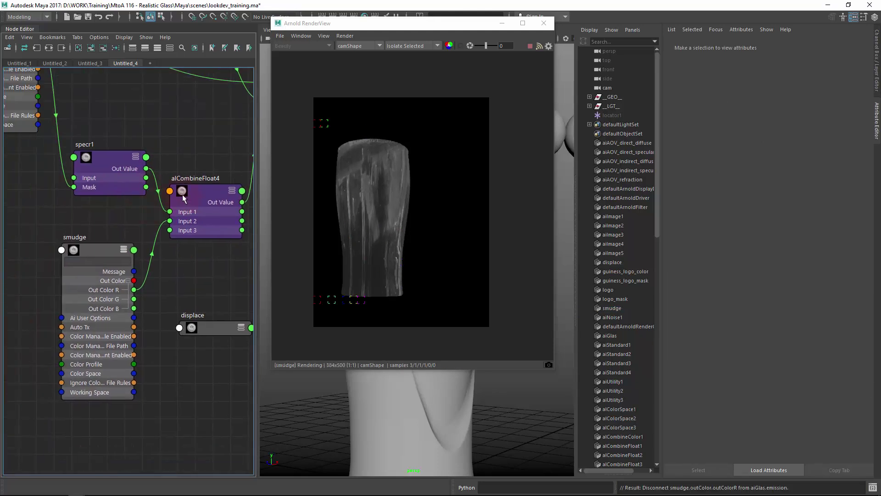
mouse_move(95, 249)
mouse_down()
mouse_move(98, 257)
mouse_move(96, 232)
mouse_up()
key(1)
mouse_move(107, 164)
mouse_down()
mouse_move(95, 158)
mouse_move(88, 169)
mouse_up()
key(1)
drag(188, 195, 182, 197)
drag(75, 232, 38, 228)
drag(186, 194, 182, 196)
key(1)
Step: Set the combine node's Combine Op to add 1+2 and compare its result with specr1 in the render view
click(767, 164)
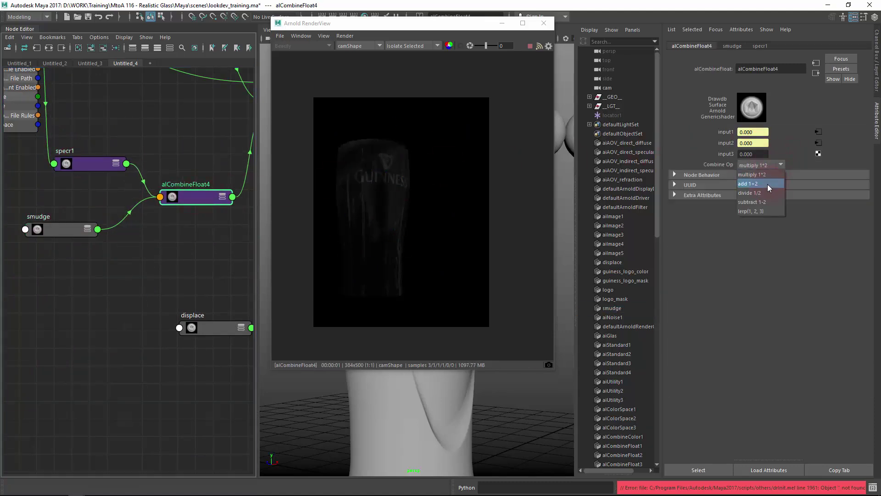
click(765, 184)
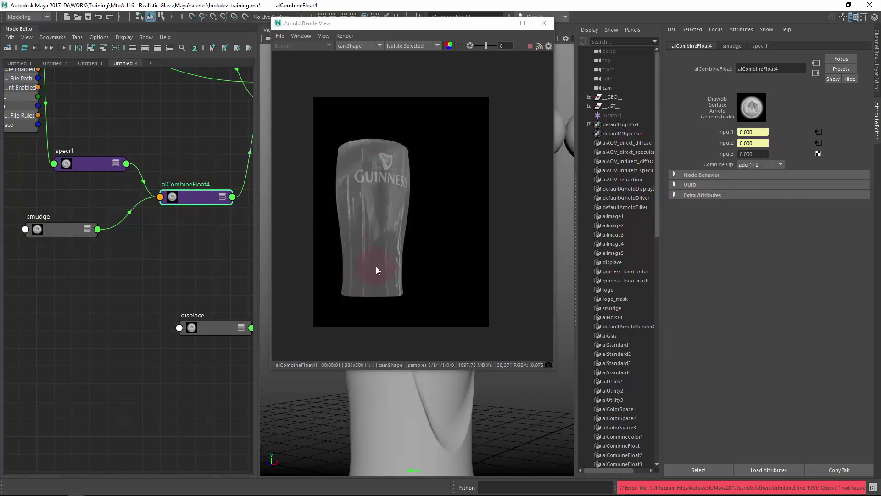
click(51, 170)
click(203, 203)
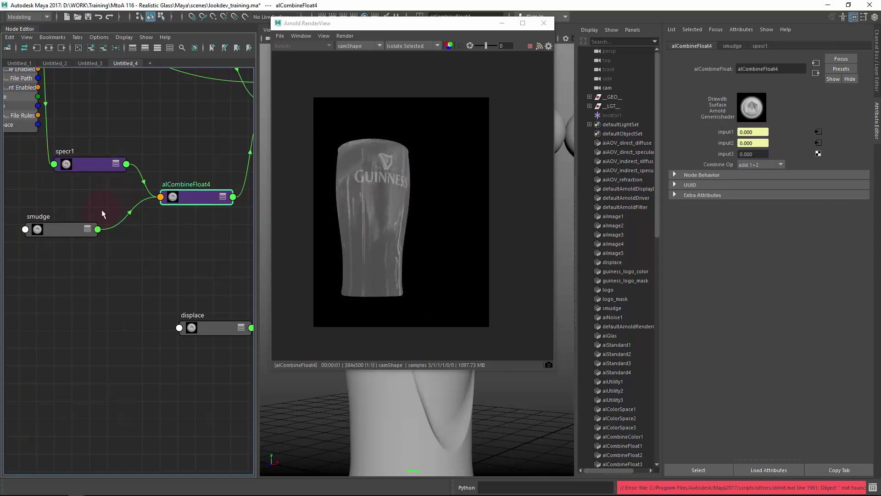
Step: Move smudge lower, add an alRemapFloat node next to it and expand the new node's attributes
drag(59, 228, 36, 271)
click(144, 264)
key(Tab)
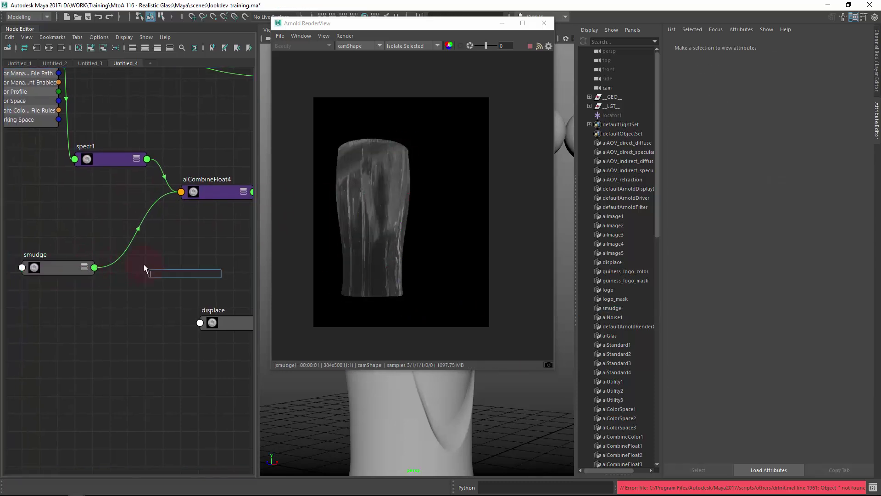
text(rem)
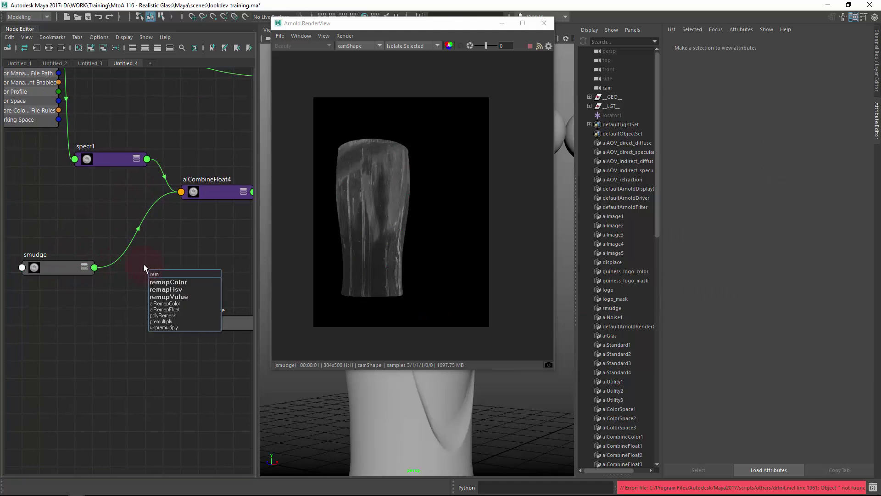
key(Down)
key(Down)
key(Down)
key(Down)
key(Down)
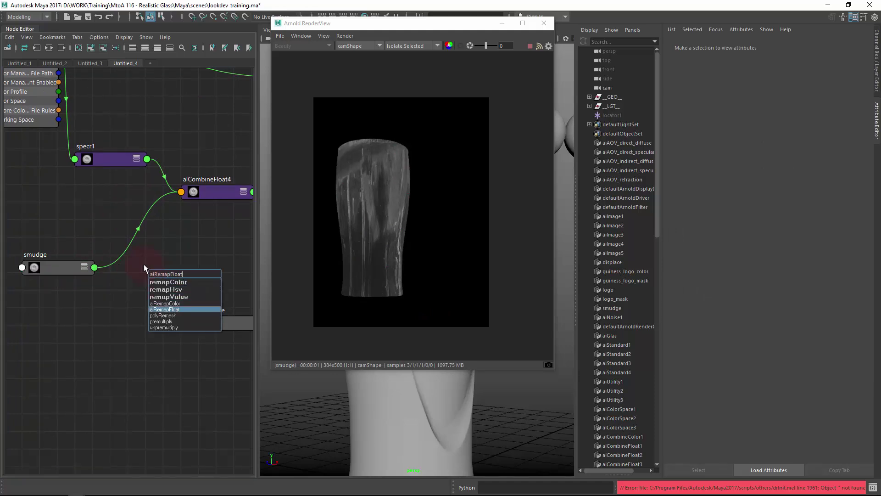
key(Return)
key(3)
Step: Connect smudge to the new remap node's Input and the remap's Out Value to the combine node's Input 2
click(56, 271)
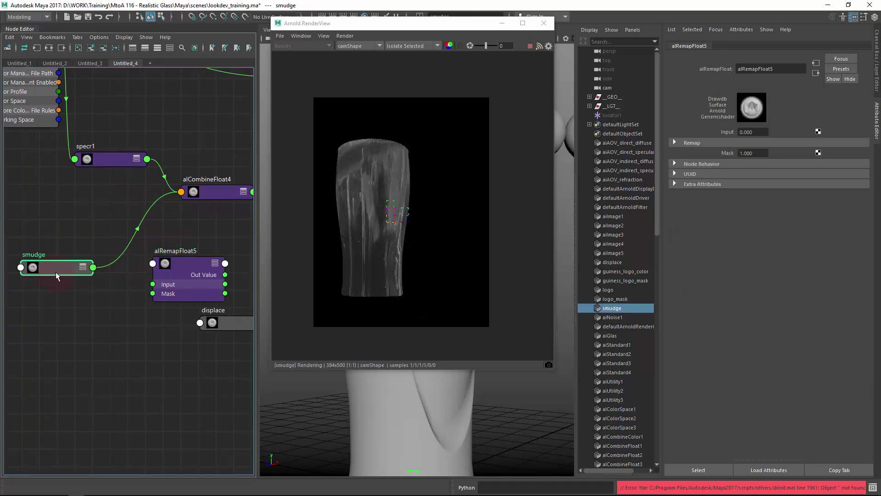
key(3)
drag(42, 262, 40, 260)
mouse_move(178, 273)
mouse_down()
mouse_move(186, 259)
mouse_move(149, 270)
mouse_move(169, 277)
mouse_up()
click(209, 196)
key(3)
drag(184, 242, 184, 241)
Step: Collapse the smudge and remap nodes and line them up in front of the combine node
key(1)
drag(164, 268, 128, 255)
drag(23, 260, 0, 246)
key(1)
drag(151, 261, 125, 245)
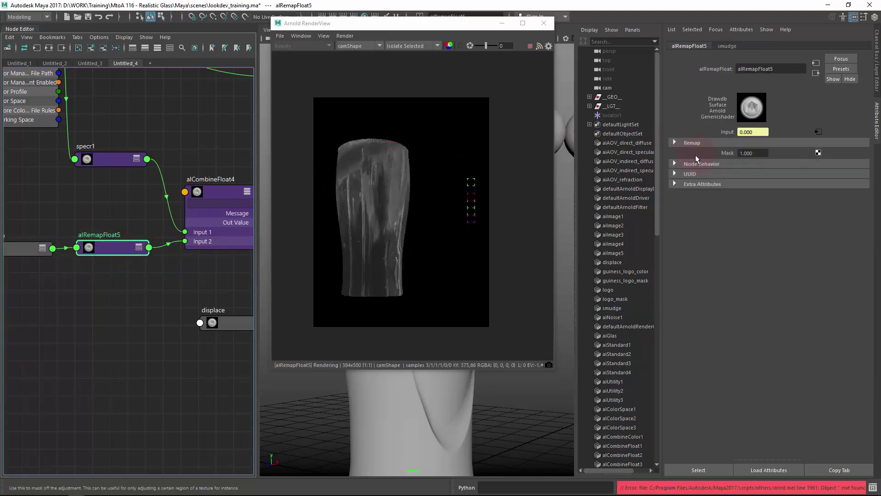
Step: Expand the Remap attributes of alRemapFloat5 and set Input min to 0.015 and Input max to 1.030
click(716, 142)
click(764, 155)
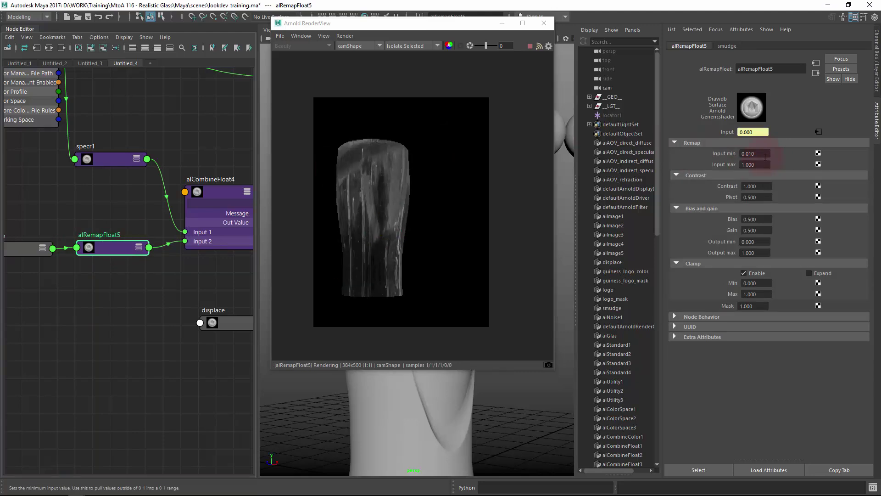
scroll(464, 411, up, 3)
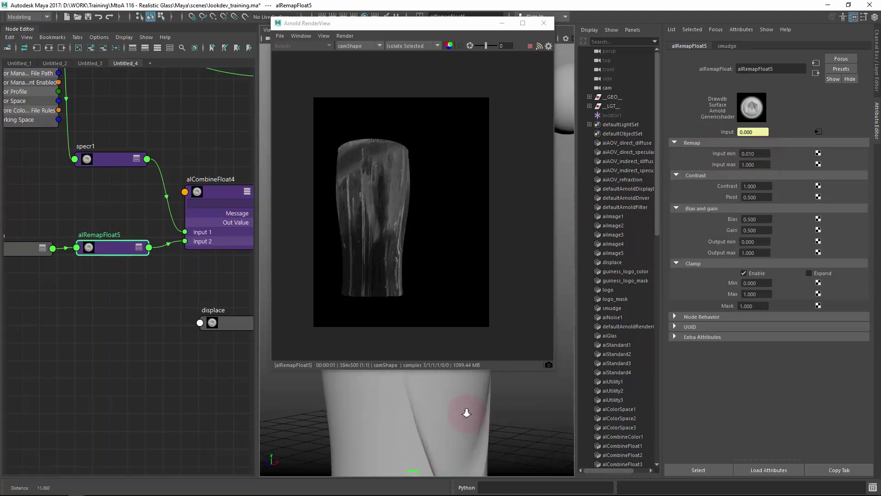
ctrl+drag(762, 156, 764, 156)
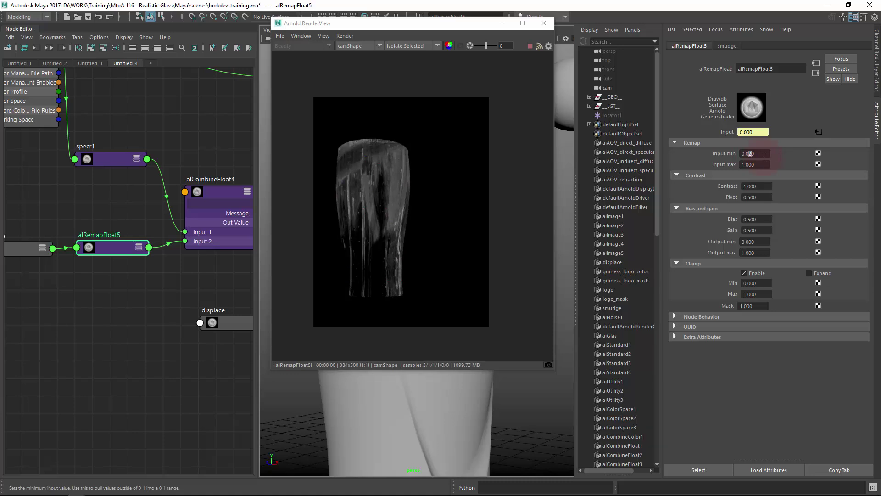
key(Return)
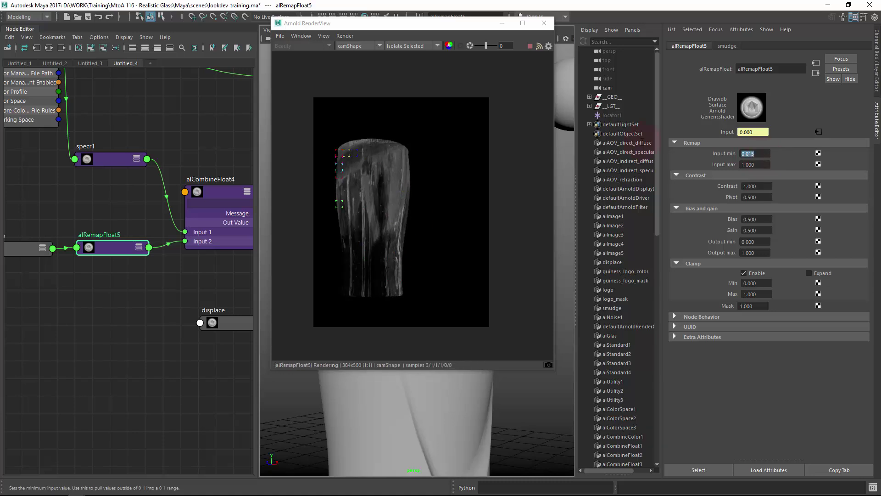
ctrl+drag(750, 166, 751, 166)
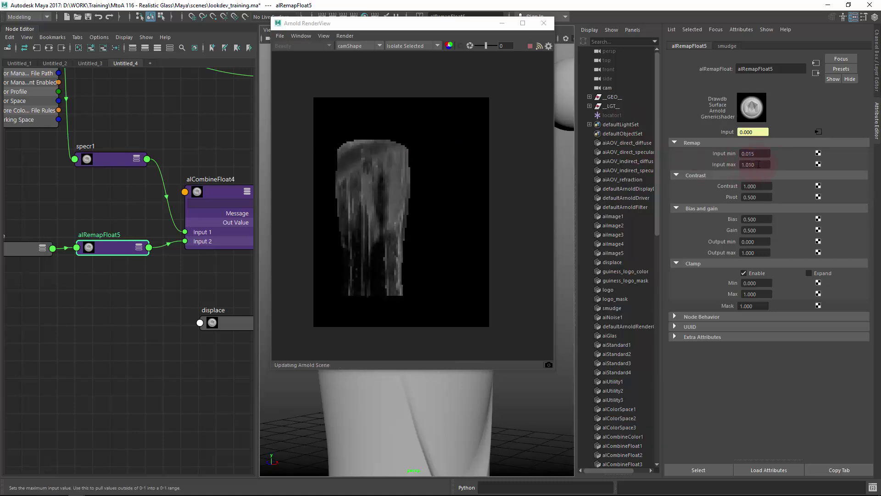
Step: Check alCombineFloat4, then view the direct_specular shading through perspShape with a render region around the middle of the glass
drag(218, 192, 217, 189)
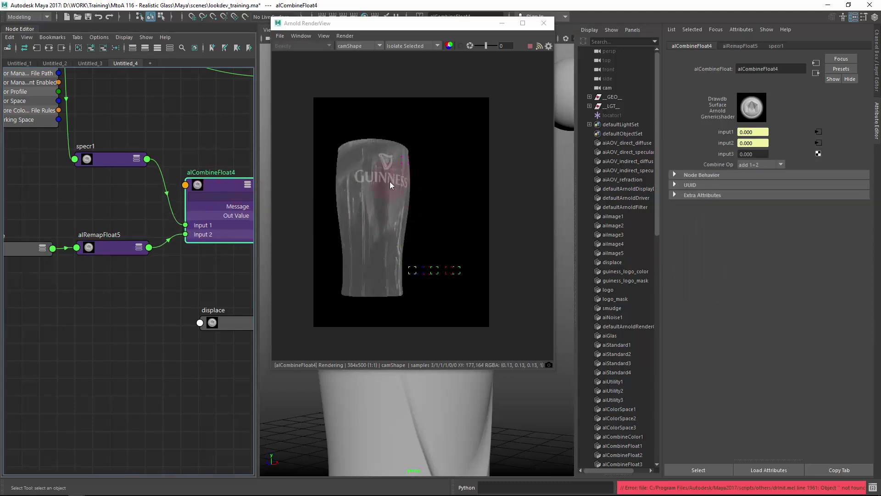
click(410, 46)
click(404, 55)
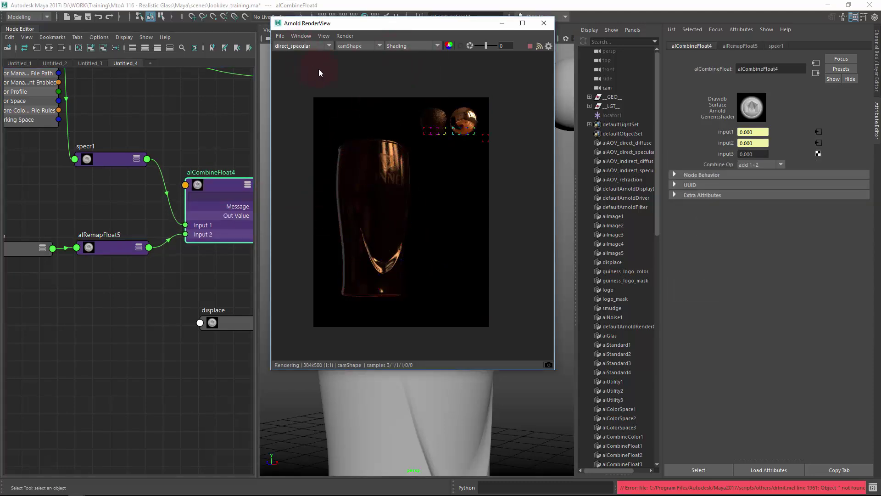
click(298, 65)
click(359, 46)
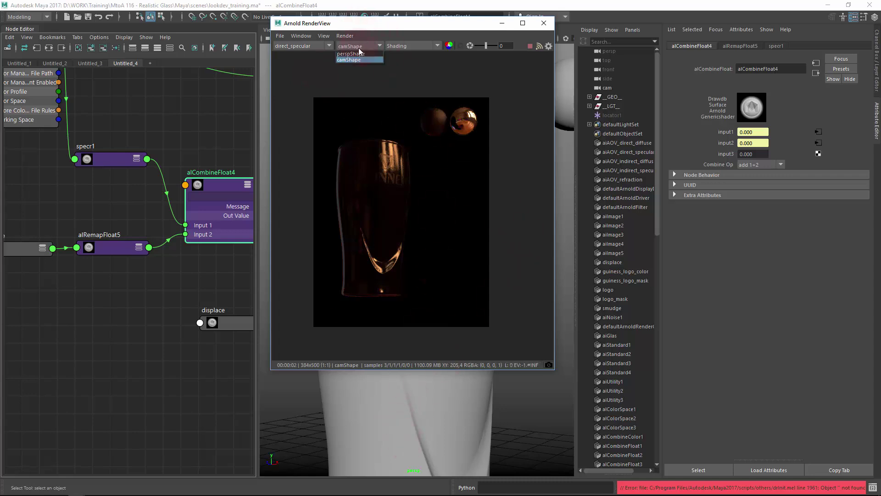
mouse_move(423, 399)
alt+mouse_down()
mouse_move(429, 405)
mouse_move(423, 387)
mouse_move(446, 399)
mouse_move(408, 397)
mouse_move(418, 411)
alt+mouse_up()
mouse_move(434, 129)
shift+mouse_down()
mouse_move(388, 244)
mouse_move(357, 290)
shift+mouse_up()
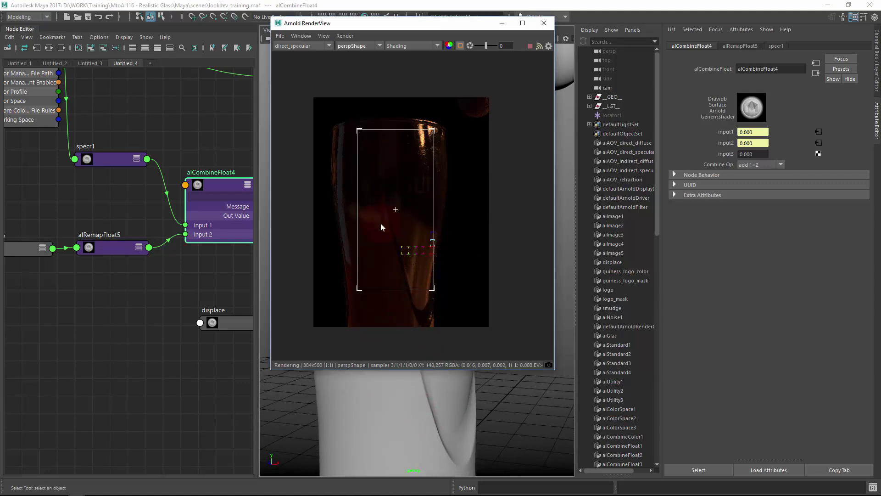
Step: Isolate alRemapFloat5 in the full-frame render and set its Input max to 0.180 and Output max to 0.560
click(106, 254)
alt+middle_drag(170, 222, 191, 207)
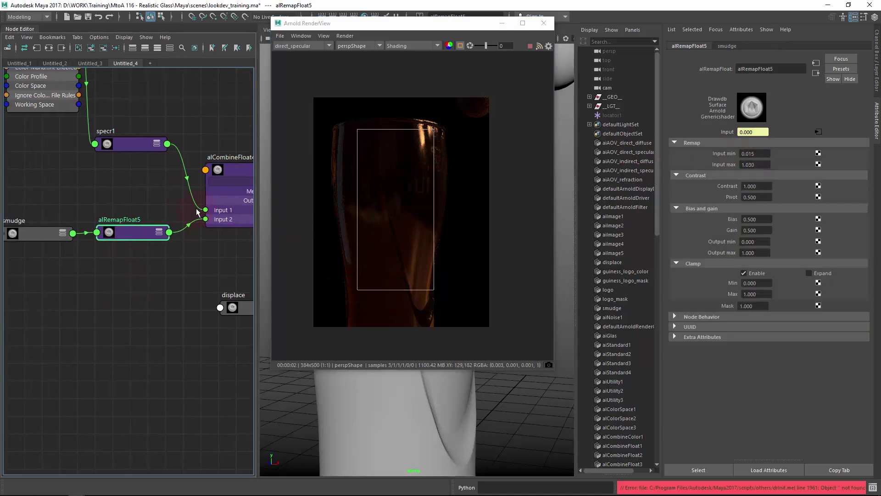
click(406, 47)
click(403, 108)
click(120, 304)
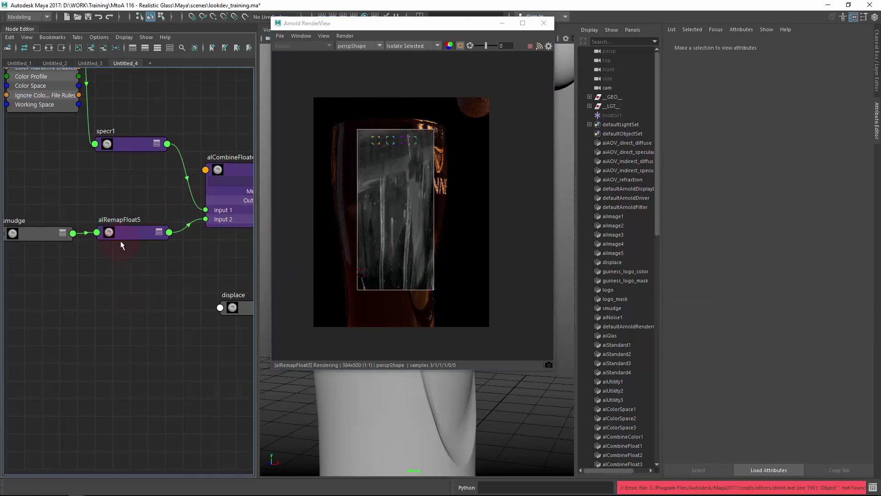
click(125, 233)
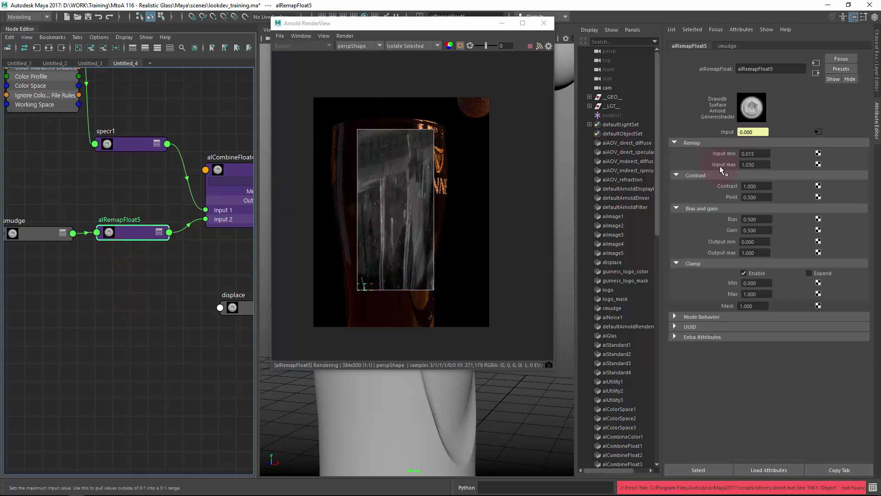
mouse_move(751, 165)
ctrl+mouse_down()
mouse_move(719, 168)
mouse_move(757, 168)
ctrl+mouse_up()
click(472, 236)
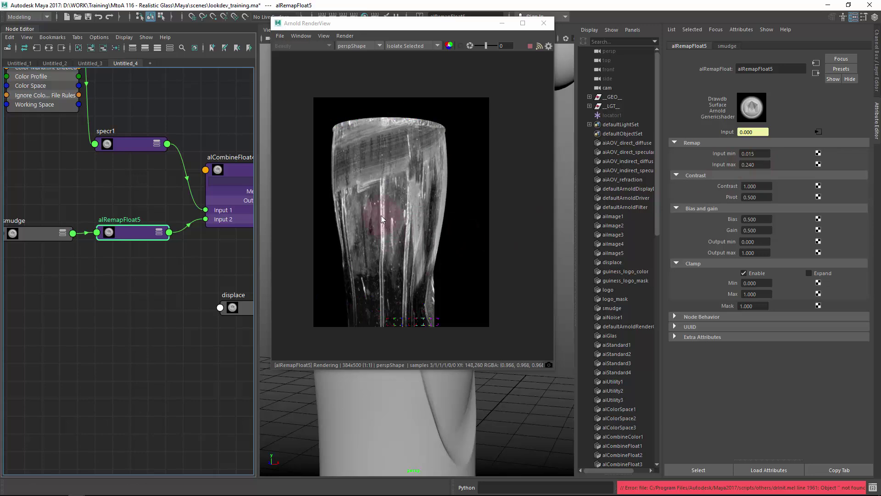
ctrl+drag(760, 165, 762, 167)
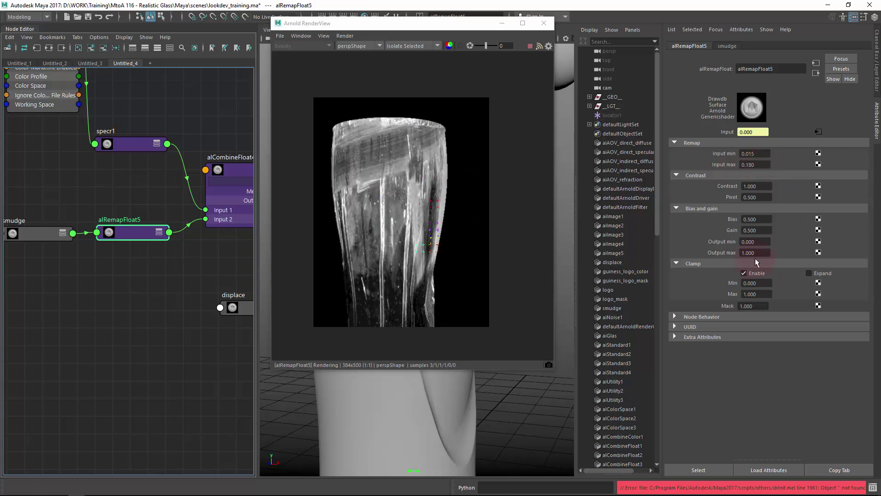
ctrl+drag(758, 253, 739, 257)
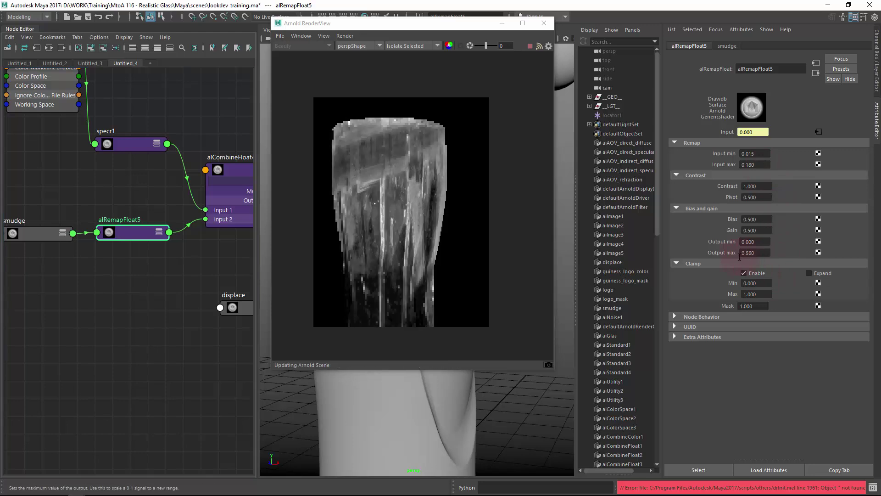
Step: Inspect alCombineFloat4 isolated, return the render to Beauty shading and examine the glass around the Guinness logo
click(229, 174)
click(426, 45)
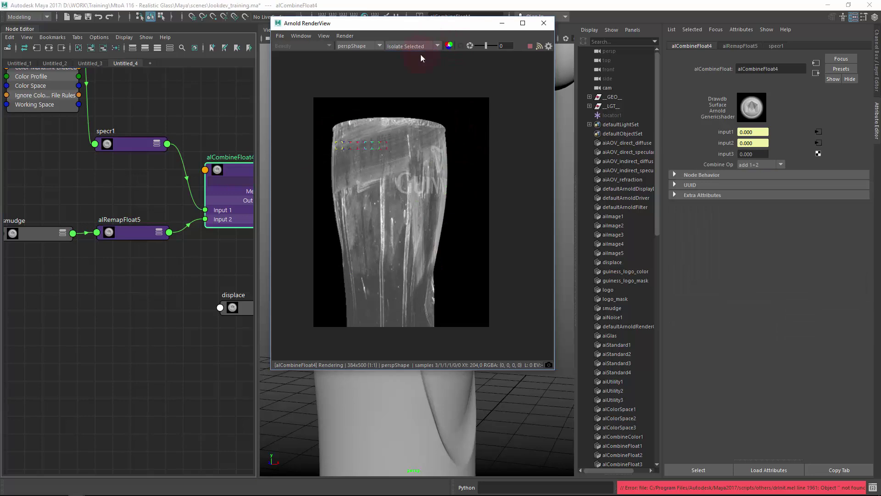
click(384, 353)
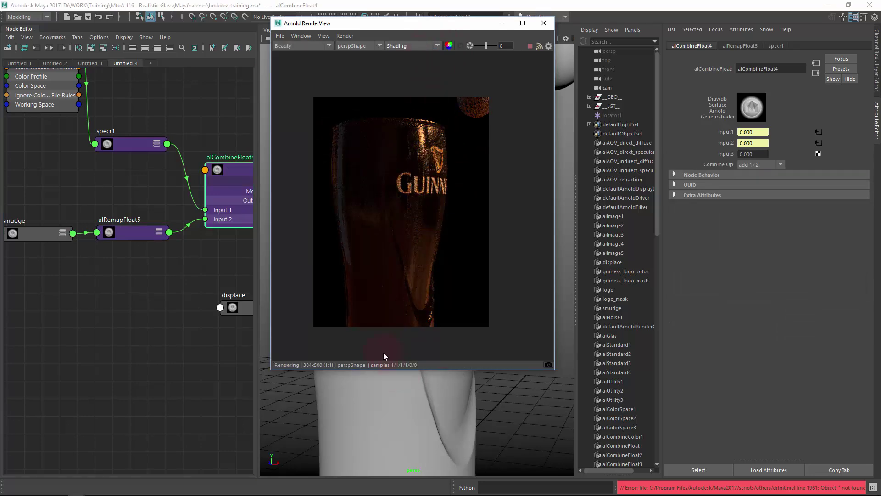
click(373, 161)
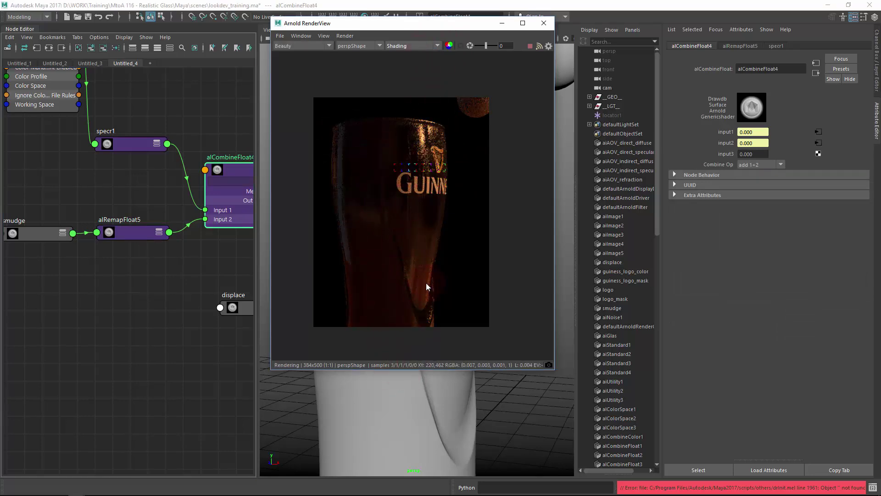
alt+drag(386, 386, 364, 378)
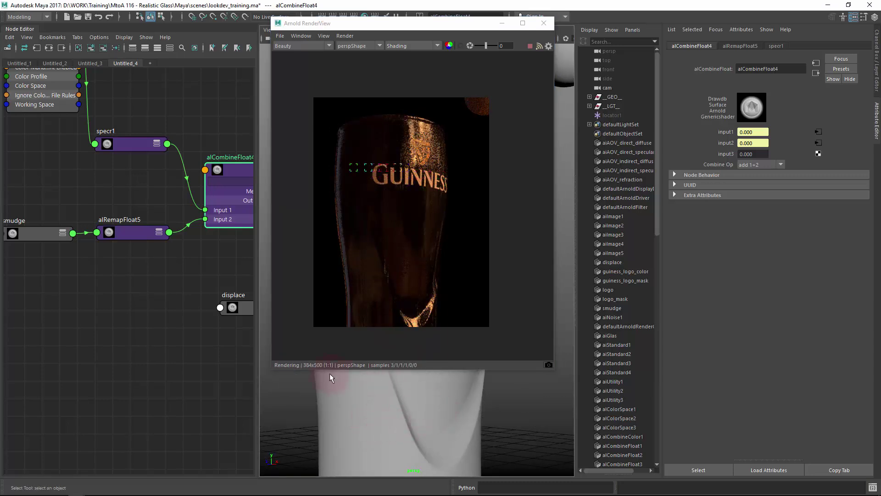
Step: Add an aiImage node to the graph and place it below the smudge and alRemapFloat5 nodes
middle_drag(126, 338, 138, 351)
click(137, 351)
key(Tab)
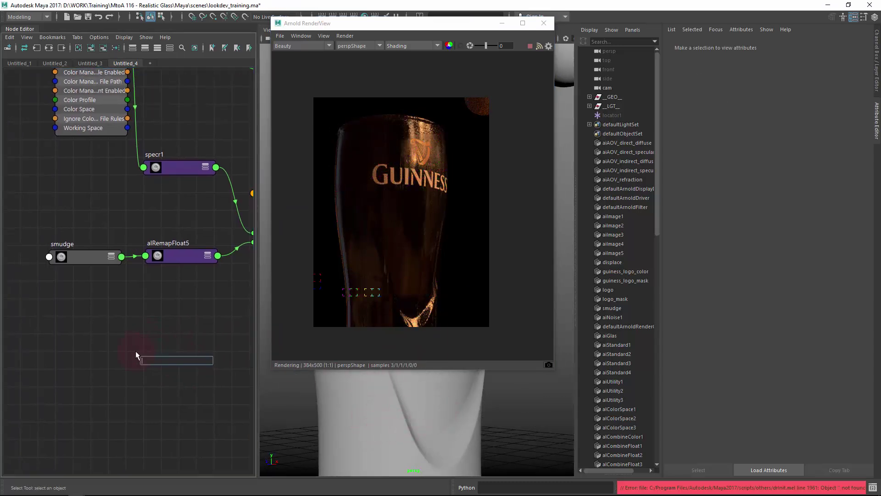
click(100, 341)
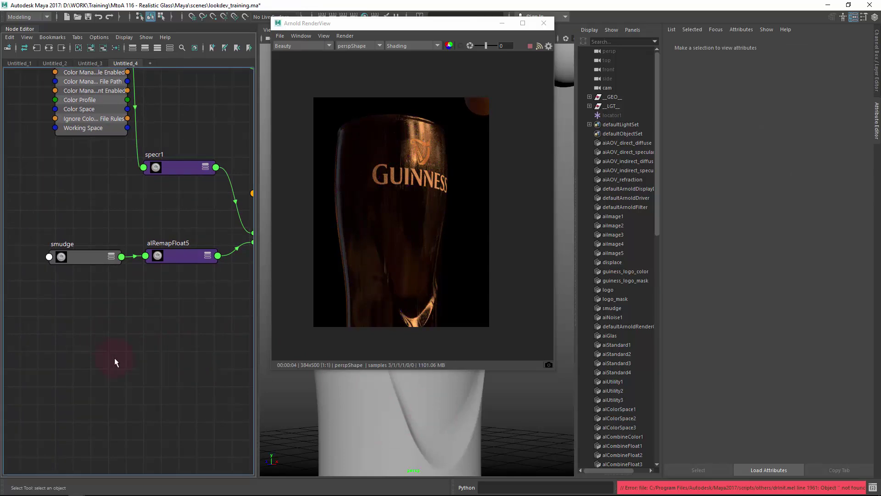
key(Tab)
text(aim)
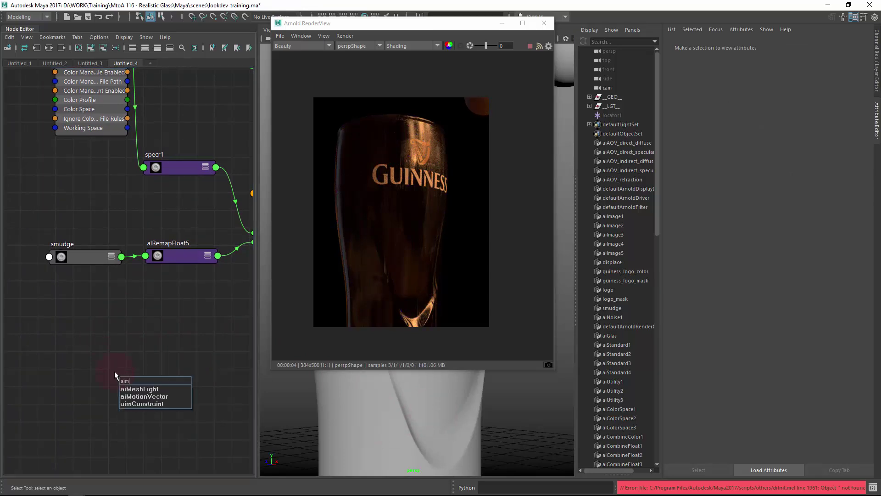
key(BackSpace)
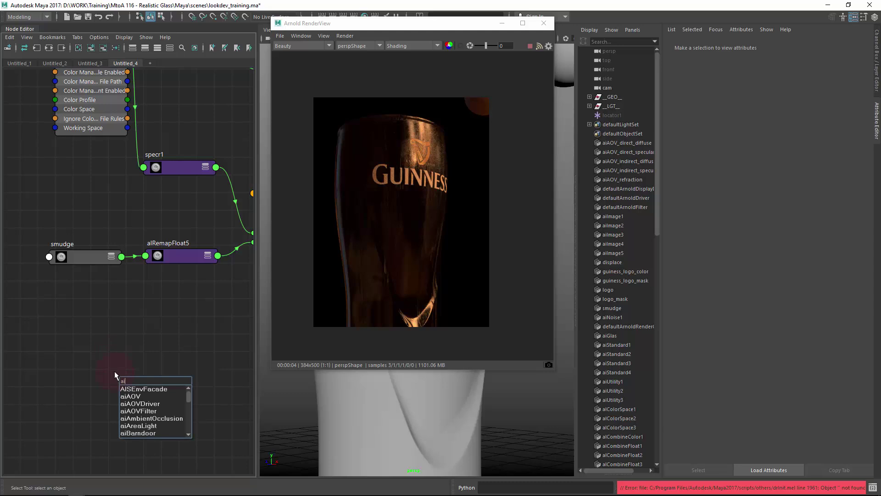
text(Image)
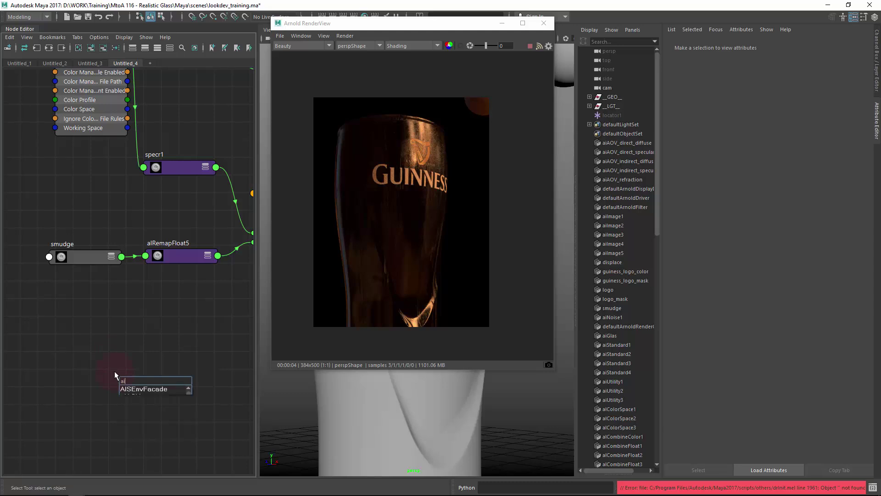
key(Return)
drag(150, 382, 107, 349)
Step: Find the fingerprint-001.png path on aiImage3, copy it into aiImage6's Image Name and place aiImage6 below smudge
click(618, 226)
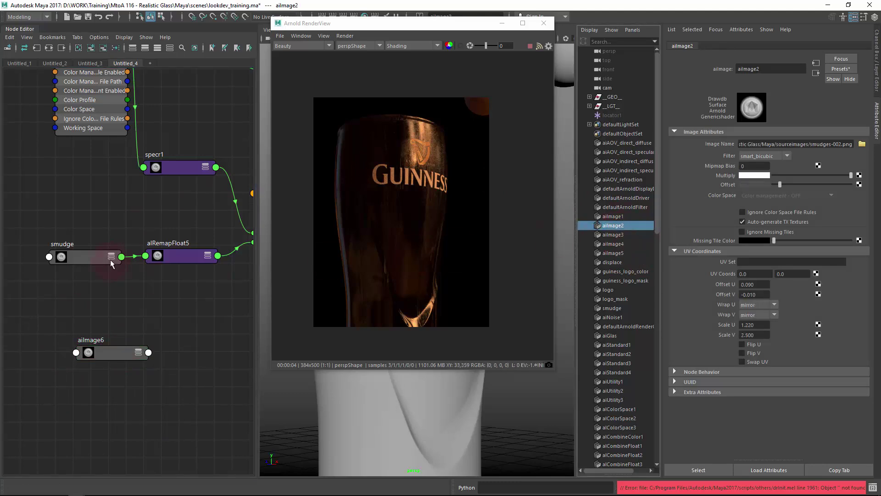
click(74, 263)
drag(110, 356, 109, 356)
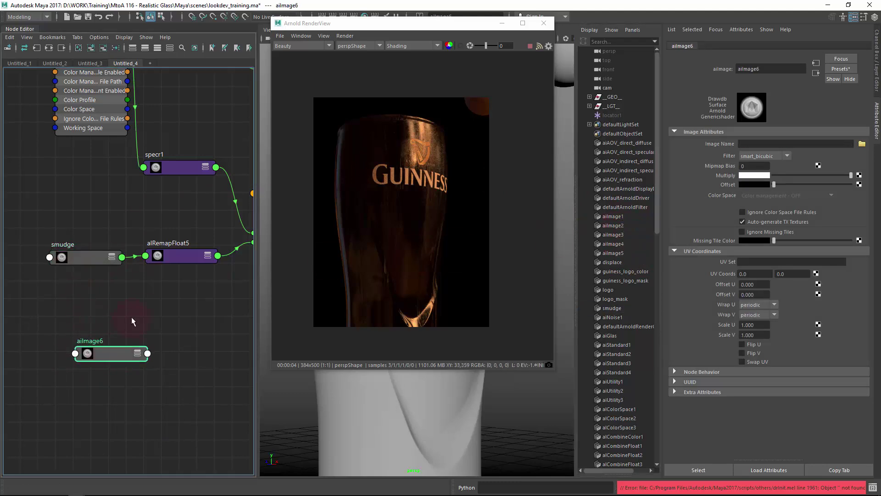
click(638, 235)
click(628, 244)
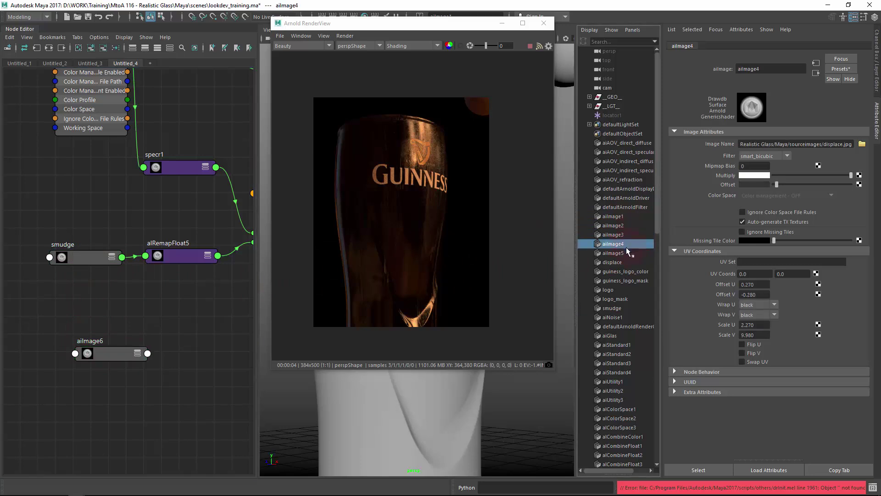
click(626, 254)
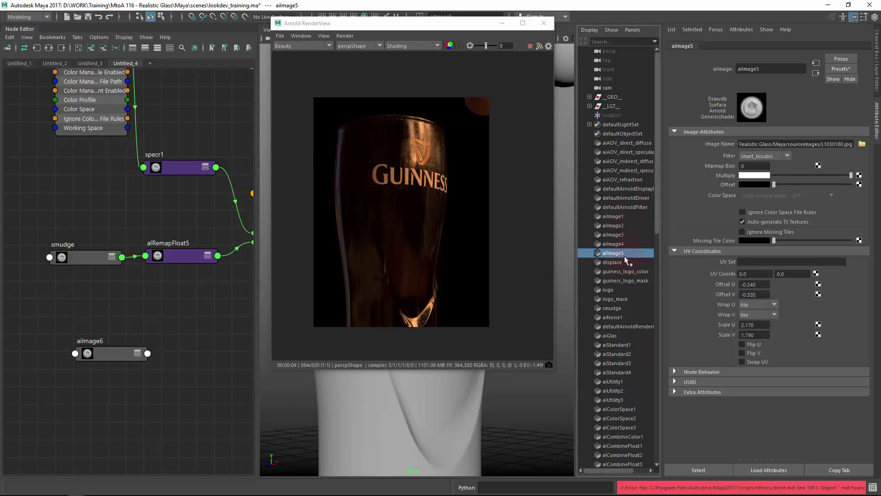
click(613, 236)
triple_click(822, 148)
key(ctrl+c)
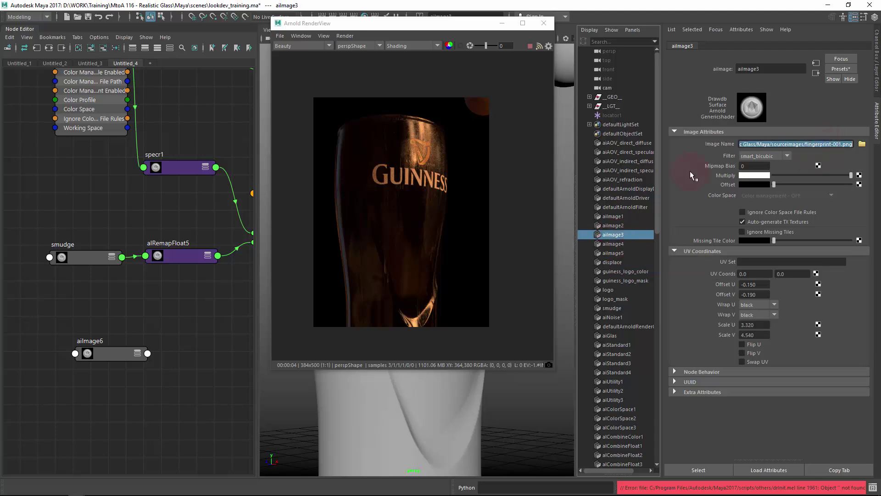
drag(101, 353, 94, 343)
click(779, 144)
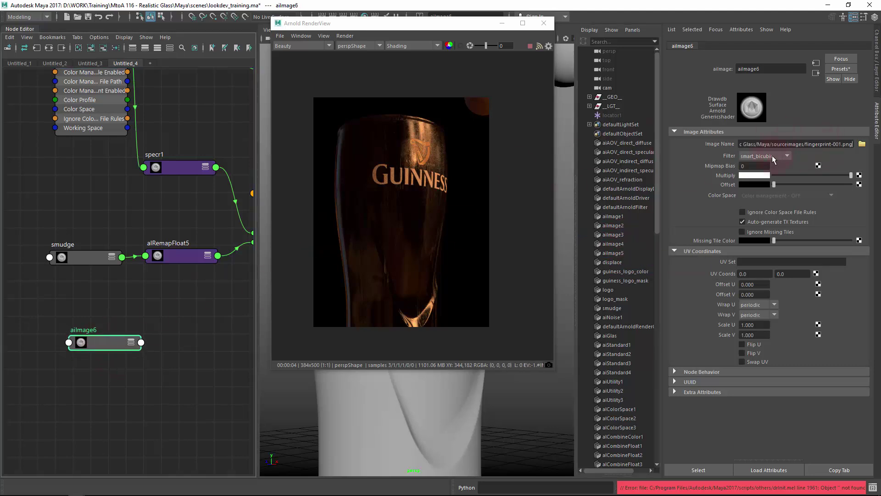
key(ctrl+v)
drag(105, 349, 90, 352)
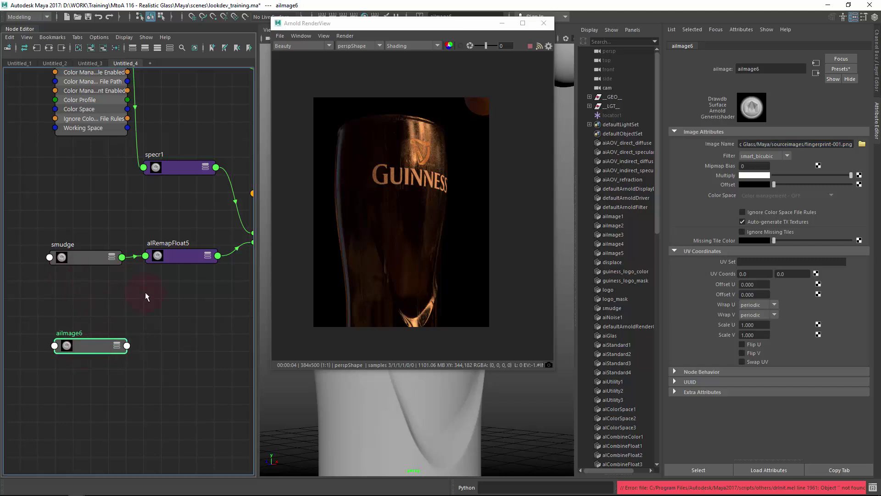
Step: Move smudge, alRemapFloat5 and aiImage6 further away from alCombineFloat4 to make room for more nodes
mouse_move(108, 309)
alt+middle_down()
mouse_move(69, 297)
mouse_move(130, 284)
alt+middle_up()
scroll(76, 297, down, 2)
drag(46, 223, 168, 264)
drag(178, 247, 114, 248)
drag(110, 315, 76, 325)
Step: Add an alCombineFloat node between aiImage6 and the displace node
click(155, 302)
key(Tab)
text(alco)
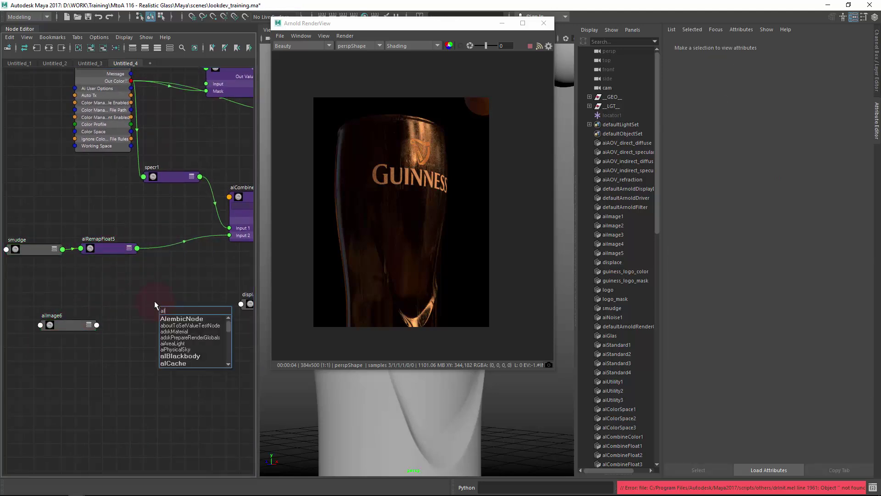
key(Down)
key(Down)
key(Down)
key(Return)
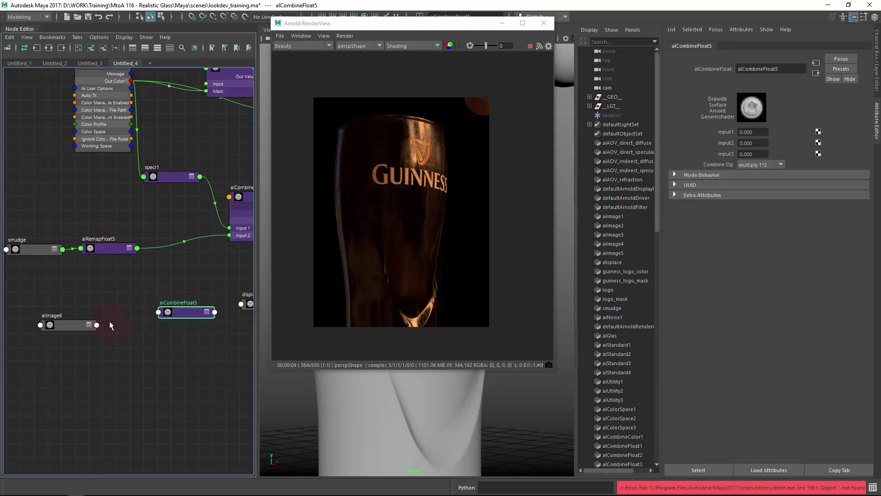
Step: Add an alRemapFloat node to the graph between aiImage6 and alCombineFloat5
click(135, 342)
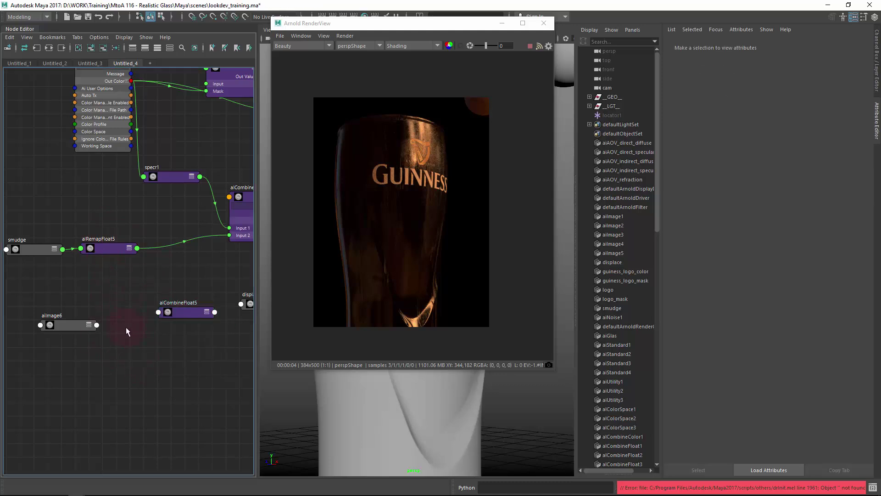
key(Tab)
text(alkr)
key(Return)
key(BackSpace)
key(BackSpace)
key(BackSpace)
key(BackSpace)
text(al)
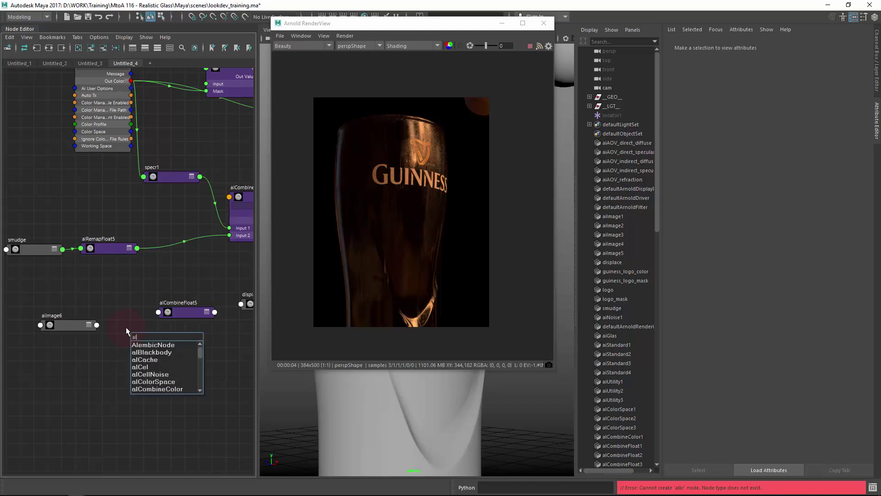
text(rem)
key(Down)
key(Down)
key(Return)
Step: Expand aiImage6 and alRemapFloat6 fully and connect Out Color R to alRemapFloat6's Input
alt+right_drag(75, 401, 160, 362)
alt+middle_drag(212, 322, 179, 330)
drag(177, 317, 169, 322)
key(3)
drag(45, 295, 46, 308)
key(3)
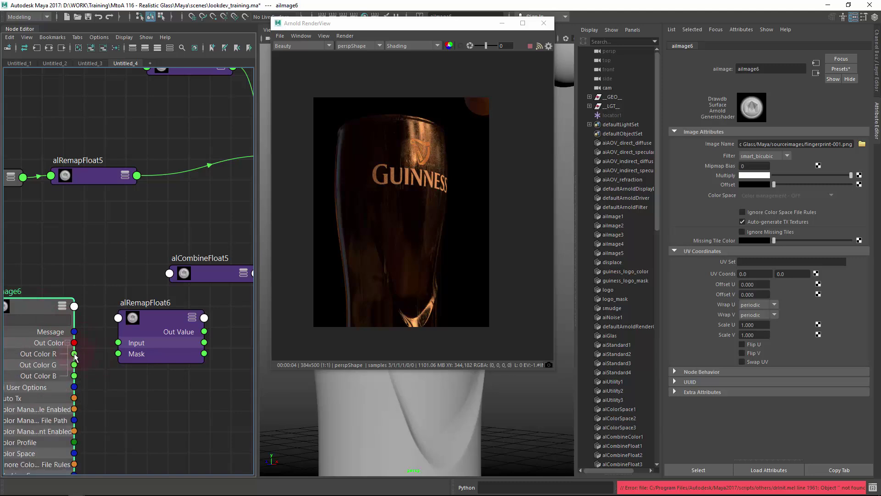
click(119, 342)
Step: Connect the Out Value of alRemapFloat6 to Input 2 of alCombineFloat5 and the Out Value of alRemapFloat5 to its Input 1
drag(203, 273, 231, 273)
key(3)
alt+middle_drag(198, 285, 154, 279)
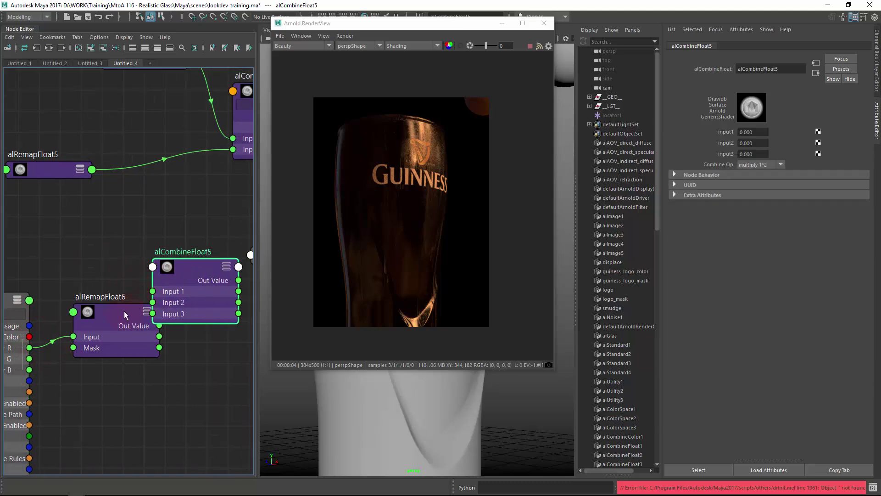
drag(126, 315, 103, 320)
drag(151, 302, 153, 302)
click(53, 173)
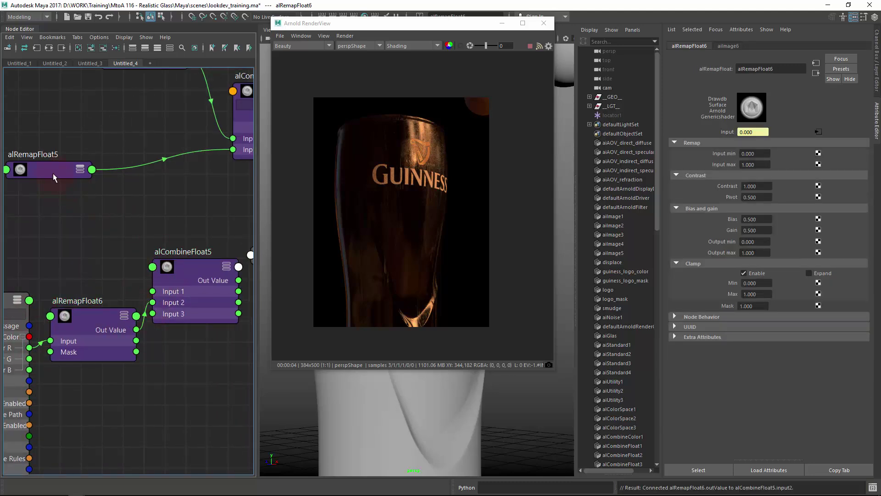
key(3)
drag(91, 183, 168, 291)
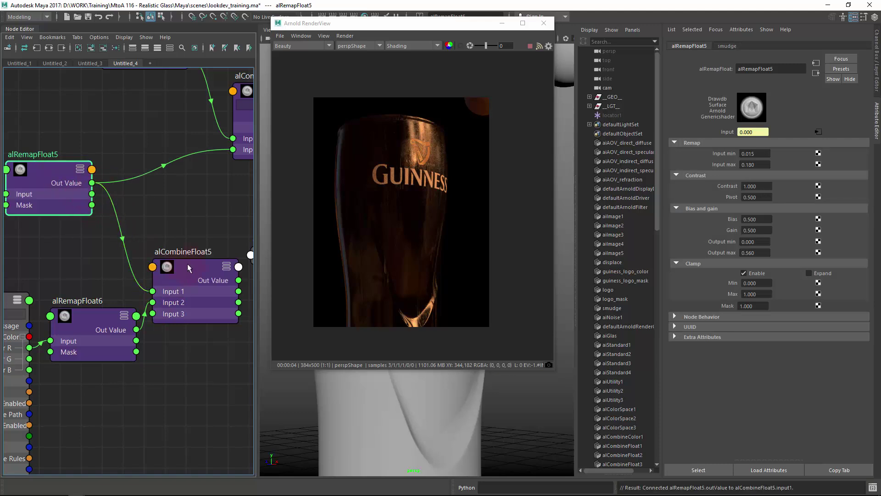
Step: Connect alCombineFloat5's Out Value to Input 2 of alCombineFloat4 and collapse alCombineFloat5
alt+middle_drag(192, 268, 146, 308)
drag(147, 309, 182, 190)
key(1)
drag(136, 273, 164, 254)
alt+middle_drag(114, 291, 212, 247)
scroll(212, 246, down, 2)
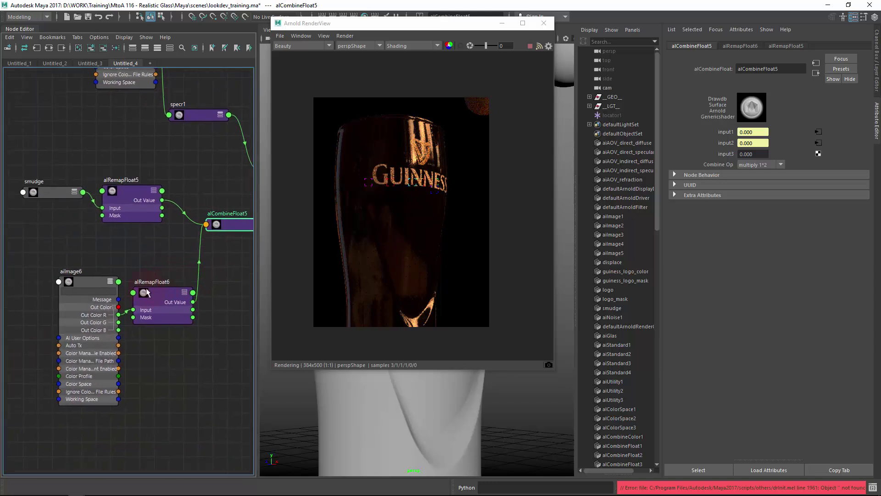
Step: Tidy the fingerprint branch by moving aiImage6 and alRemapFloat6 beneath the smudge nodes and reducing aiImage6's displayed attributes
drag(94, 281, 59, 275)
key(1)
drag(168, 290, 149, 263)
click(39, 276)
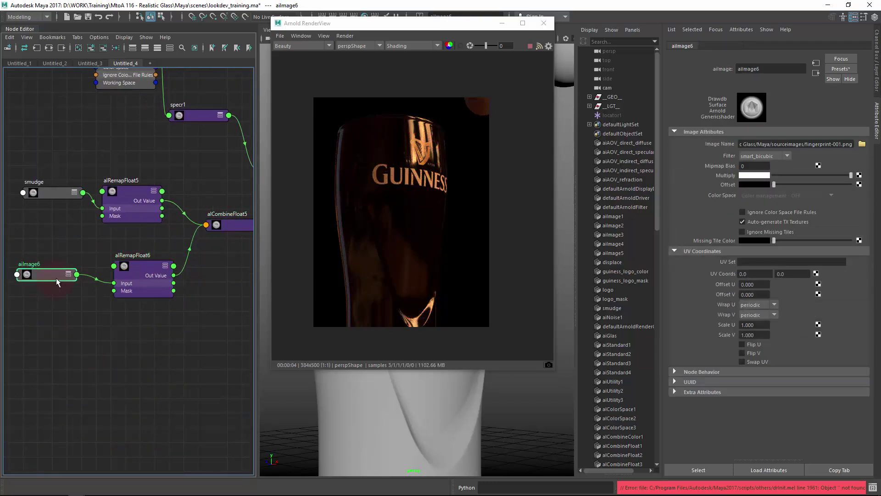
key(2)
drag(51, 275, 48, 285)
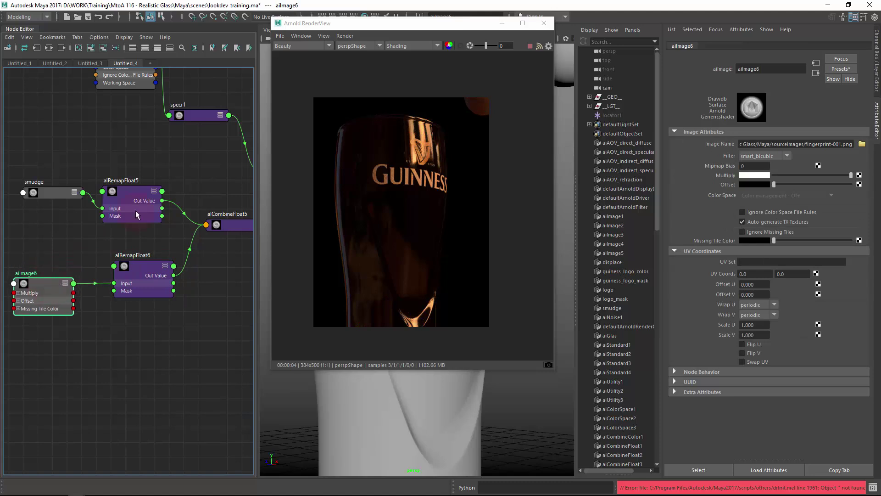
Step: Switch the render view to Isolate Selected for aiImage6 and save the scene
click(400, 46)
click(401, 102)
key(ctrl+s)
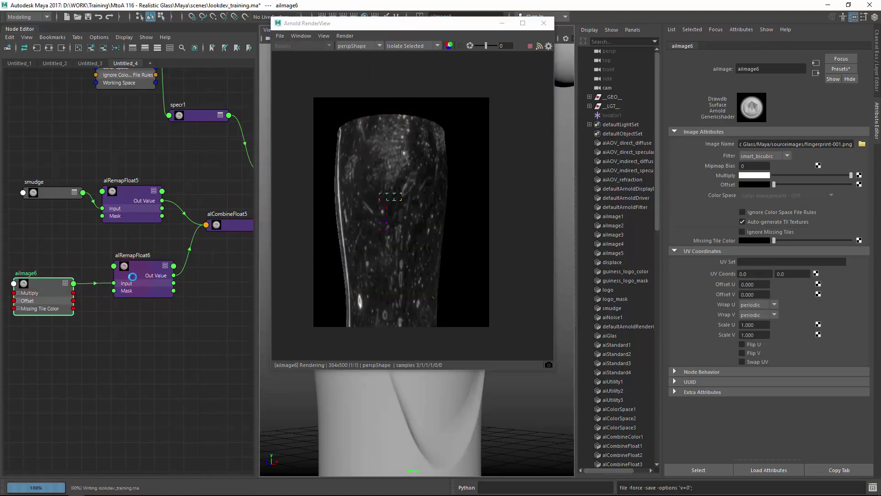
Step: Preview the isolated outputs of alRemapFloat5 and alRemapFloat6 in the render
drag(139, 265, 139, 271)
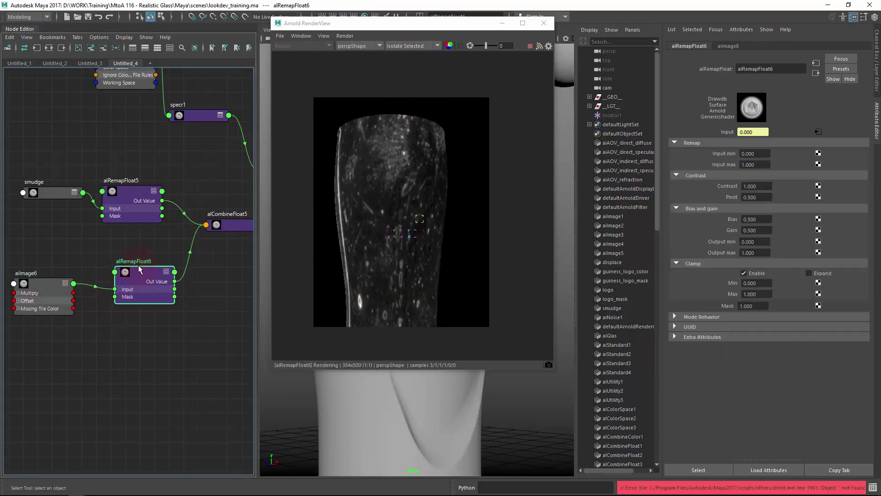
click(142, 198)
click(135, 287)
Step: Enlarge the fingerprint texture on aiImage6 by setting Scale U to 2.420 and Scale V to 3.780
drag(59, 301, 58, 297)
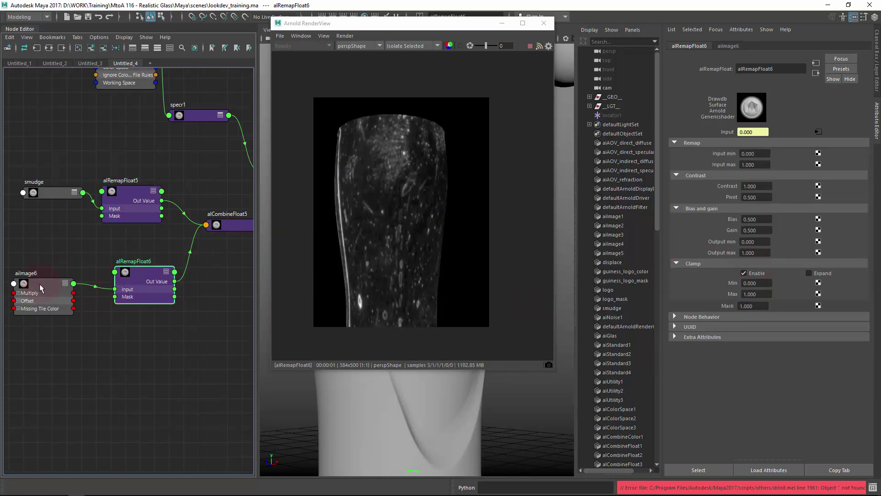
alt+drag(470, 356, 465, 424)
ctrl+drag(755, 325, 866, 328)
ctrl+drag(760, 337, 879, 340)
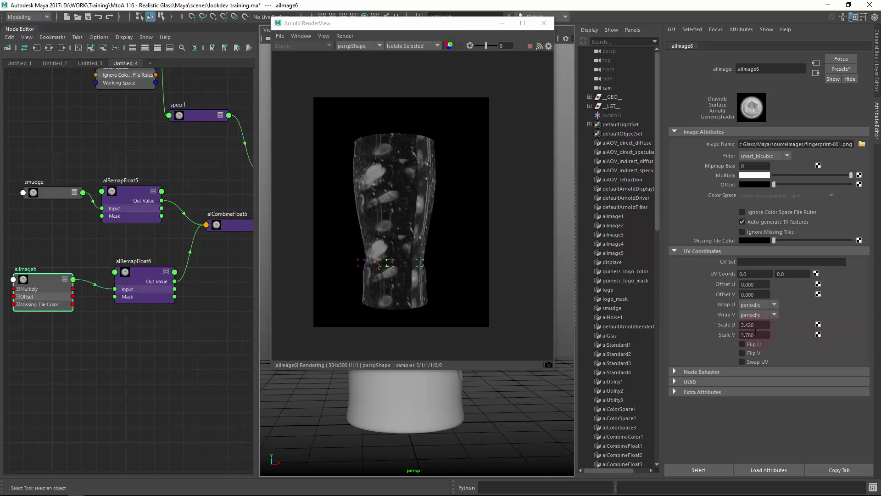
ctrl+drag(728, 339, 666, 342)
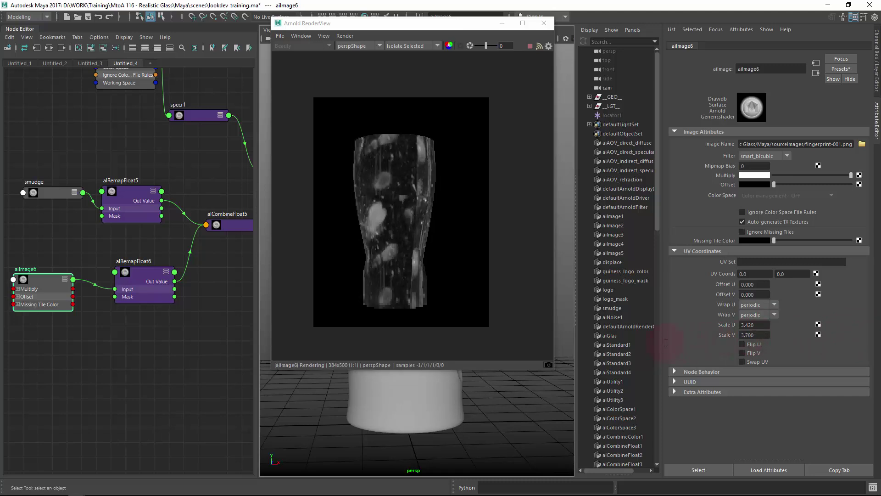
ctrl+drag(746, 325, 701, 325)
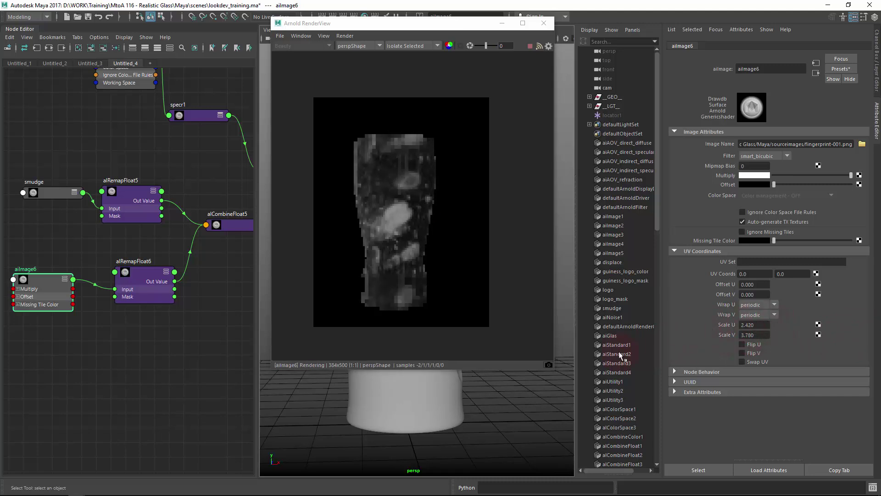
Step: Set both Wrap U and Wrap V of aiImage6 to file
alt+drag(341, 404, 495, 387)
click(756, 304)
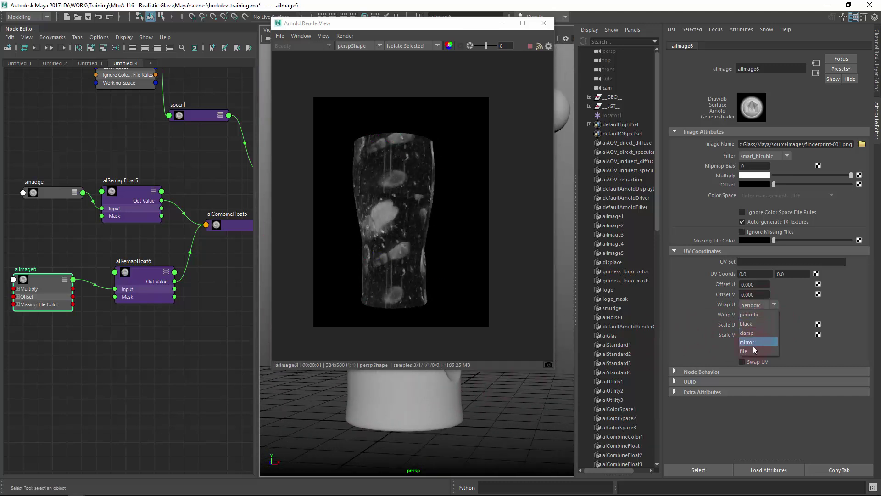
click(743, 350)
click(755, 315)
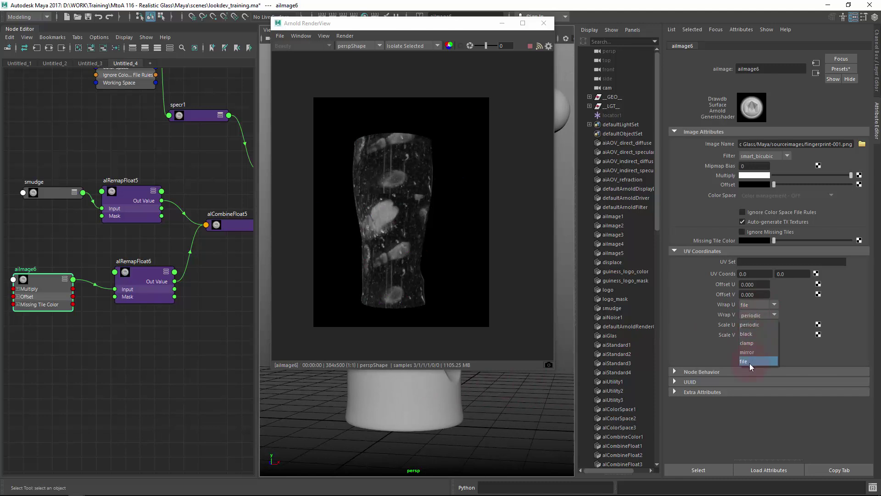
click(744, 362)
Step: Set aiImage6's Offset U to -0.070 and render the glass through camShape
mouse_move(530, 420)
alt+mouse_down()
mouse_move(456, 416)
mouse_move(484, 403)
mouse_move(526, 411)
alt+mouse_up()
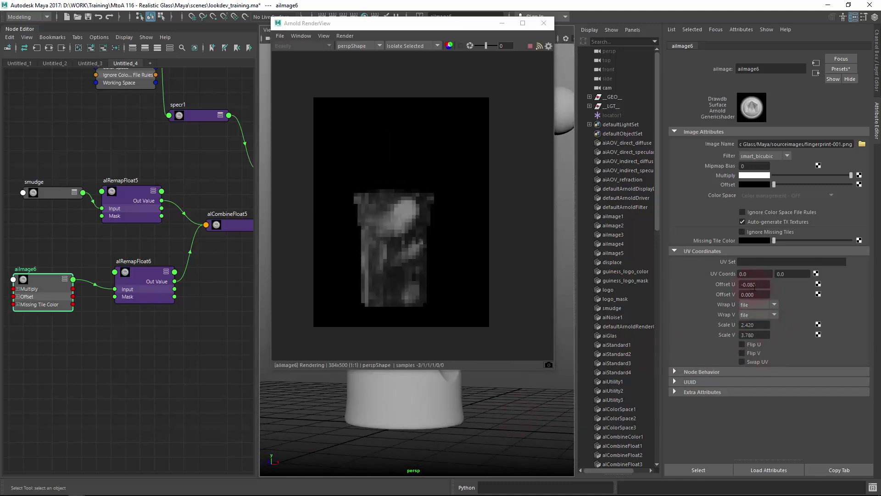
click(358, 46)
click(357, 60)
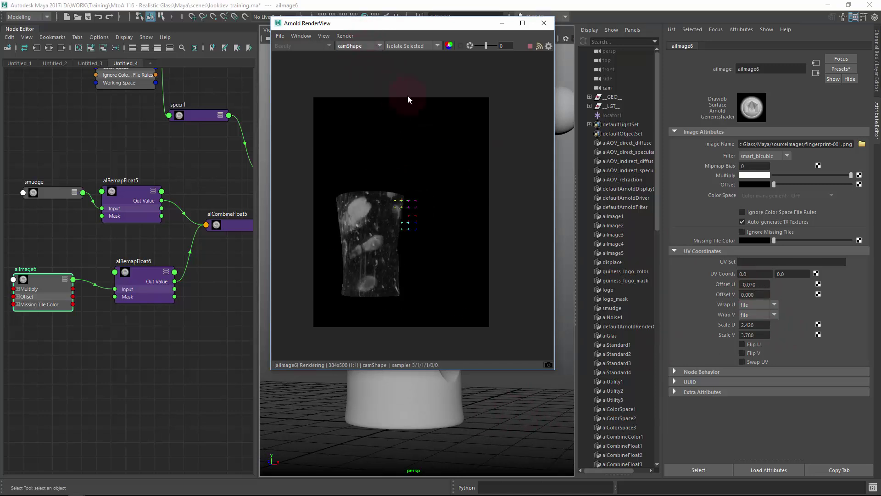
Step: Raise aiImage6's color Offset slightly and place the fingerprints with Scale U 2.380, Offset U -0.080 and Offset V -0.070
drag(773, 184, 775, 184)
ctrl+drag(761, 327, 759, 326)
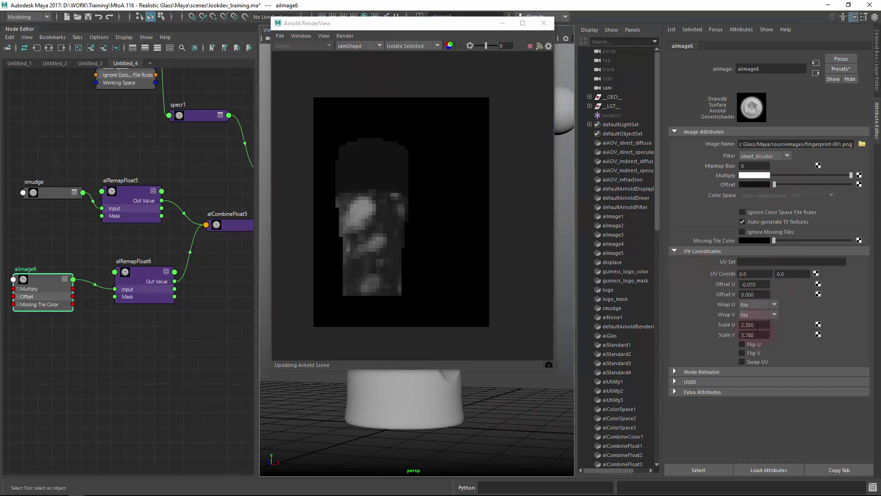
mouse_move(756, 296)
ctrl+mouse_down()
mouse_move(746, 296)
mouse_move(760, 296)
mouse_move(758, 286)
mouse_move(762, 294)
ctrl+mouse_up()
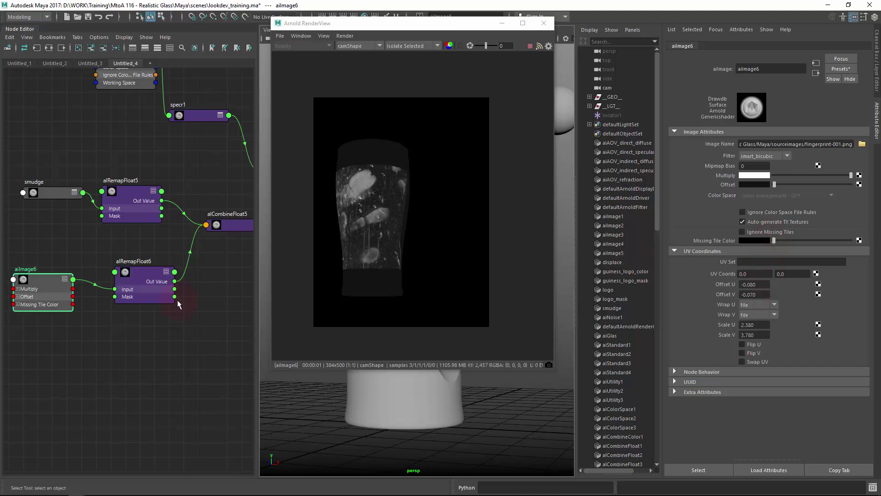
Step: Set alRemapFloat6's Input min to 0.030 to cut the dark haze from the fingerprints
click(129, 280)
drag(138, 277, 148, 271)
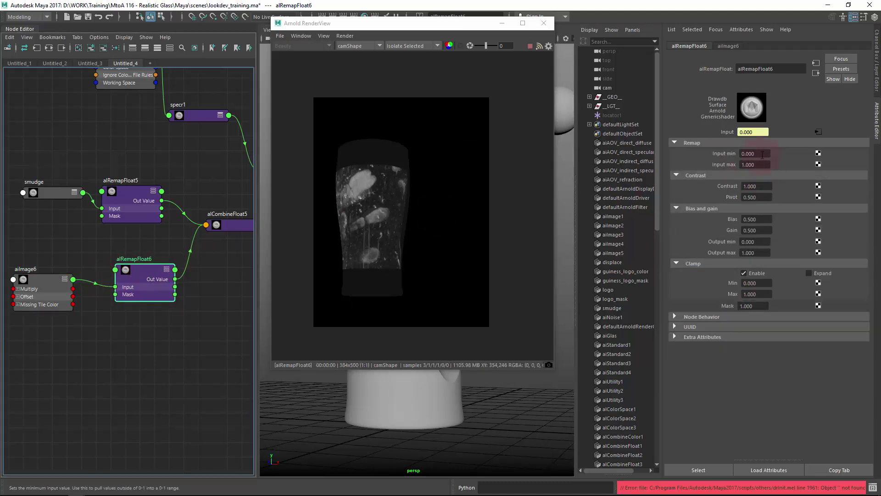
ctrl+drag(761, 154, 763, 155)
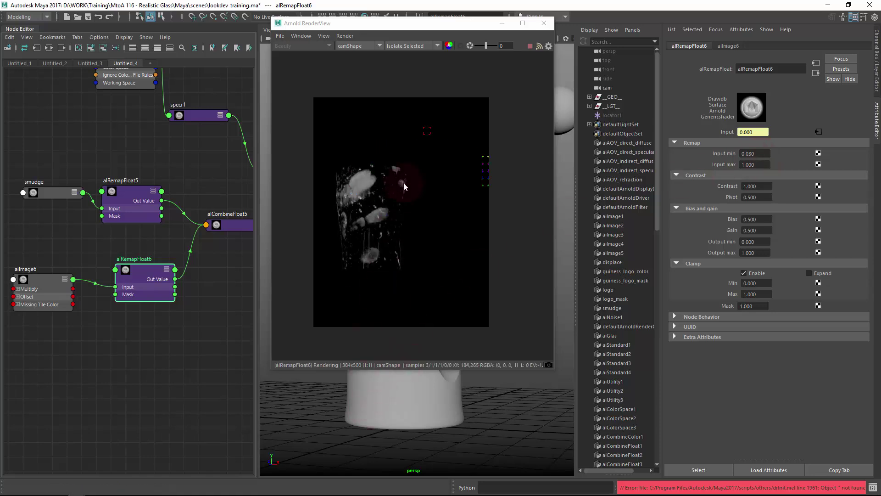
alt+drag(422, 415, 373, 409)
Step: Set alCombineFloat5's Combine Op to add 1+2
alt+middle_drag(222, 252, 174, 257)
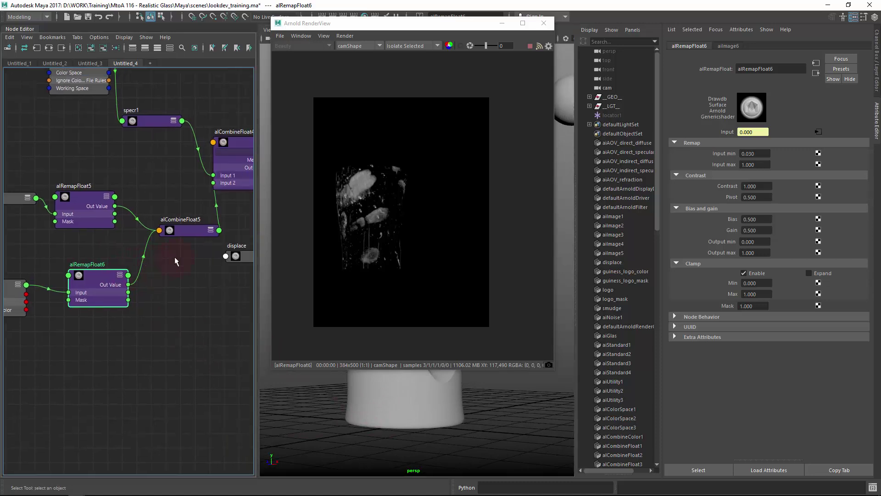
click(190, 230)
click(759, 165)
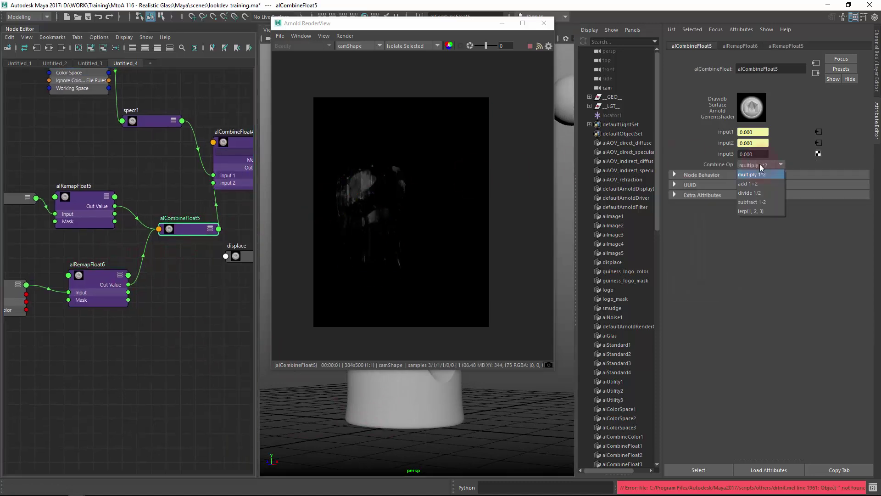
click(760, 184)
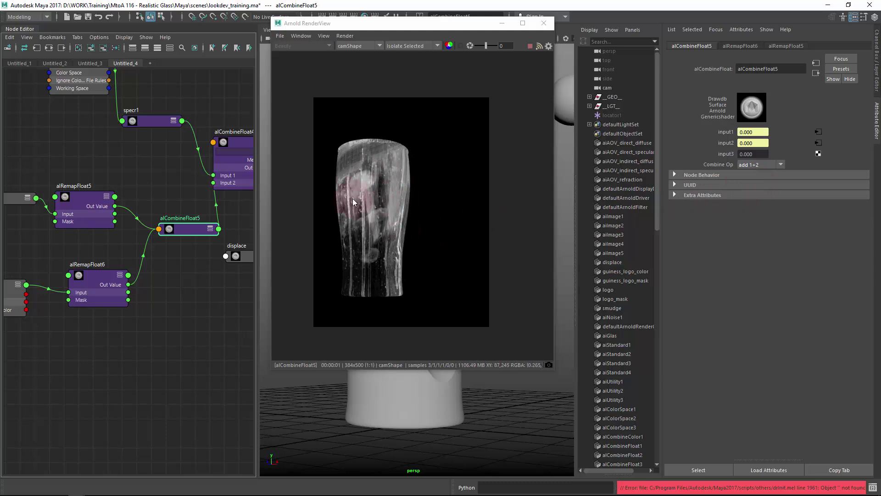
Step: Lower alRemapFloat6's Input max to about 0.55 and preview the combined result of alCombineFloat5
click(89, 301)
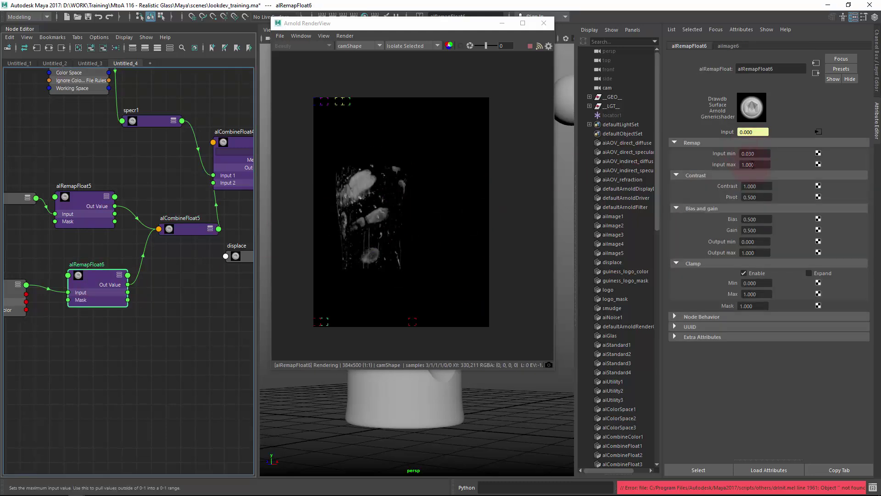
ctrl+drag(749, 166, 734, 167)
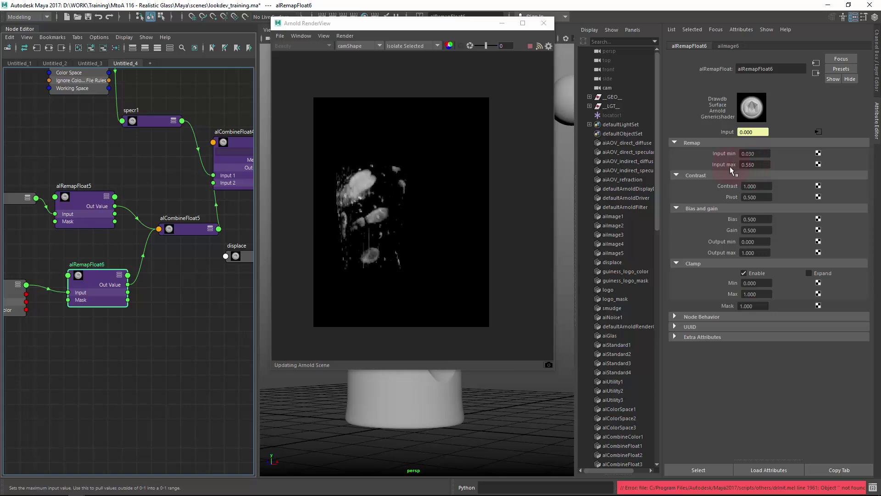
click(182, 230)
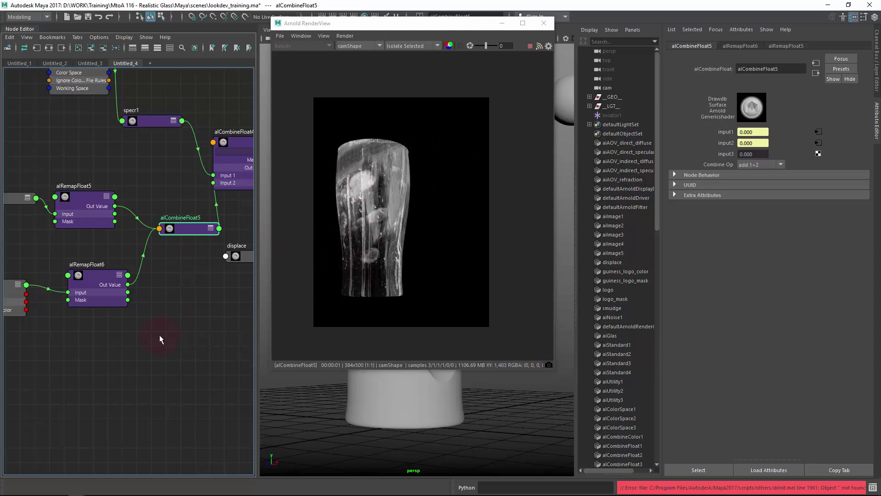
Step: Set alRemapFloat5's Input min to 0.030 and preview the combined smudges and fingerprints of alCombineFloat5
click(89, 198)
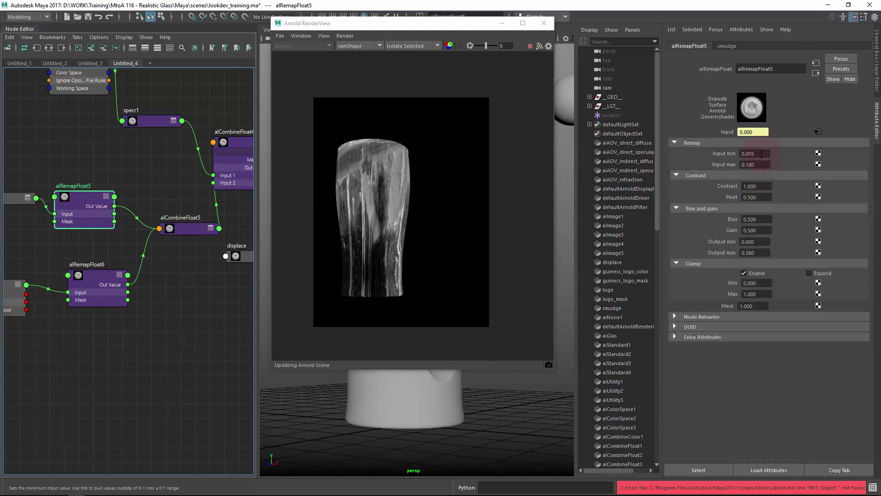
drag(748, 153, 765, 154)
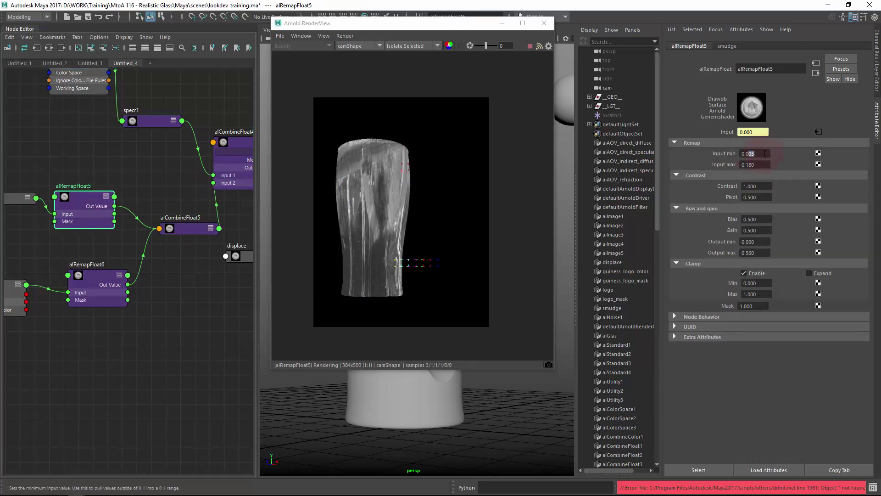
text(3)
key(Return)
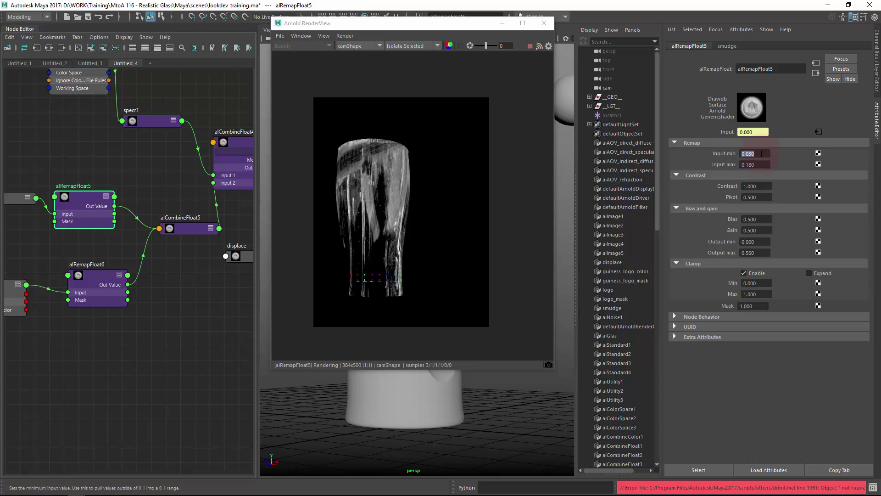
click(189, 229)
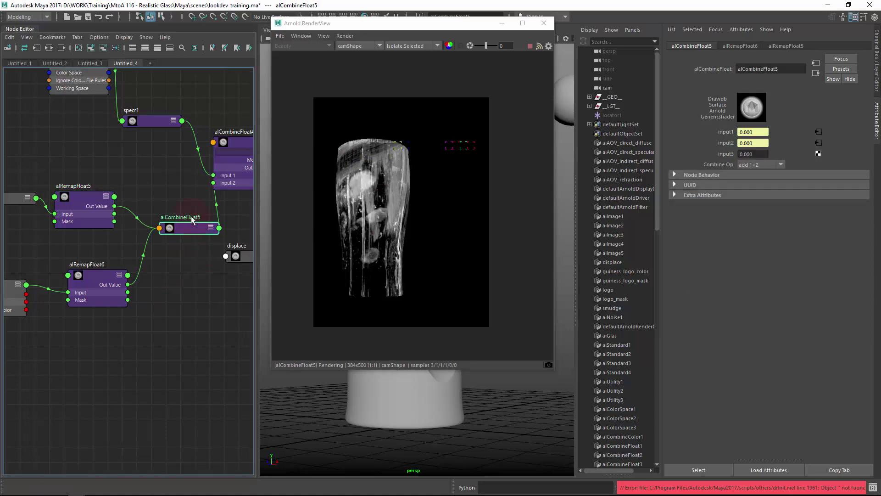
Step: Open a floating copy of aiImage6's attributes
alt+middle_drag(104, 292, 153, 286)
click(37, 280)
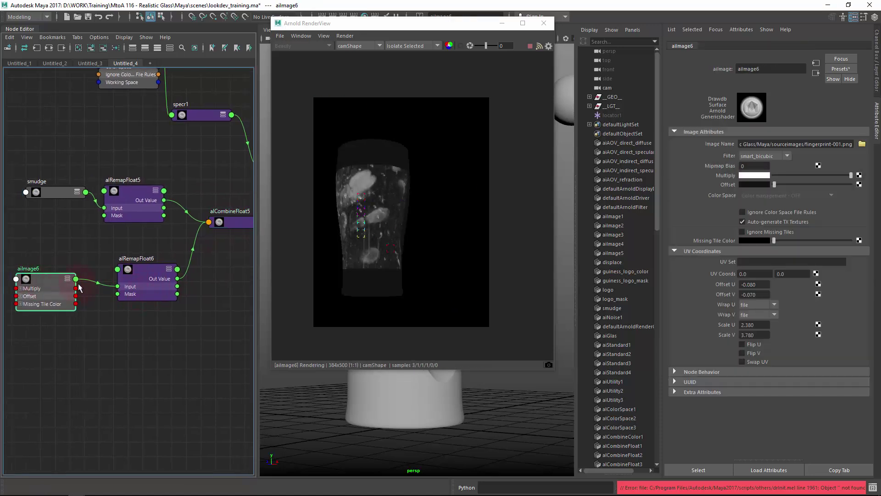
click(838, 470)
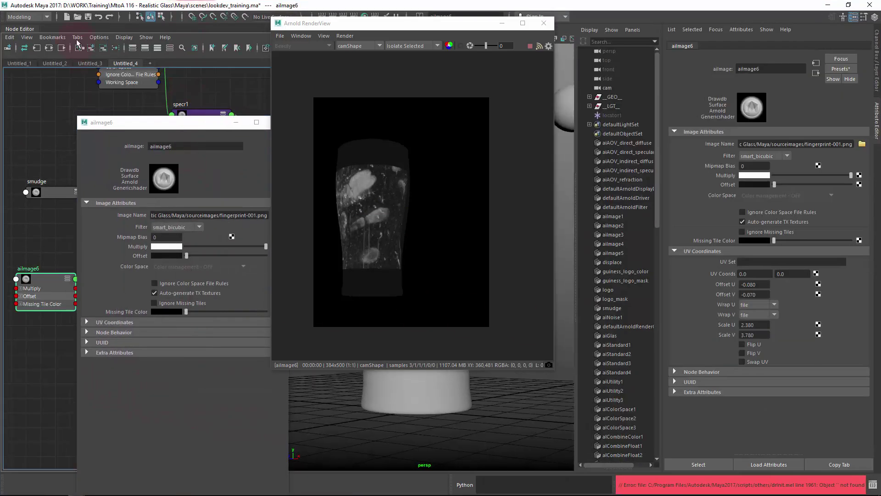
Step: Save the scene and preview alCombineFloat5 in isolation while keeping the floating aiImage6 attributes open
click(89, 17)
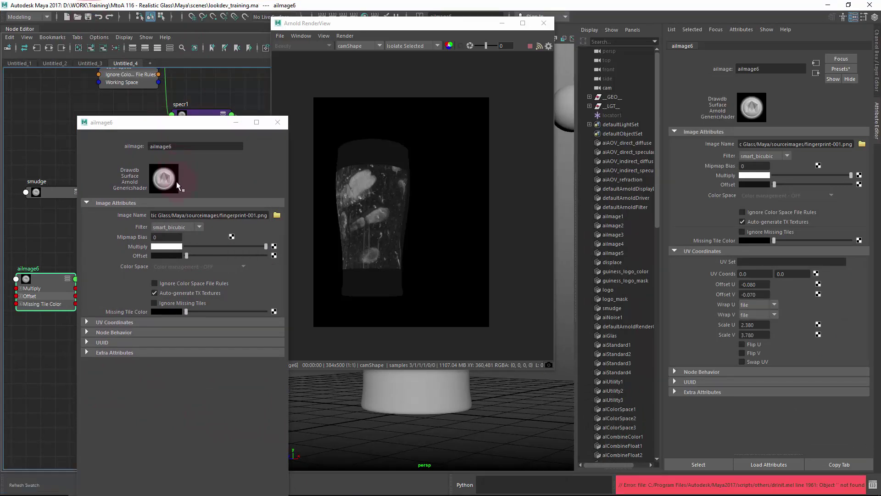
drag(178, 122, 157, 224)
click(233, 227)
drag(161, 262, 153, 129)
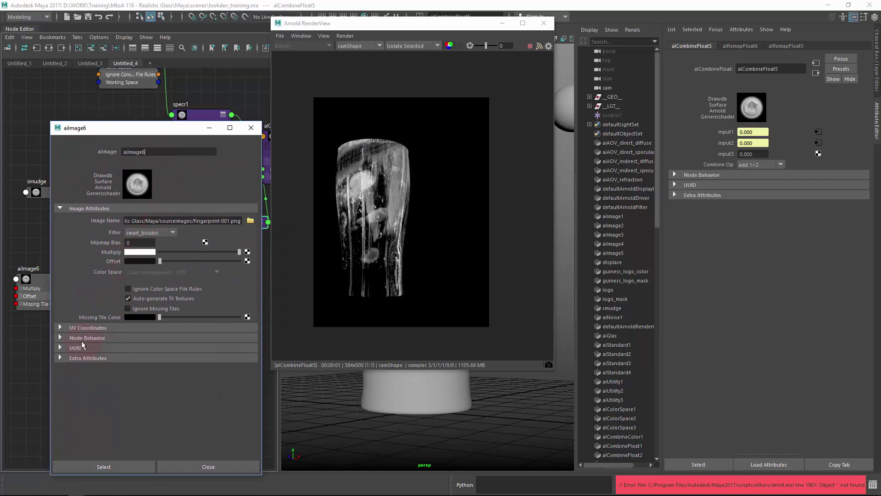
Step: Set aiImage6's Offset U to -0.050 and Offset V to 0.090, and close its floating attributes window
click(88, 327)
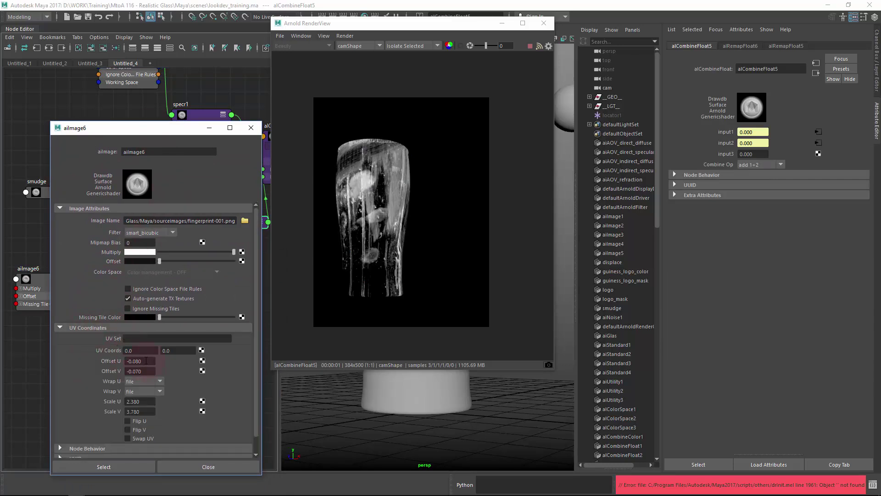
ctrl+drag(146, 360, 151, 373)
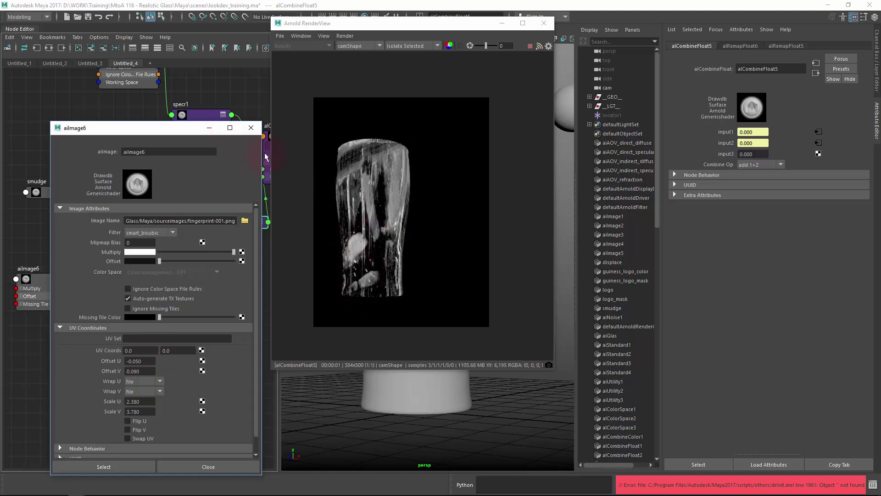
click(251, 128)
Step: Switch the render preview from the isolated node to full Shading, showing the direct_specular AOV through perspShape
click(436, 45)
click(422, 54)
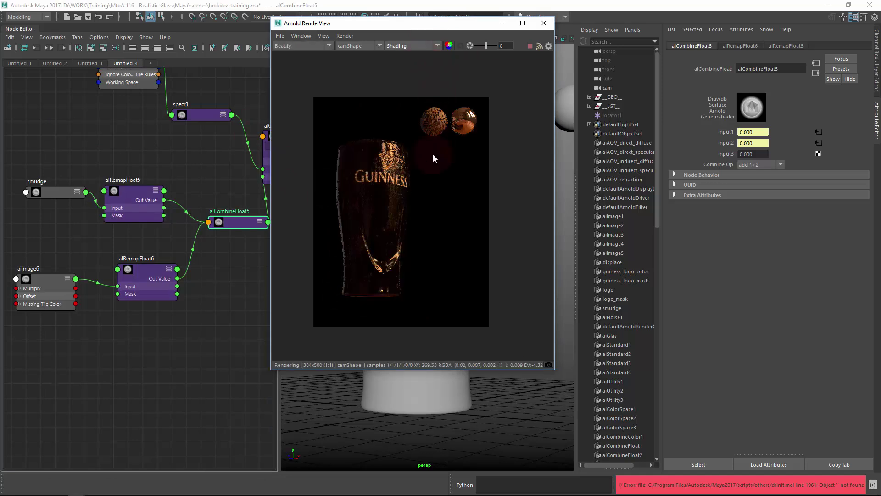
click(301, 46)
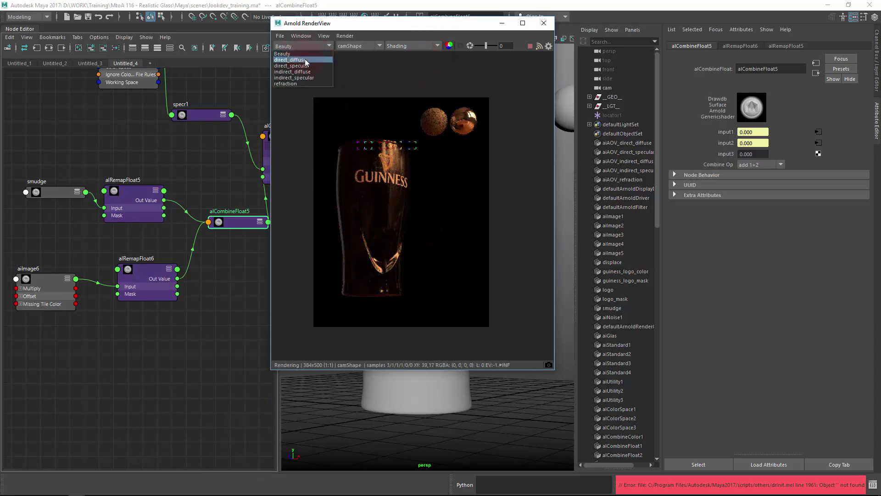
click(305, 66)
alt+drag(391, 410, 431, 402)
click(368, 47)
click(365, 55)
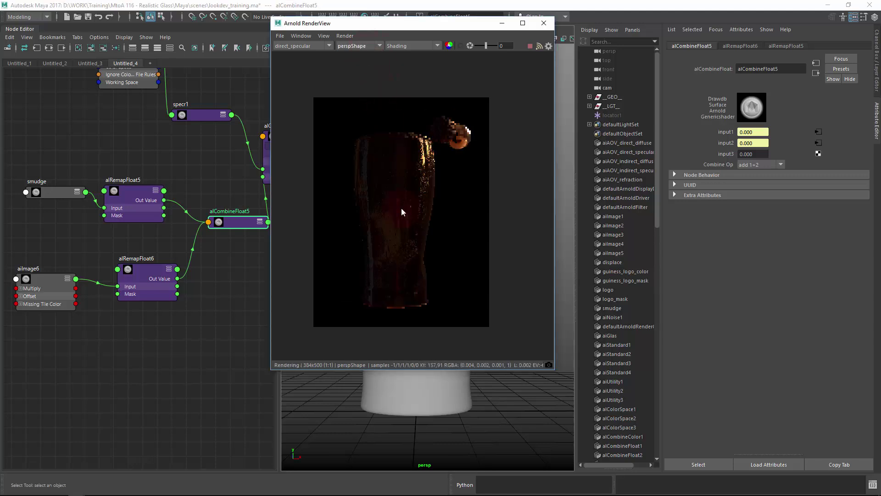
Step: Examine the smudges and fingerprints in the glass's direct specular reflections from several close perspective angles
alt+middle_drag(410, 452, 396, 404)
alt+right_drag(396, 404, 461, 407)
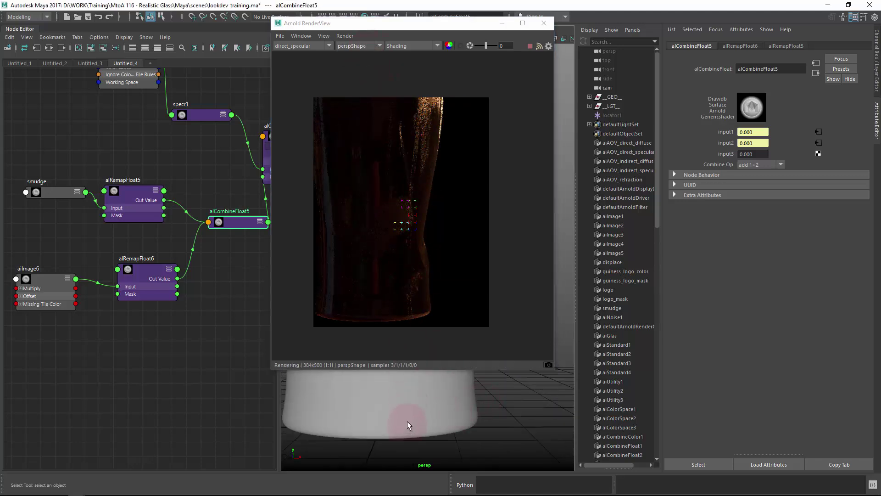
alt+drag(439, 402, 375, 404)
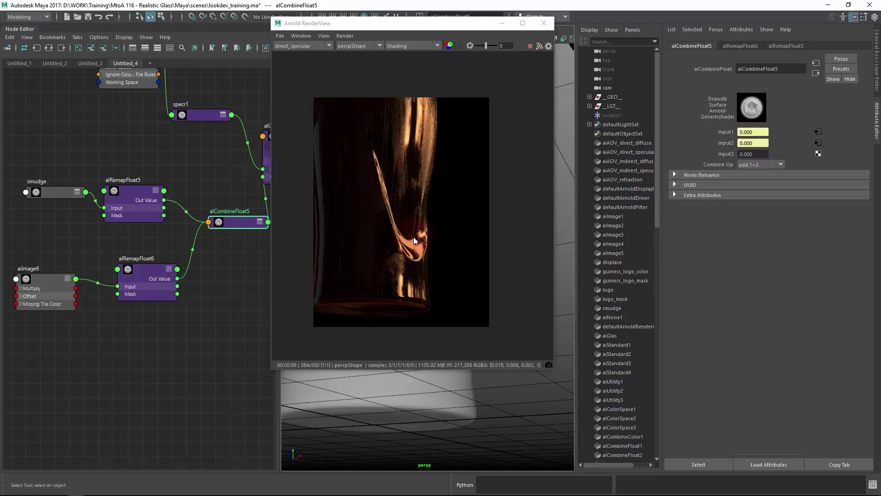
alt+drag(398, 389, 405, 398)
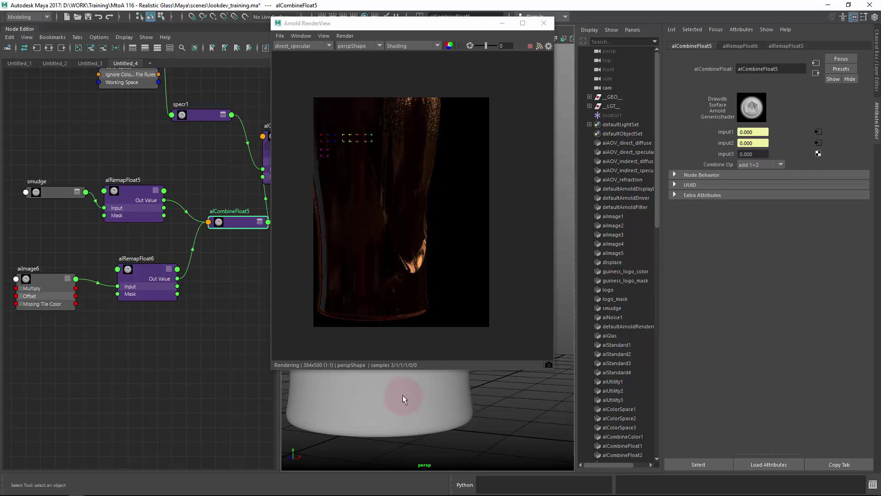
alt+drag(403, 395, 434, 399)
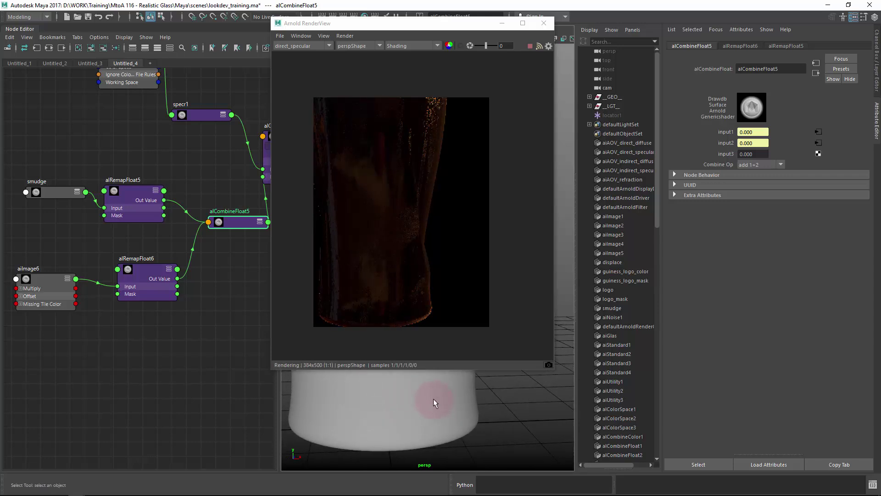
alt+right_drag(434, 400, 446, 401)
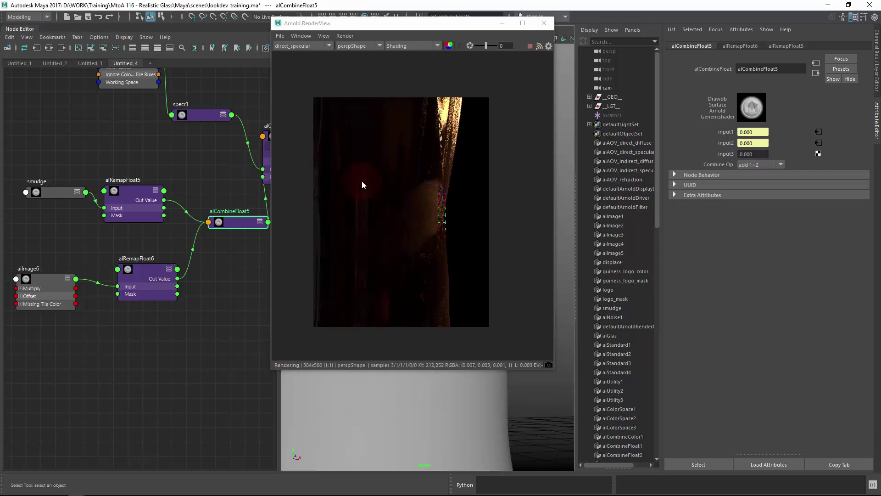
alt+middle_drag(266, 210, 238, 226)
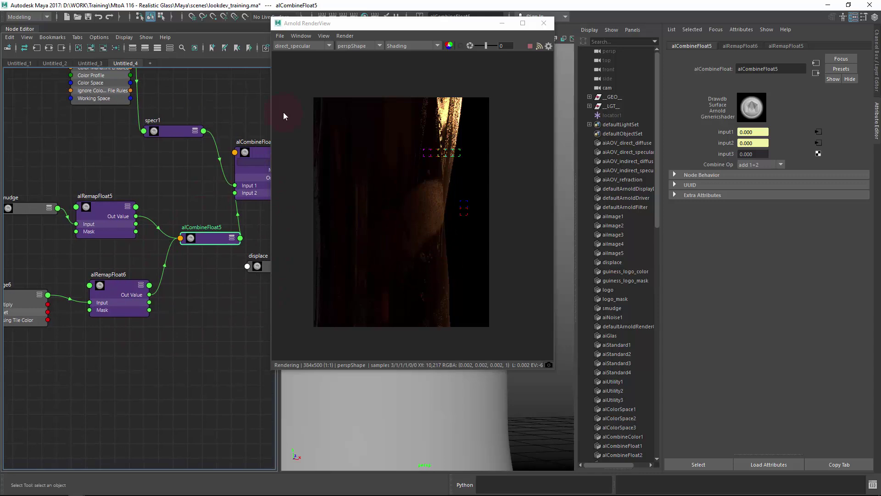
Step: Return the render preview to the Beauty pass through camShape
click(295, 46)
click(296, 52)
click(301, 45)
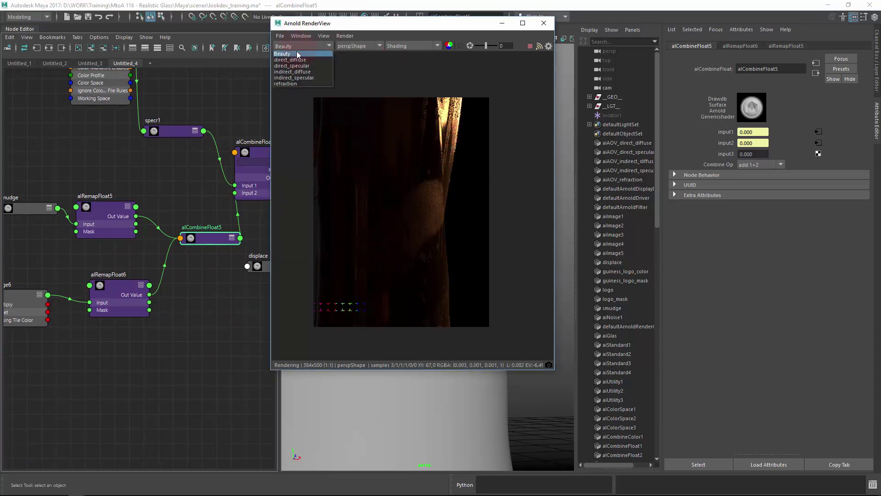
click(297, 51)
click(362, 46)
click(357, 60)
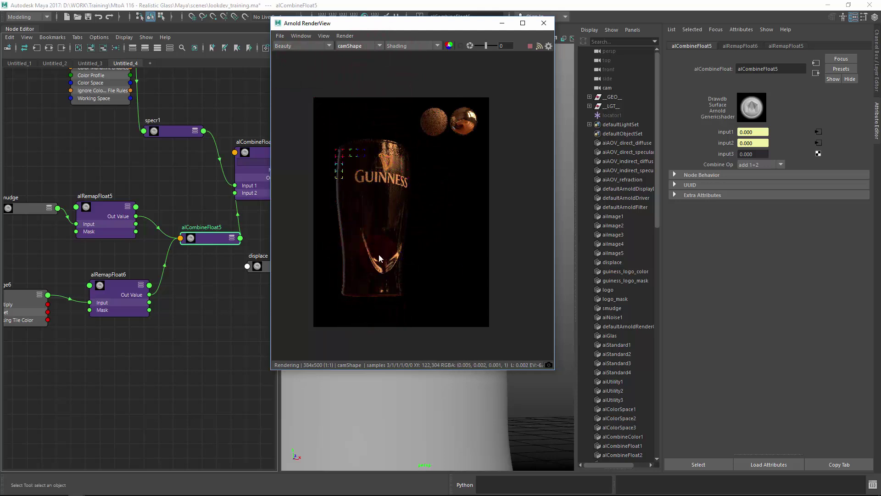
Step: Raise the preview's test resolution to 768x1000 and enlarge the render window to inspect the glass up close
click(324, 38)
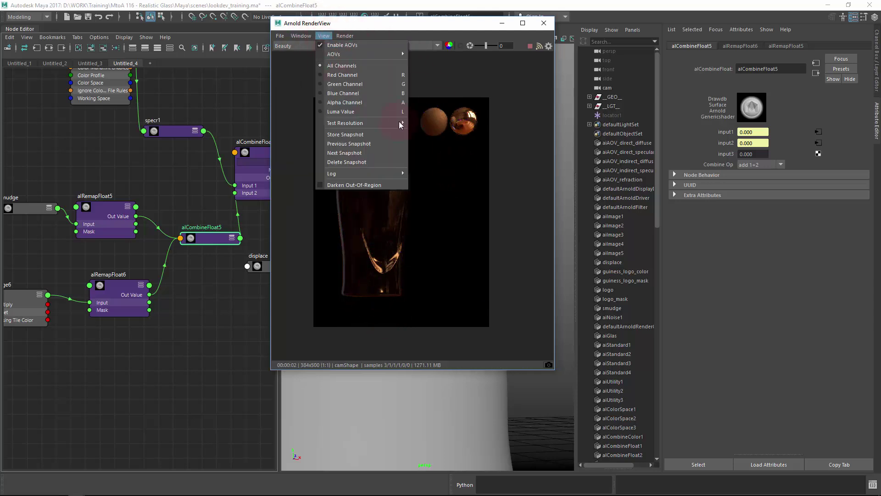
mouse_move(404, 121)
click(434, 146)
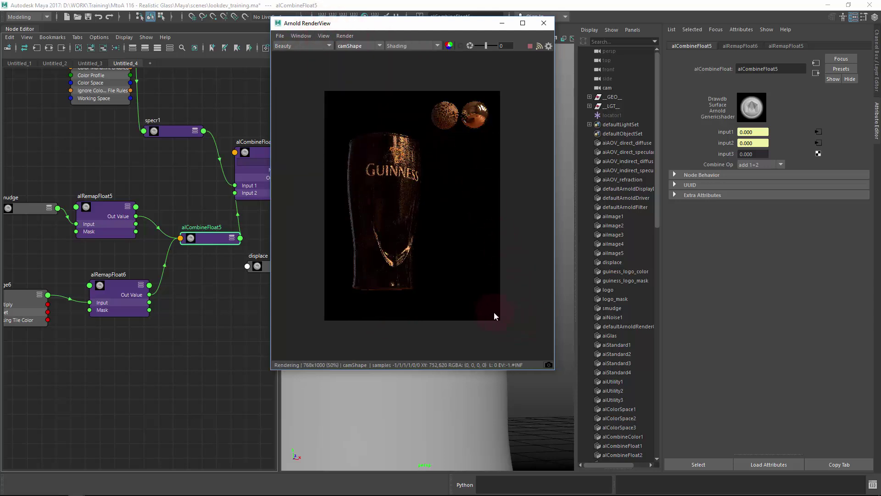
scroll(492, 302, up, 1)
scroll(377, 221, down, 1)
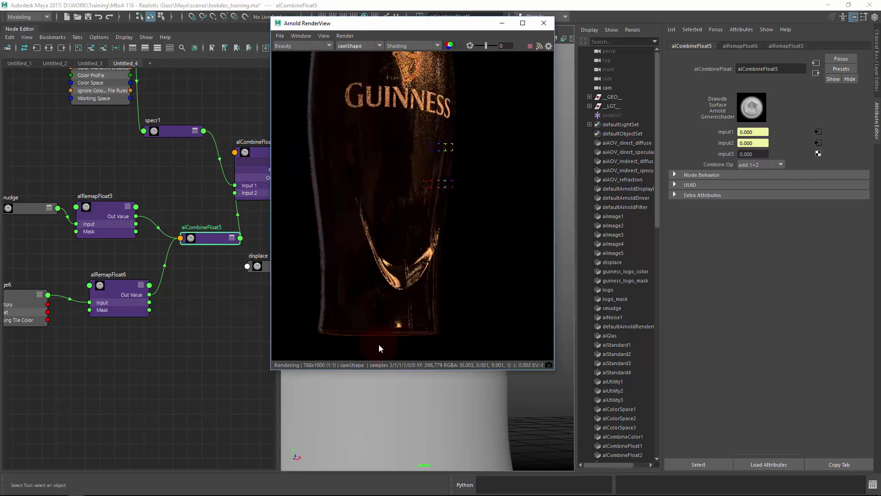
drag(379, 344, 287, 440)
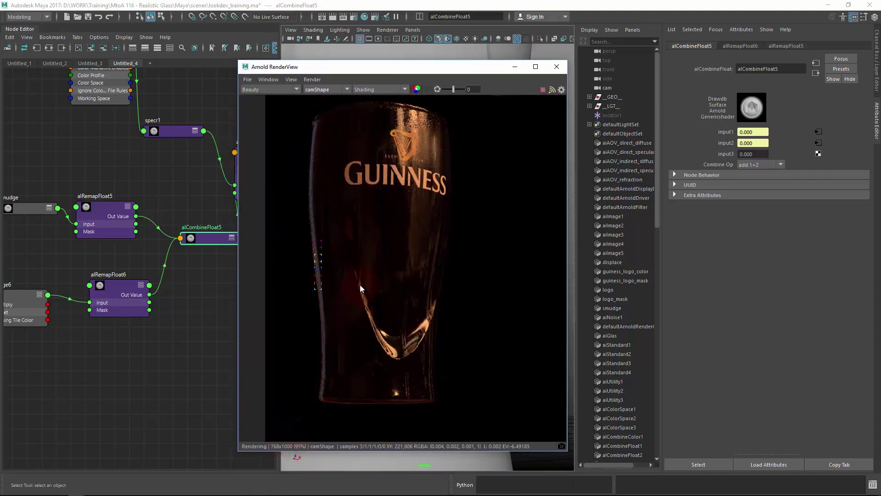
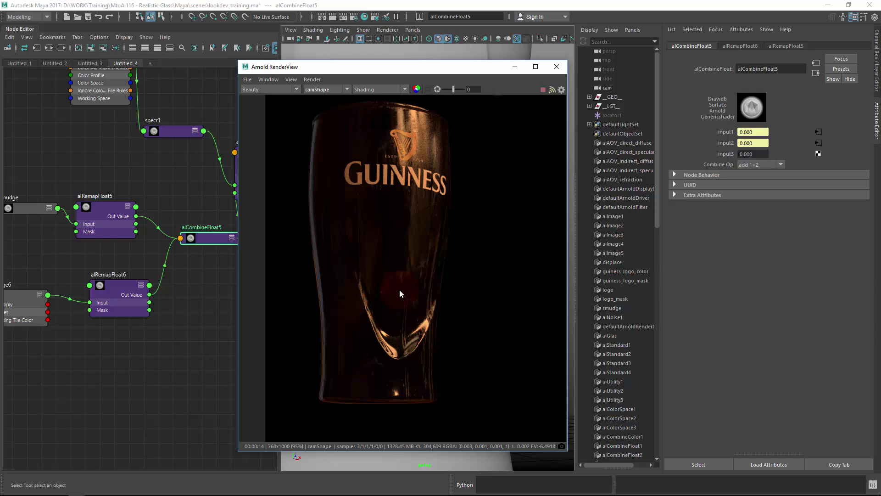
Step: Create a ramp texture node among the nodes feeding the glass shader
alt+drag(390, 219, 411, 223)
alt+middle_drag(140, 259, 125, 340)
alt+right_drag(198, 287, 142, 283)
alt+middle_drag(178, 228, 129, 244)
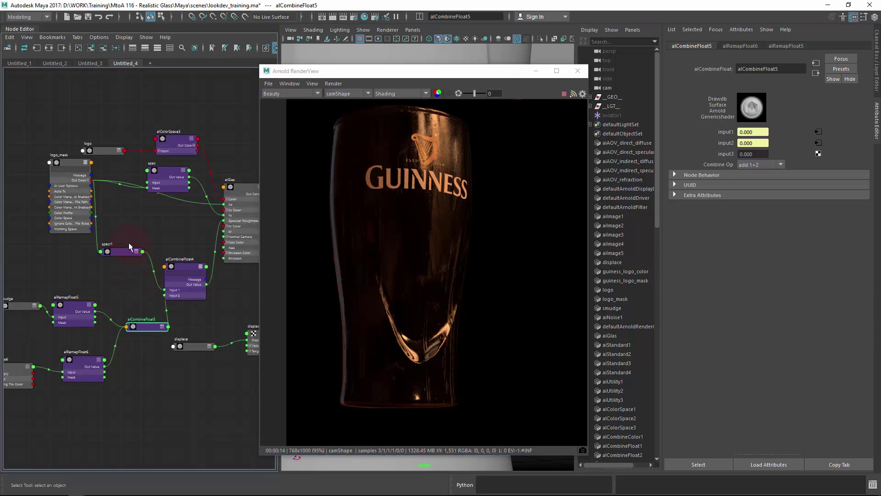
click(123, 223)
key(Tab)
text(ramp)
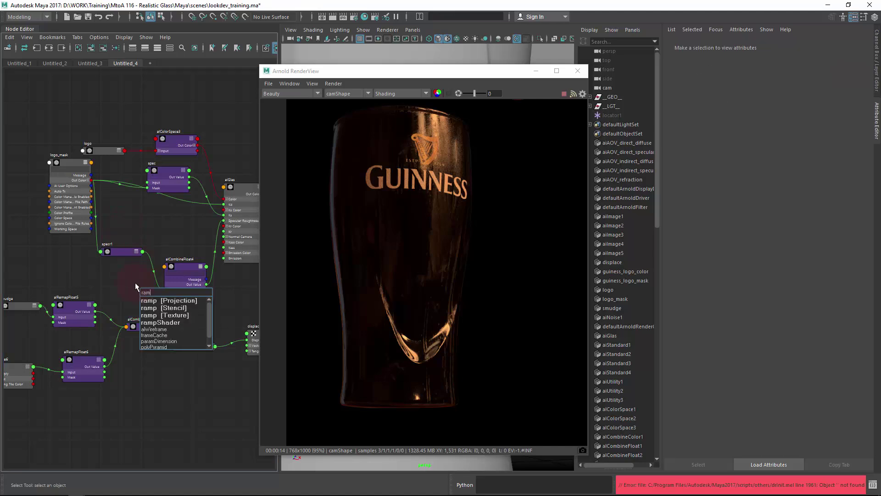
key(Down)
key(Down)
key(Down)
key(Return)
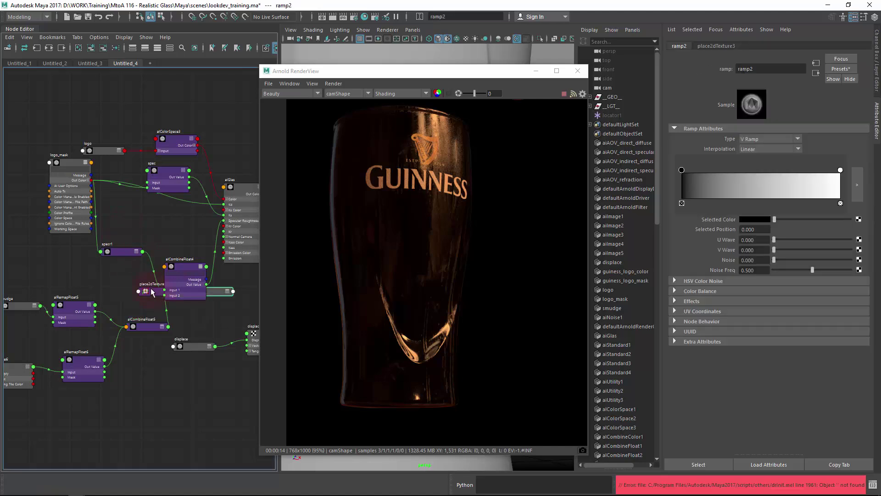
Step: Arrange the ramp and its 2D placement node above specr1, and move logo_mask aside and collapse it
drag(151, 288, 128, 216)
drag(224, 288, 200, 213)
drag(143, 216, 124, 223)
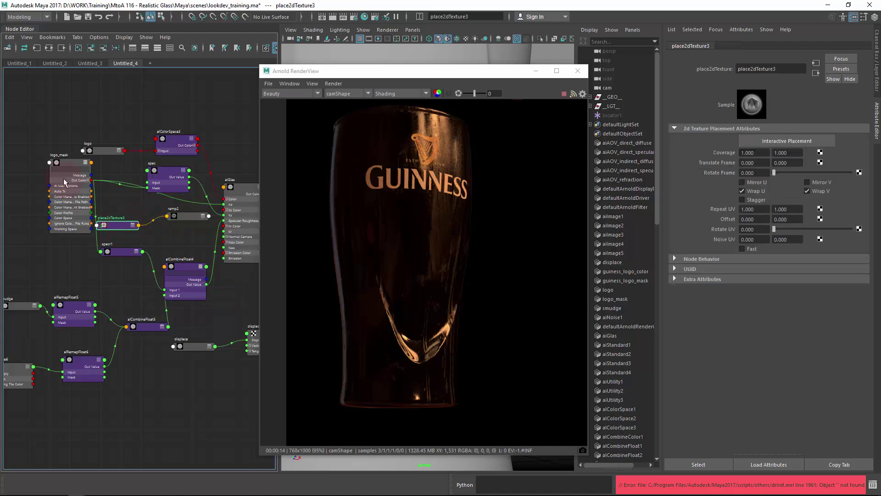
drag(64, 179, 42, 200)
key(1)
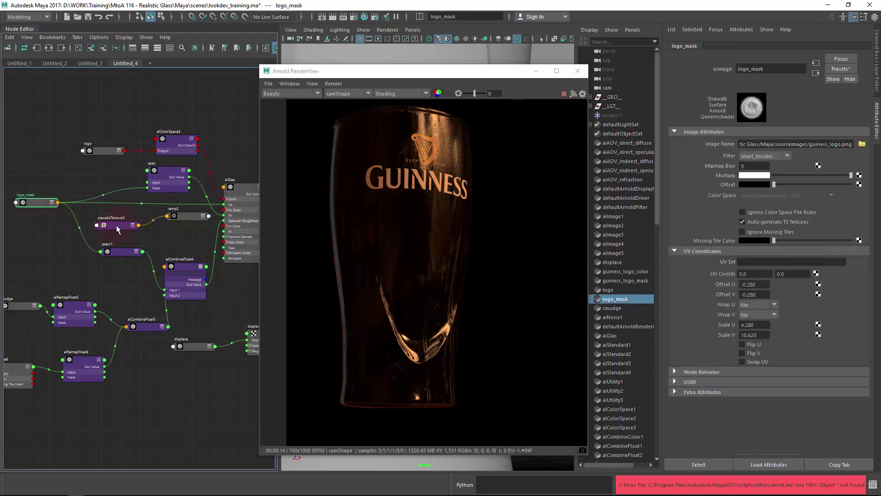
Step: Connect the ramp's Out Color to the aiGlas Color input and isolate the ramp in the render preview
scroll(189, 217, up, 3)
click(130, 216)
scroll(130, 217, up, 2)
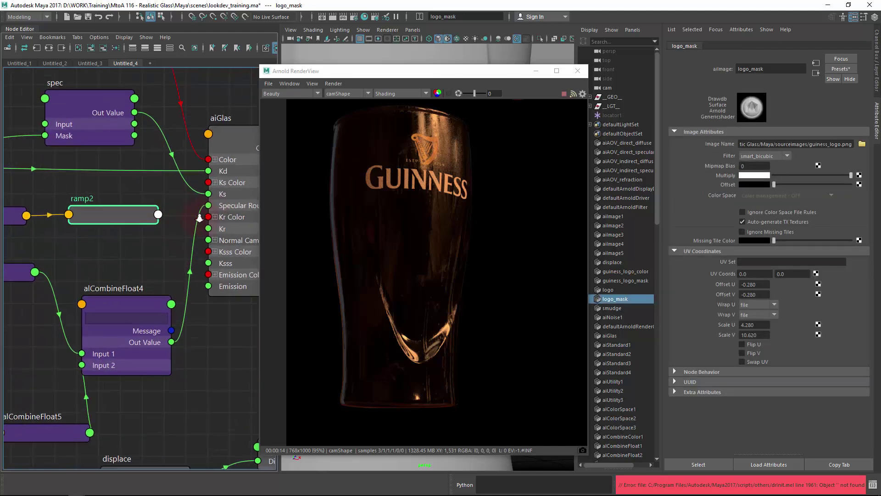
key(3)
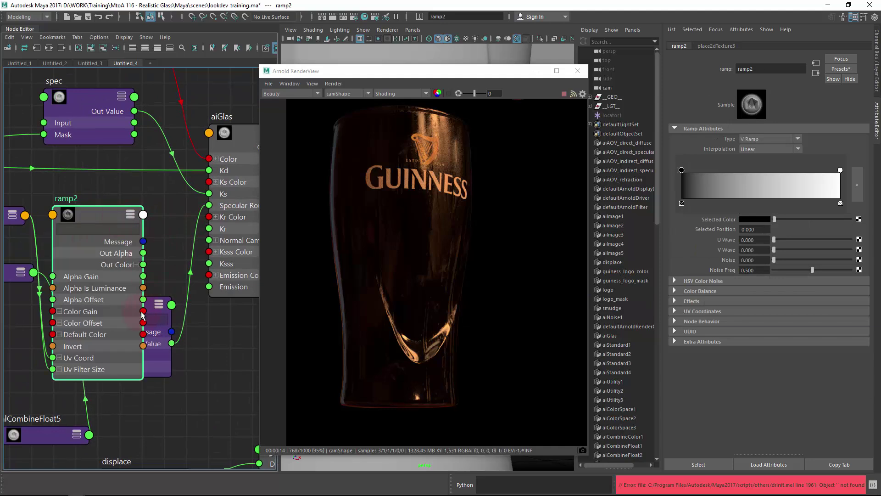
drag(142, 264, 210, 158)
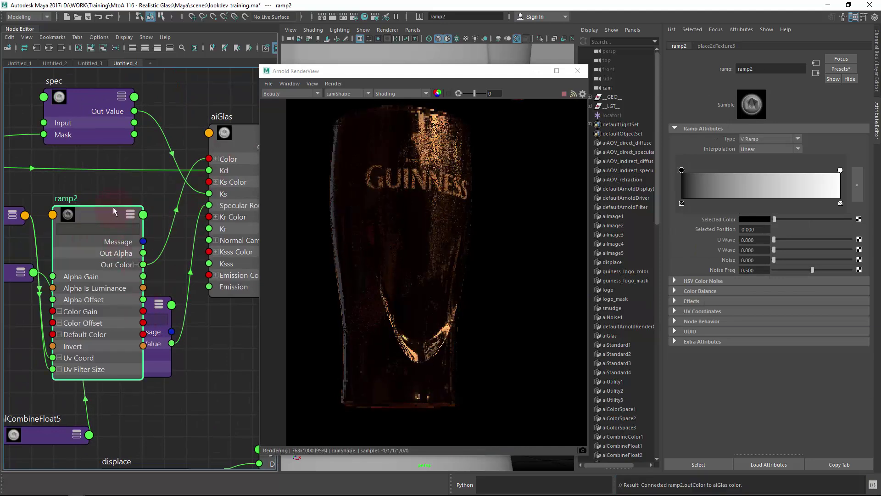
key(1)
click(399, 93)
click(391, 154)
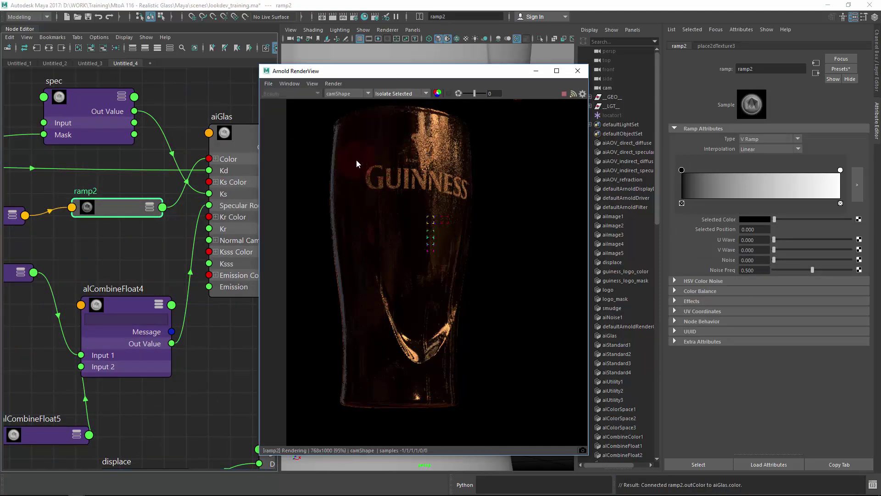
click(128, 194)
click(705, 194)
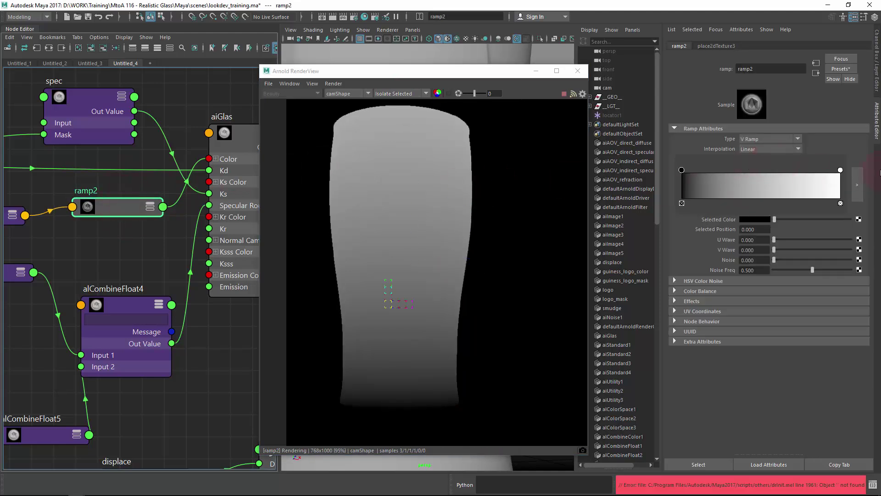
Step: Reverse the ramp so white is at the start, with the black stop at position 0.263
drag(840, 171, 739, 172)
drag(682, 171, 879, 189)
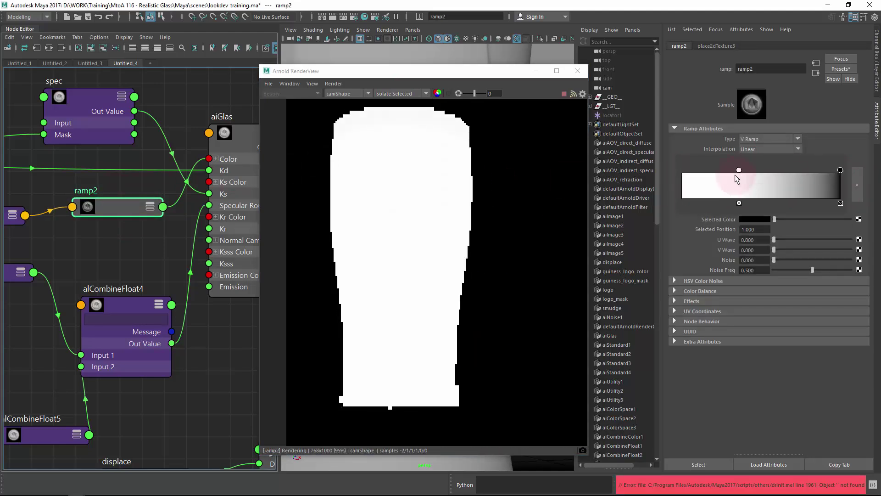
drag(739, 171, 602, 193)
click(840, 170)
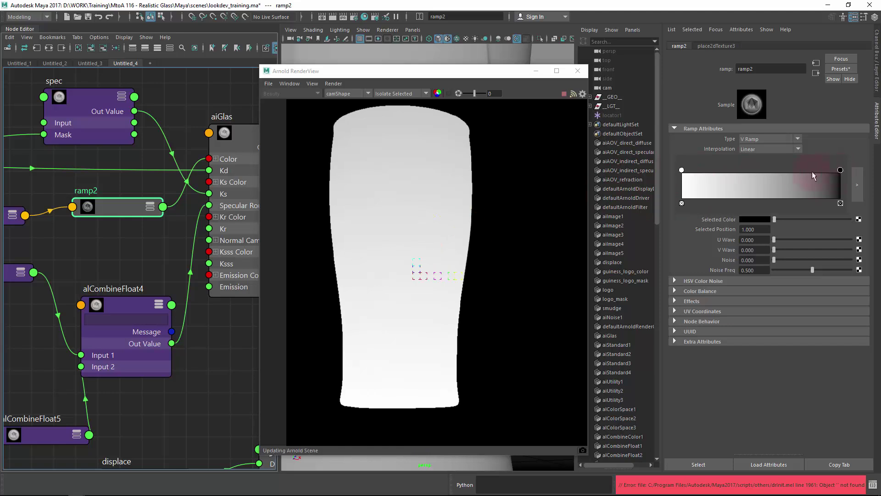
drag(840, 170, 723, 177)
Step: Set the ramp's interpolation to Smooth and move the black stop slightly closer to the white one
click(769, 149)
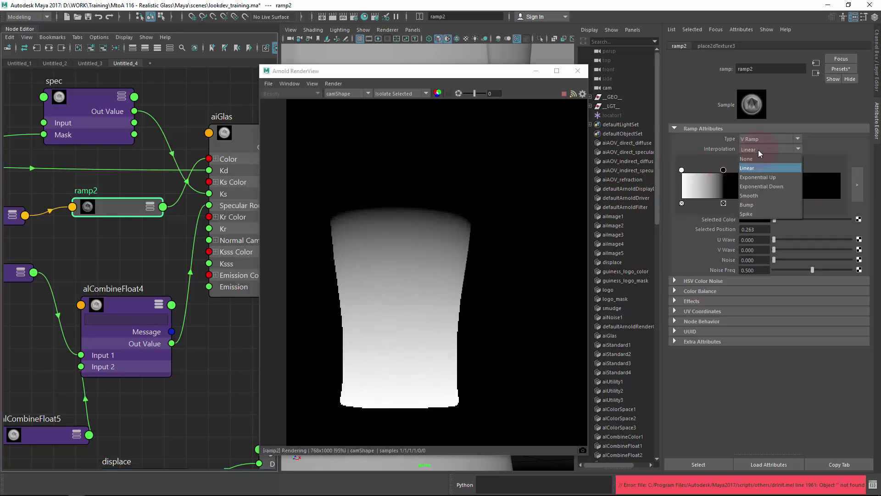
click(756, 195)
drag(723, 170, 714, 171)
Step: Darken the ramp's white stop to dark grey and add Noise of 0.127 with Noise Freq 0.446
click(681, 170)
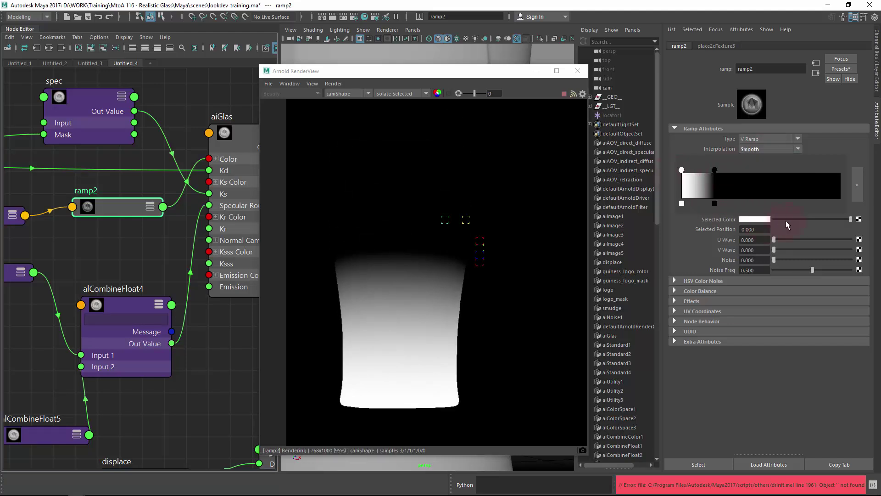
drag(786, 220, 775, 221)
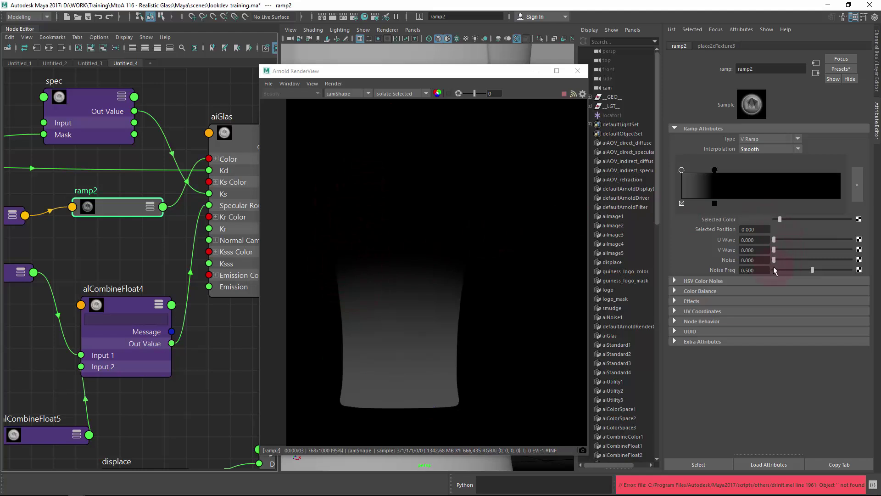
drag(774, 260, 809, 269)
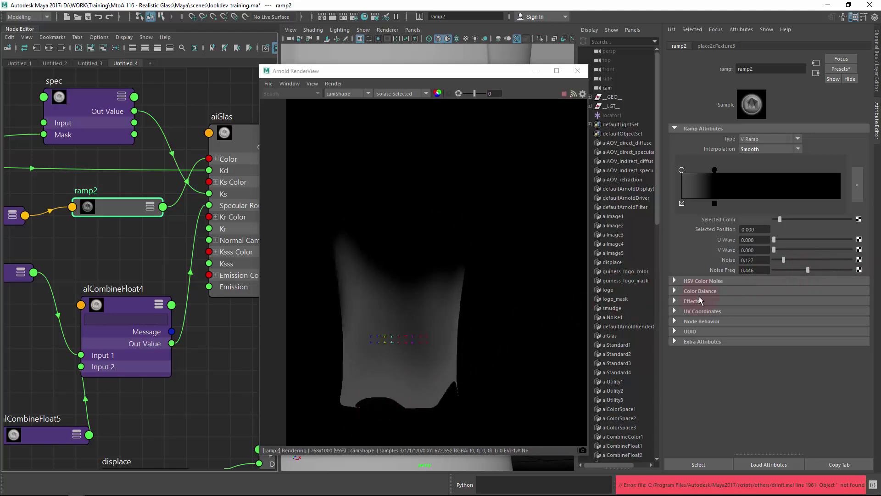
alt+middle_drag(157, 344, 212, 316)
scroll(179, 321, down, 2)
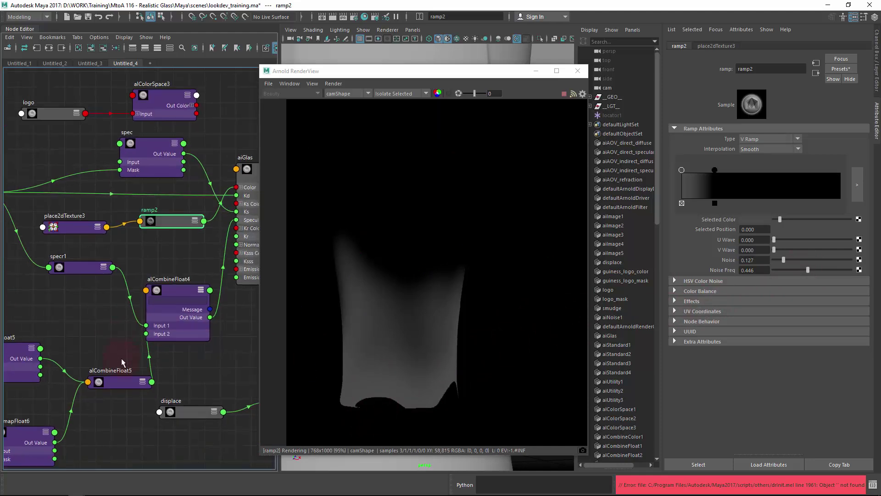
alt+middle_drag(116, 374, 136, 419)
click(98, 281)
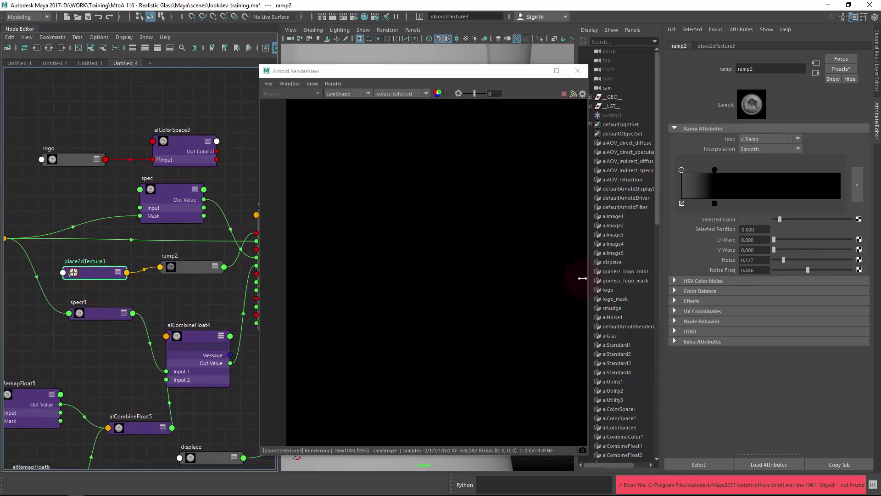
click(395, 94)
click(392, 105)
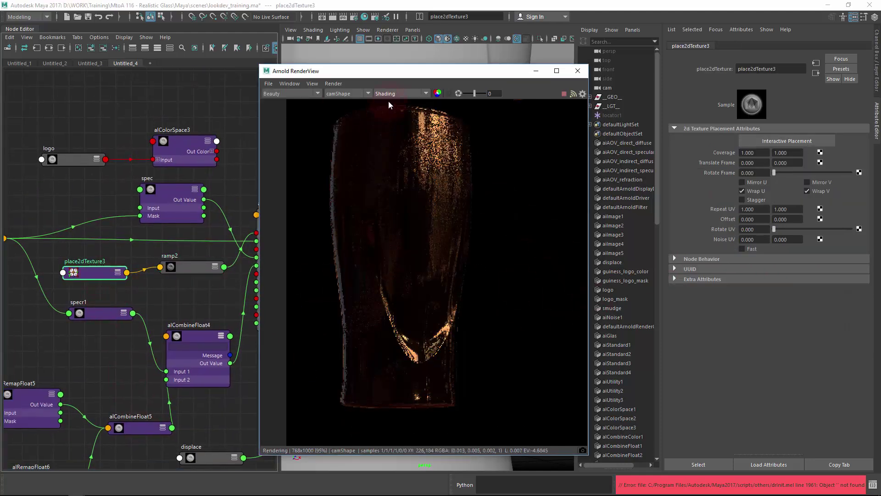
click(389, 94)
click(392, 155)
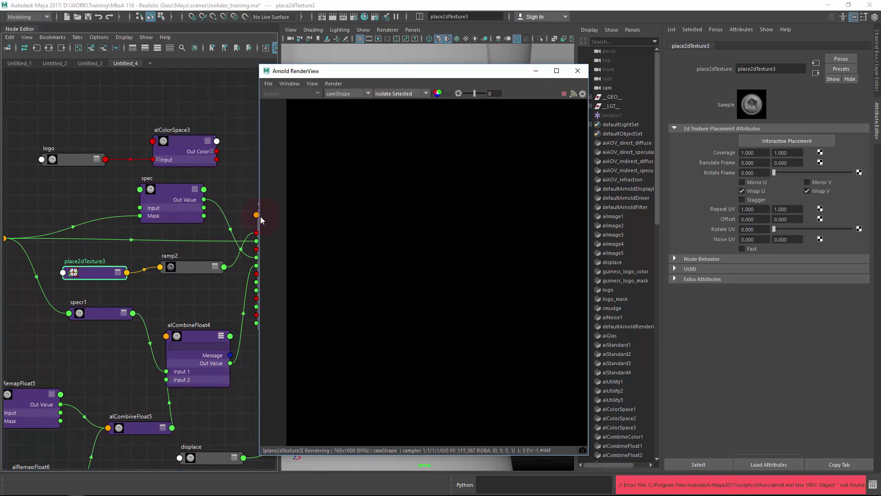
click(189, 270)
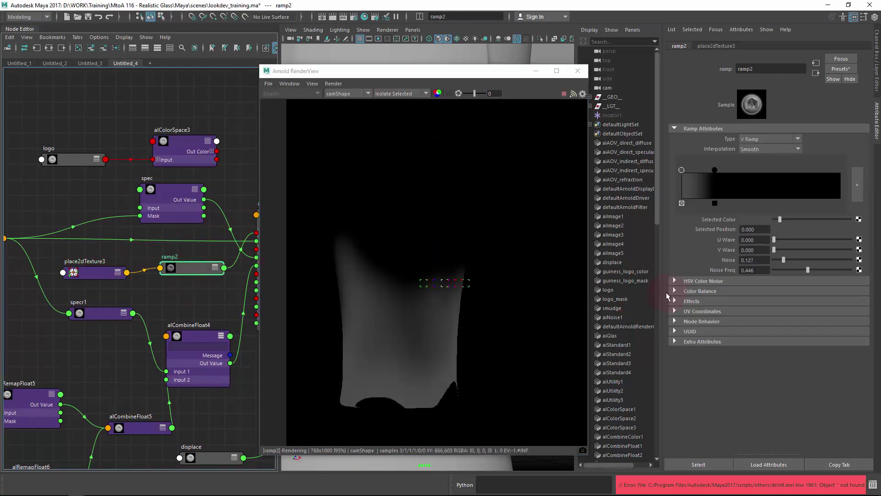
Step: Open place2dTexture3's attributes in a separate window and set its V offset to 0.030 while the ramp stays isolated
click(92, 275)
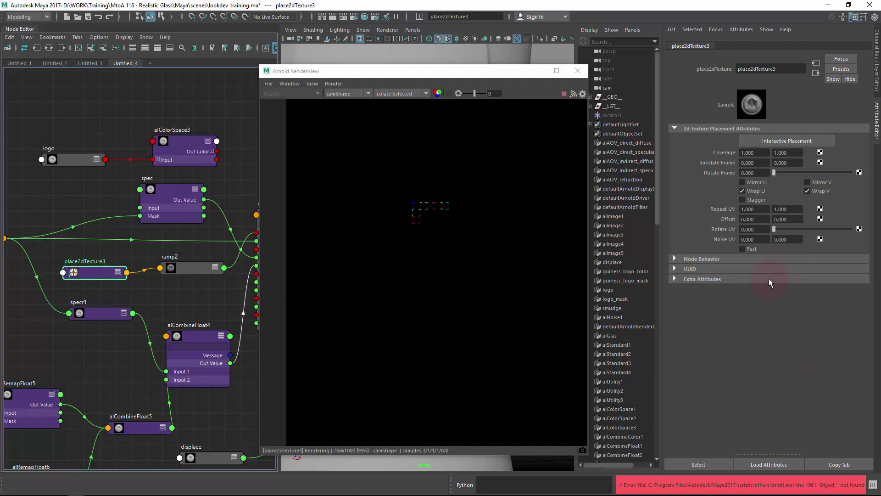
click(826, 464)
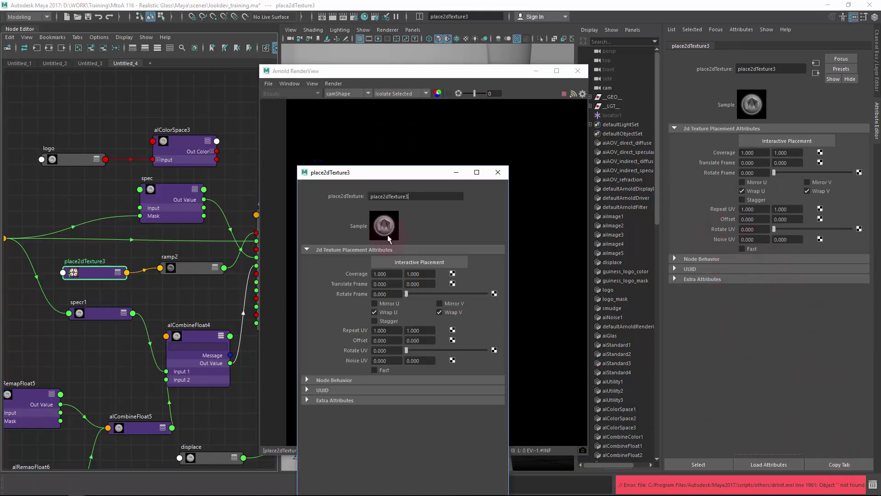
click(201, 270)
drag(358, 172, 116, 102)
ctrl+drag(178, 270, 193, 269)
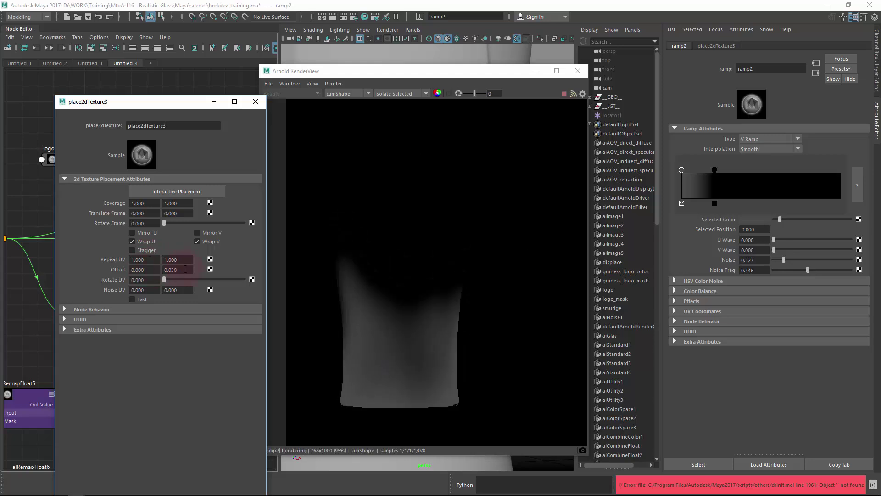
Step: Examine the noisy ramp falloff around the glass through perspShape, then restore camShape and close the separate placement window
drag(410, 69, 569, 65)
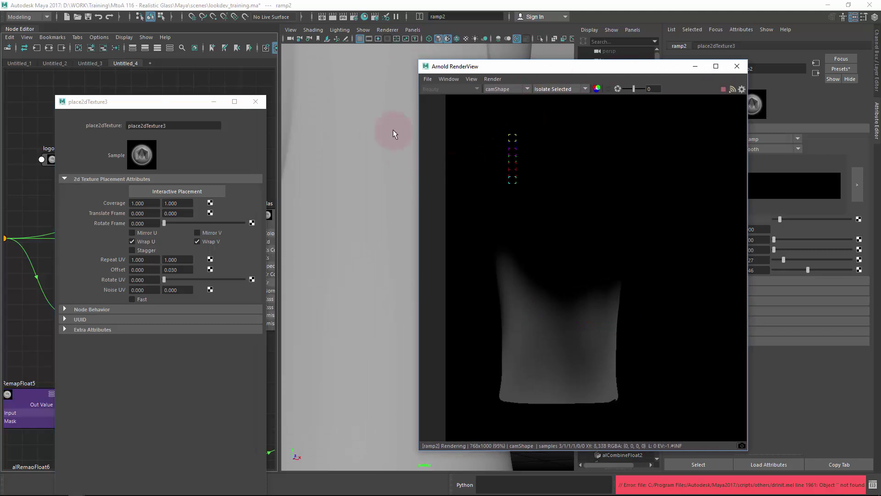
click(503, 89)
click(501, 101)
alt+drag(393, 195, 447, 219)
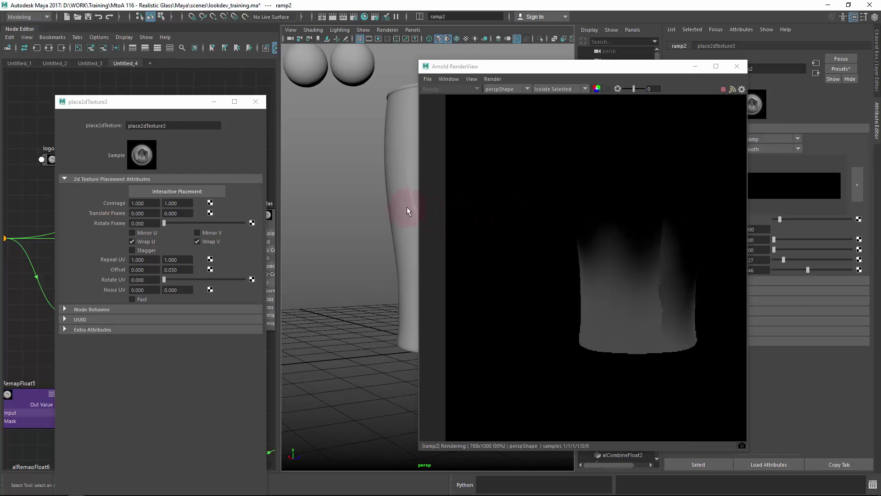
alt+drag(378, 210, 294, 215)
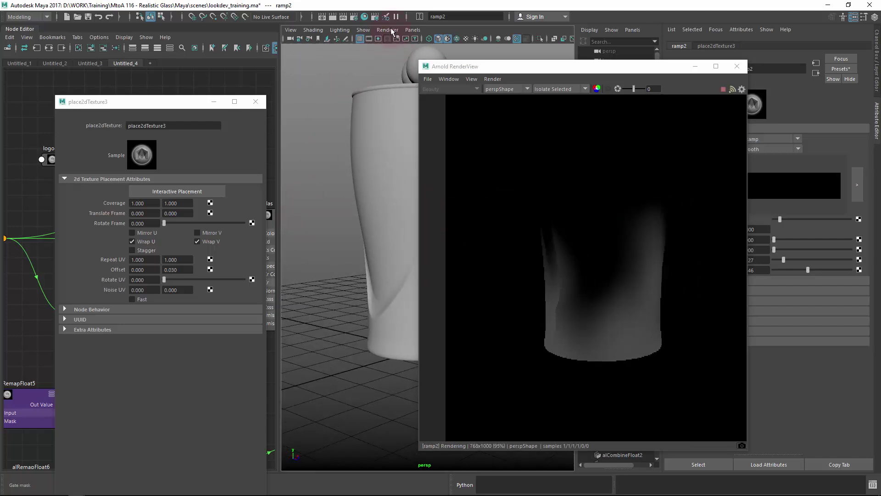
click(412, 30)
key(Escape)
click(559, 89)
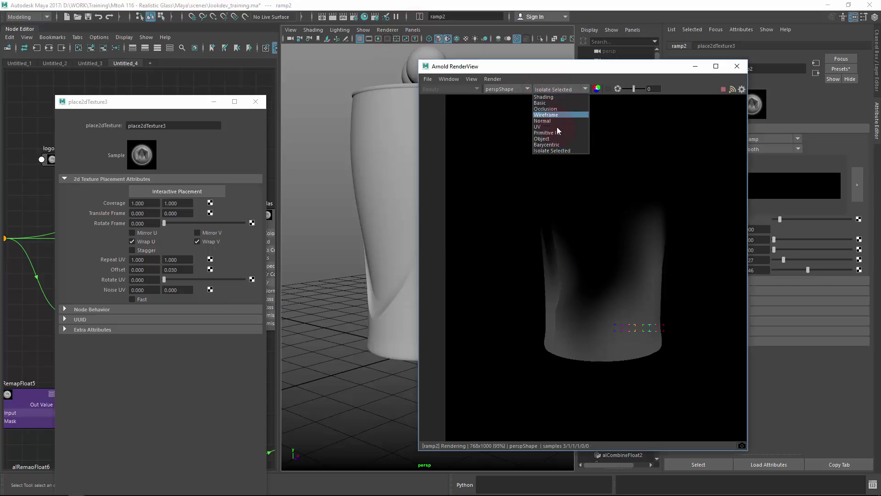
click(509, 89)
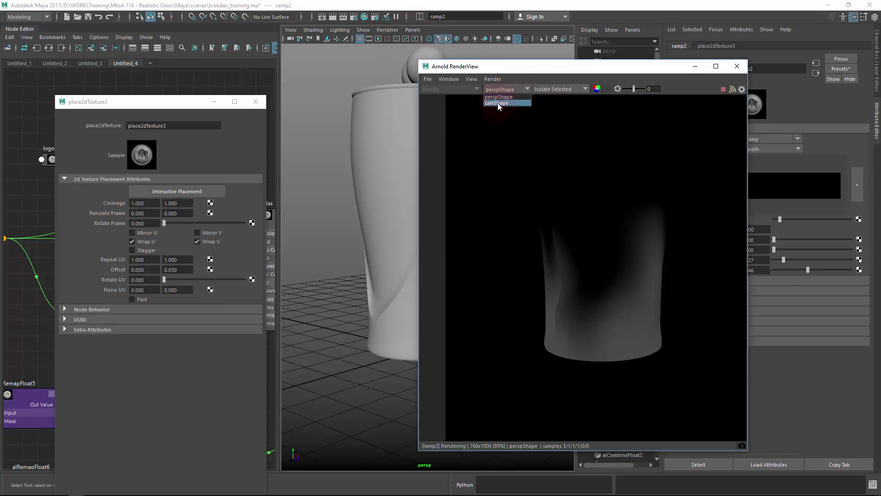
click(498, 103)
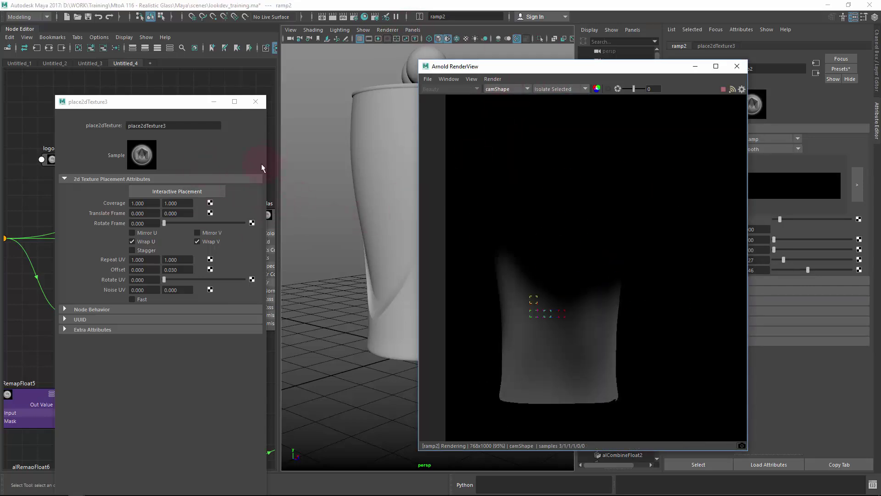
click(256, 103)
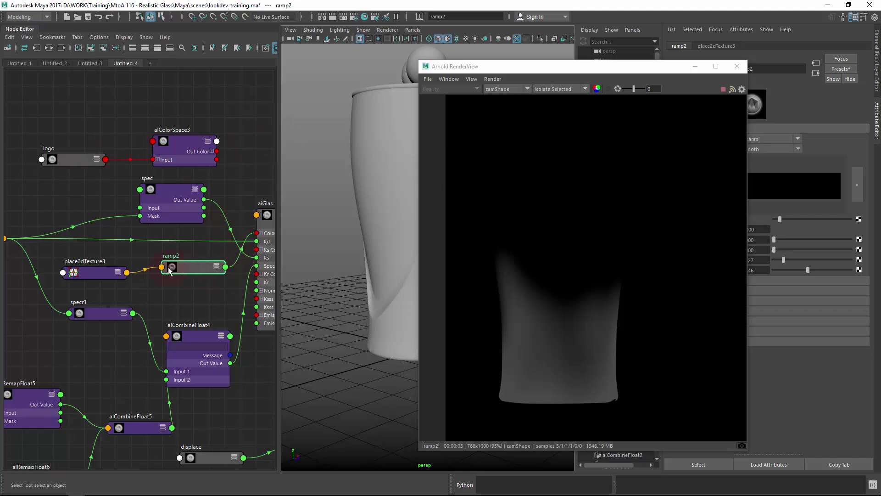
Step: Move the ramp and its placement node above the logo nodes and reconnect alColorSpace3's Out Color to aiGlas Color
drag(178, 279, 121, 259)
drag(168, 268, 92, 118)
alt+middle_drag(219, 161, 178, 166)
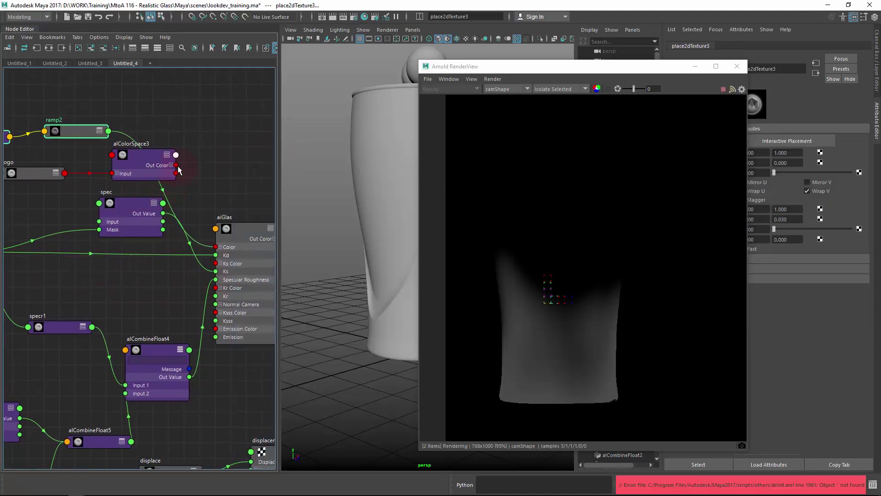
drag(176, 166, 216, 247)
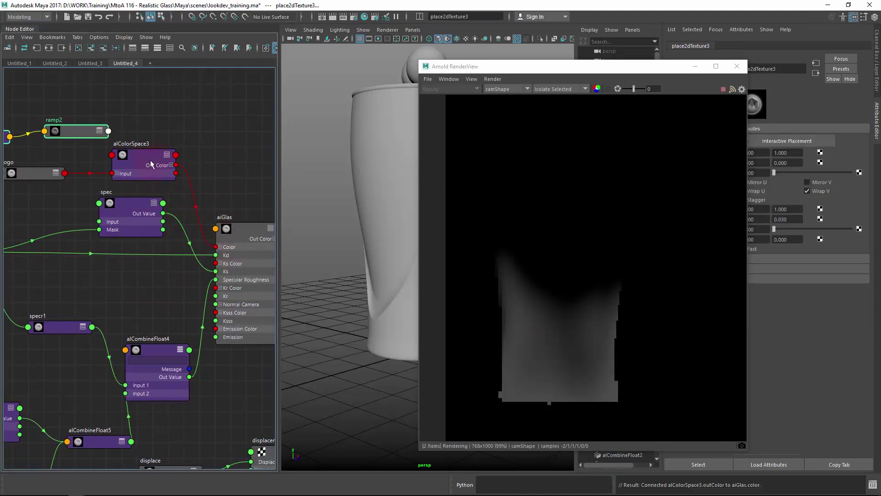
Step: Create an alCombineColor node and place it above alColorSpace3, between the ramp and the glass shader
alt+middle_drag(151, 164, 176, 181)
drag(173, 190, 170, 134)
alt+middle_drag(222, 177, 160, 173)
click(187, 185)
key(Tab)
text(alCombineColor)
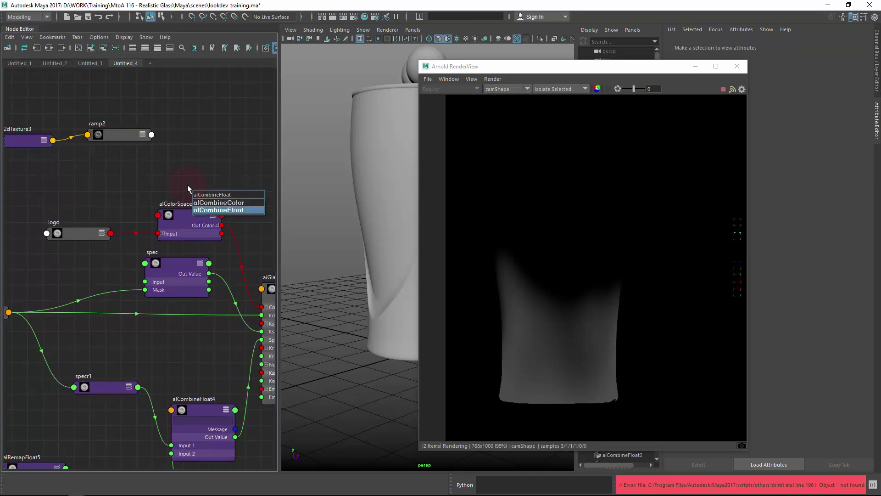
key(Return)
drag(234, 192, 261, 168)
alt+middle_drag(235, 196, 179, 199)
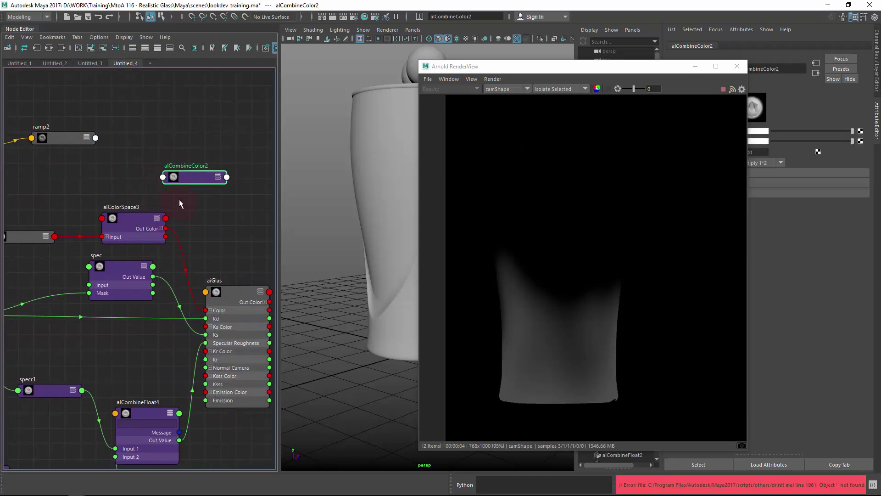
Step: Expand alCombineColor2 and ramp2, connect ramp2's Out Color to alCombineColor2's Input 1, and collapse the ramp node again
key(3)
drag(188, 189, 205, 169)
click(71, 137)
key(3)
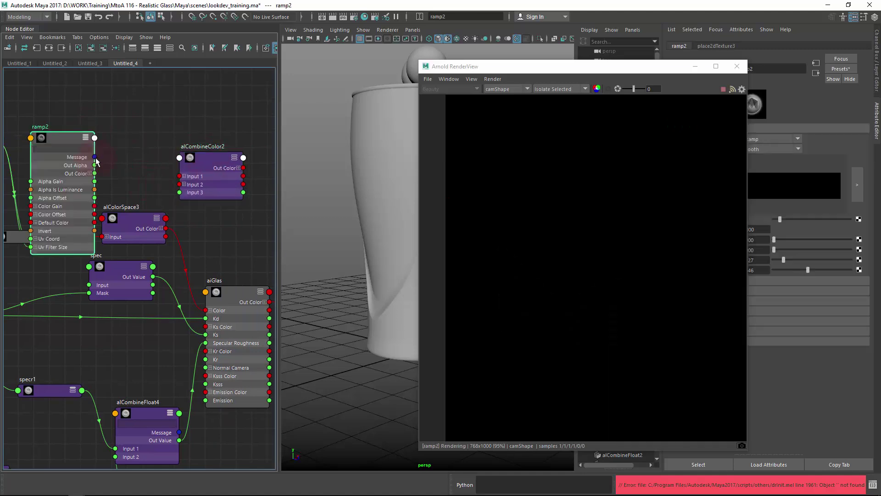
drag(94, 173, 181, 176)
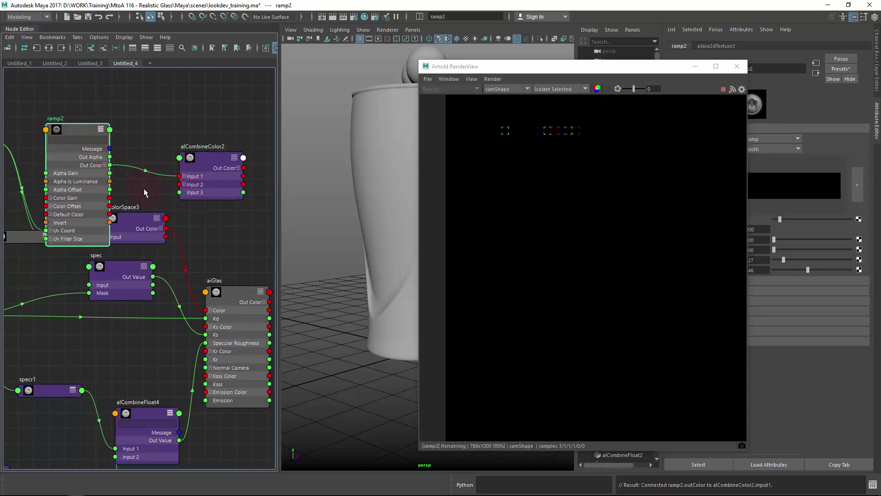
key(1)
drag(82, 125, 100, 116)
Step: Connect alColorSpace3's Out Color to alCombineColor2's Input 2 and alCombineColor2's Out Color to aiGlas Color
drag(142, 226, 180, 184)
alt+middle_drag(206, 216, 163, 194)
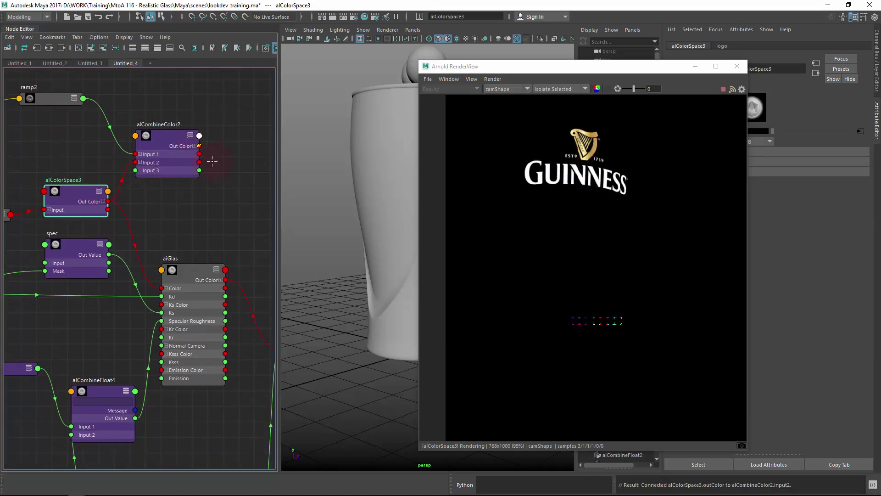
drag(198, 145, 161, 288)
alt+middle_drag(168, 137, 209, 158)
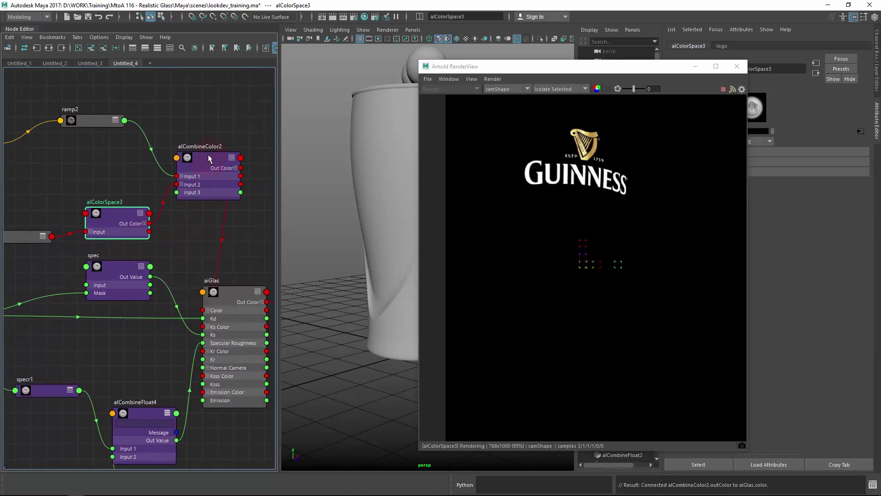
Step: Set alCombineColor2's Combine Op to add 1+2, with the node isolated in the render view
click(208, 159)
drag(550, 67, 435, 61)
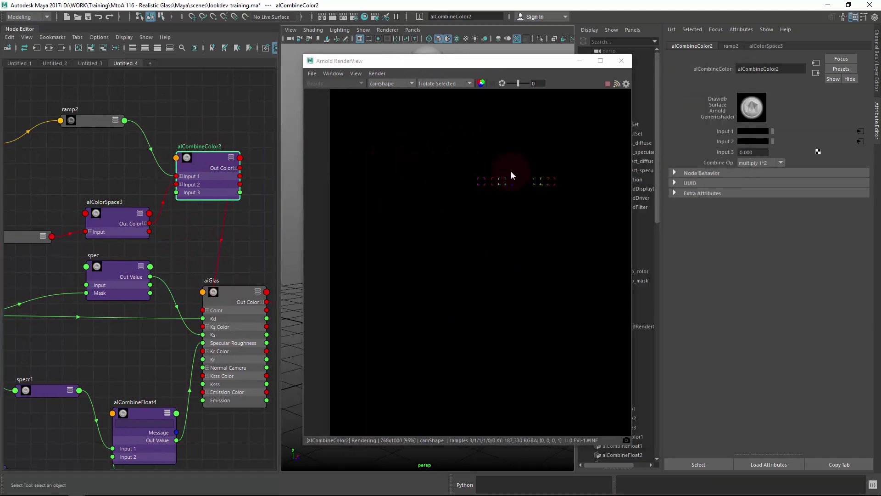
click(757, 163)
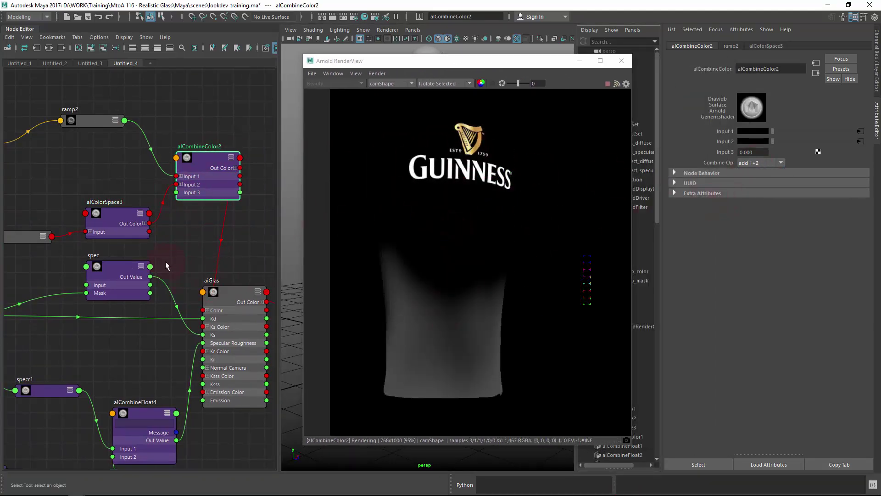
Step: Create an alCombineFloat node and place it below the spec node, between logo_mask and aiGlas
alt+middle_drag(180, 285, 171, 214)
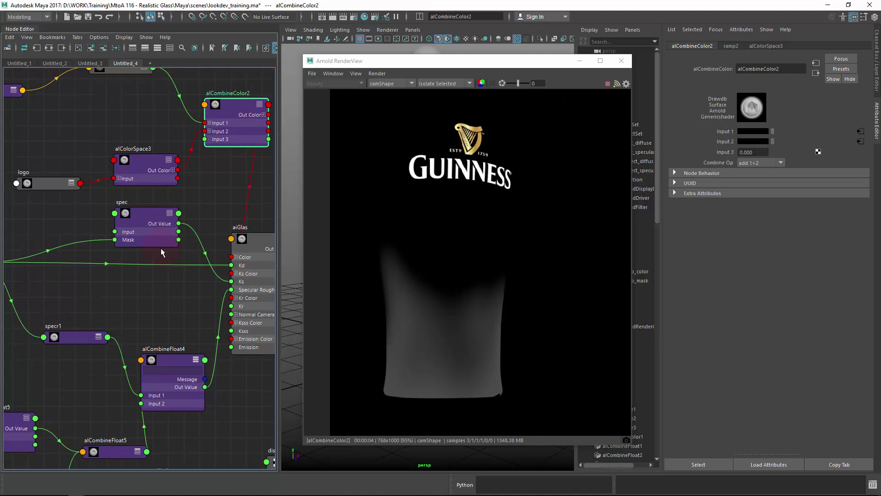
mouse_move(132, 243)
alt+middle_down()
mouse_move(120, 218)
mouse_move(136, 250)
alt+middle_up()
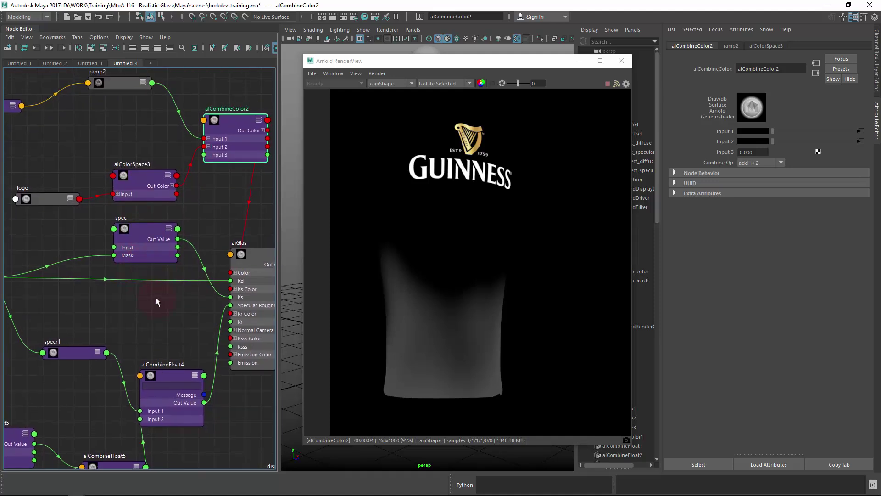
alt+middle_drag(156, 297, 270, 281)
click(56, 264)
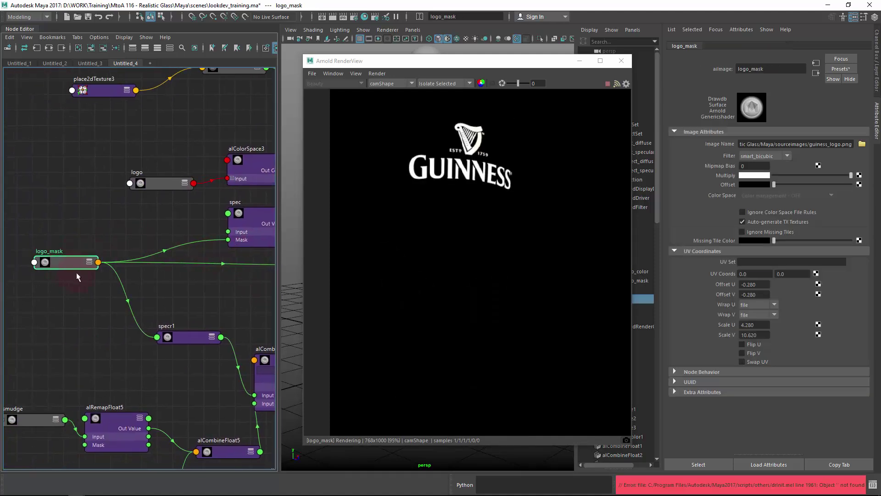
alt+middle_drag(76, 276, 108, 248)
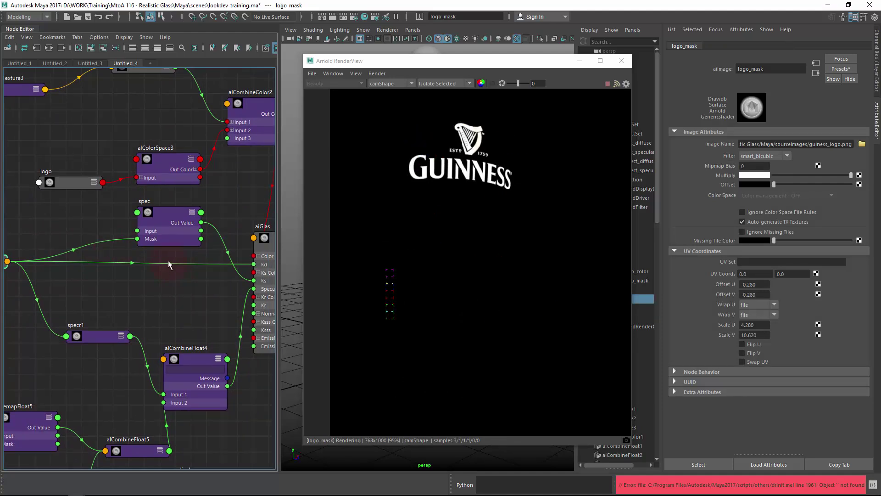
click(157, 291)
key(Tab)
text(alco)
key(Down)
key(Down)
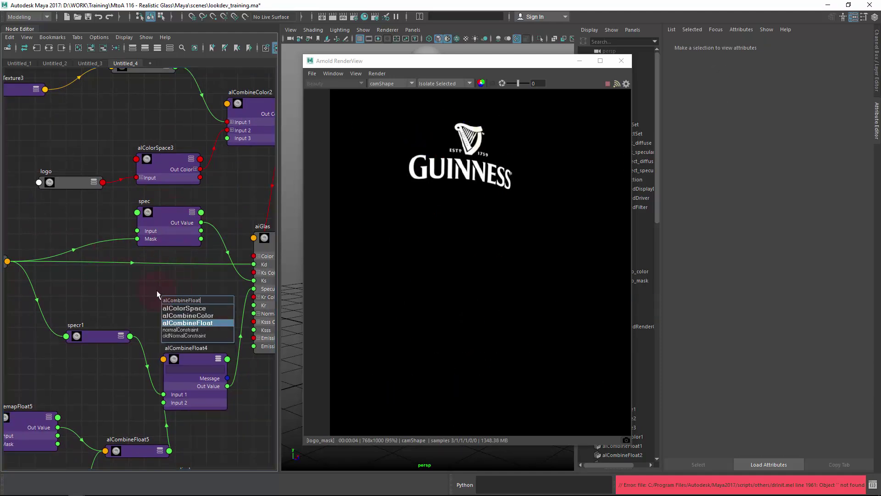
key(Return)
drag(194, 293, 199, 277)
Step: Expand logo_mask and connect its Out Color R to Input 1 of the new alCombineFloat6 node
alt+middle_drag(38, 270, 98, 255)
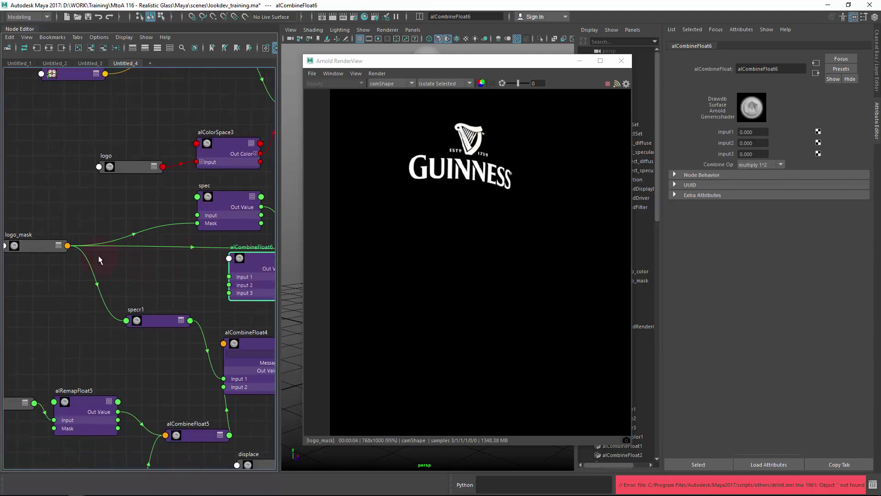
click(64, 277)
click(63, 273)
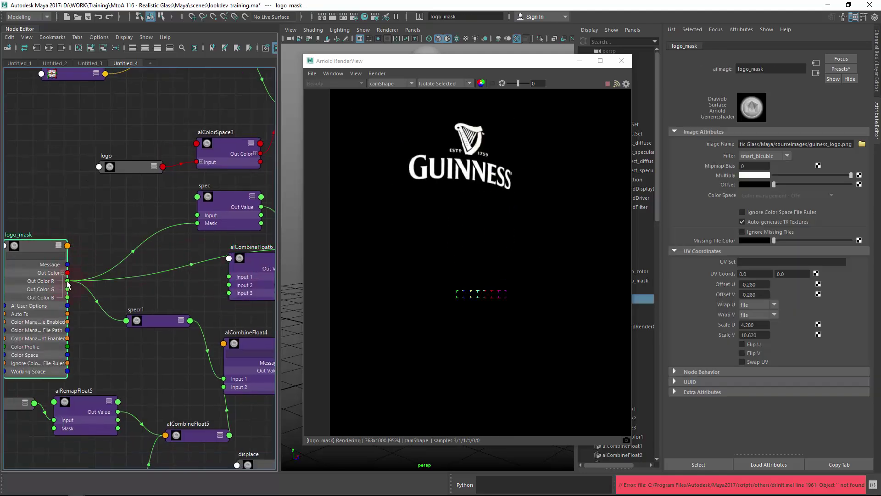
drag(67, 281, 229, 277)
alt+middle_drag(254, 180, 199, 180)
alt+middle_drag(173, 212, 148, 237)
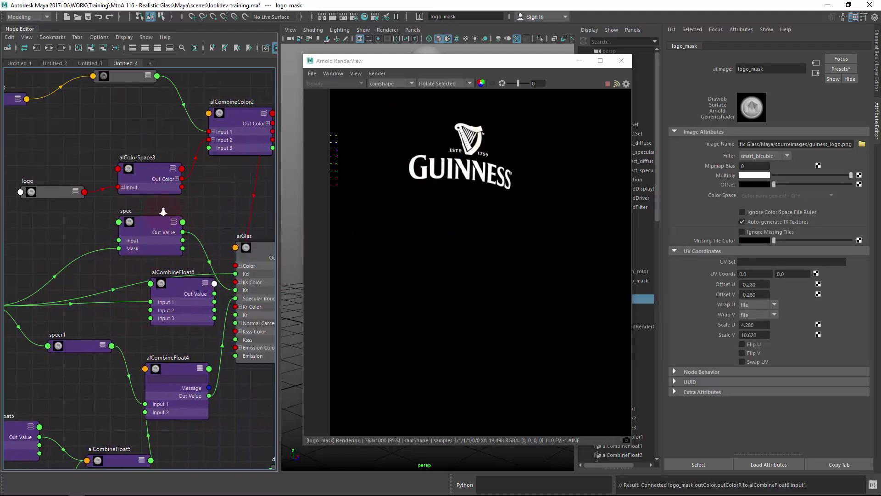
Step: Expand ramp2, connect its Out Color R to alCombineFloat6's Input 2, and collapse the ramp node again
alt+right_drag(163, 211, 165, 140)
drag(144, 99, 133, 124)
click(151, 119)
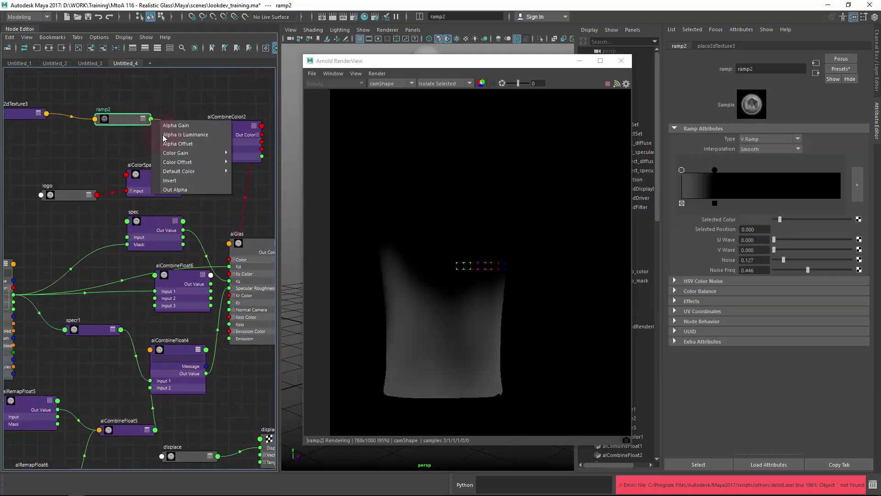
mouse_move(205, 169)
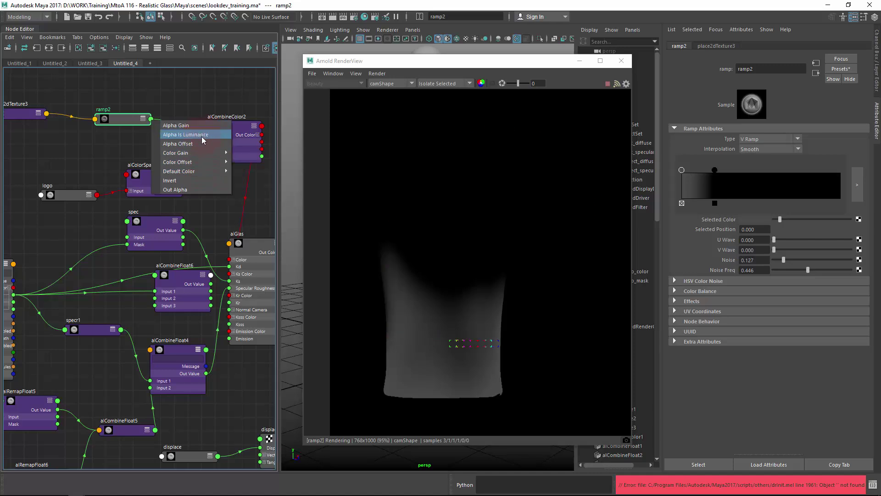
click(124, 151)
drag(110, 121, 109, 119)
key(3)
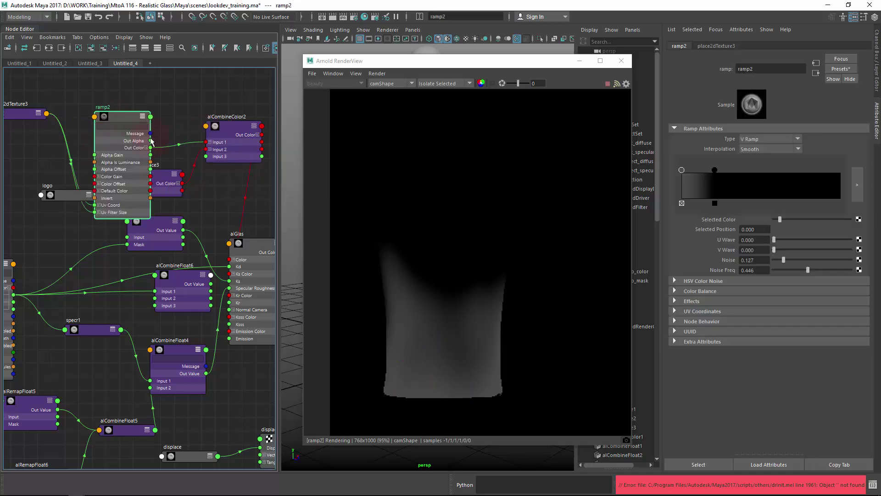
click(146, 148)
drag(151, 157, 155, 299)
key(1)
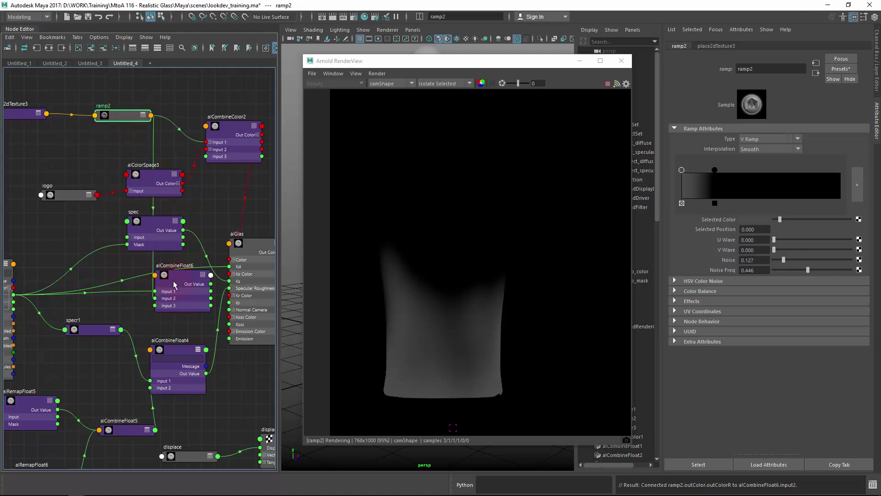
Step: Connect alCombineFloat6's Out Value to aiGlas Kd, then collapse the node and tidy its position
click(175, 285)
scroll(174, 287, up, 3)
drag(171, 292, 214, 254)
key(1)
mouse_move(134, 279)
middle_down()
mouse_move(133, 267)
mouse_move(128, 273)
middle_up()
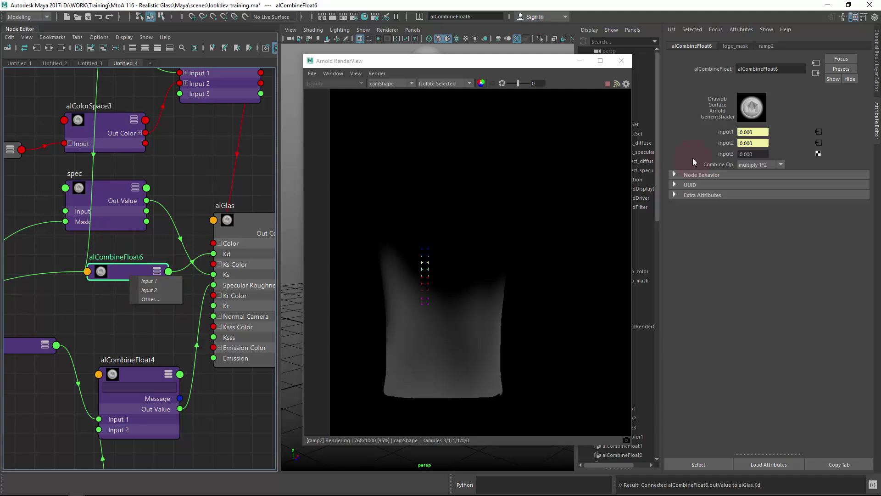
click(110, 291)
drag(161, 275, 167, 269)
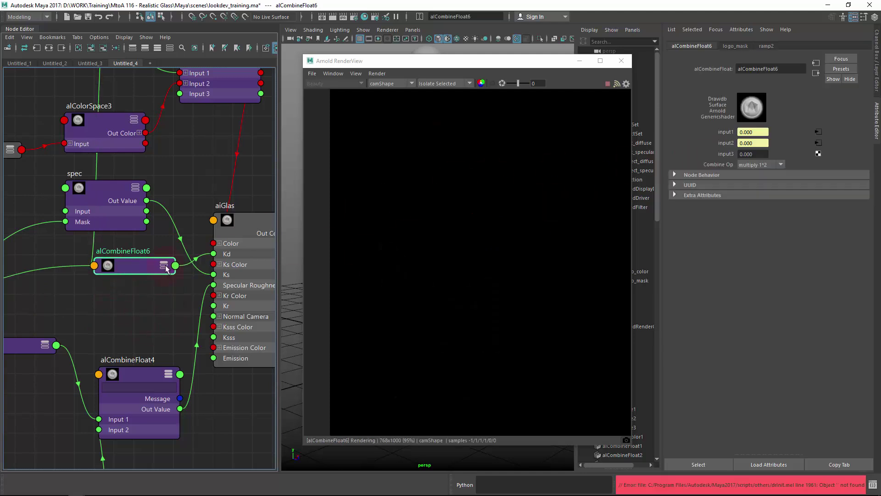
Step: Set alCombineFloat6's Combine Op to add 1+2 and return the render view to full Shading mode
click(728, 174)
click(769, 165)
click(748, 183)
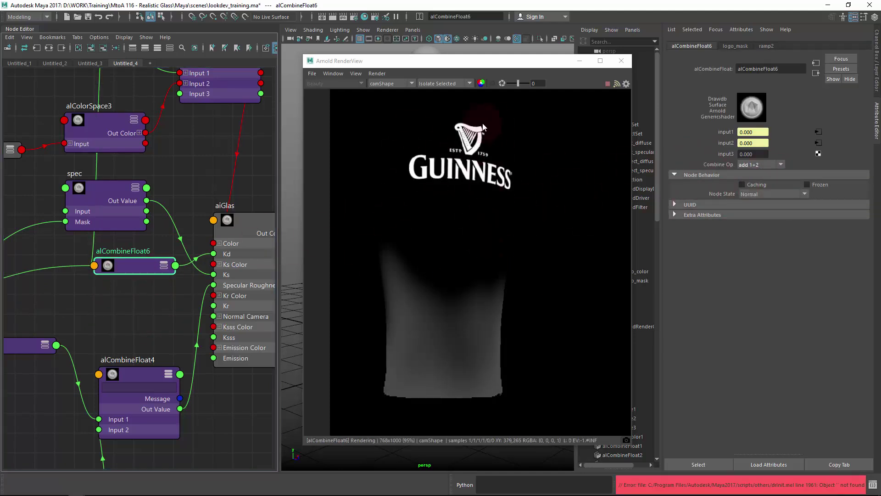
click(443, 83)
click(442, 92)
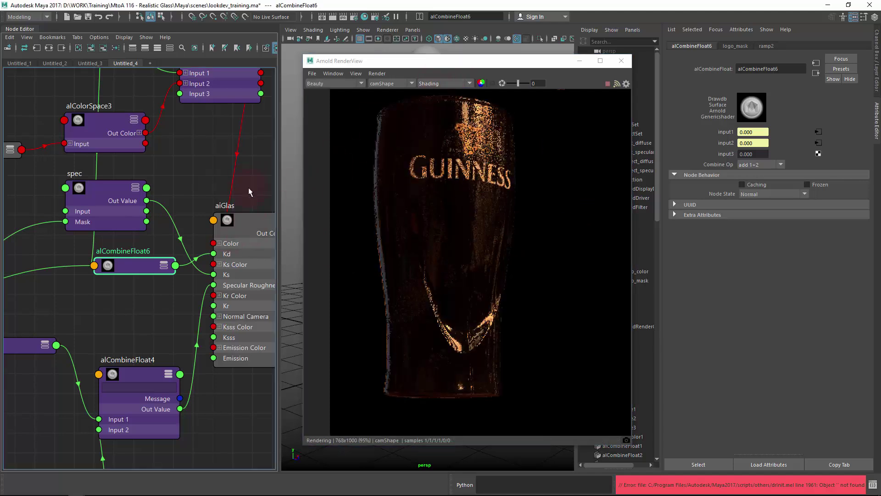
drag(247, 212, 253, 213)
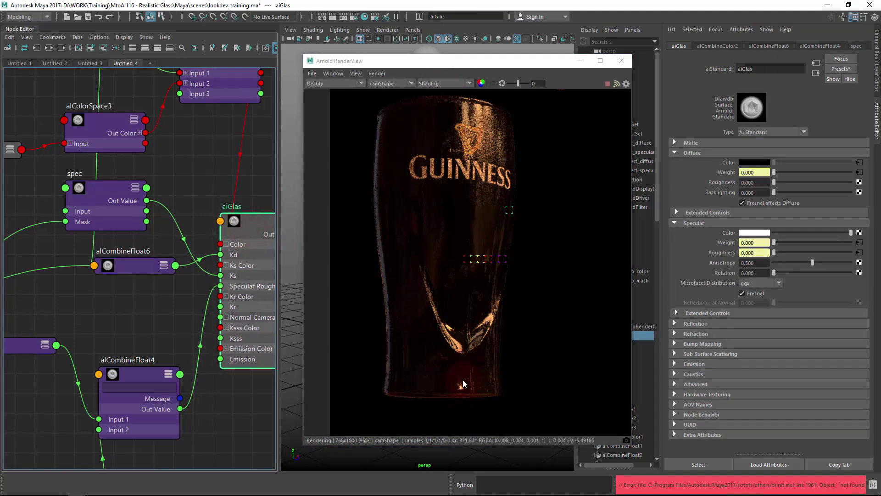
Step: Brighten ramp2's start colour to light grey and shift its black colour stop to position 0.254
alt+middle_drag(105, 127, 128, 252)
click(78, 162)
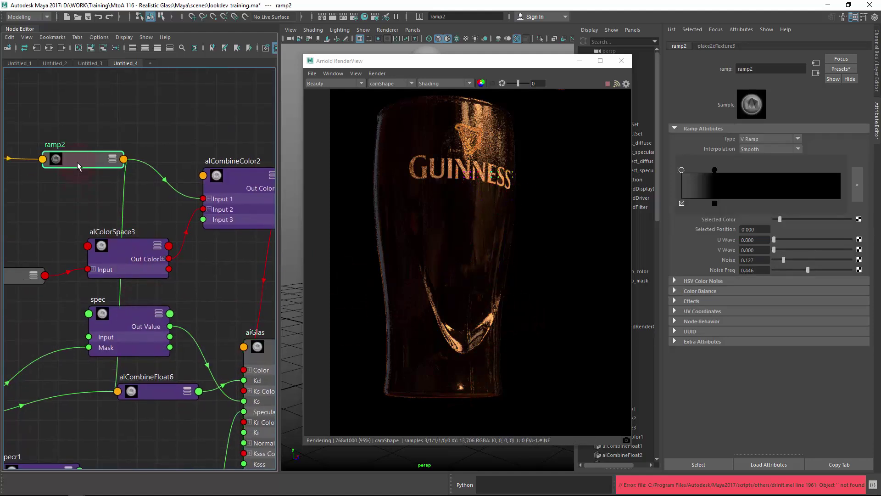
click(681, 179)
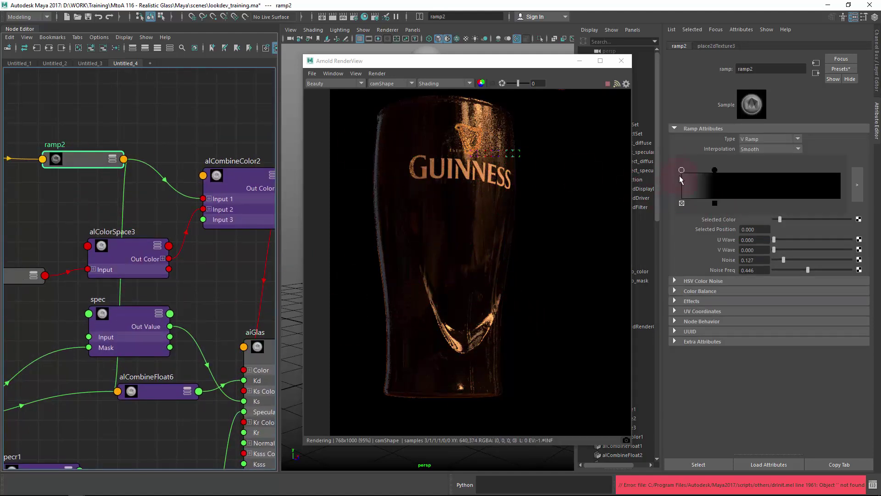
drag(784, 221, 816, 221)
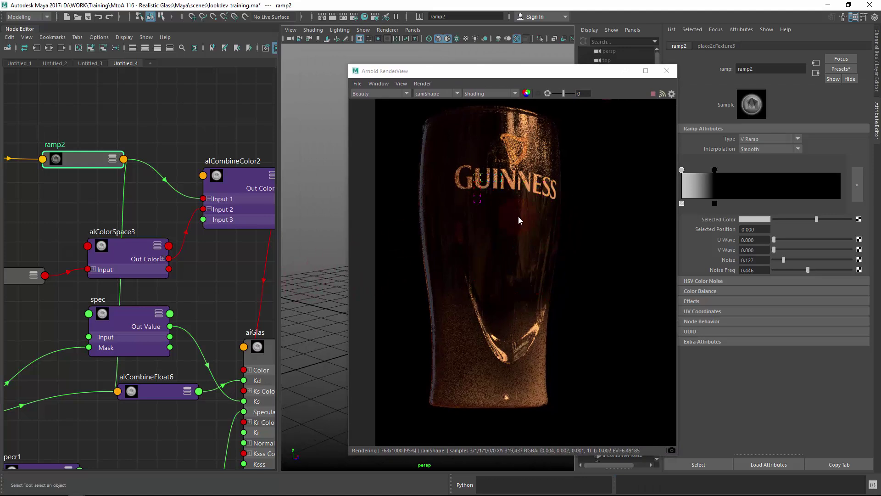
alt+drag(518, 216, 401, 210)
drag(717, 170, 722, 171)
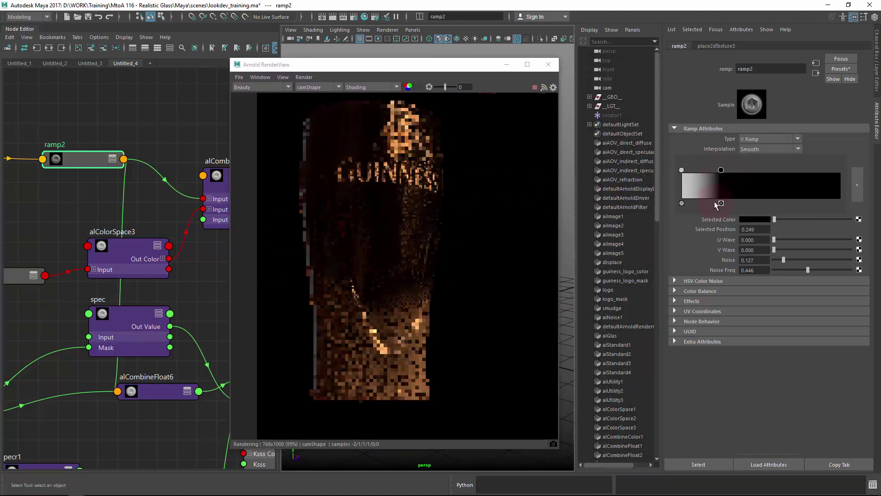
click(681, 170)
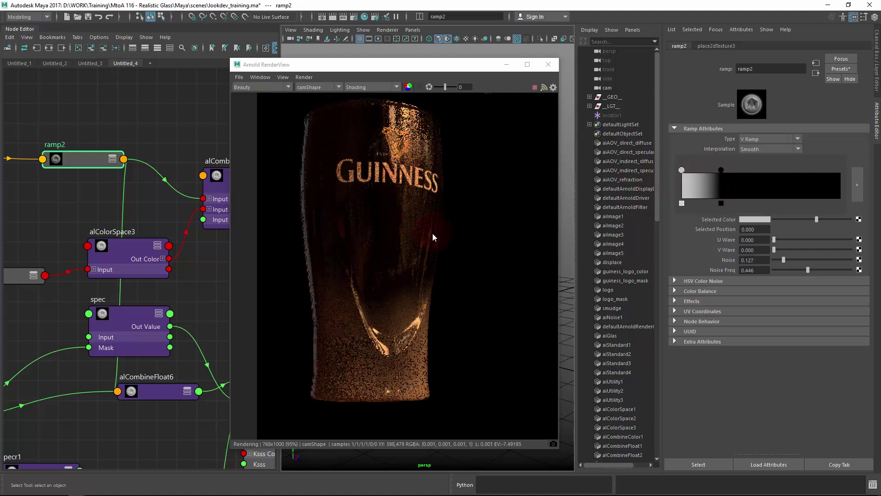
drag(723, 170, 724, 170)
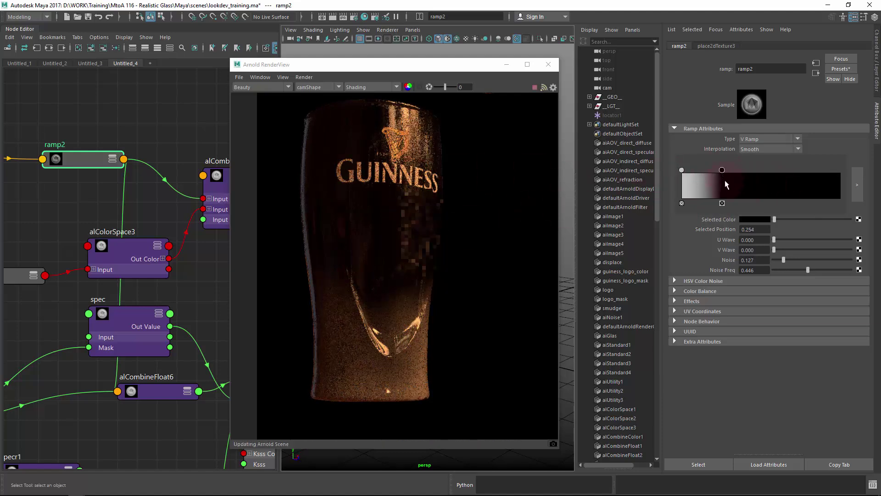
Step: Raise the colour value of ramp2's black stop to a dark grey
click(758, 219)
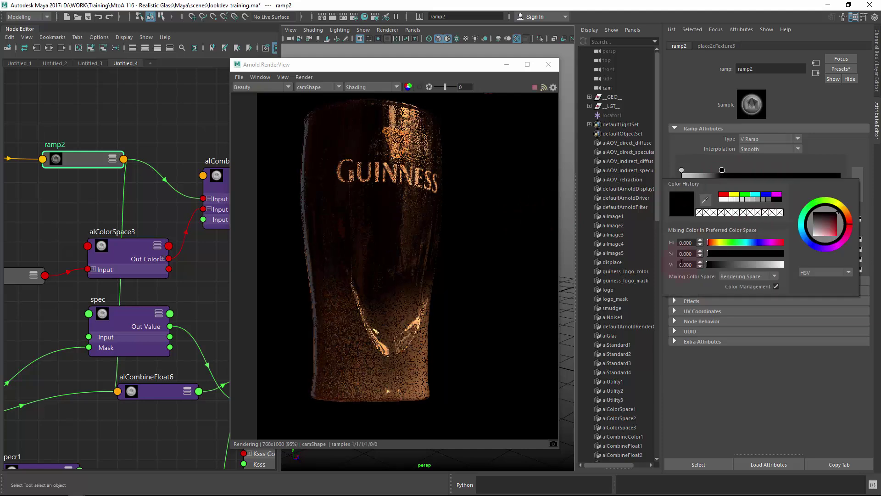
click(700, 263)
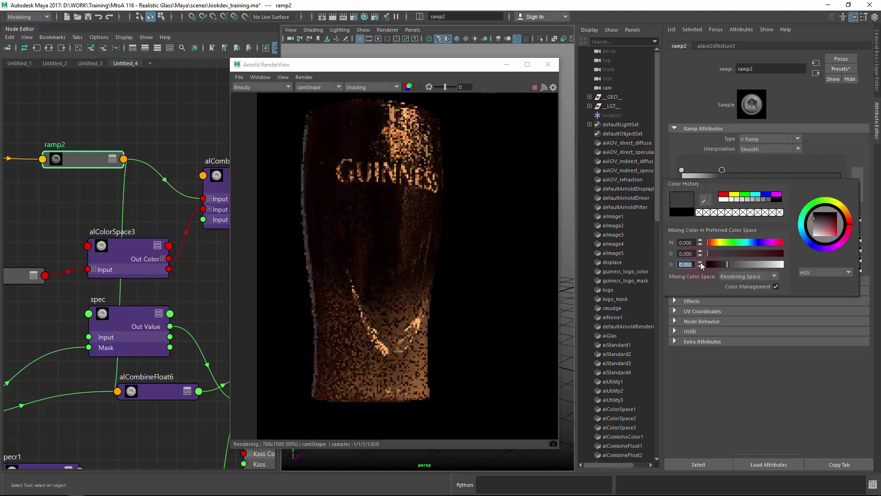
click(700, 263)
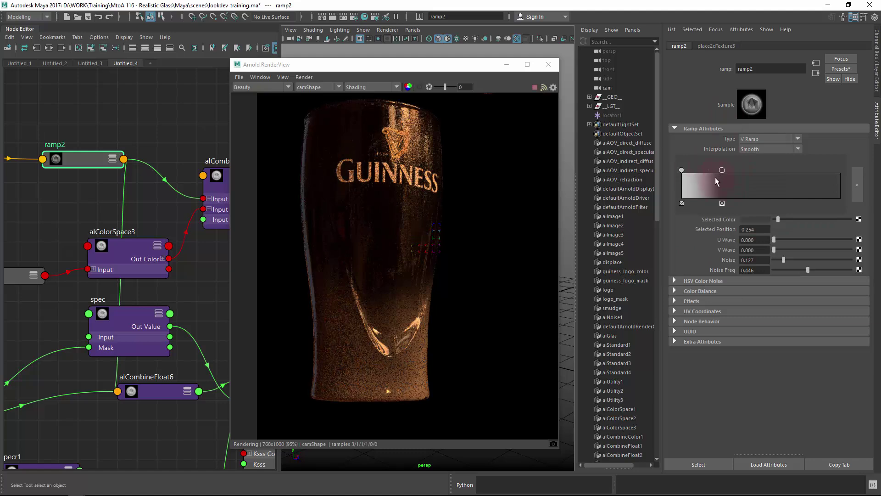
Step: Darken ramp2's start colour to a medium grey and move the dark grey stop to position 0.257
click(681, 170)
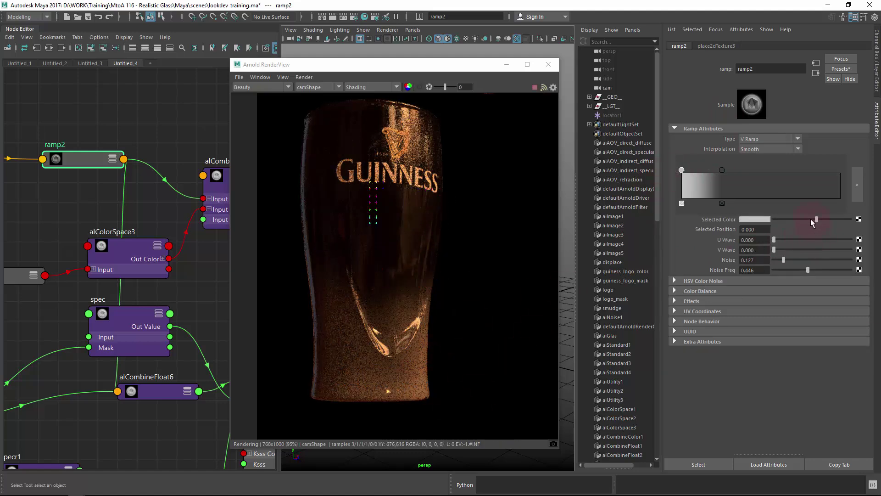
drag(810, 219, 785, 225)
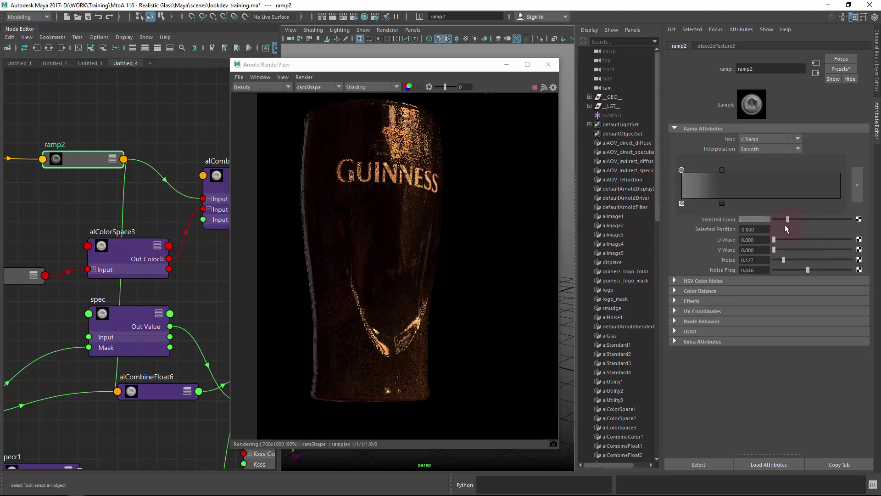
click(722, 169)
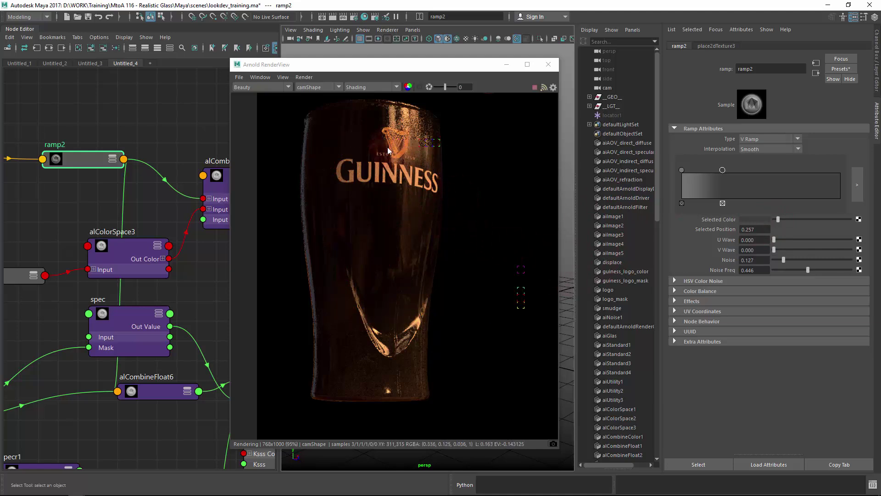
Step: Review the glass shape's Arnold settings and the refraction attributes of its aiGlas material
click(392, 217)
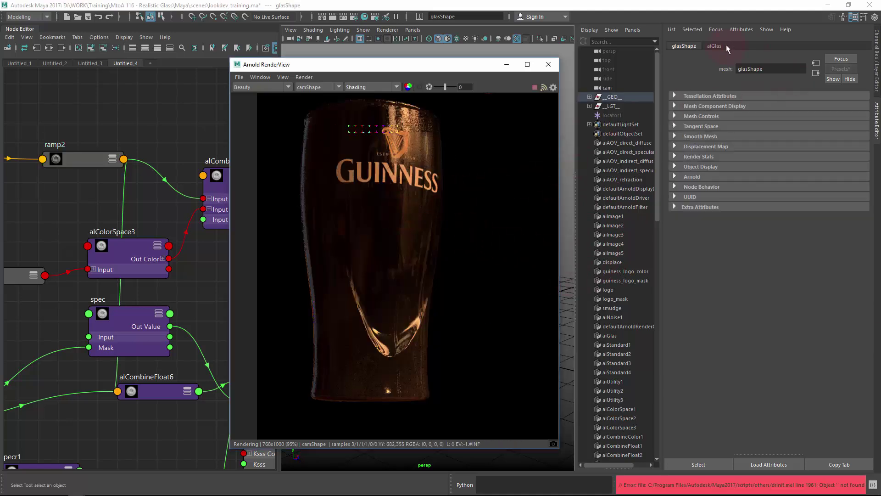
click(714, 46)
click(685, 46)
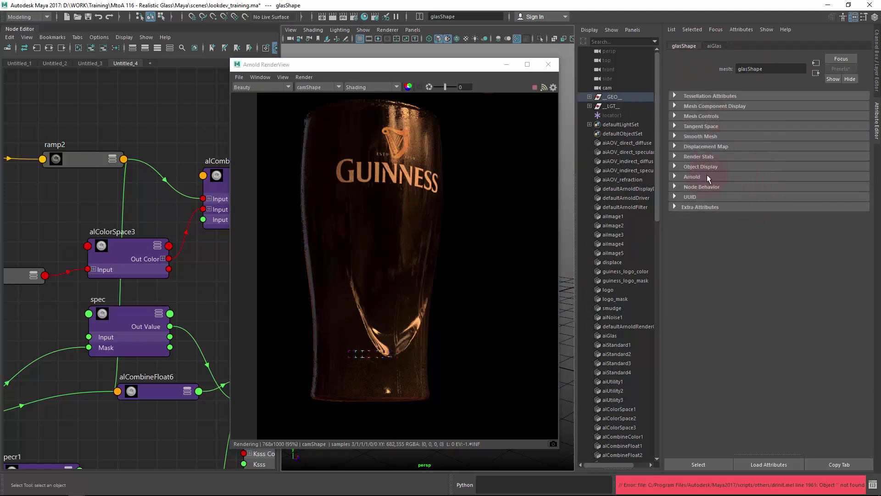
click(697, 183)
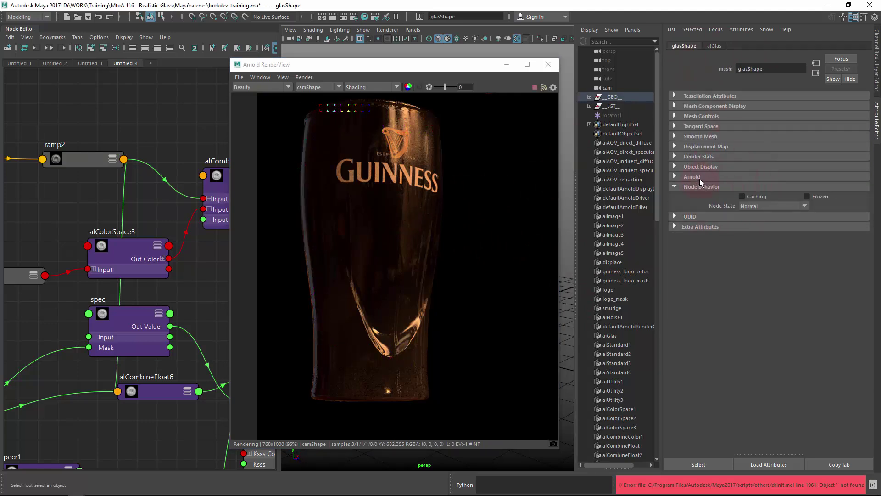
click(698, 177)
click(698, 177)
click(714, 47)
click(697, 335)
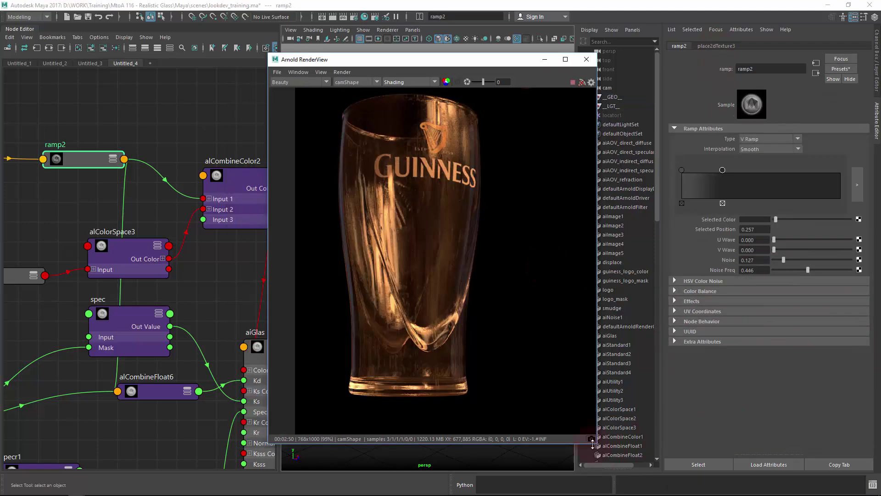
Step: Store a snapshot of the current glass render and inspect the glass from rim to base
click(591, 439)
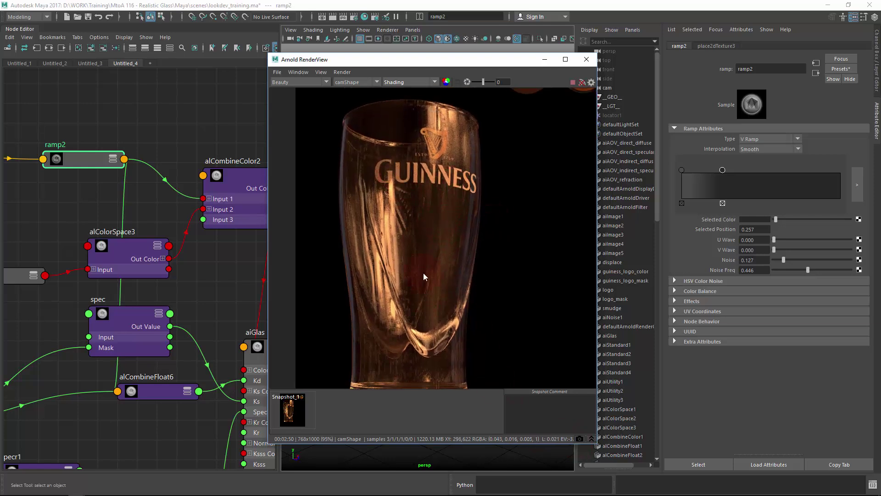
middle_drag(388, 300, 386, 381)
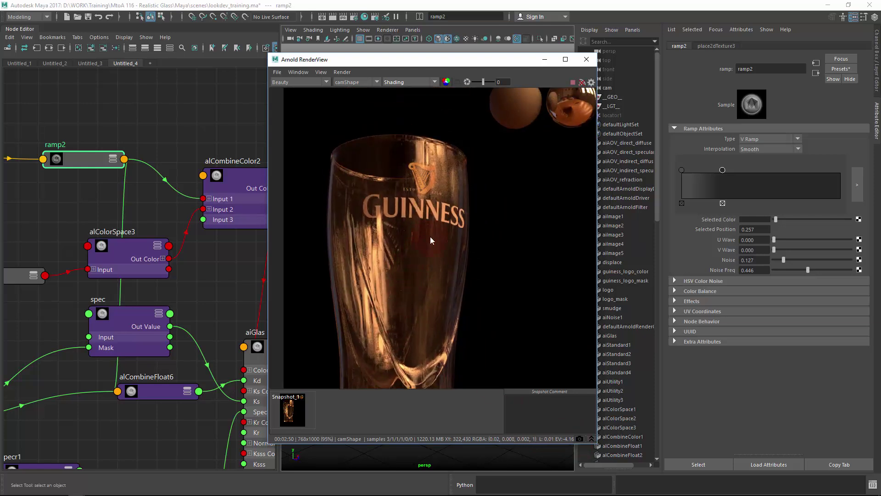
middle_drag(411, 306, 401, 247)
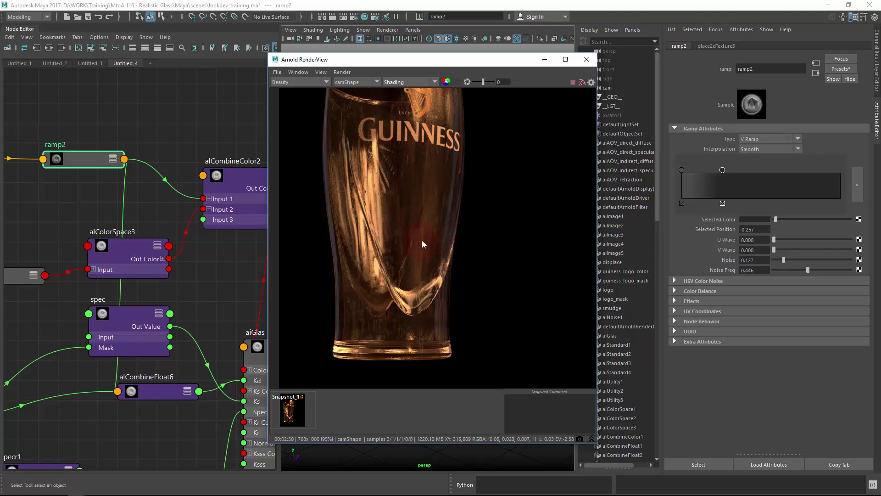
middle_drag(381, 219, 386, 232)
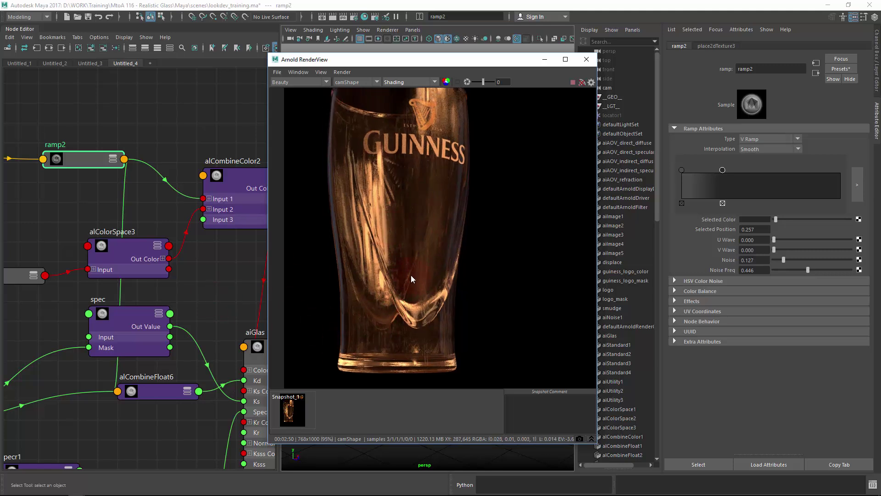
middle_drag(413, 202, 396, 244)
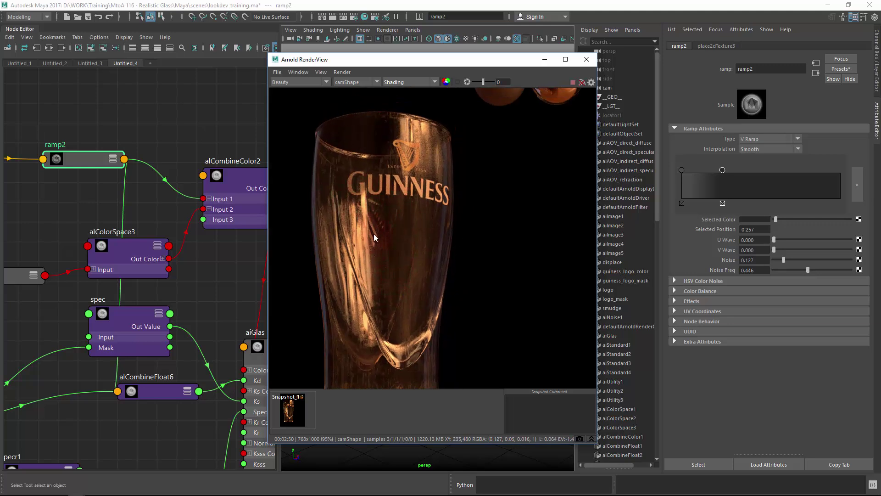
middle_drag(399, 201, 387, 214)
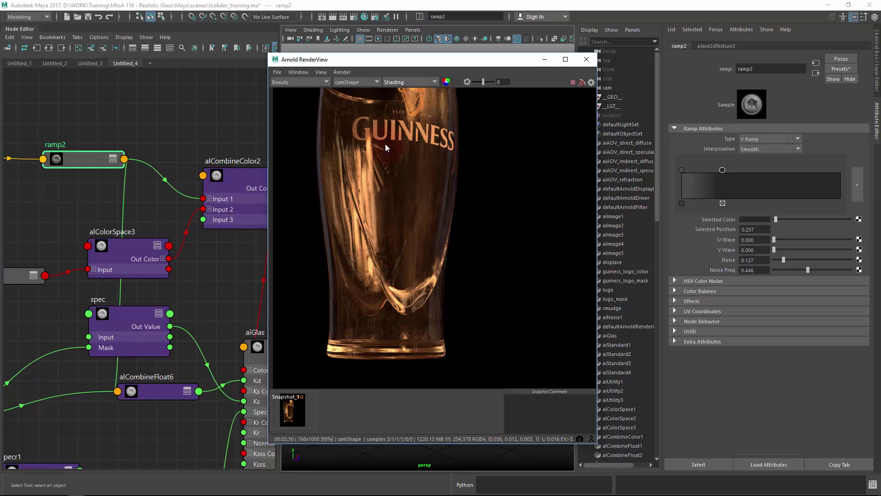
Step: Move the render view clear of the node graph and create an aiNoise node above the ramp network
alt+drag(392, 222, 421, 248)
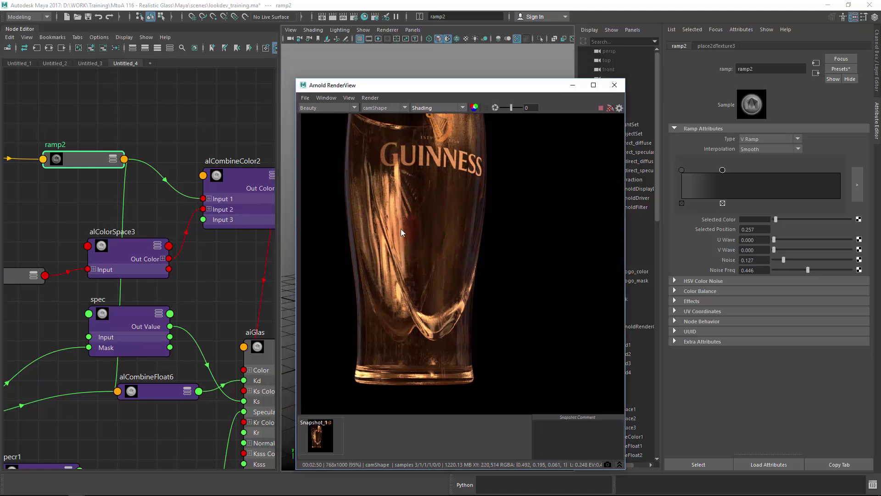
alt+drag(445, 214, 511, 195)
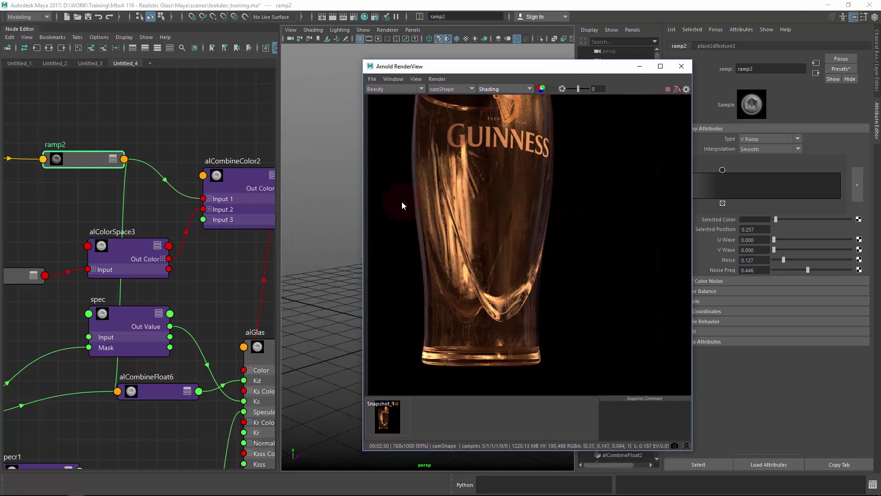
alt+right_drag(181, 153, 149, 185)
alt+middle_drag(149, 186, 179, 230)
click(177, 131)
key(Tab)
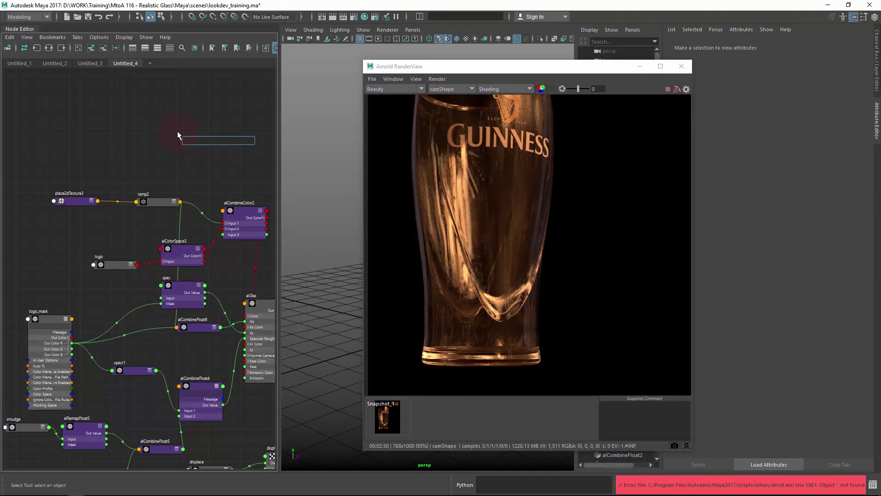
text(aiNoise)
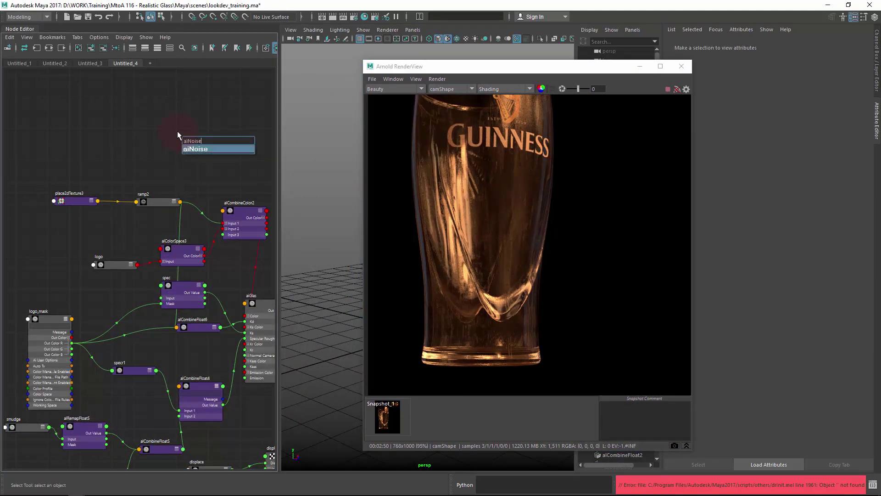
key(Return)
alt+middle_drag(183, 227, 135, 186)
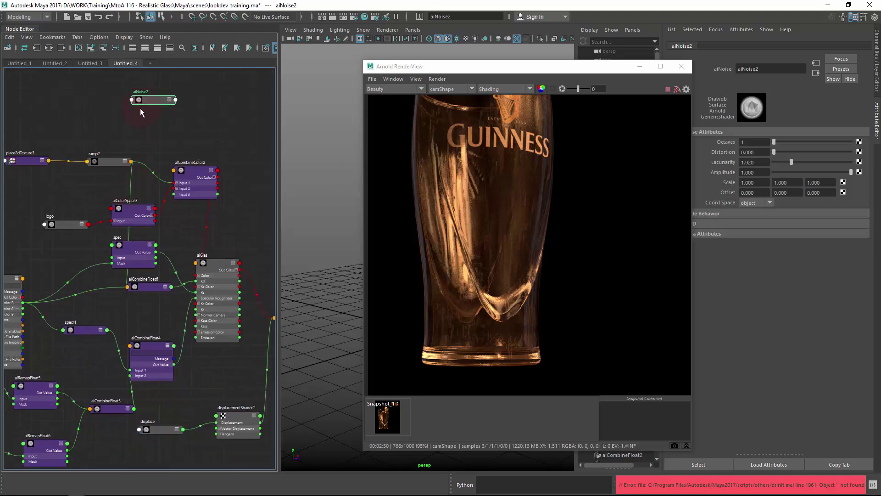
Step: Place the new noise node beside aiGlas and connect its Out Value to the material's Emission input
drag(153, 102, 133, 315)
scroll(146, 299, up, 4)
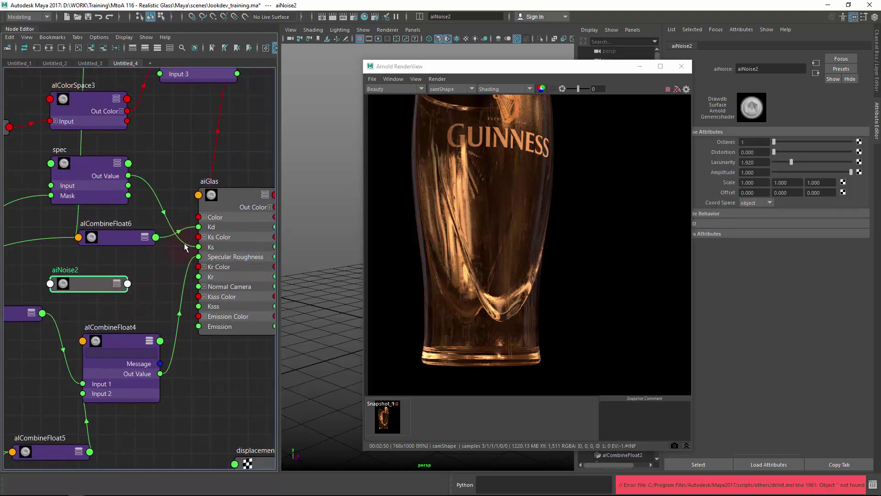
drag(232, 196, 264, 177)
alt+middle_drag(197, 198, 170, 178)
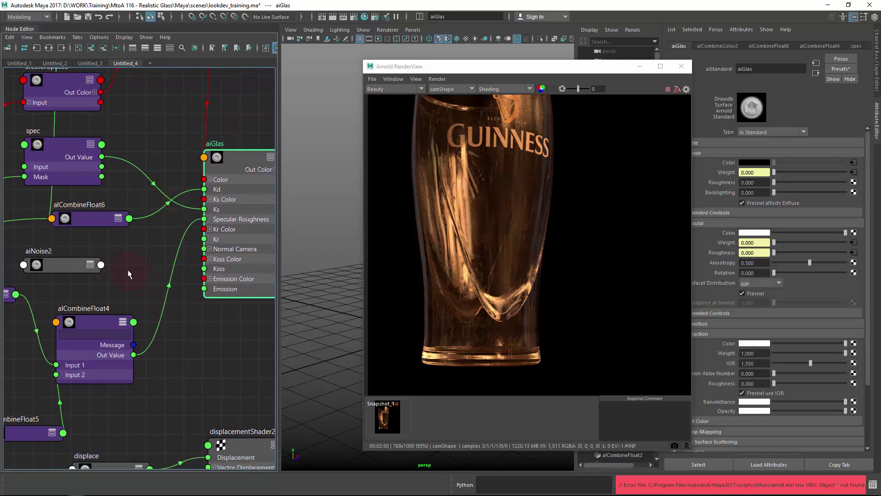
click(98, 269)
key(3)
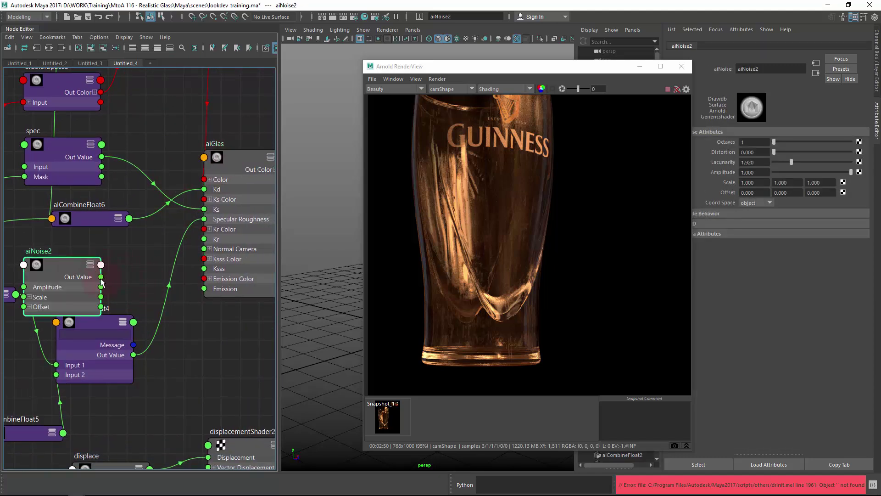
drag(101, 277, 204, 289)
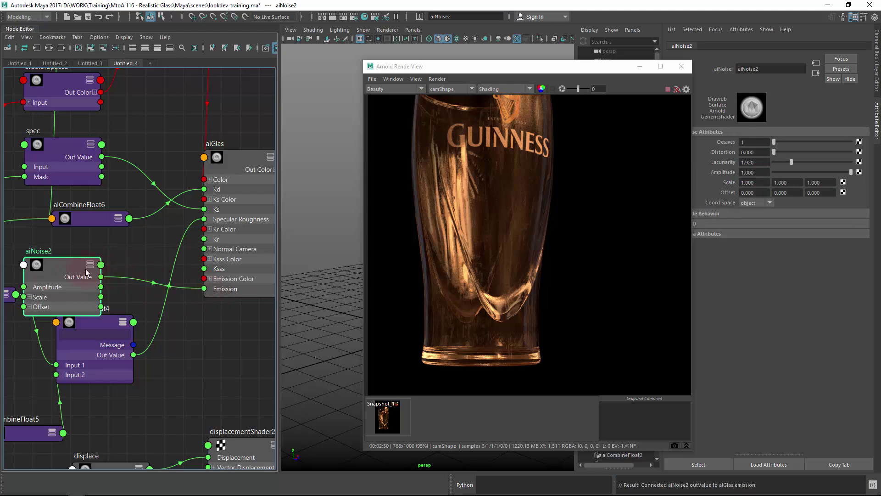
drag(79, 269, 106, 253)
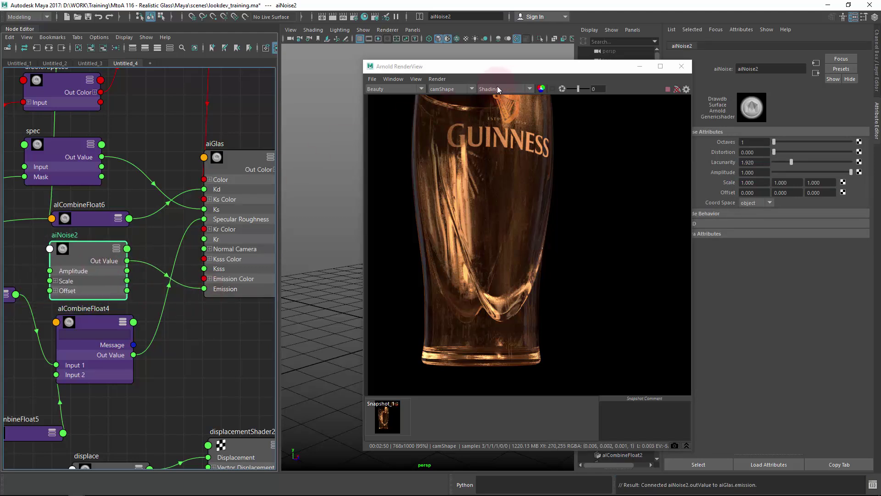
Step: Resume live scene updates with Progressive Refinement enabled and show only aiNoise2 using the render view's Isolate Selected mode
click(676, 89)
click(437, 79)
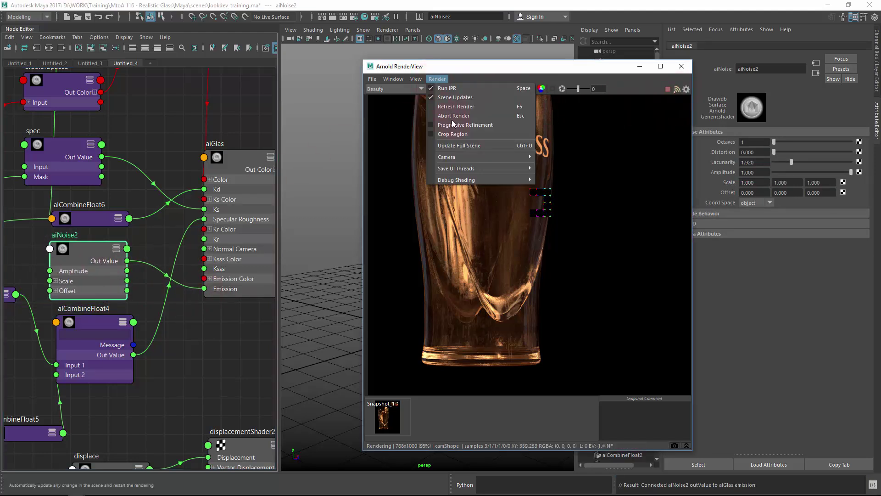
click(455, 124)
click(509, 89)
click(497, 151)
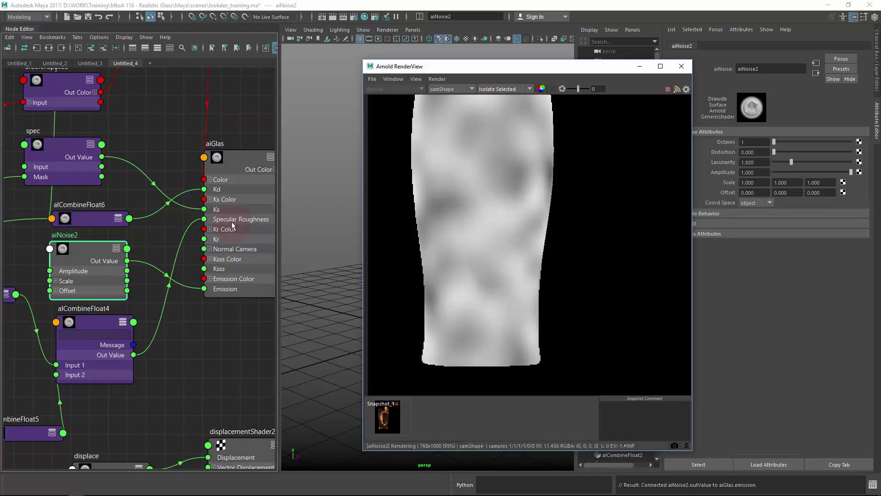
drag(83, 219, 87, 216)
click(85, 248)
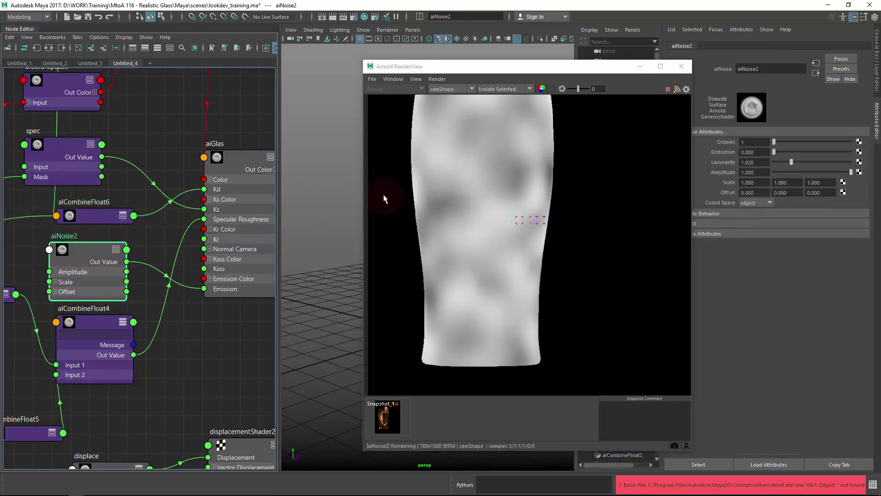
Step: Set aiNoise2's Octaves to 2, Distortion to 0.130 and Scale to 0.590, 0.720, 0.700
drag(477, 142, 470, 174)
alt+middle_drag(470, 174, 476, 155)
alt+right_drag(476, 155, 431, 172)
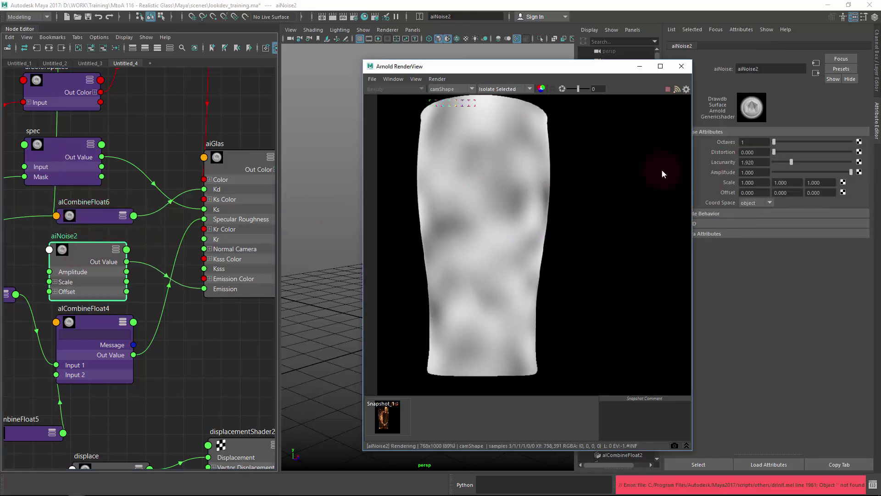
drag(561, 156, 585, 204)
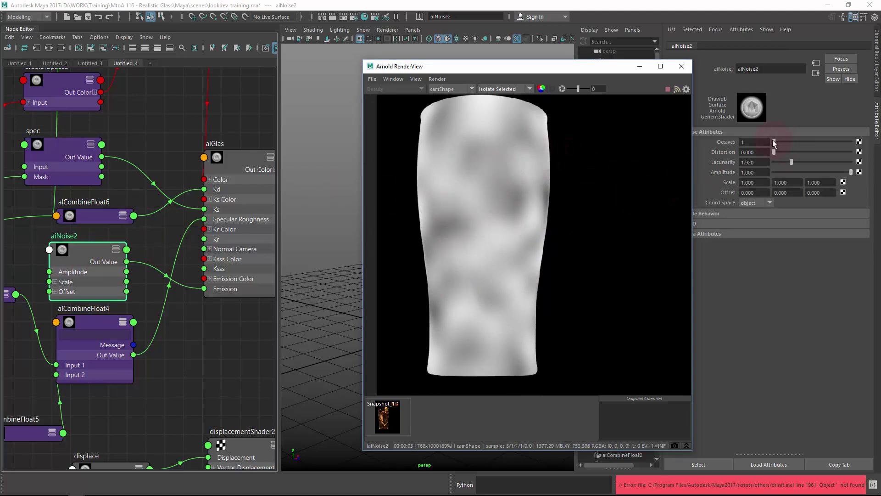
mouse_move(773, 142)
mouse_down()
mouse_move(783, 139)
mouse_move(770, 151)
mouse_up()
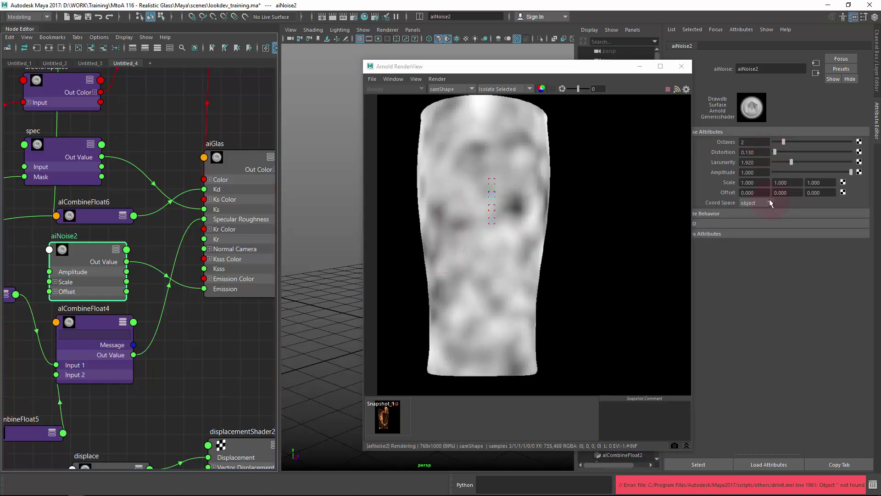
ctrl+drag(762, 181, 801, 186)
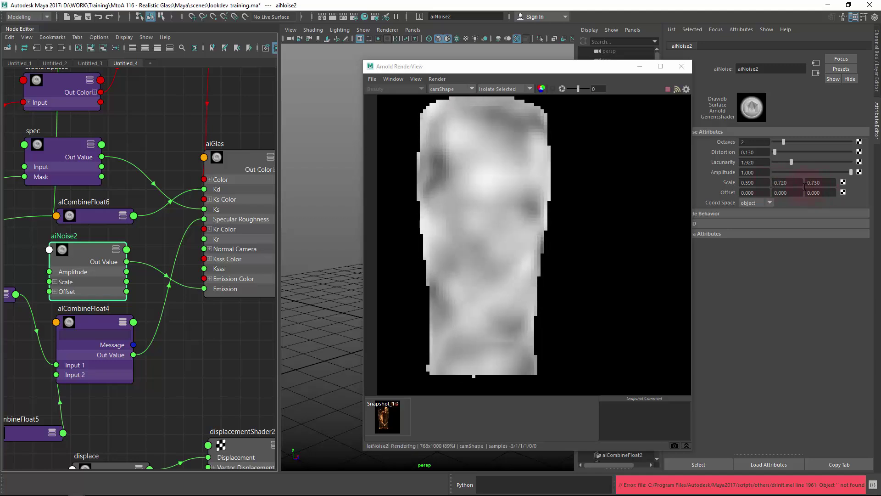
click(517, 218)
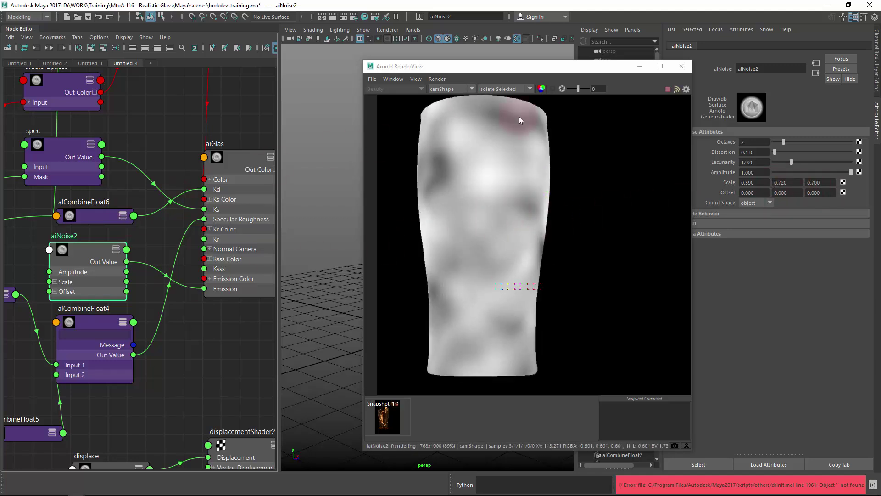
Step: Save the scene and pause the render view's automatic scene updates
click(89, 18)
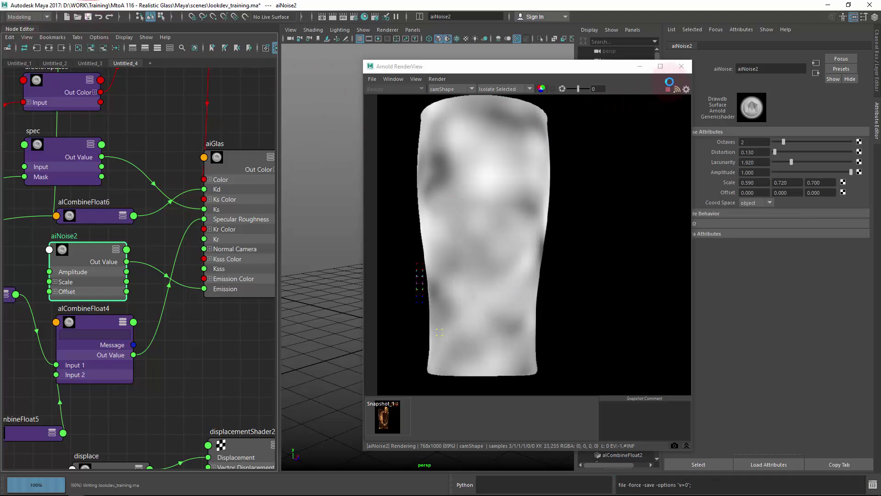
click(674, 91)
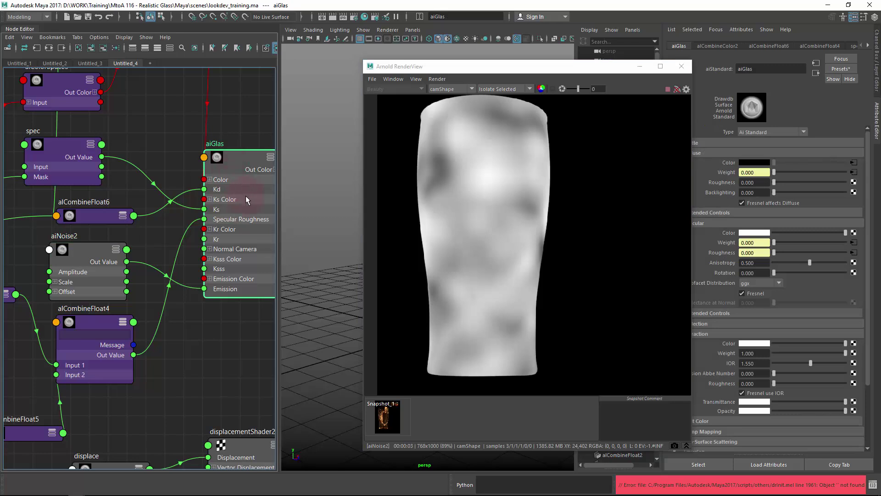
drag(125, 250, 130, 251)
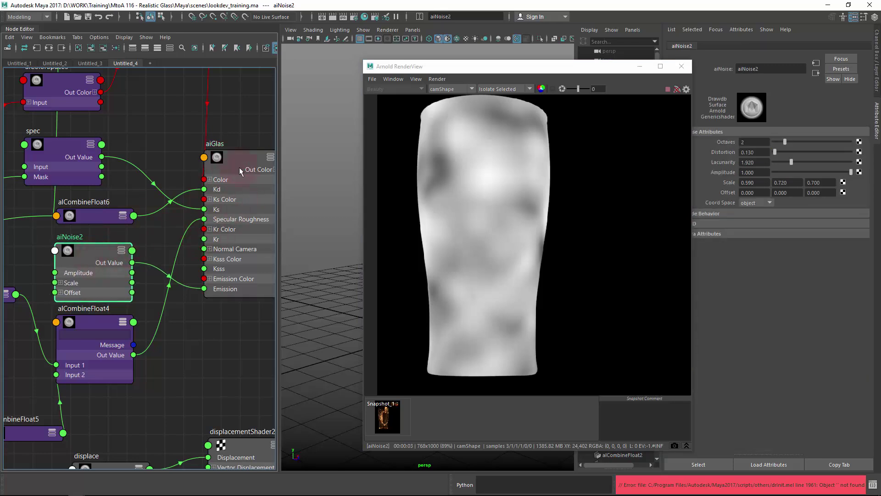
Step: Connect aiNoise2 to the aiGlas material's Bump Mapping attribute
click(243, 169)
alt+drag(549, 193, 525, 184)
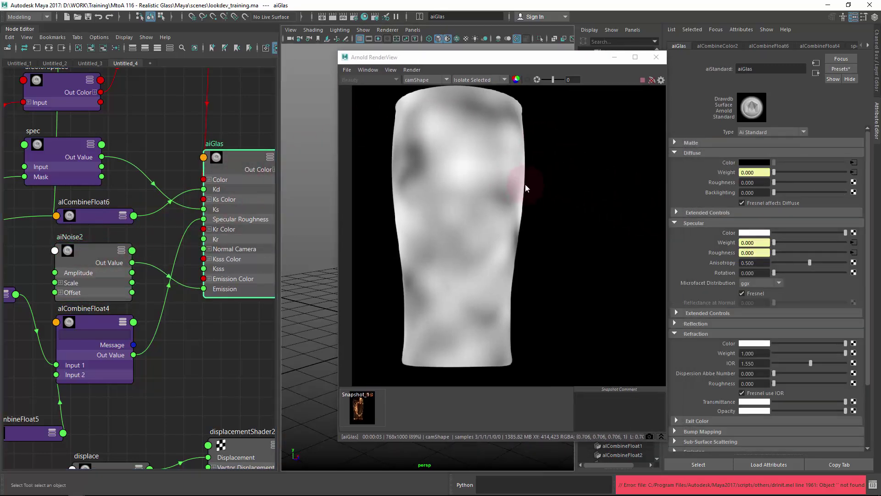
alt+drag(549, 217, 515, 228)
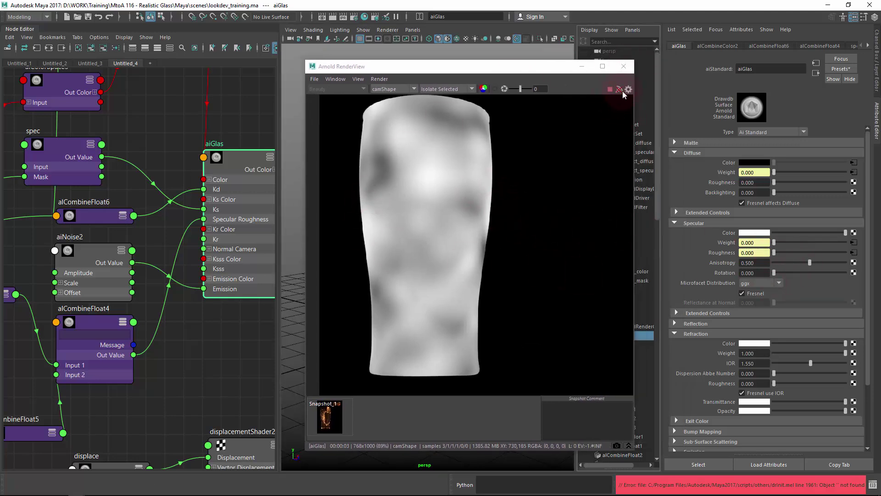
scroll(711, 305, down, 3)
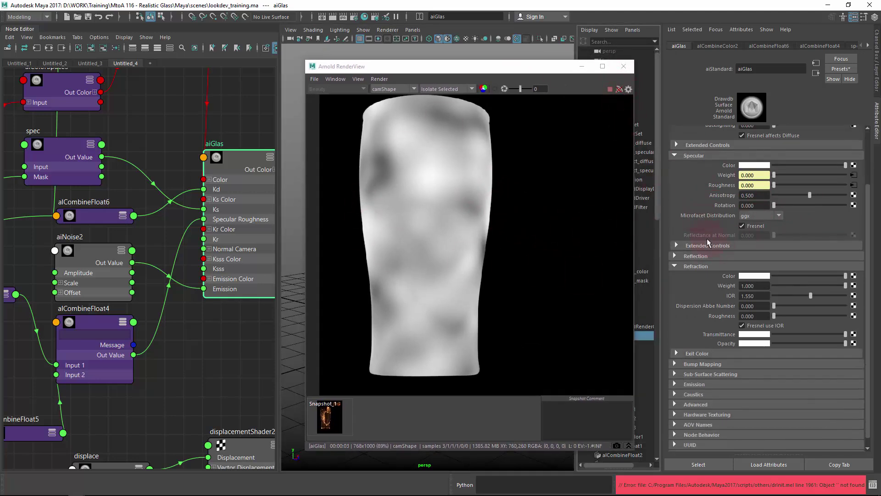
scroll(698, 294, down, 1)
click(693, 258)
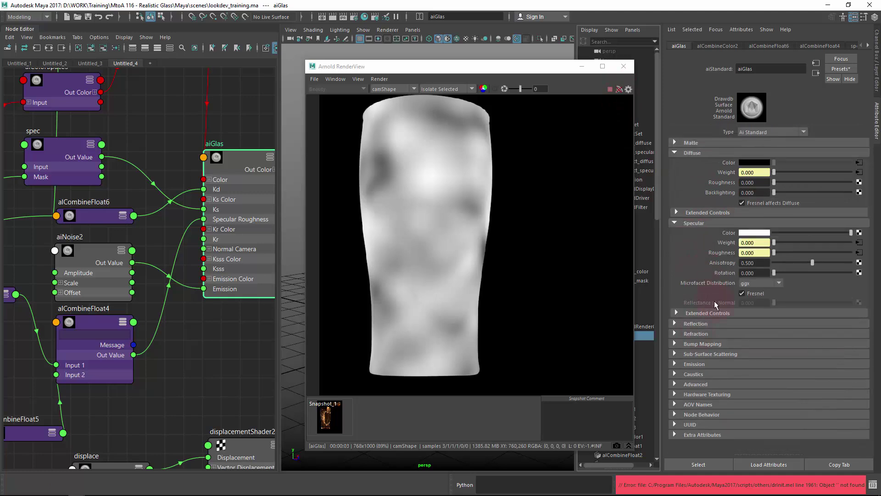
click(703, 343)
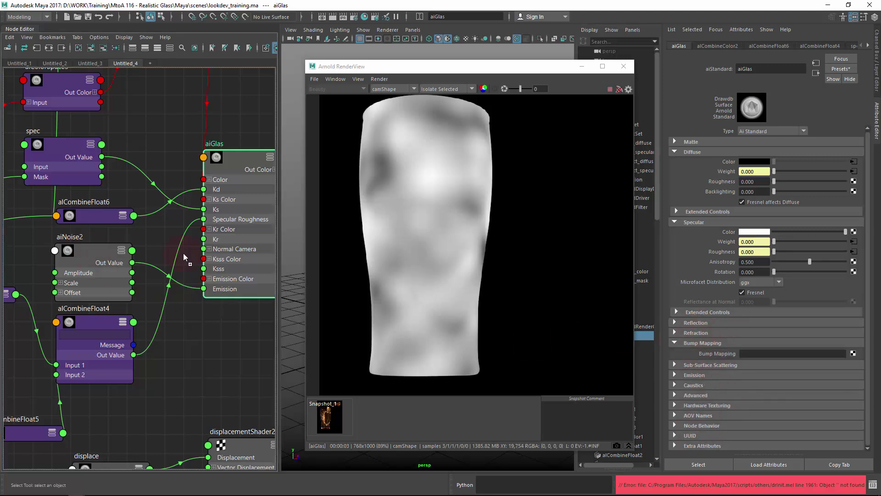
click(705, 354)
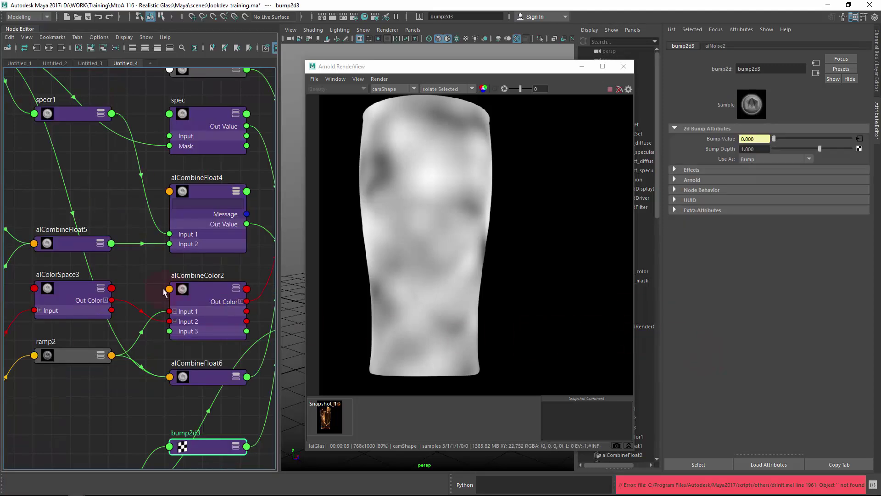
Step: Place the new bump2d3 node beside aiNoise2, below alCombineFloat6 in the node graph
alt+middle_drag(212, 326, 141, 268)
scroll(142, 267, down, 2)
alt+middle_drag(113, 382, 184, 312)
scroll(184, 312, up, 3)
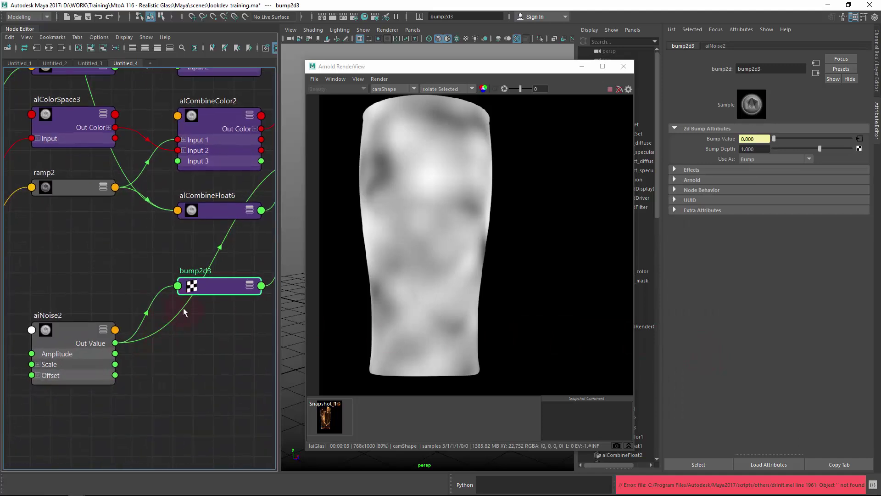
drag(200, 291, 206, 350)
alt+middle_drag(160, 346, 157, 238)
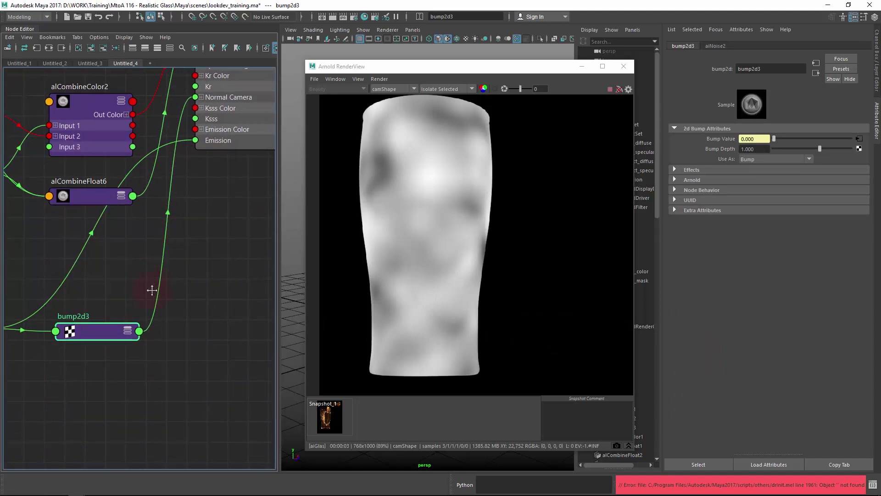
Step: Set bump2d3's Bump Depth to 0.025
alt+middle_drag(152, 290, 201, 285)
double_click(753, 149)
text(0.0)
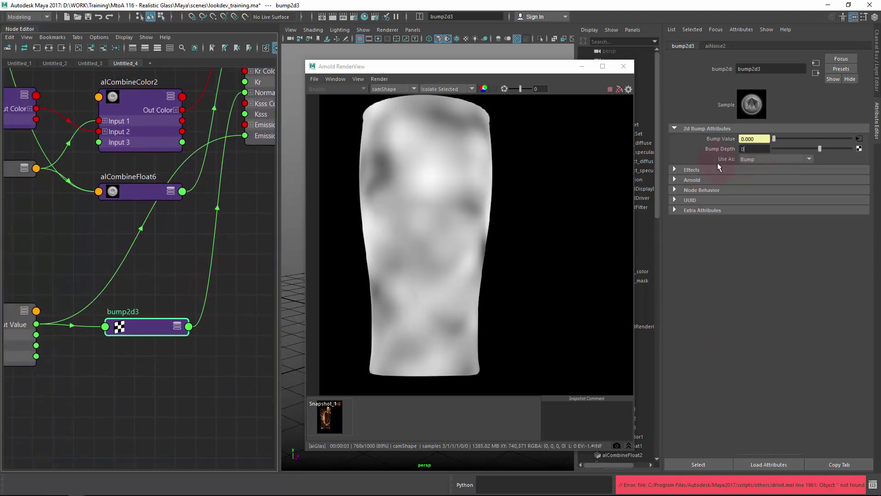
text(25)
key(Return)
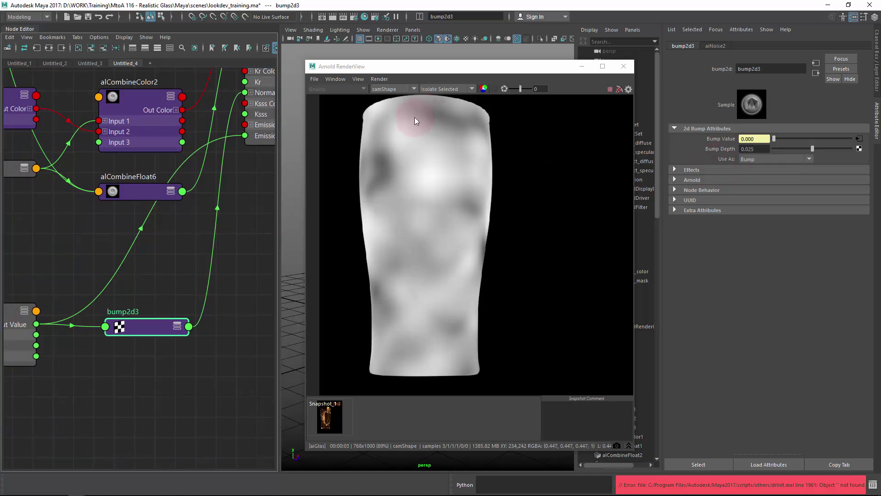
Step: Switch the render view from Isolate Selected to Shading and update the full scene to render the glass
click(443, 88)
click(442, 96)
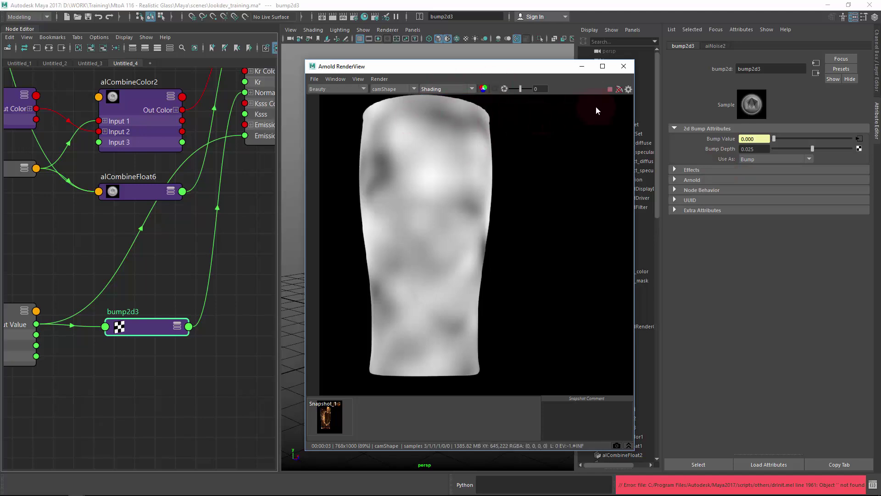
click(380, 79)
click(404, 137)
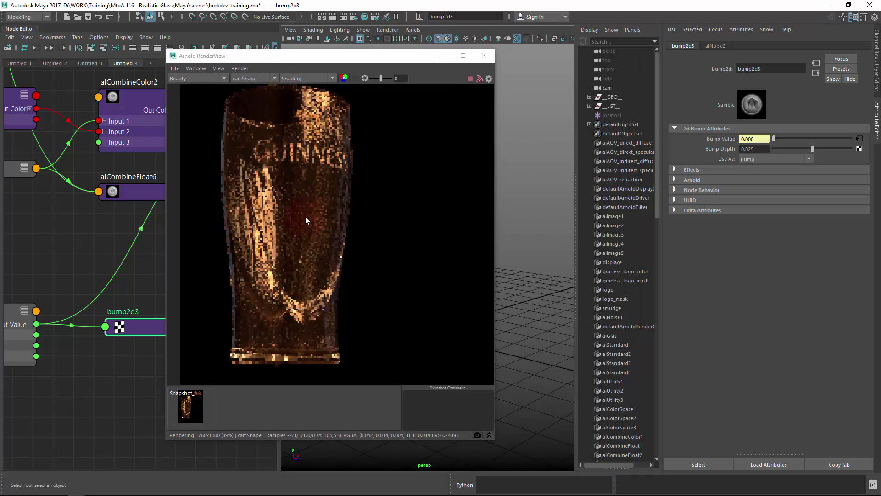
alt+drag(321, 198, 448, 189)
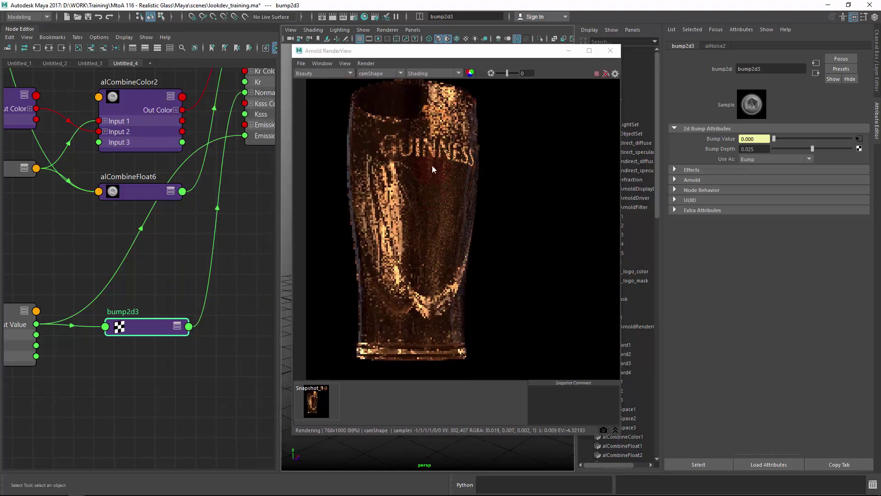
Step: Draw a crop region over the left half of the glass body below the logo and update the full scene
click(406, 198)
drag(350, 147, 421, 290)
click(365, 64)
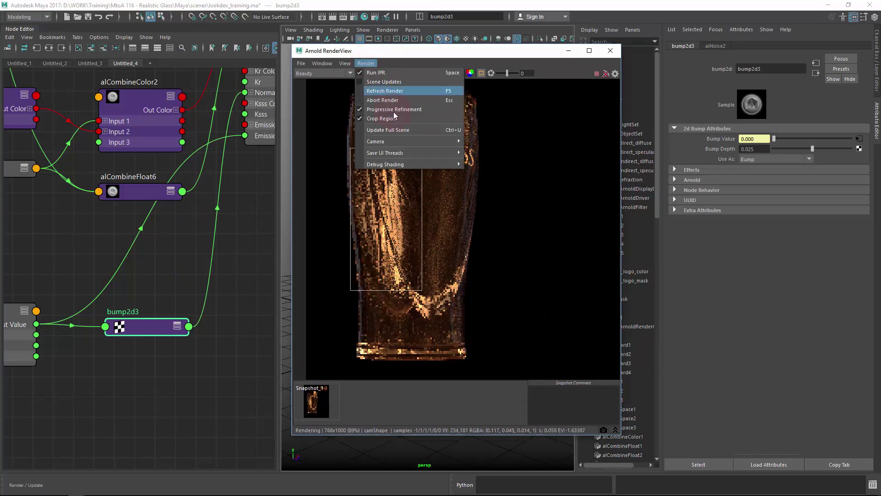
click(395, 130)
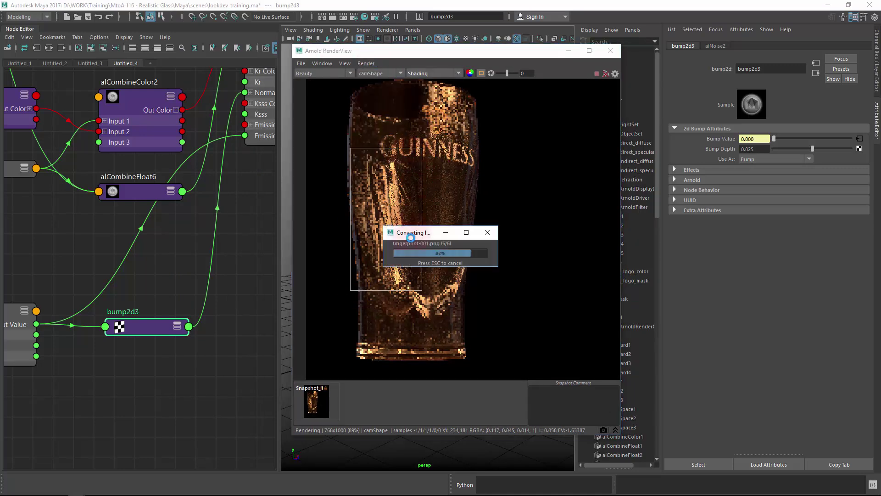
Step: Toggle Snapshot_1 on and off to compare the reflections with and without the noise bump in the cropped area
click(320, 408)
click(321, 409)
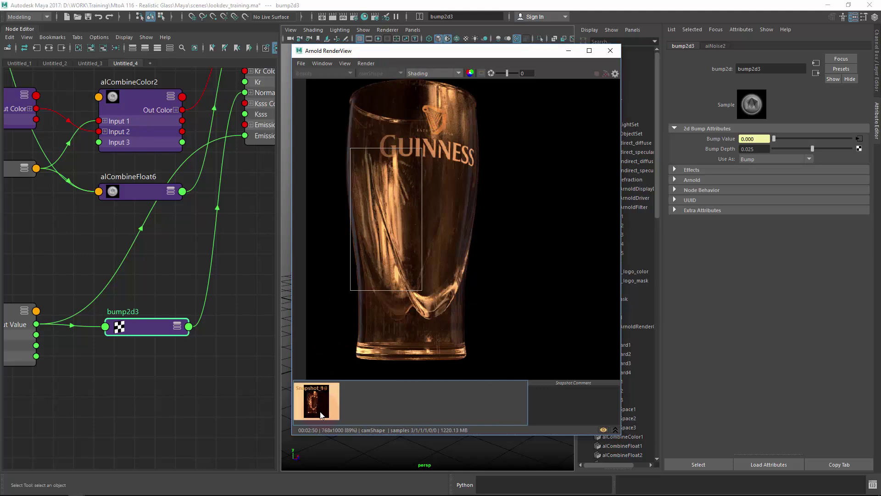
click(320, 413)
click(321, 414)
click(322, 415)
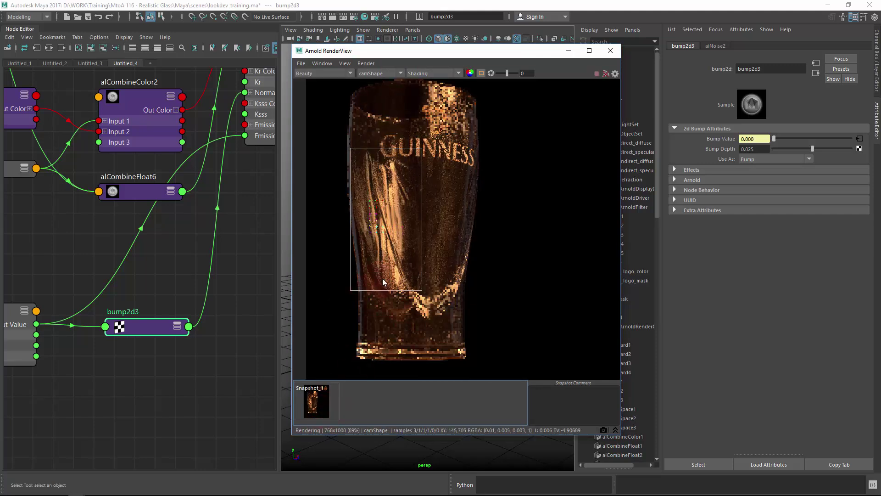
click(317, 411)
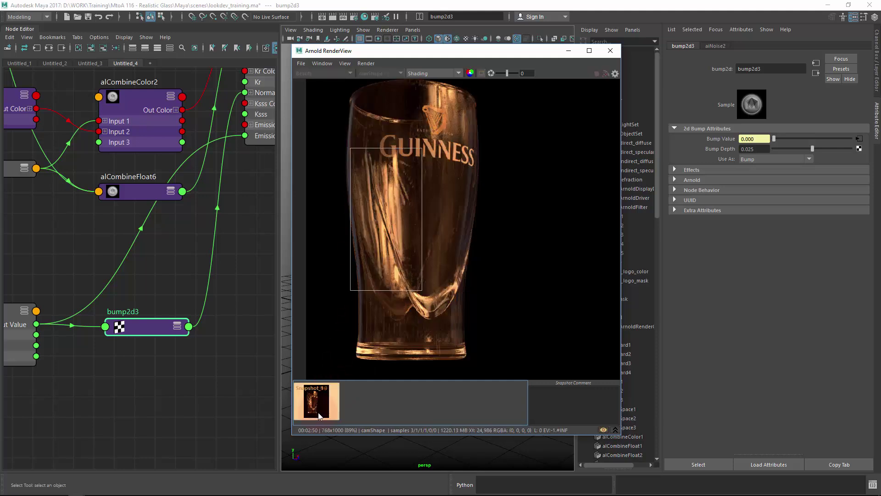
click(318, 413)
click(318, 416)
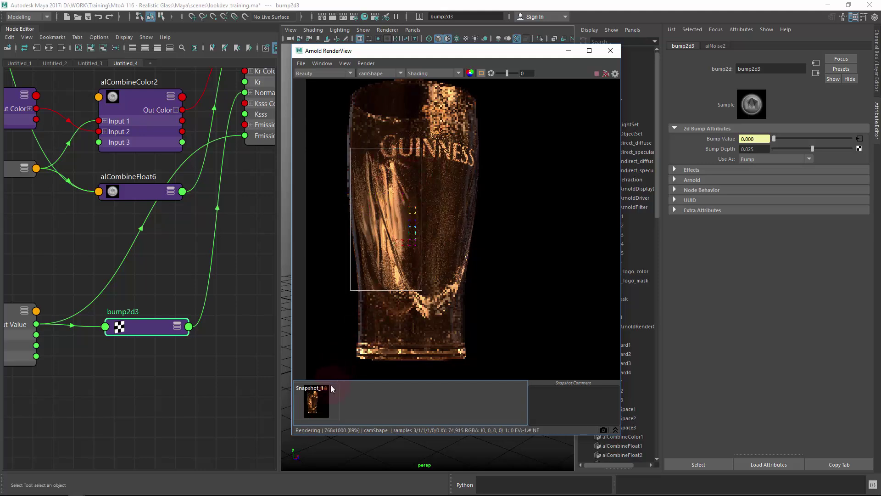
click(314, 408)
click(316, 411)
click(317, 412)
click(317, 413)
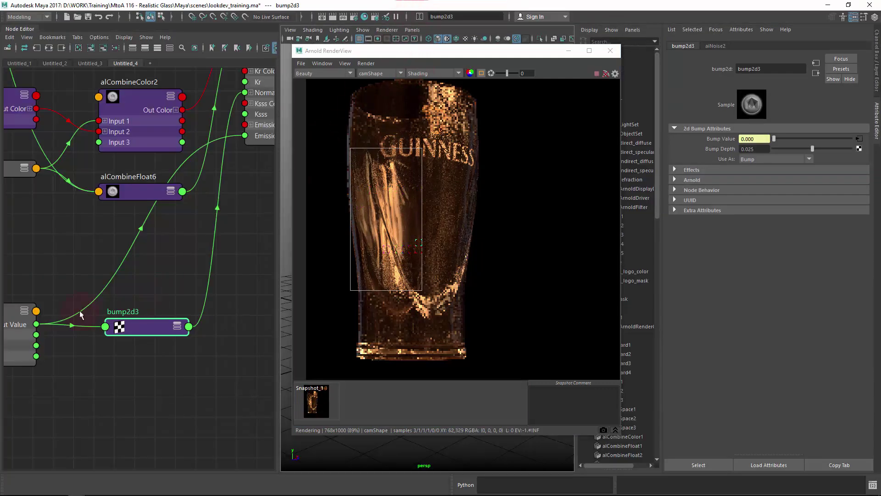
Step: Set aiNoise2's Octaves to 3
scroll(40, 303, up, 2)
click(41, 301)
click(741, 143)
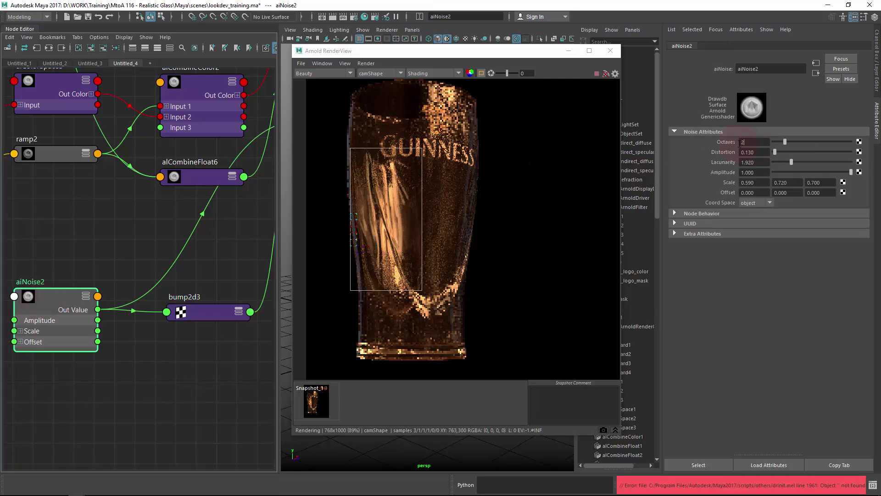
text(3)
key(Return)
Step: Reduce aiNoise2's Amplitude to 0.229 and update the full scene in the render view
click(207, 312)
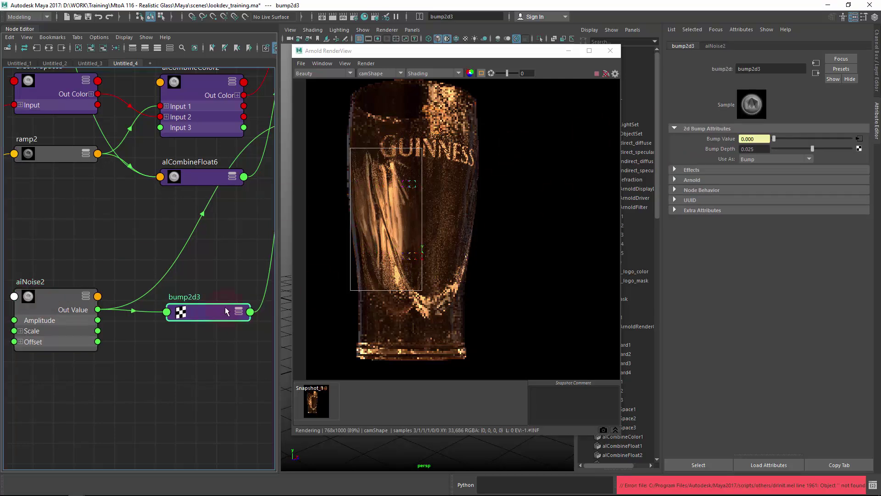
click(66, 310)
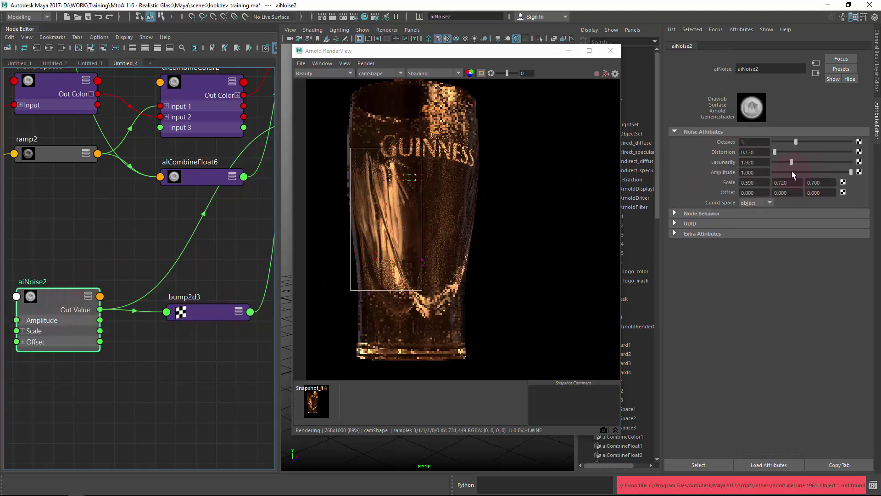
click(787, 172)
click(370, 63)
click(390, 131)
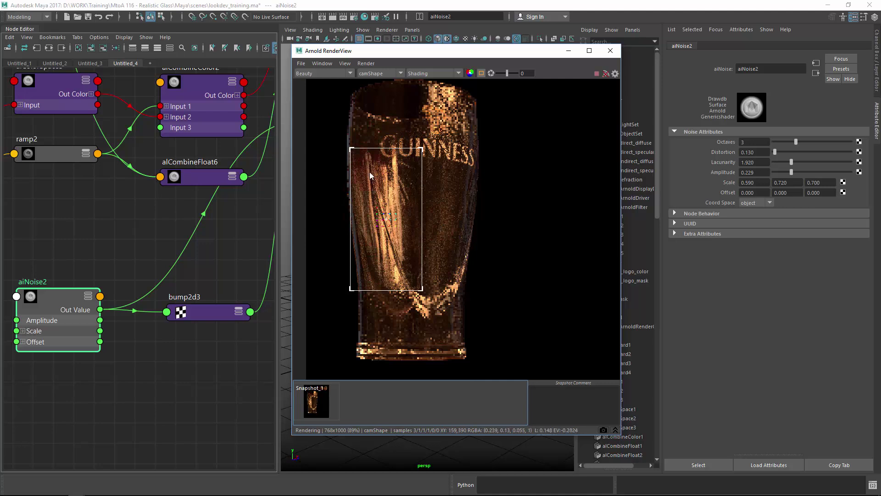
Step: Compare the adjusted noise bump's reflections against Snapshot_1 by repeatedly toggling the snapshot over the live render
click(314, 408)
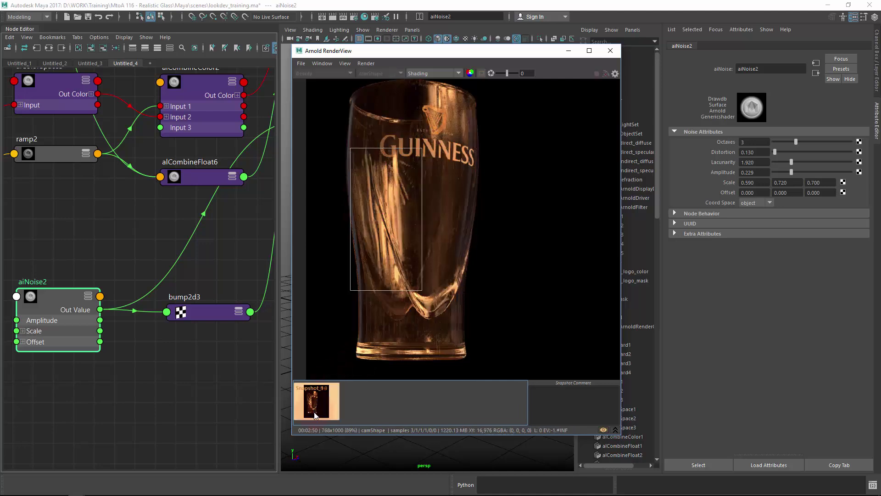
click(315, 413)
click(315, 417)
click(315, 416)
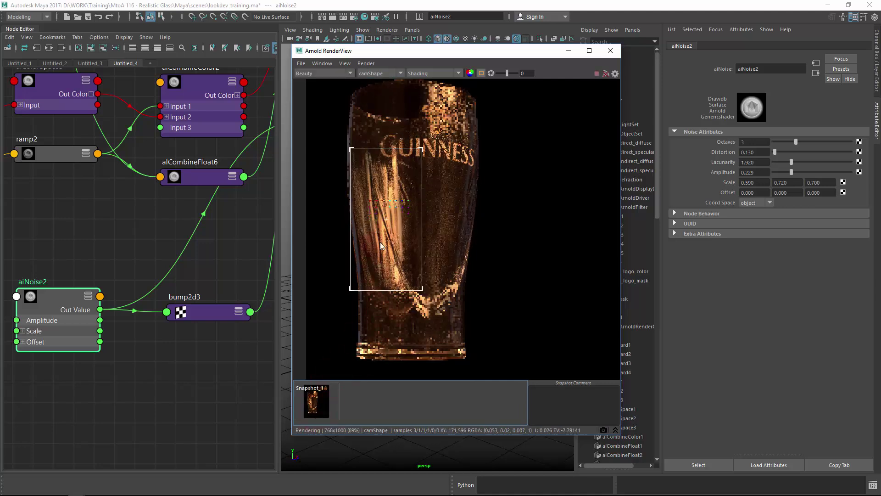
click(316, 409)
click(316, 409)
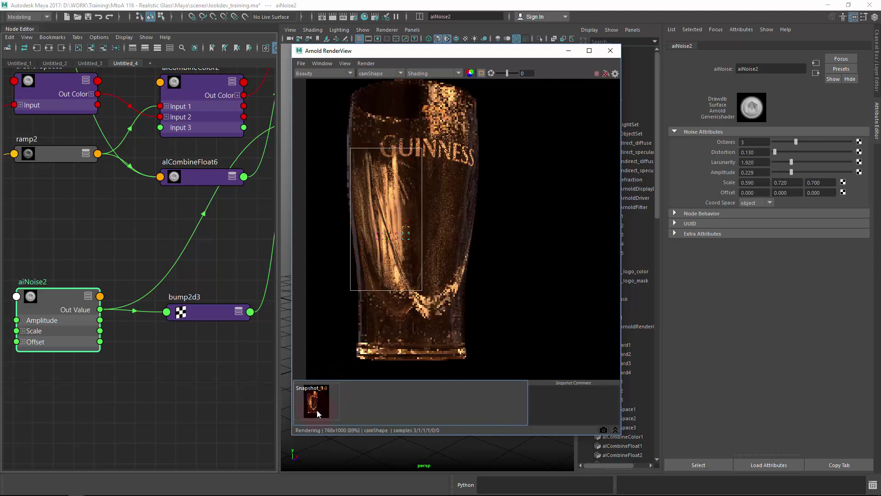
click(316, 410)
click(318, 412)
click(318, 412)
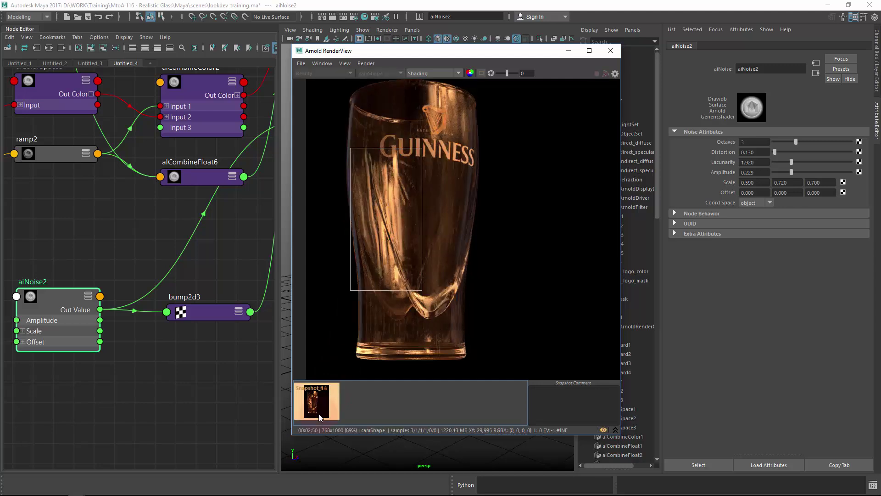
click(319, 414)
click(319, 415)
click(323, 412)
click(324, 411)
click(326, 412)
click(325, 413)
click(324, 412)
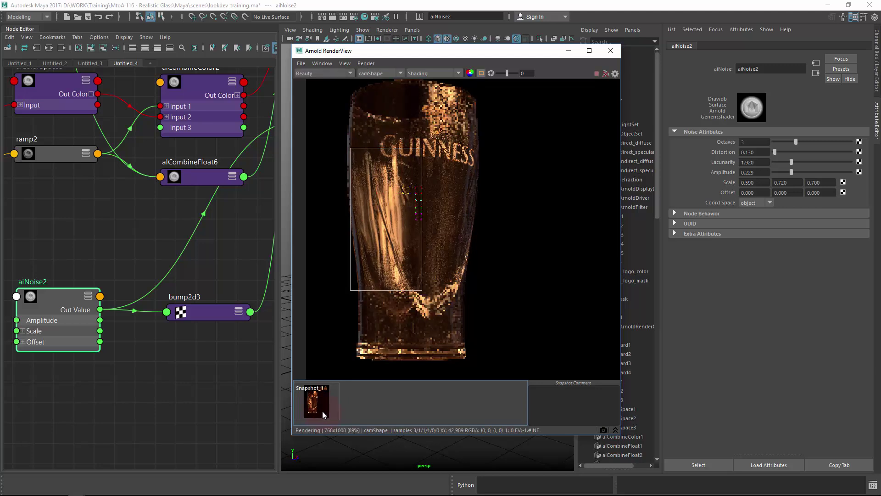
click(324, 412)
click(324, 412)
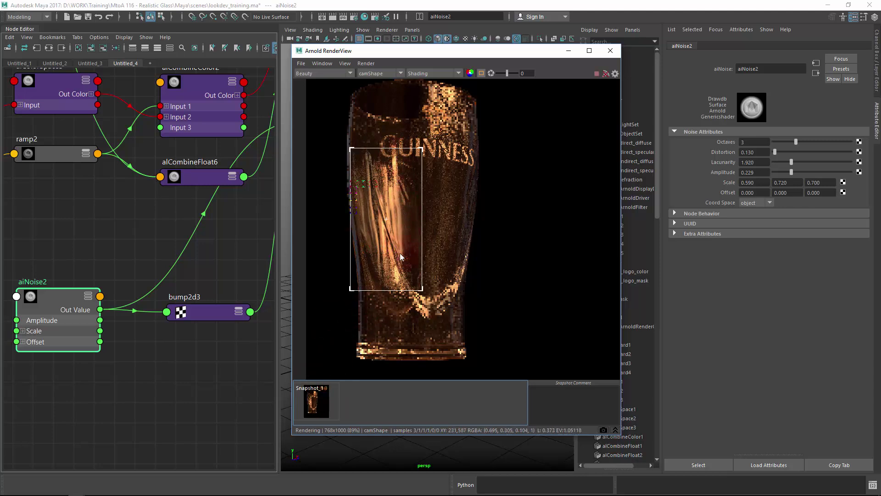
click(325, 388)
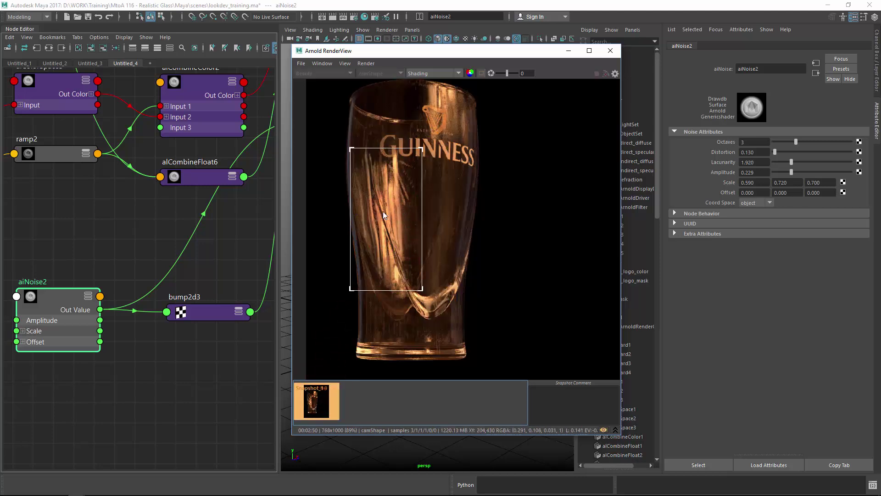
click(324, 392)
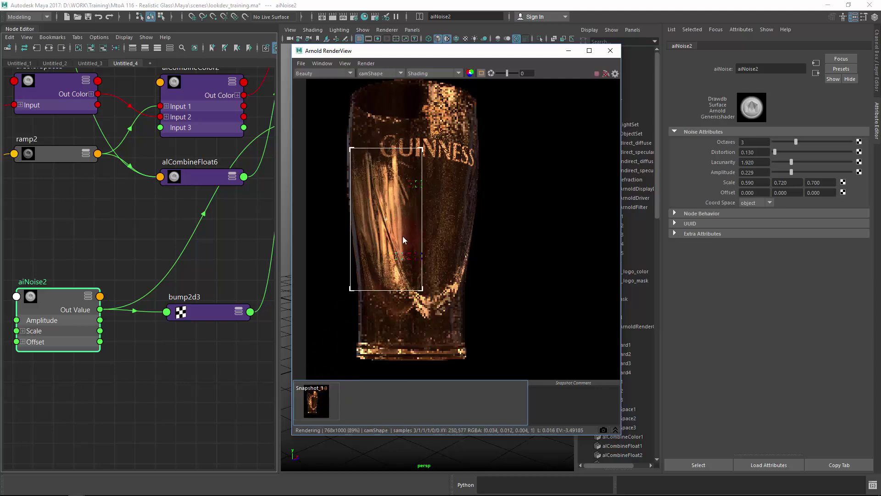
click(319, 416)
click(320, 415)
click(320, 415)
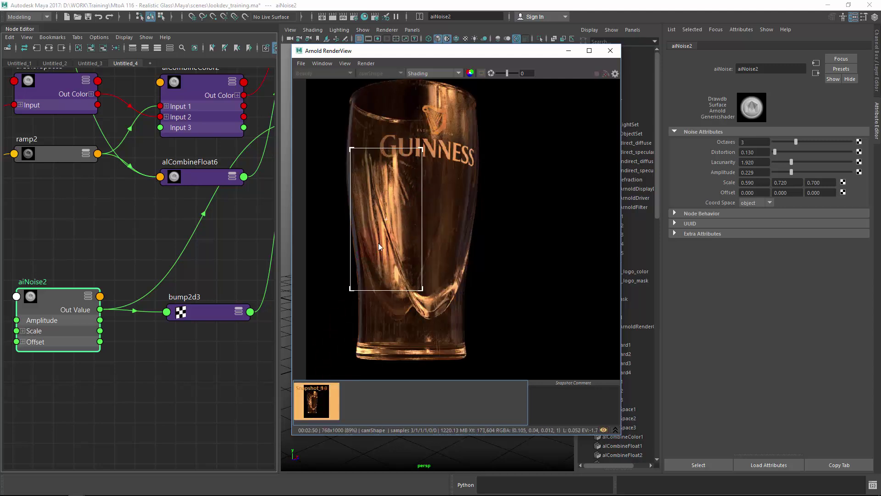
click(320, 412)
click(320, 412)
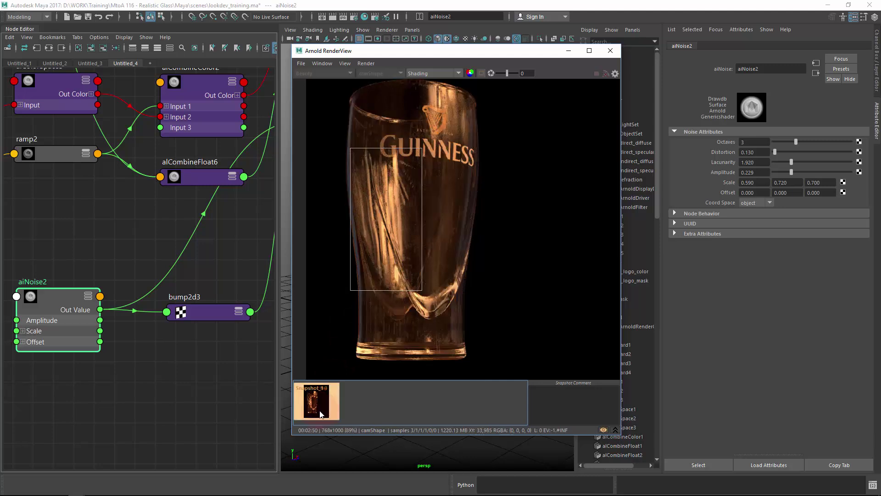
click(322, 415)
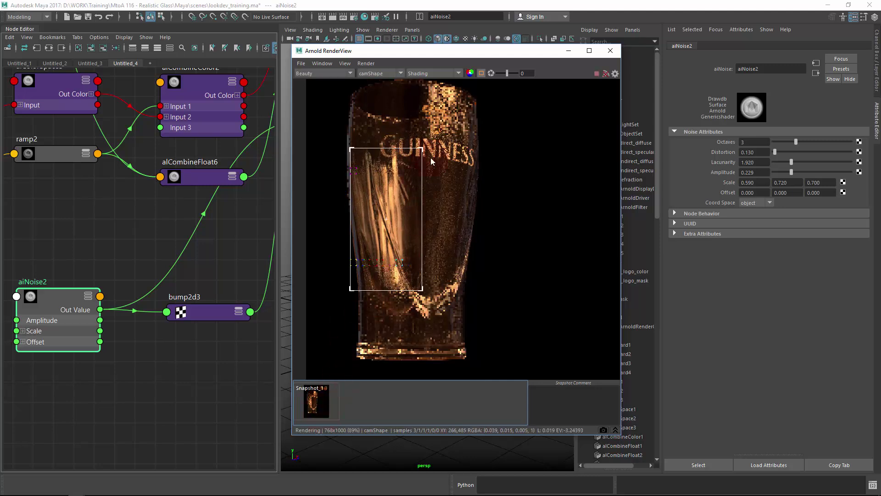
Step: Clear the crop region so the whole glass renders
click(467, 230)
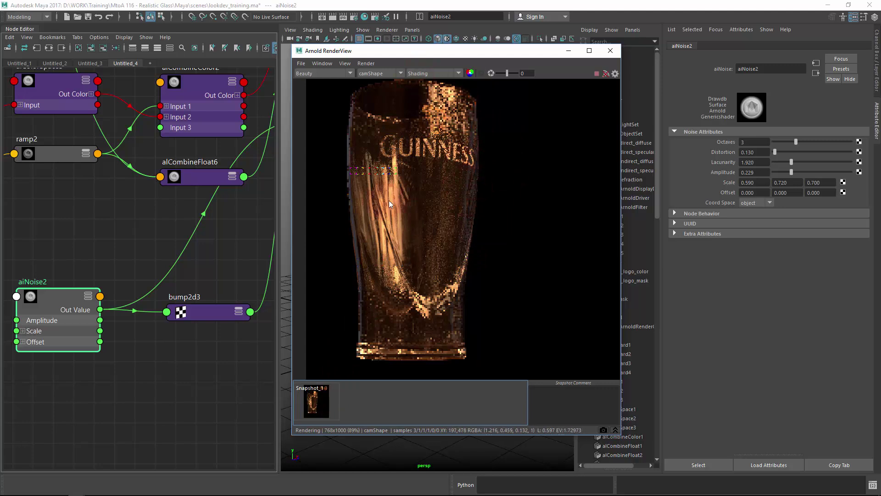
Step: Save the lookdev_training scene and close the Arnold render view after browsing the glass shader network
alt+middle_drag(176, 219, 178, 298)
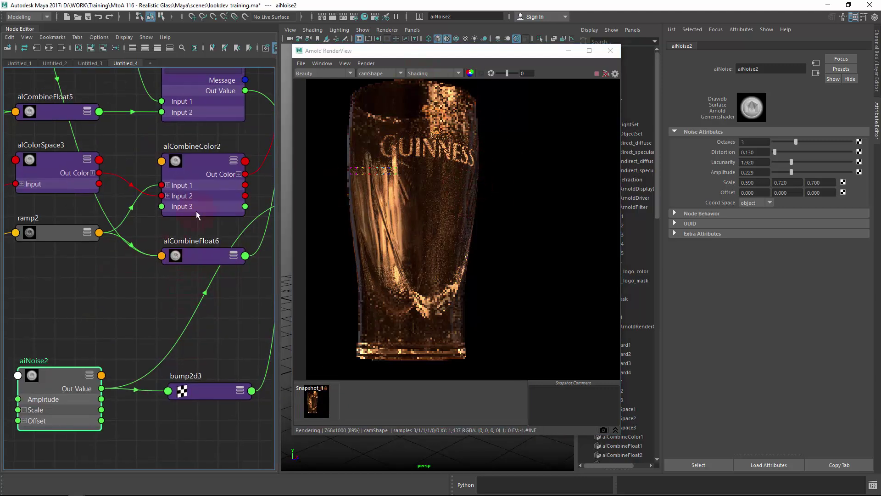
middle_drag(198, 214, 196, 265)
click(165, 277)
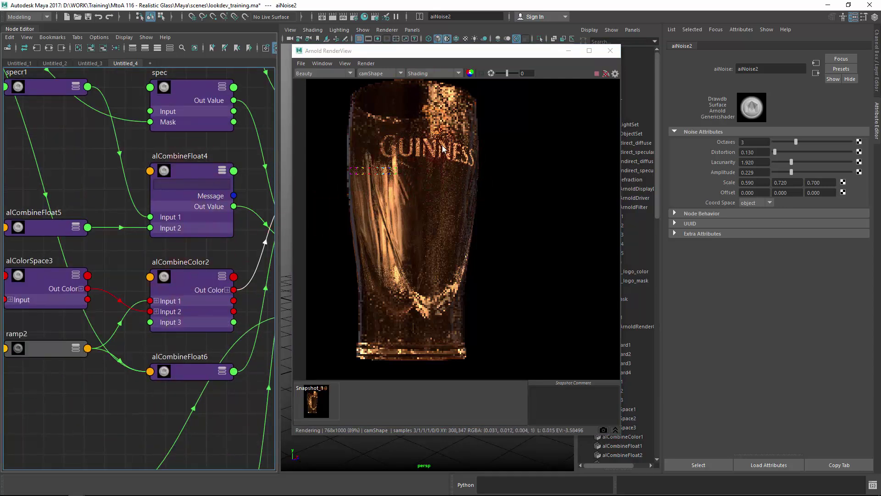
click(425, 73)
click(425, 71)
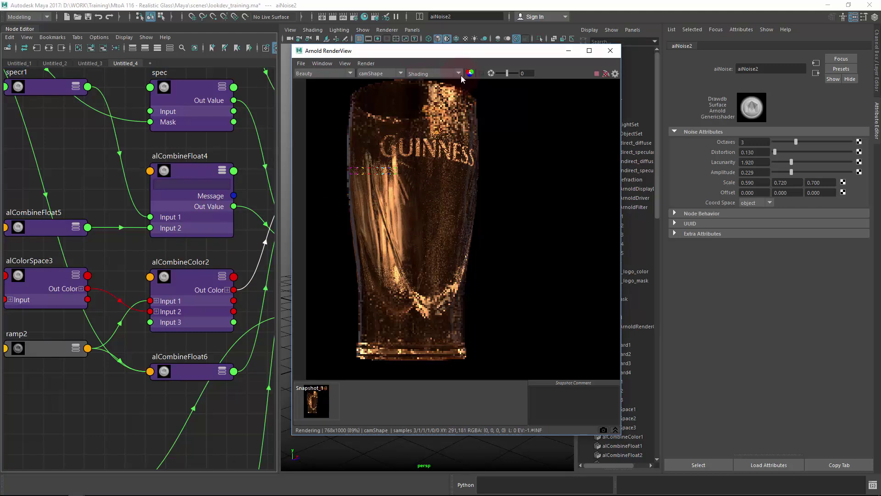
click(87, 17)
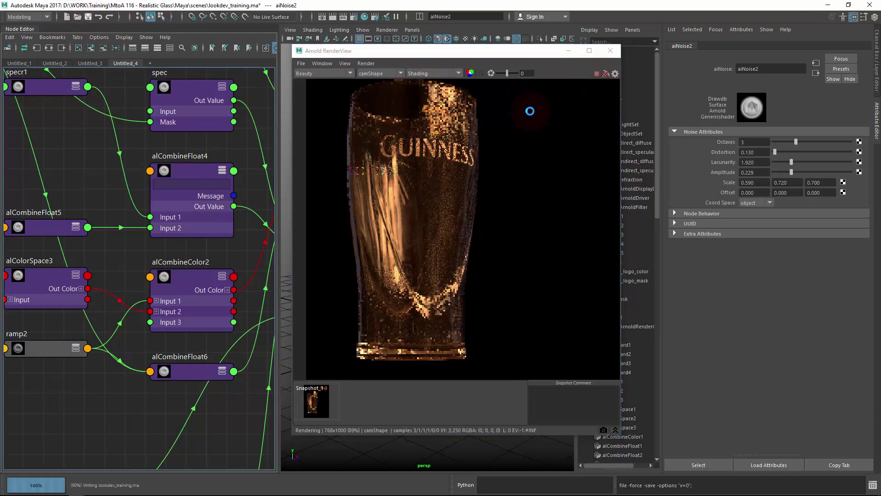
click(605, 74)
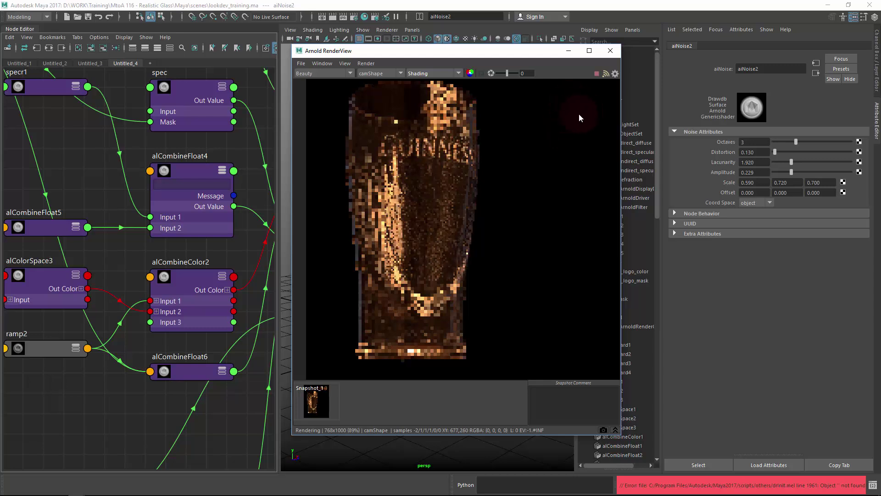
click(611, 51)
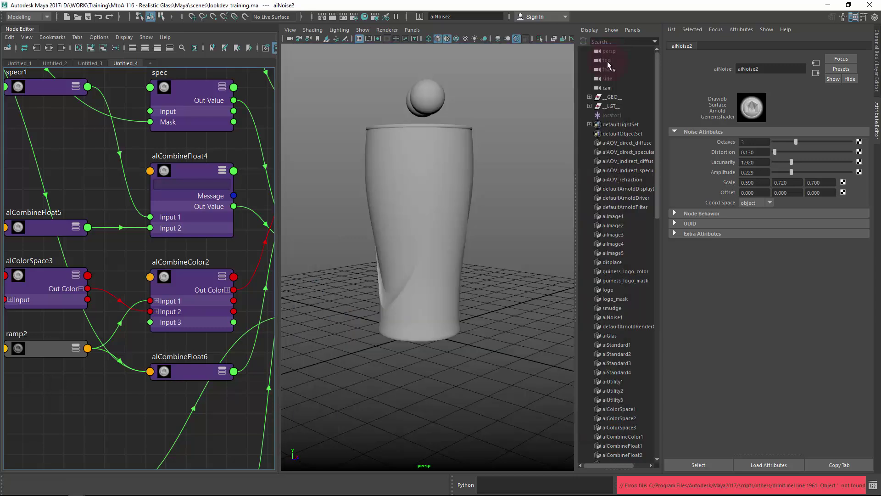
Step: Expand the __GEO__ and guinness_glas groups in the outliner and unhide the second glass, glas1
click(531, 192)
scroll(531, 196, down, 3)
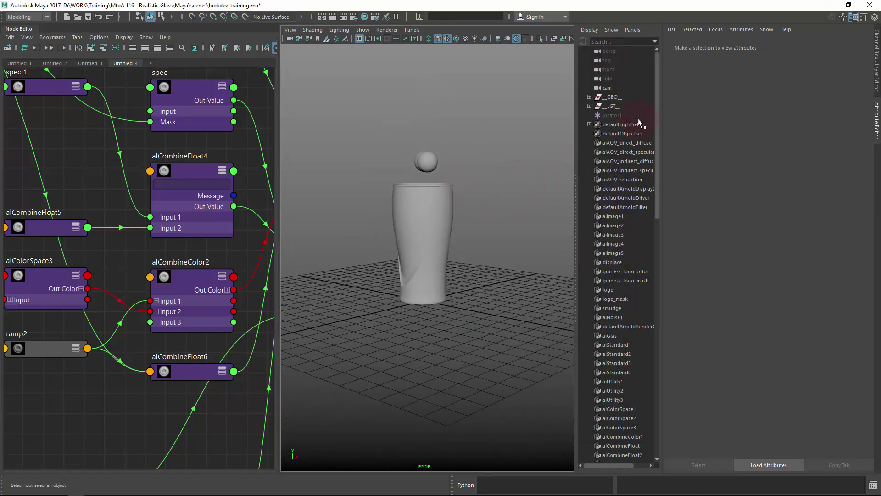
click(589, 98)
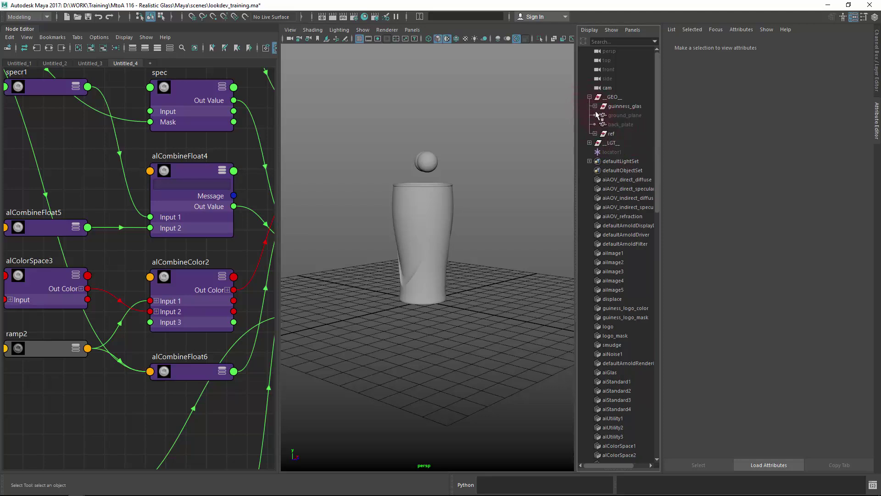
click(595, 106)
click(619, 133)
key(shift+h)
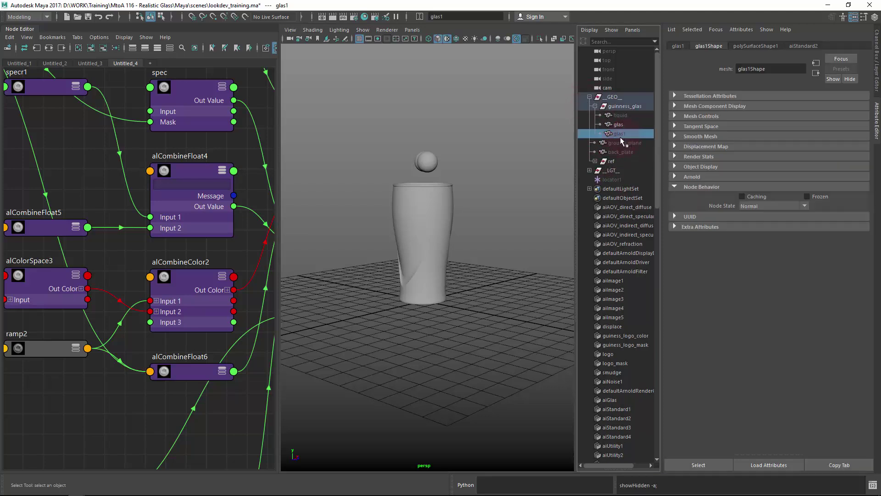
click(481, 192)
alt+drag(417, 232, 374, 270)
alt+middle_drag(203, 250, 32, 312)
alt+middle_drag(139, 294, 139, 292)
click(319, 206)
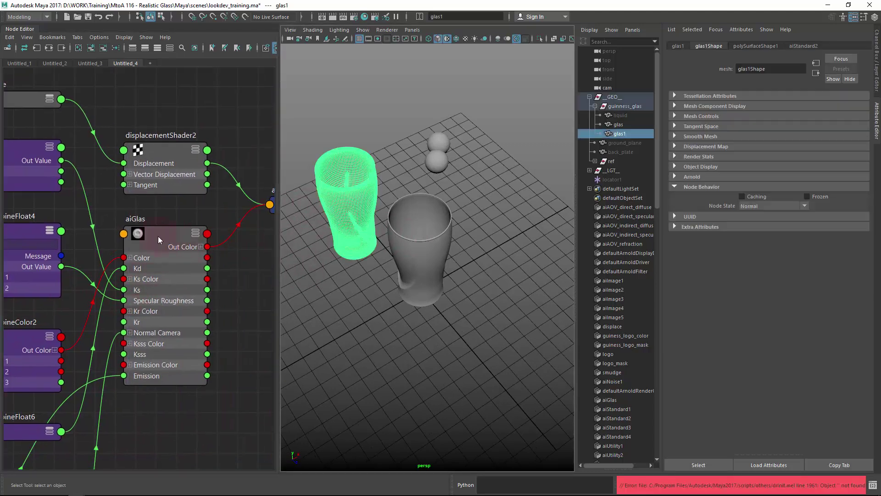
right_drag(158, 236, 161, 212)
click(498, 191)
alt+drag(498, 191, 520, 175)
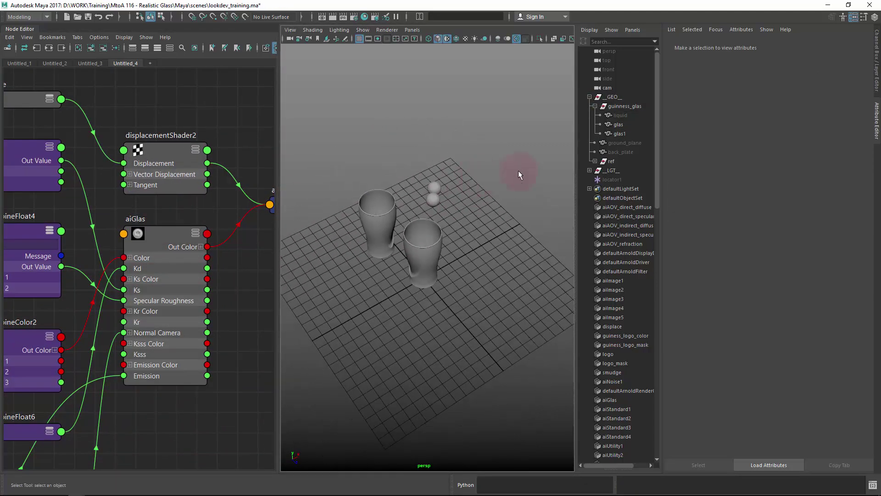
Step: Unhide the ground_plane object beneath the two glasses
click(624, 115)
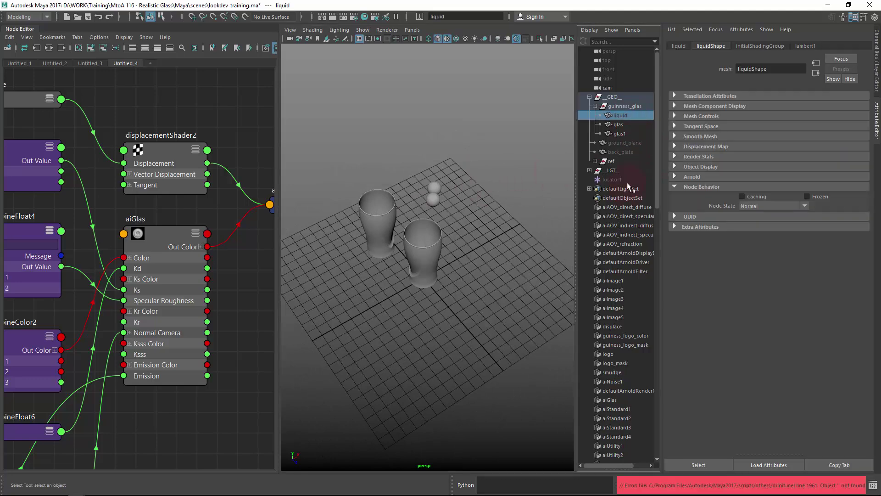
click(625, 143)
key(shift+h)
click(519, 102)
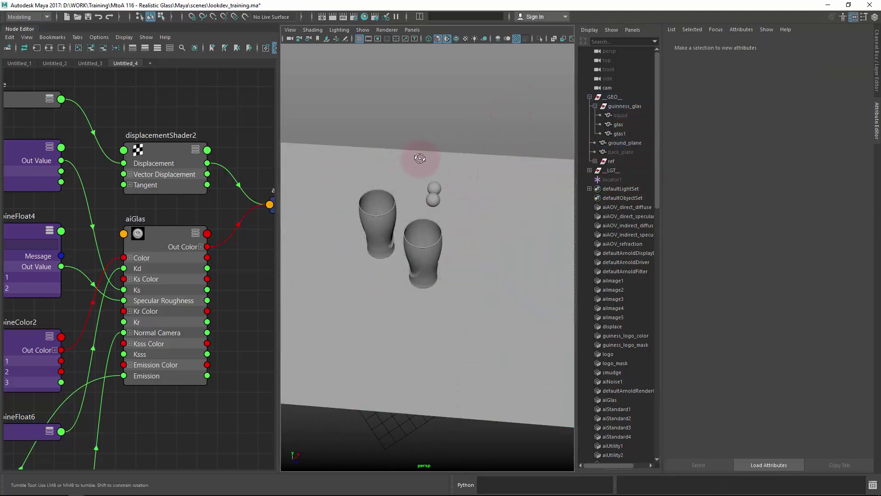
alt+drag(420, 158, 468, 199)
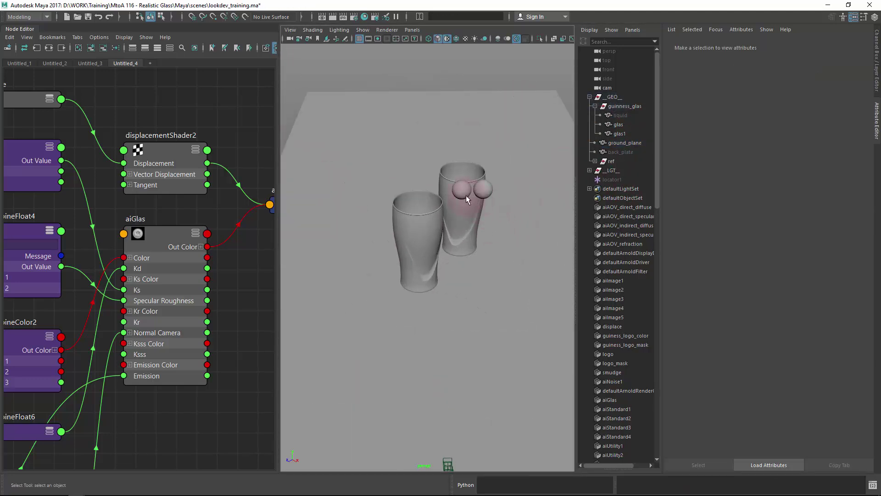
Step: Hide the ref group containing the two reference spheres
click(465, 194)
click(620, 162)
key(ctrl+h)
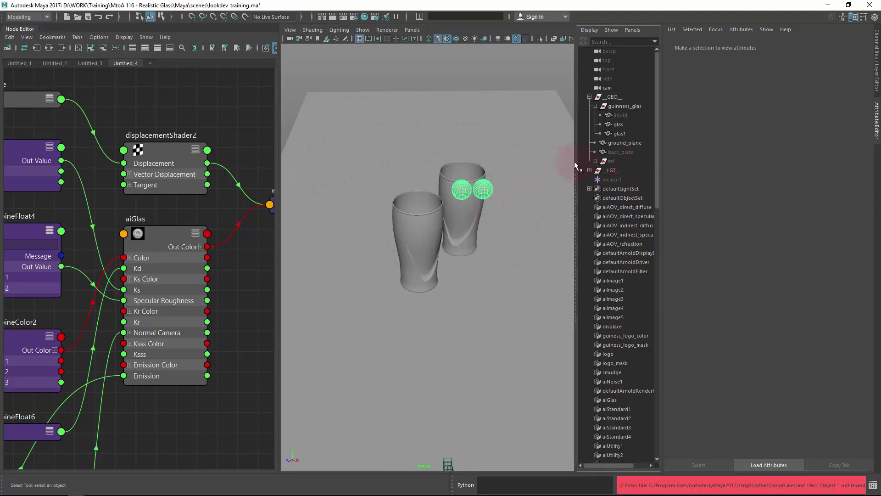
scroll(429, 177, down, 3)
Step: Switch to Photoshop and examine both glasses and the blurred bar background in glass_high_res_7h.jpg
mouse_move(232, 491)
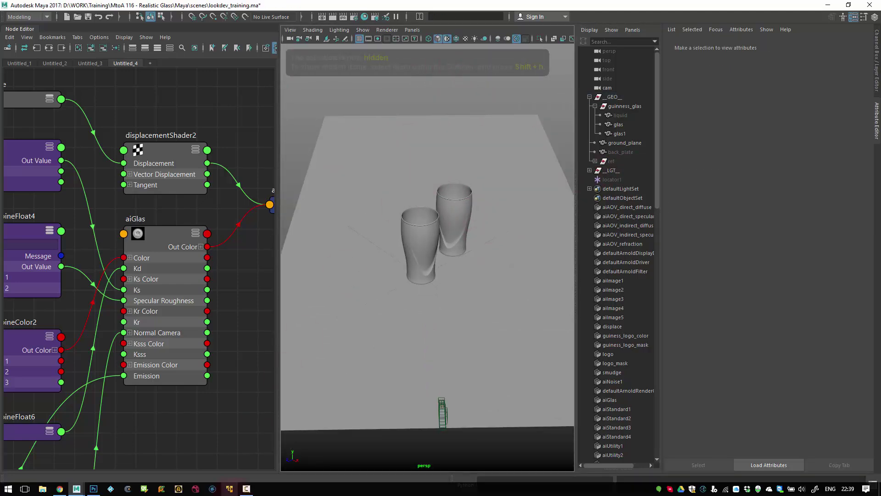
key(alt+Tab)
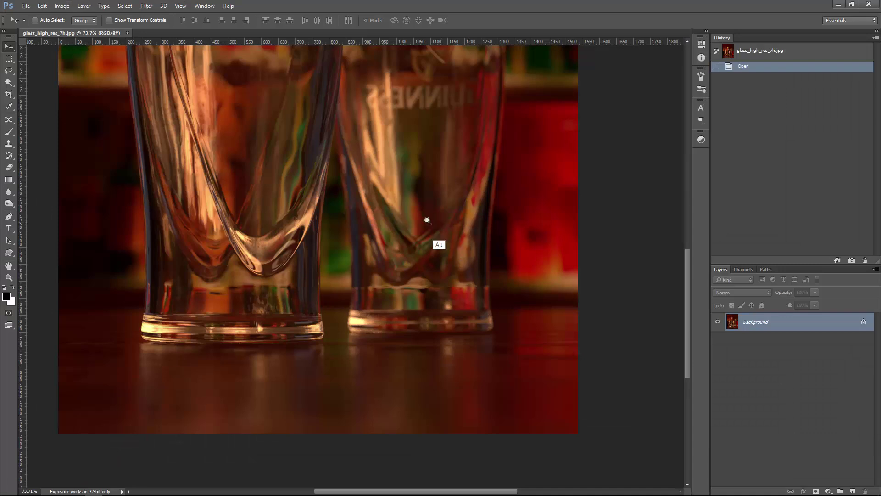
drag(494, 201, 438, 334)
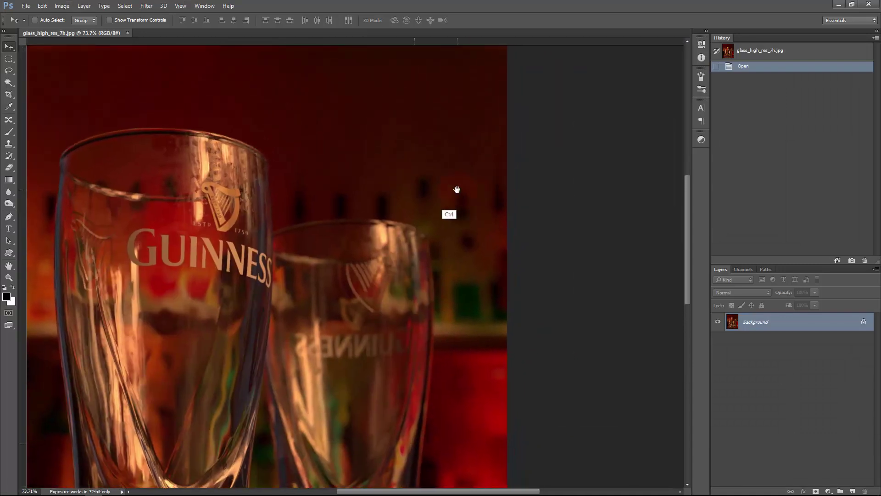
alt+scroll(456, 188, down, 4)
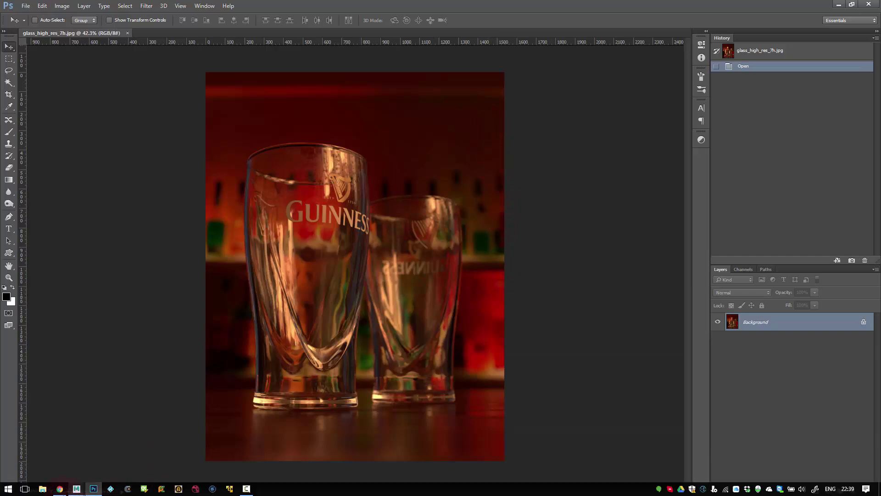
Step: Switch to Chrome, search Google Images for "bar photo drink" and open the photo of backlit bottle shelves
click(59, 489)
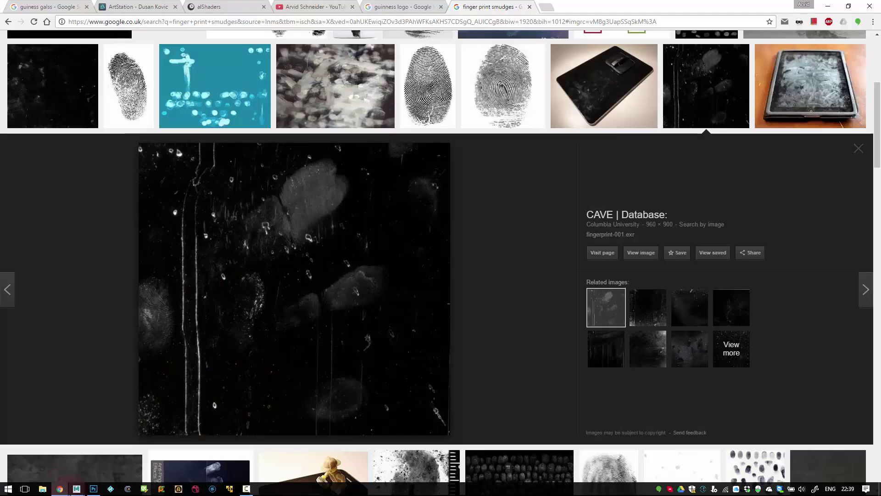
click(138, 22)
text(bar)
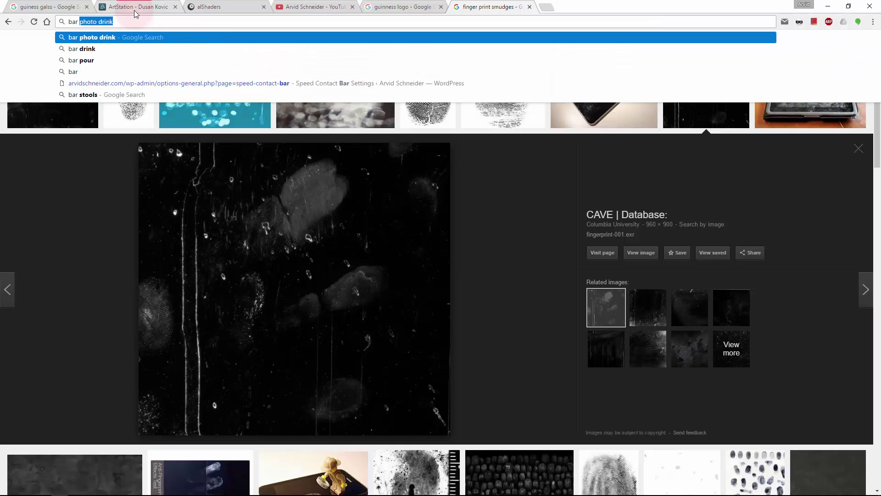
key(Return)
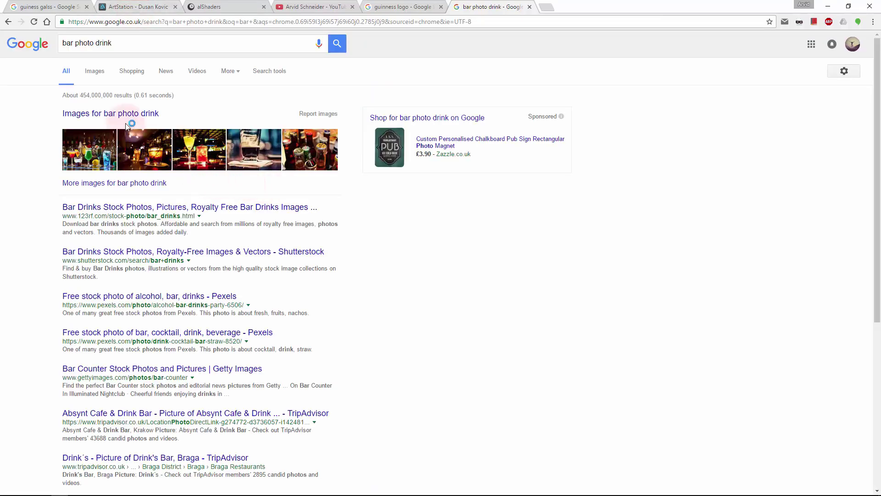
click(94, 70)
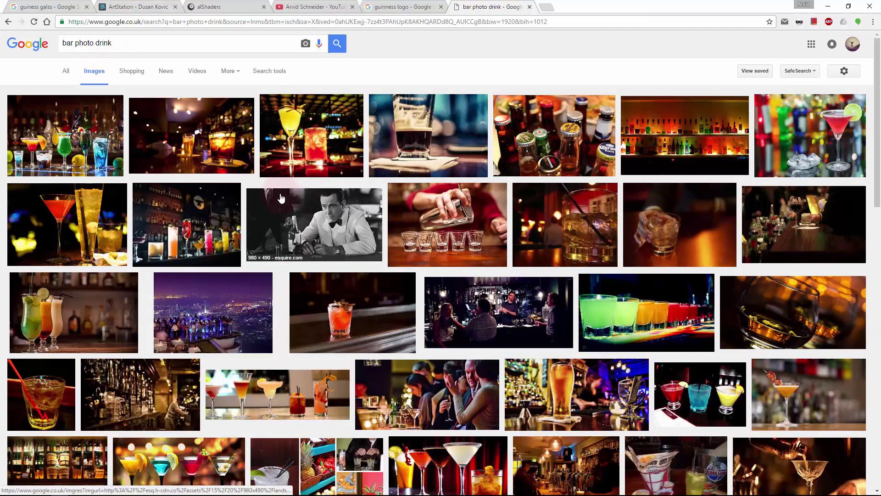
click(722, 117)
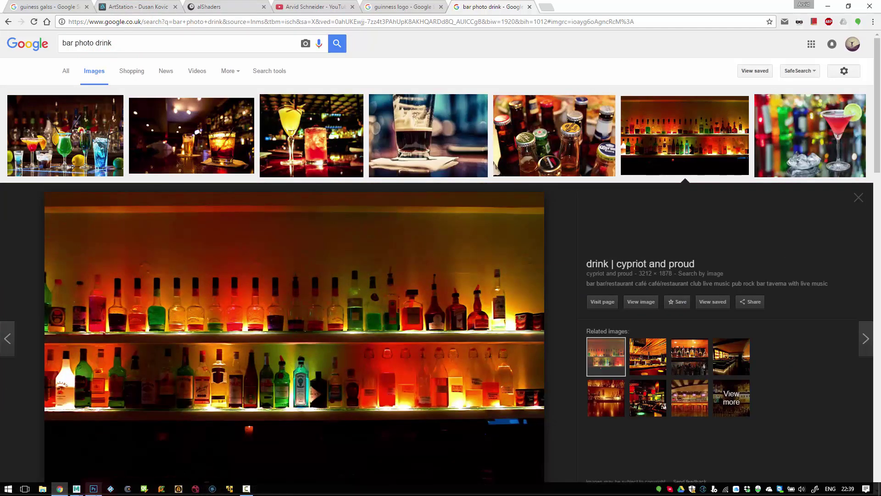
Step: Return to Maya and unhide the back_plate plane behind the glasses
click(76, 488)
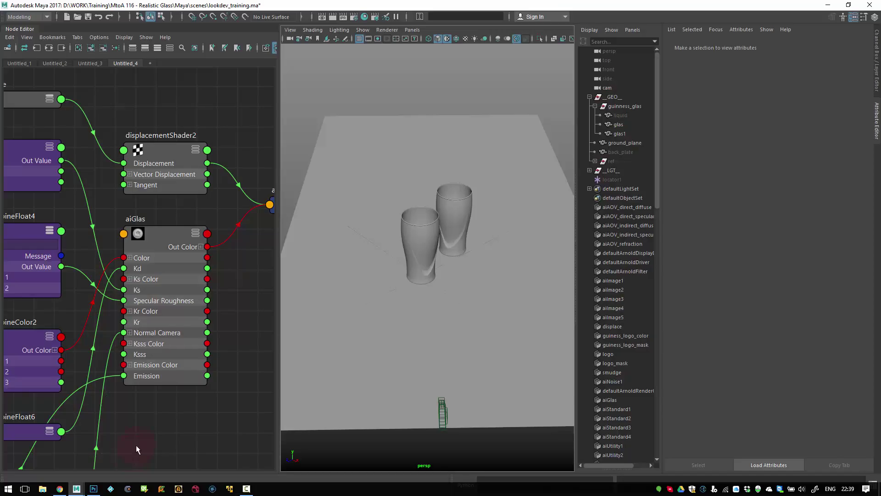
click(363, 156)
click(681, 163)
click(631, 151)
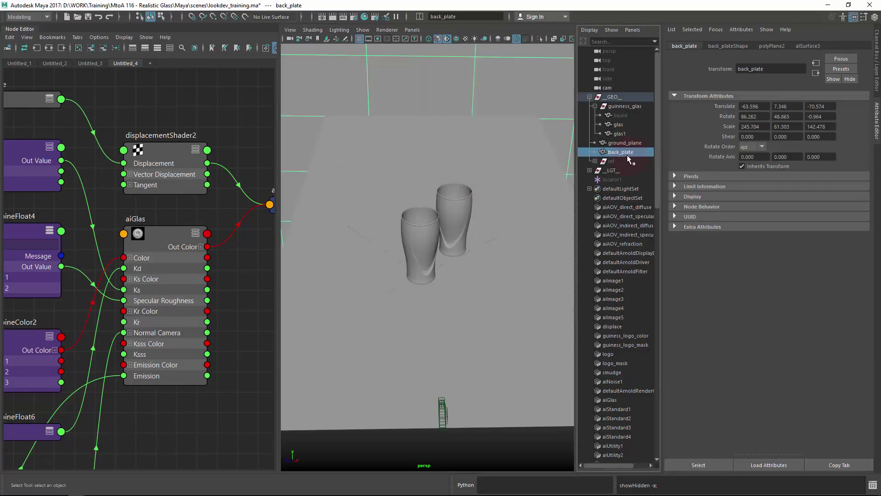
mouse_move(440, 157)
alt+mouse_down()
mouse_move(354, 194)
mouse_move(284, 193)
mouse_move(422, 147)
mouse_move(455, 159)
alt+mouse_up()
Step: Inspect the image file connected to the diffuse color of the back plate's alSurface3 shader
click(808, 46)
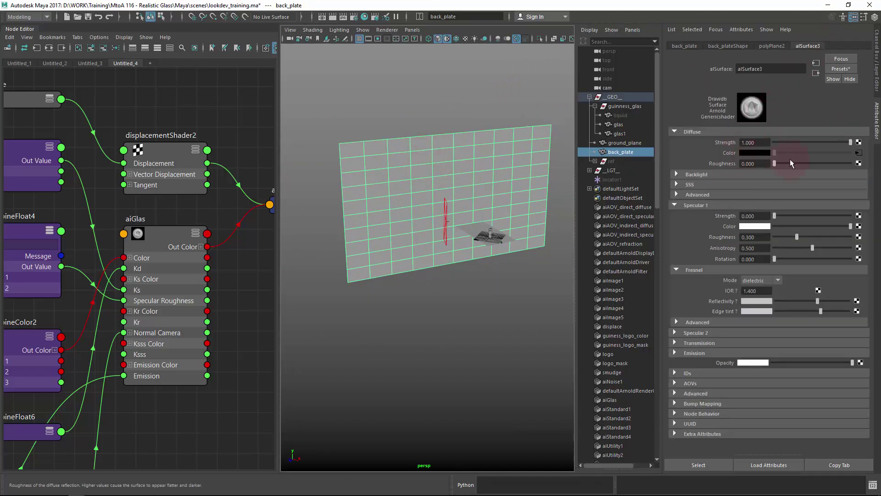
click(860, 152)
click(860, 132)
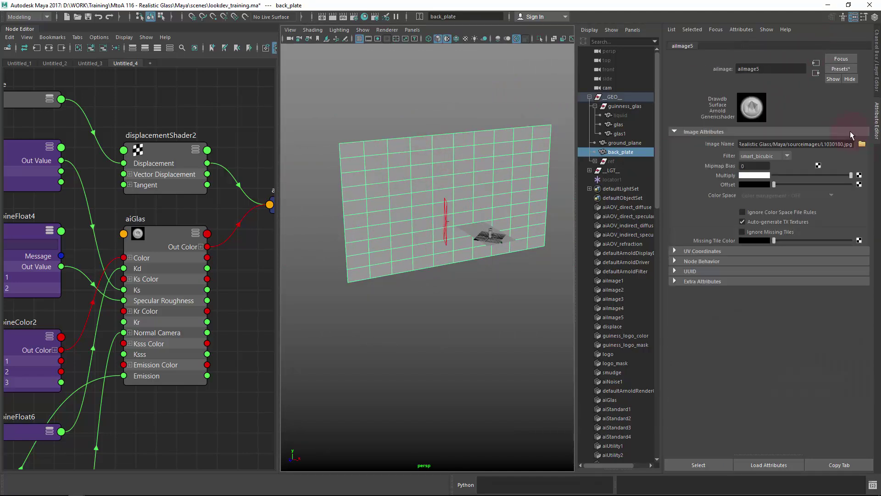
click(427, 89)
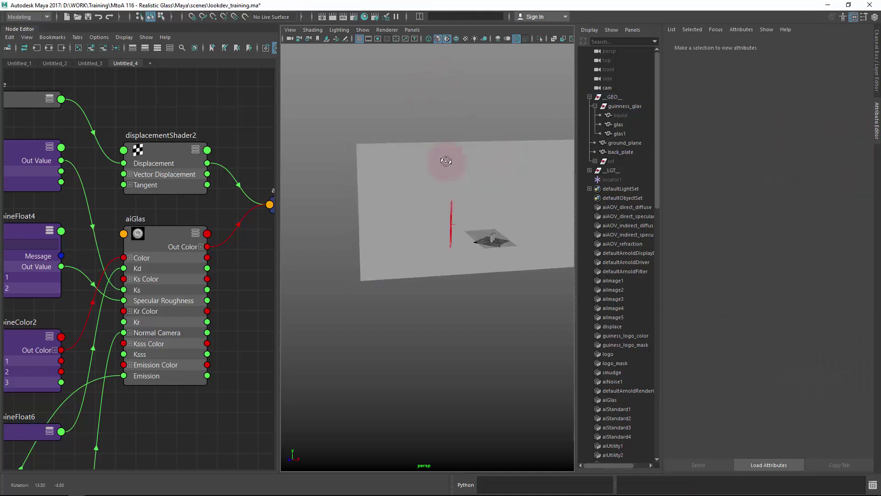
Step: Save the scene and reopen the Arnold render view to render through camShape
alt+drag(444, 162, 514, 43)
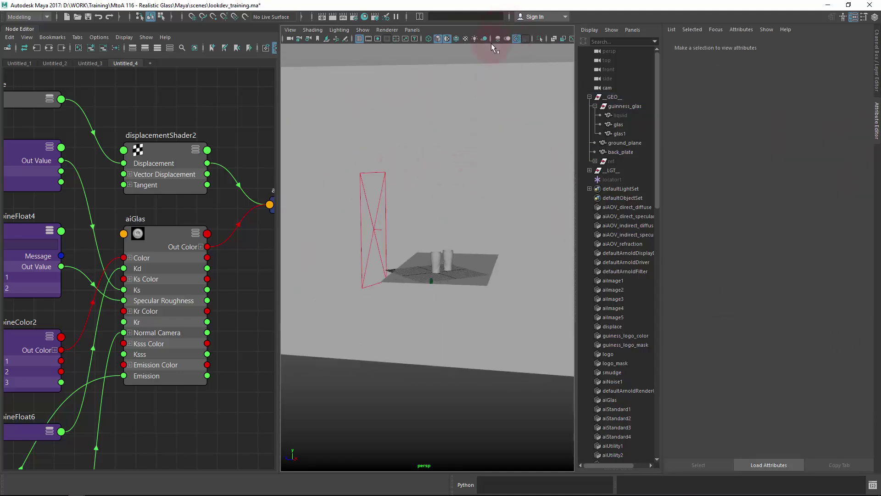
key(space)
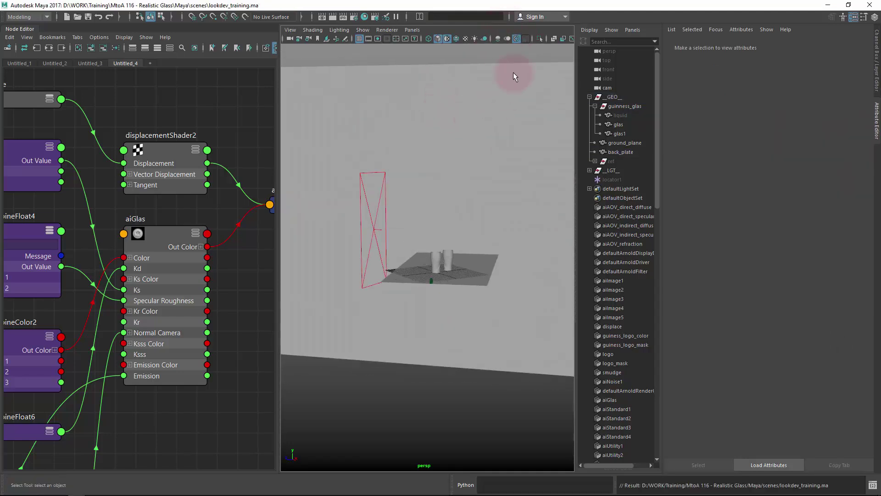
key(space)
click(515, 86)
click(522, 106)
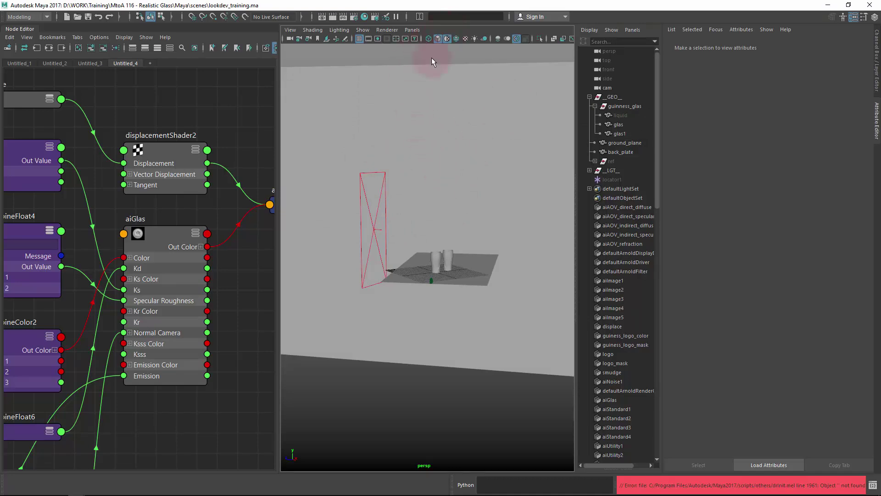
key(space)
click(439, 132)
click(455, 155)
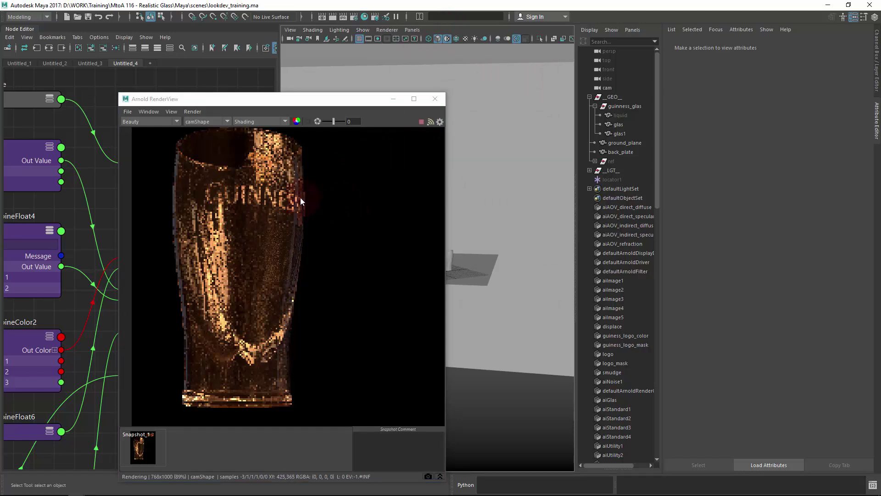
Step: Show the entire render frame in the render view and switch to Photoshop to check the reference photo
alt+drag(301, 198, 436, 159)
scroll(349, 174, down, 6)
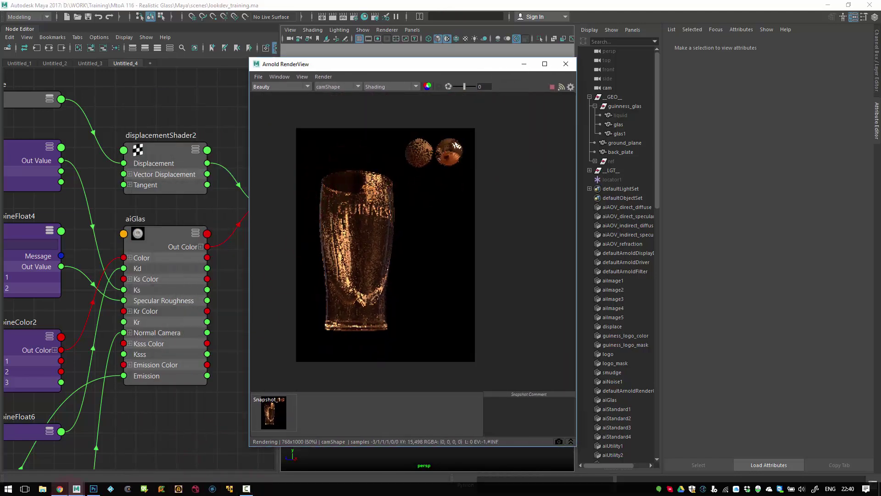
click(93, 488)
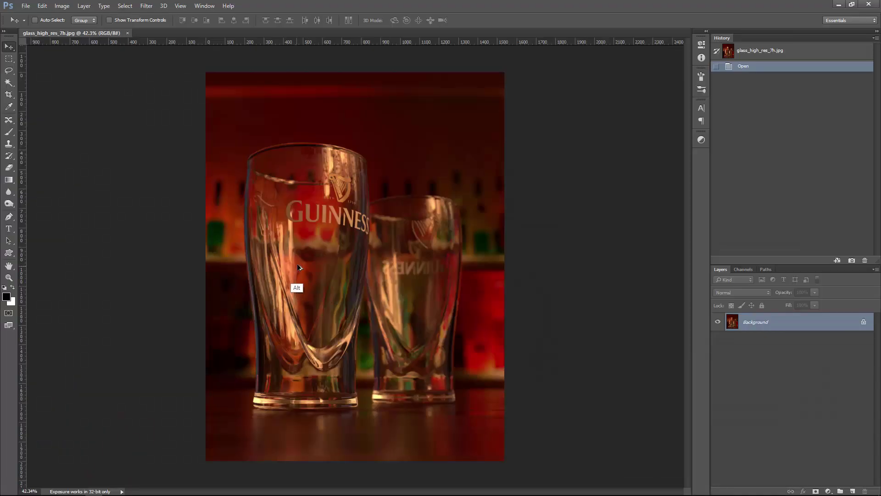
Step: Examine the glass bases and their tabletop reflections in the reference photo
ctrl+drag(311, 245, 369, 264)
drag(550, 358, 409, 225)
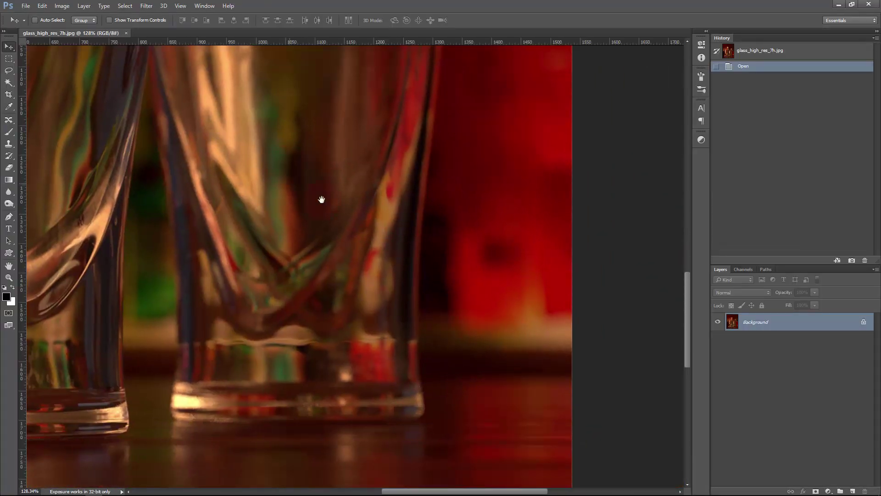
drag(266, 308, 350, 318)
alt+scroll(413, 161, down, 2)
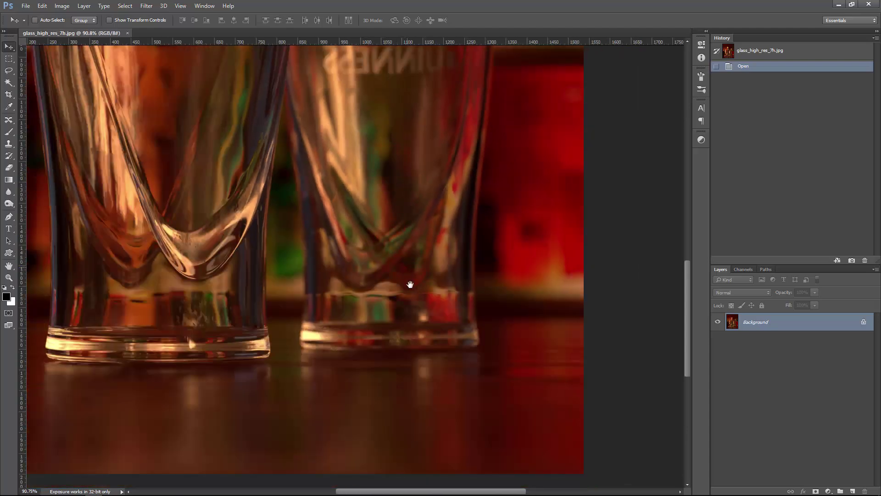
drag(436, 353, 376, 298)
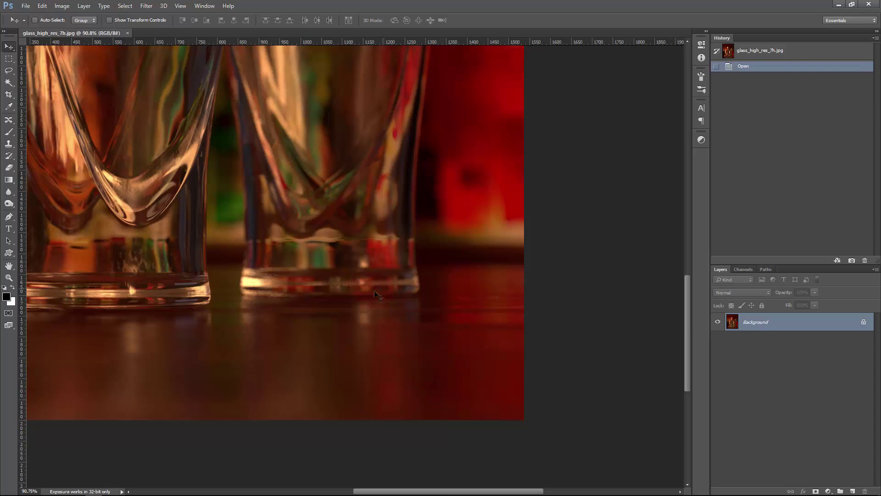
drag(294, 301, 486, 299)
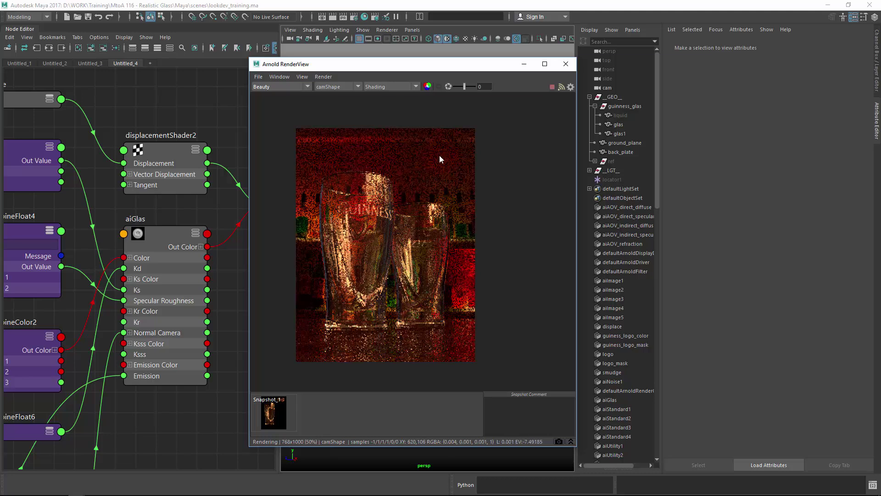
Step: Return to Maya and hide the snapshot area of the Arnold render view
click(454, 68)
drag(454, 69, 408, 56)
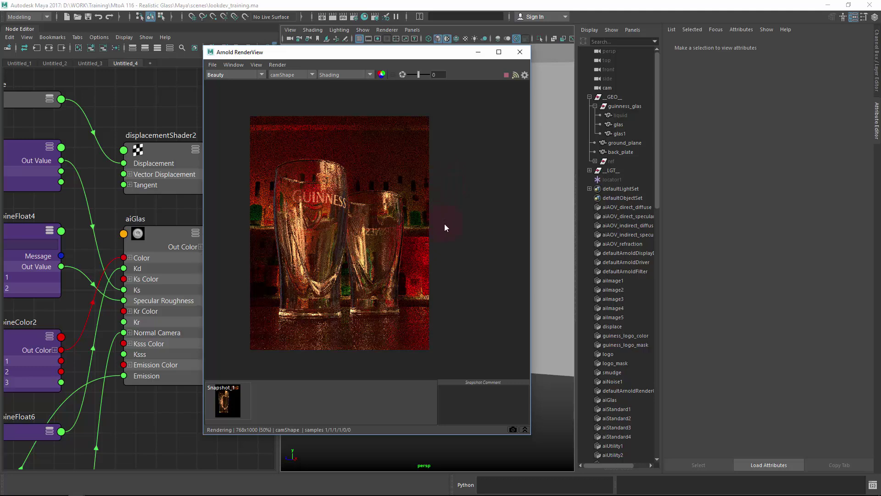
middle_drag(451, 282, 453, 264)
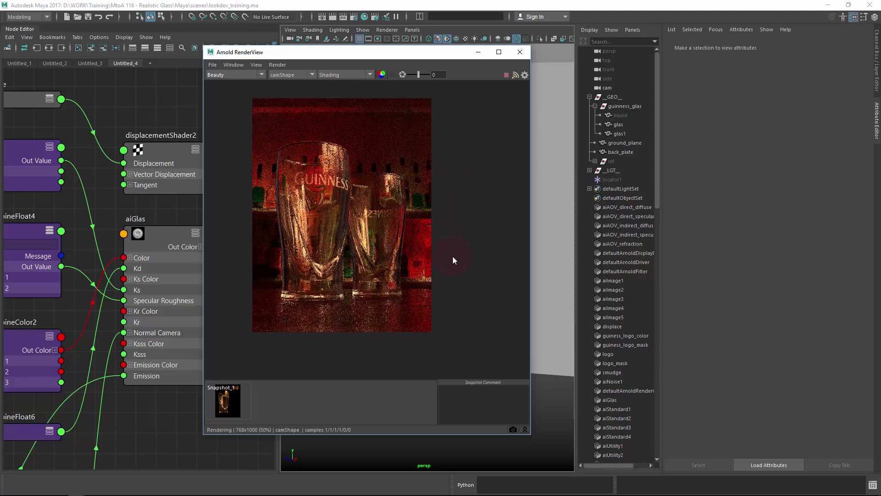
click(524, 430)
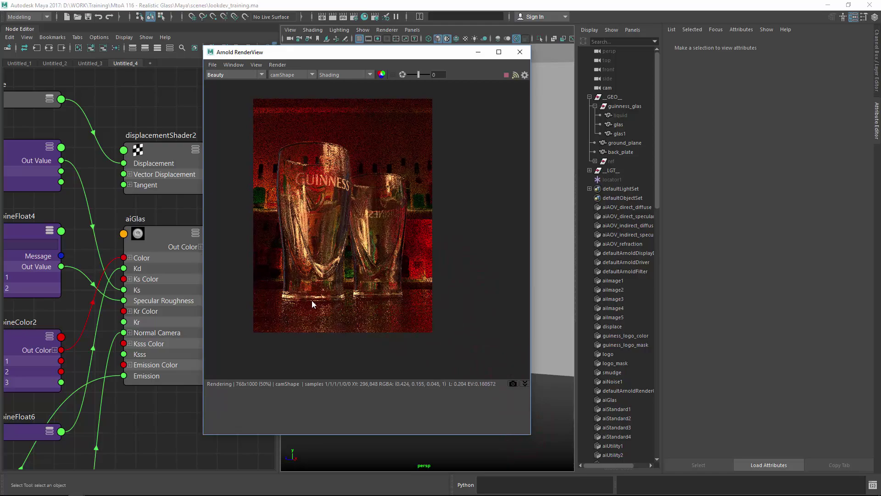
scroll(489, 313, up, 1)
scroll(489, 313, up, 2)
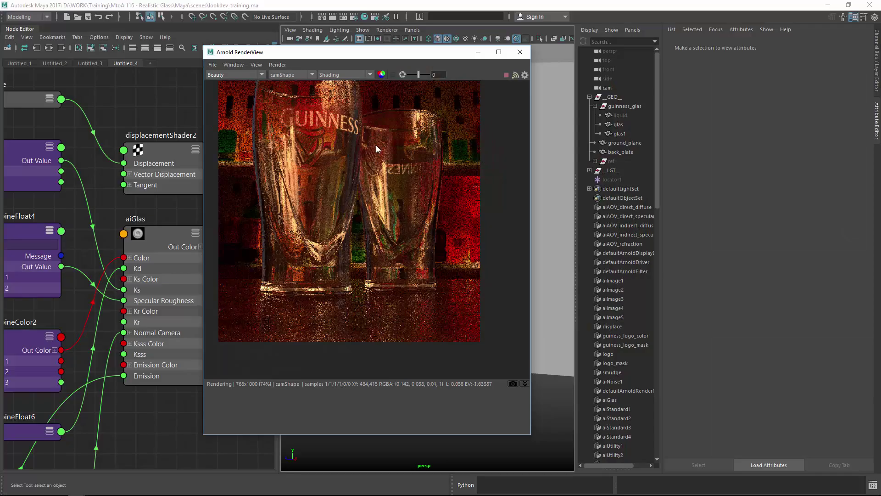
Step: Switch the render view to the Basic shading mode
click(346, 74)
click(326, 89)
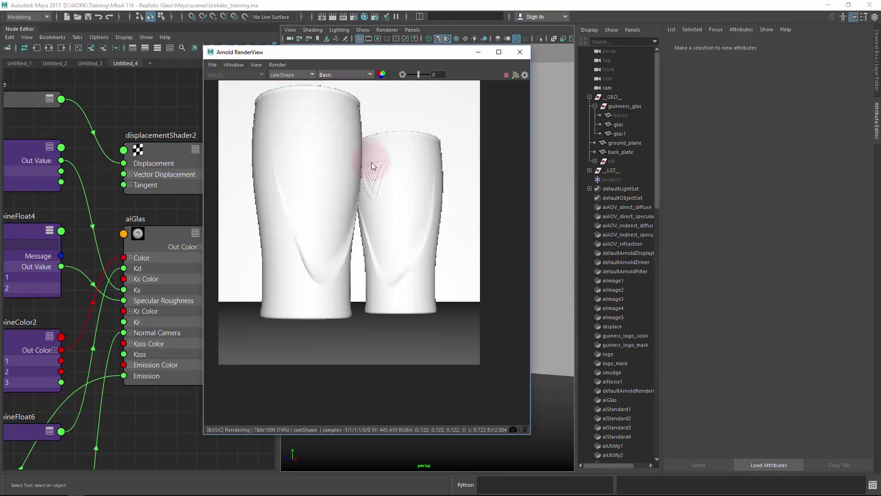
drag(388, 189, 241, 201)
Step: Select cam and inspect the depth-of-field settings in its Arnold attributes
click(623, 87)
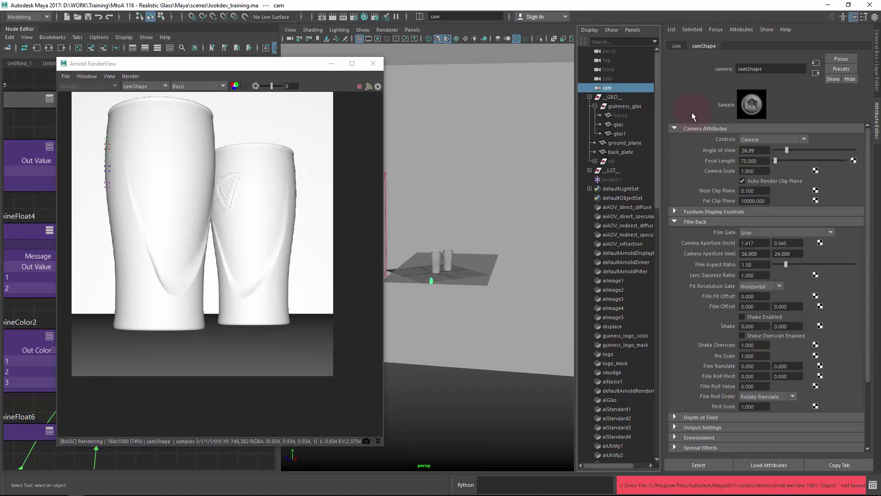
drag(147, 64, 170, 64)
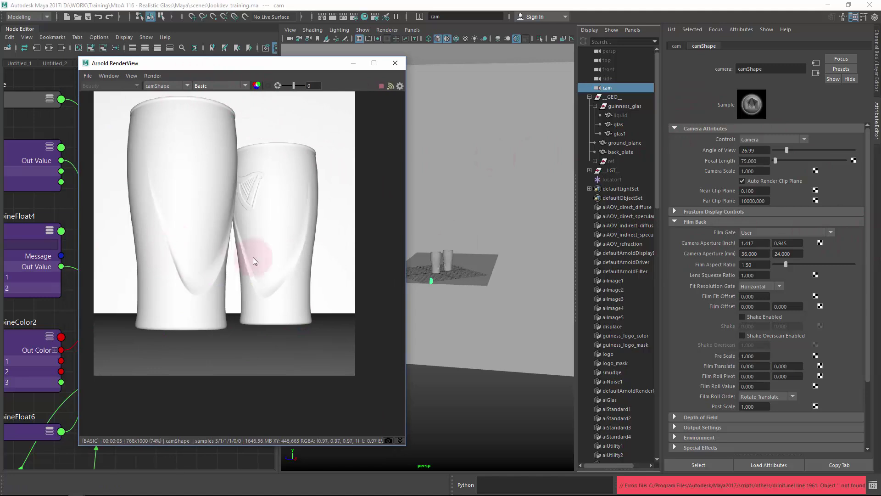
scroll(862, 415, down, 3)
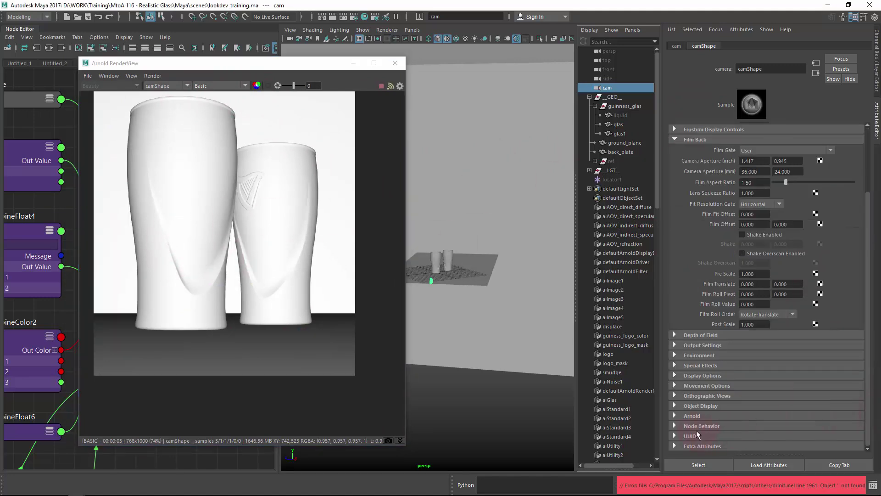
click(707, 413)
scroll(698, 340, down, 9)
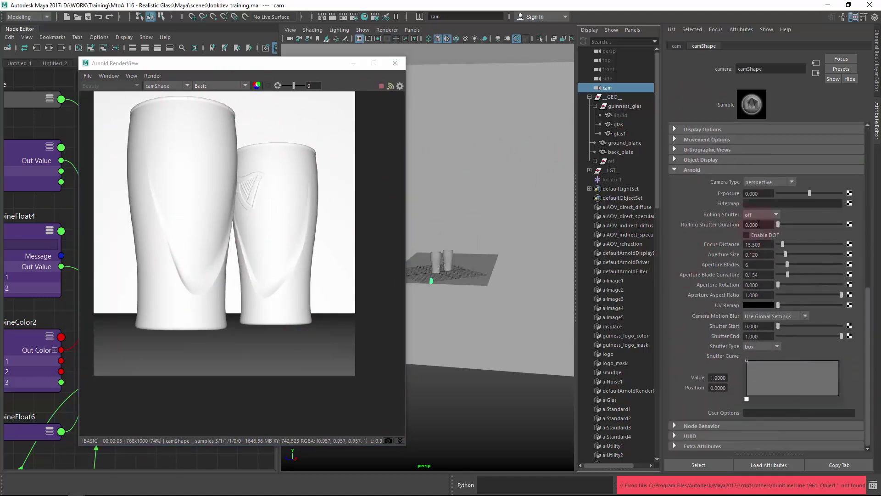
drag(768, 248, 716, 254)
Step: Select locator1 and look through cam in the viewport
click(636, 180)
alt+right_drag(451, 256, 478, 250)
alt+drag(477, 254, 460, 183)
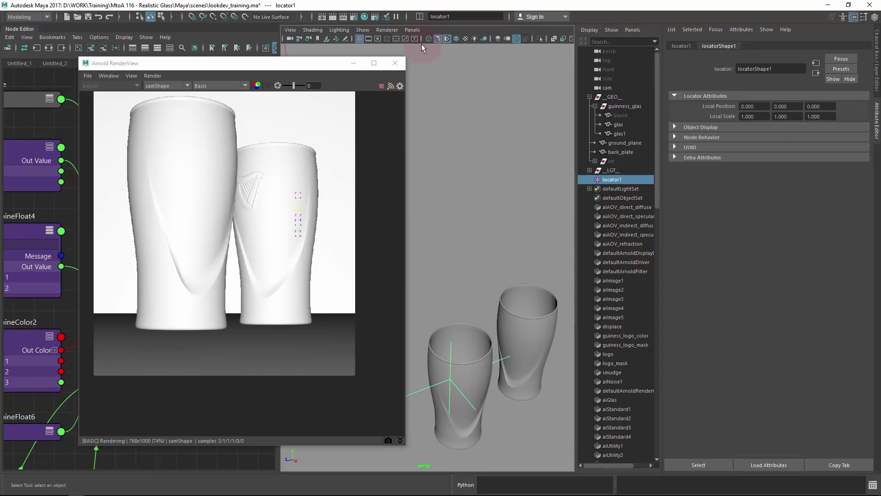
click(412, 30)
mouse_move(431, 41)
click(511, 39)
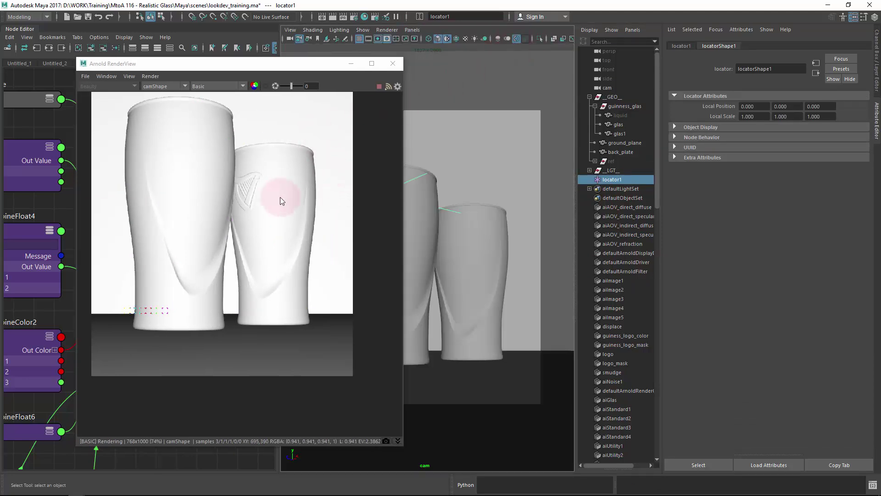
Step: Turn on the Object Details heads-up display in the viewport
drag(275, 63, 167, 135)
key(space)
key(space)
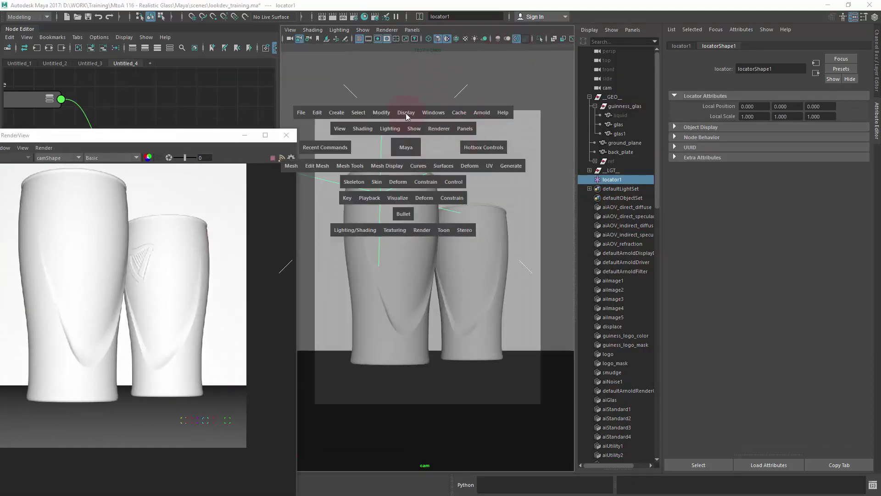
click(406, 112)
mouse_move(473, 148)
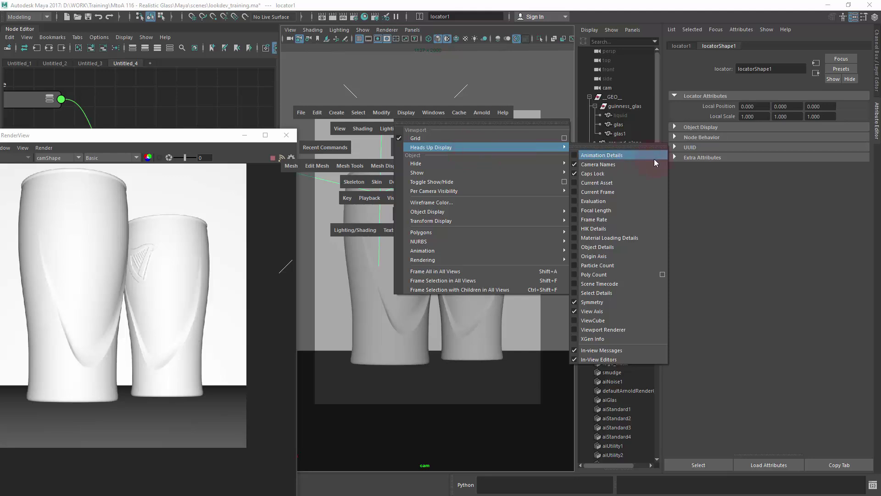
click(609, 247)
Step: Check the distance from the camera for the front glass and for locator1
click(407, 279)
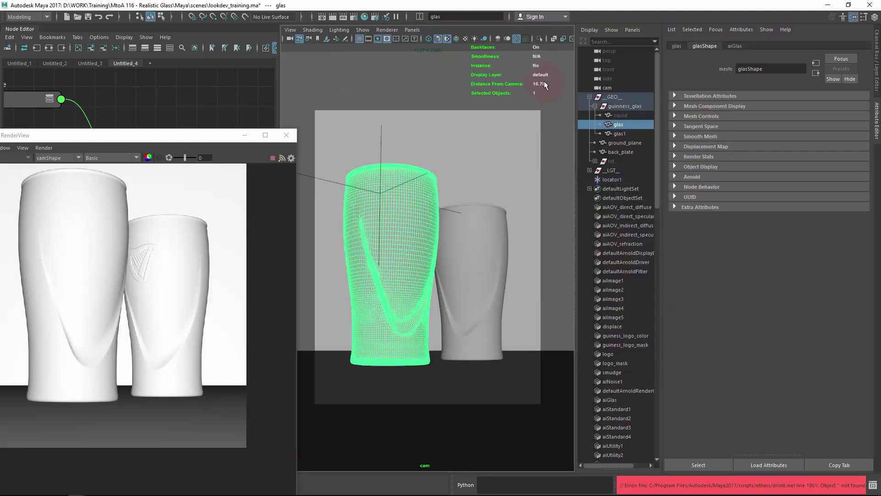
click(393, 191)
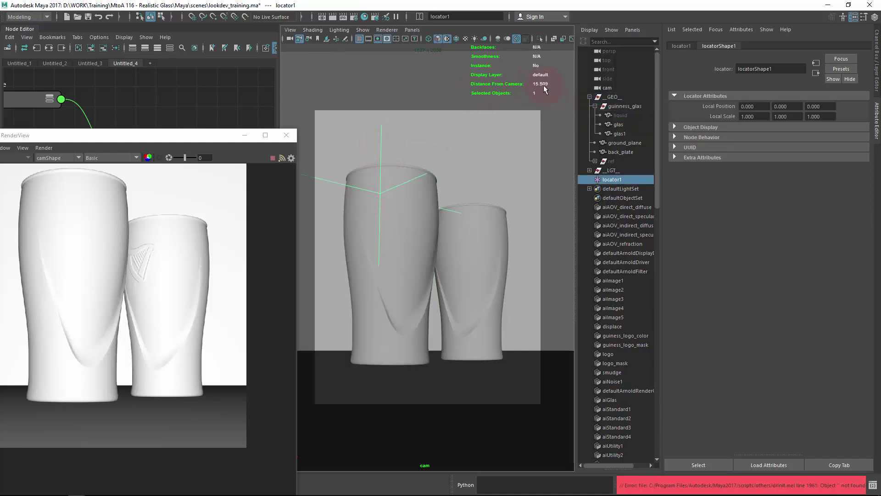
drag(189, 136, 340, 71)
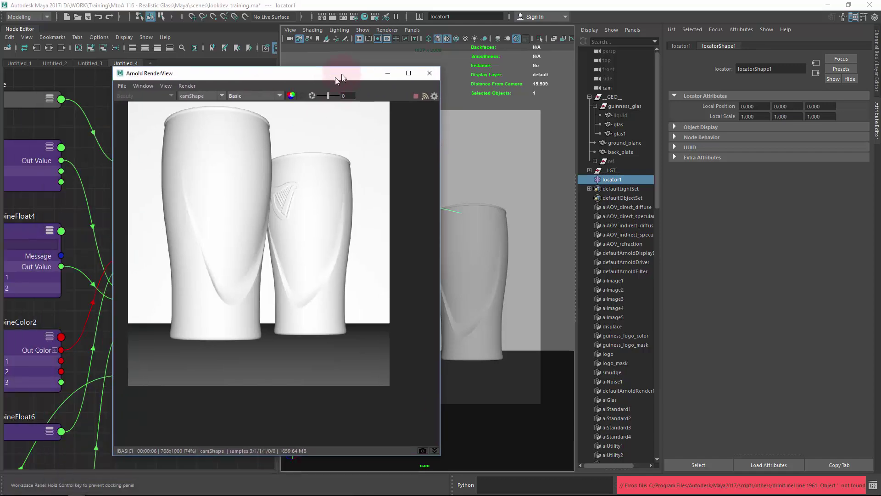
Step: Reselect cam and enable depth of field in its Arnold attributes
click(628, 88)
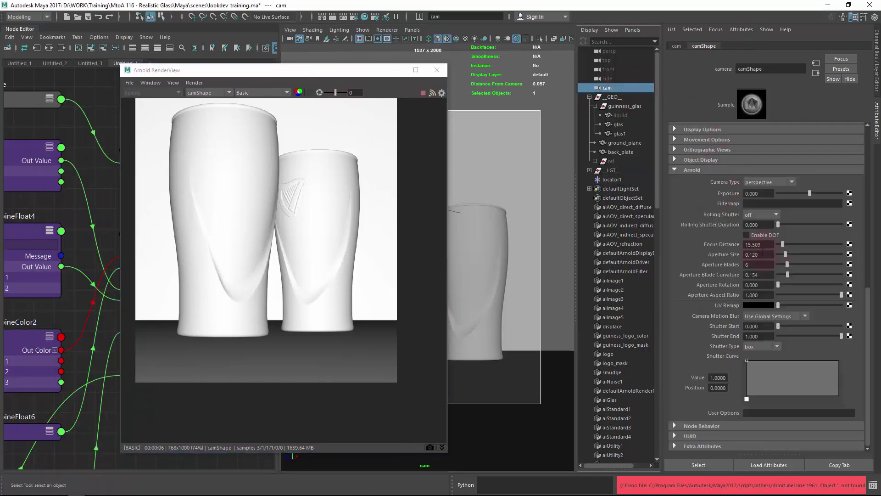
drag(755, 245, 729, 255)
click(752, 255)
drag(763, 250, 738, 255)
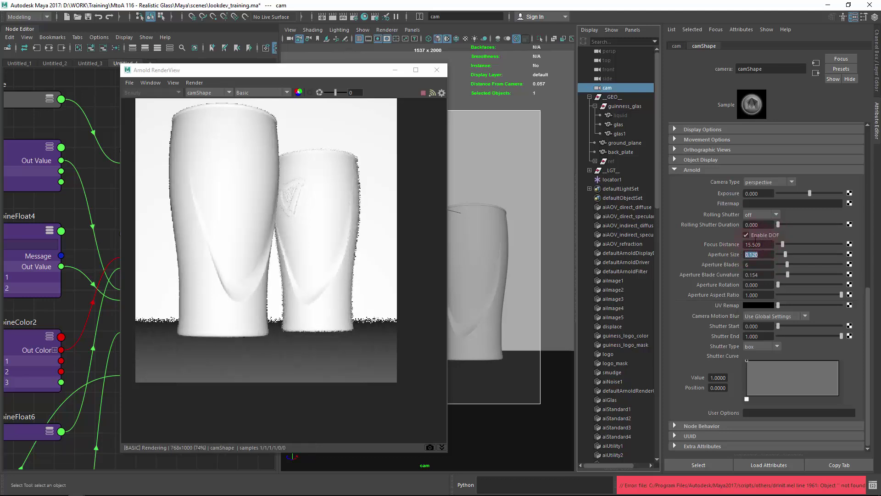
Step: Try an aperture size of 0.61 on cam and preview the blur in several render regions
mouse_move(317, 303)
shift+mouse_down()
mouse_move(354, 336)
mouse_move(397, 354)
shift+mouse_up()
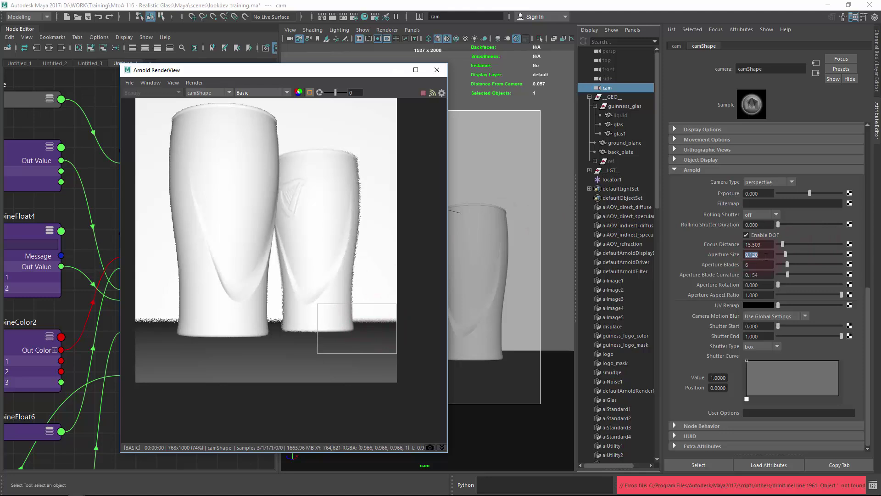
ctrl+drag(766, 256, 782, 262)
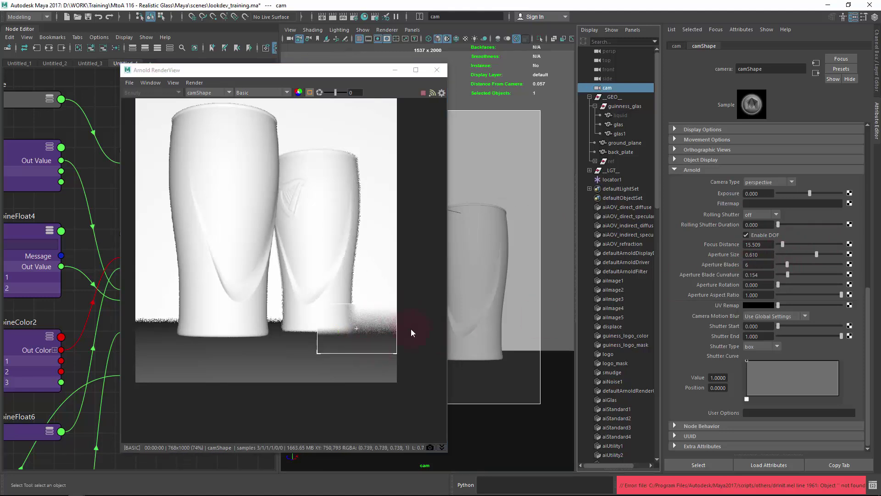
shift+drag(276, 142, 172, 224)
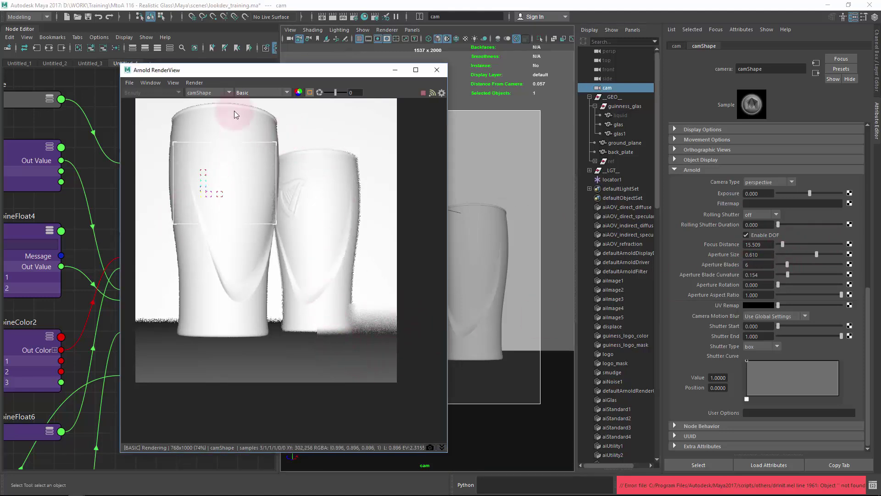
shift+drag(238, 109, 155, 131)
shift+click(156, 130)
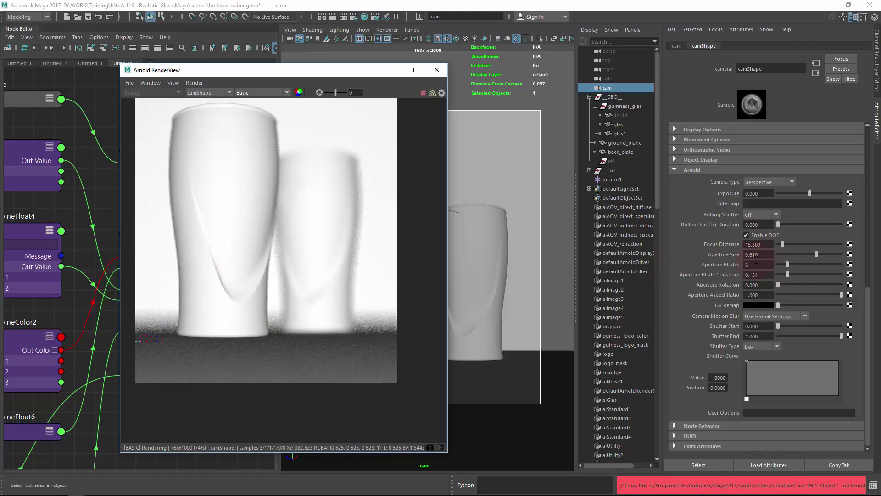
Step: Set cam's aperture size to 0.12
drag(762, 265, 721, 270)
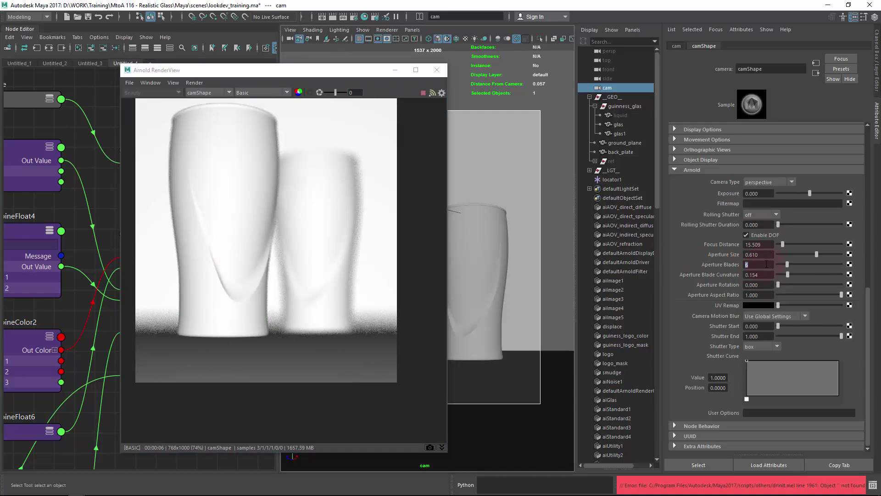
ctrl+drag(762, 258, 756, 256)
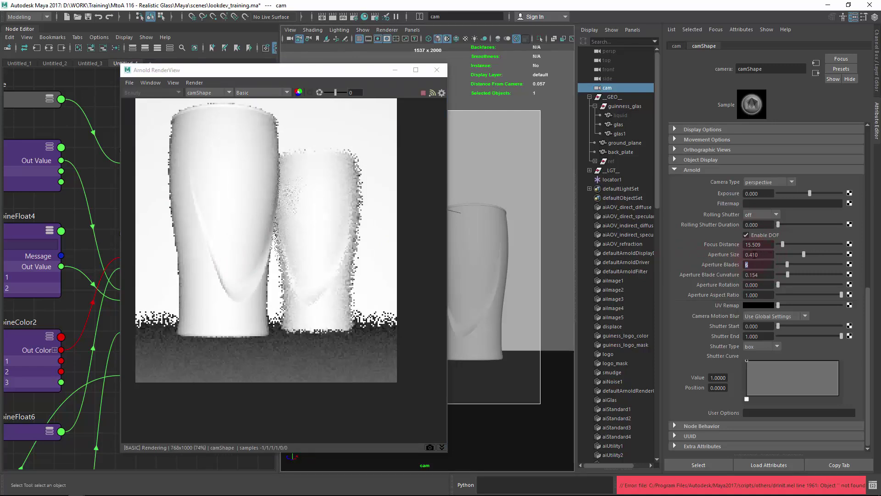
double_click(756, 256)
key(Return)
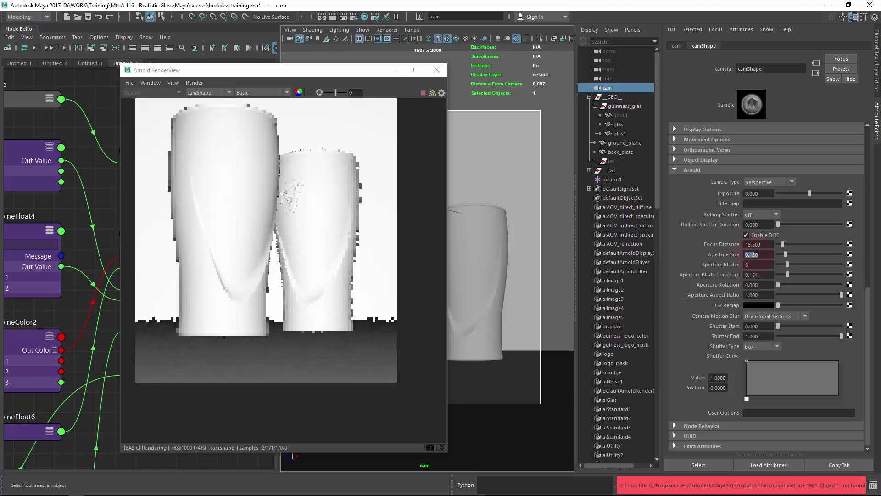
Step: Preview a render region around the glass rims and switch the render view to Shading mode over the full frame
drag(343, 137, 256, 186)
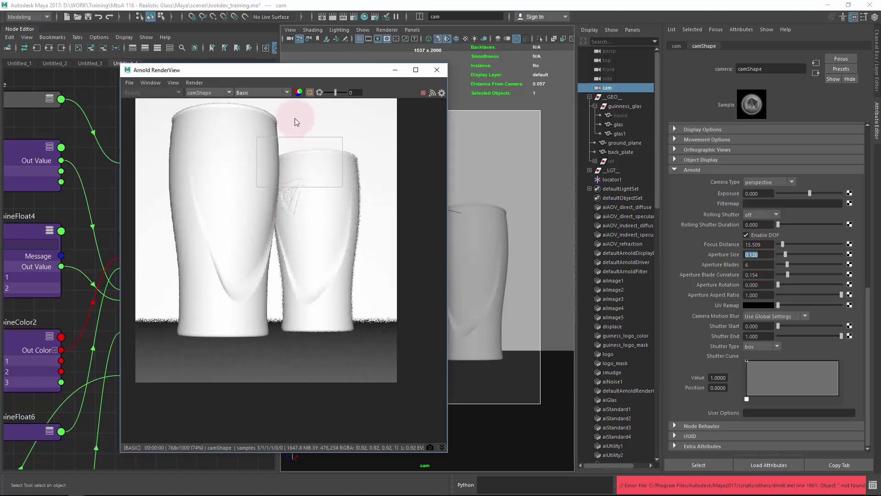
click(253, 92)
click(262, 130)
click(349, 217)
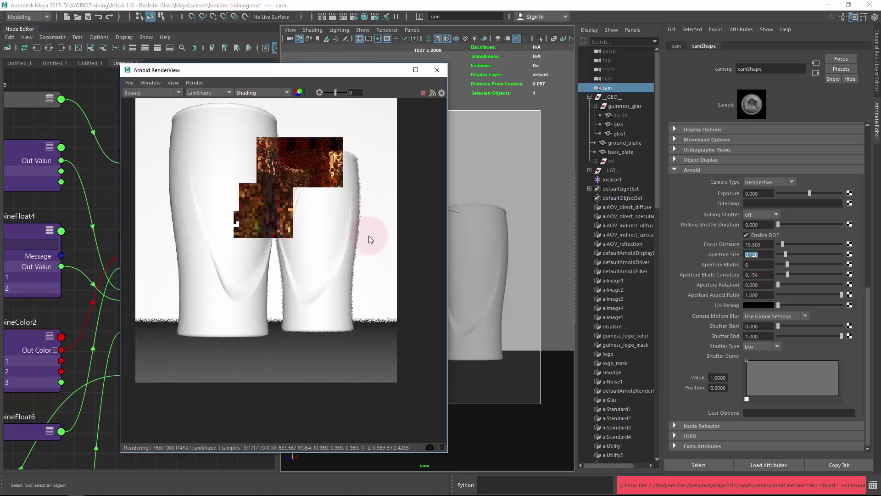
Step: Set the Arnold render sampling to 8 Camera (AA) samples and 2 Glossy samples
click(358, 18)
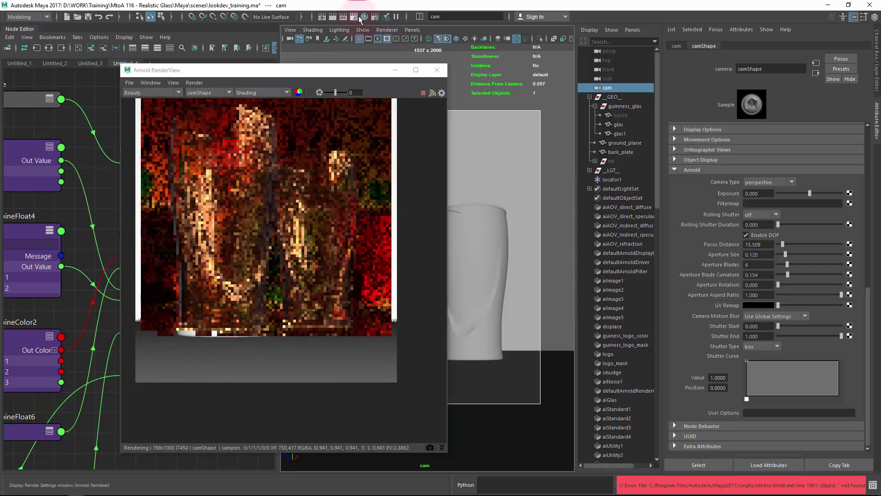
click(577, 197)
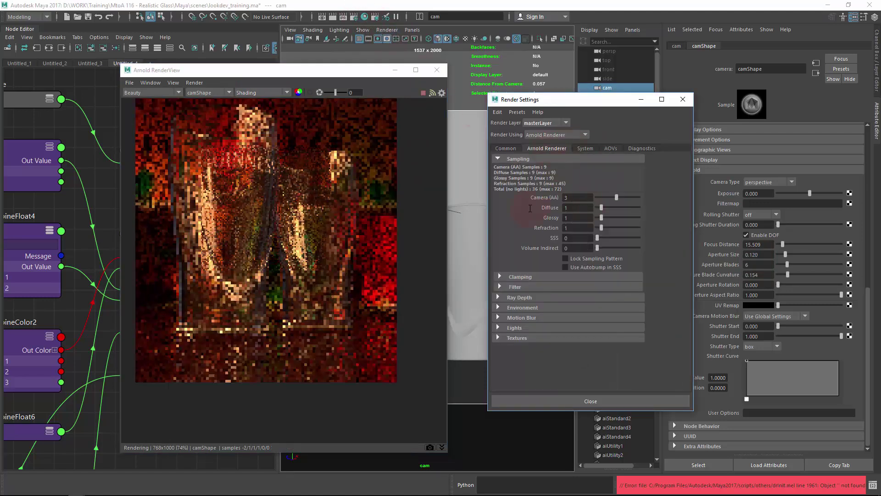
text(8)
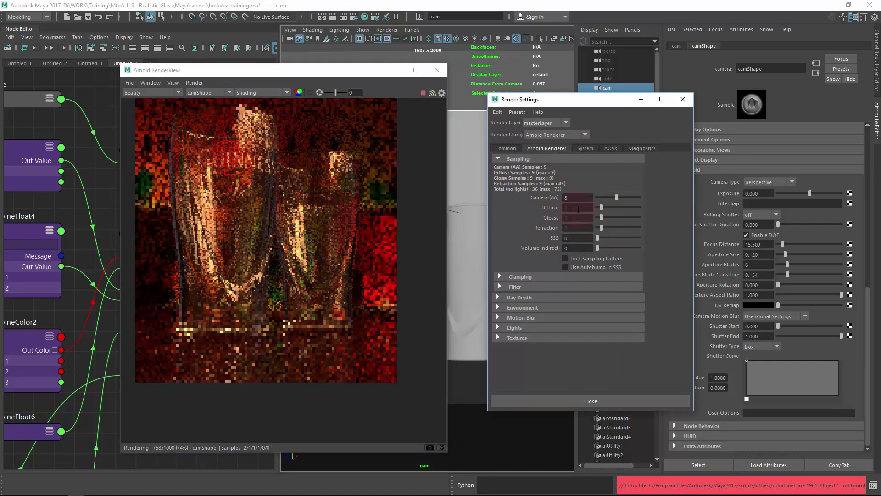
key(Tab)
key(Tab)
text(2)
key(Return)
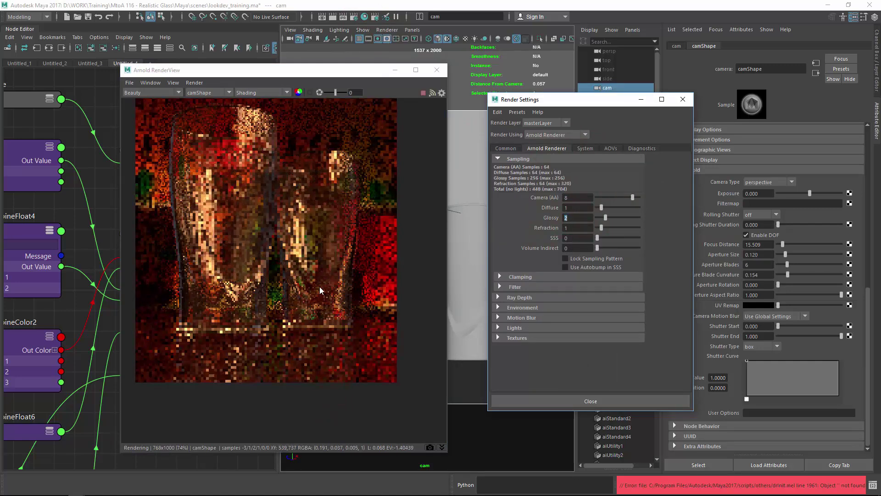
Step: Check the Ray Depth options in the Arnold render settings and reposition the image in the render view
click(521, 298)
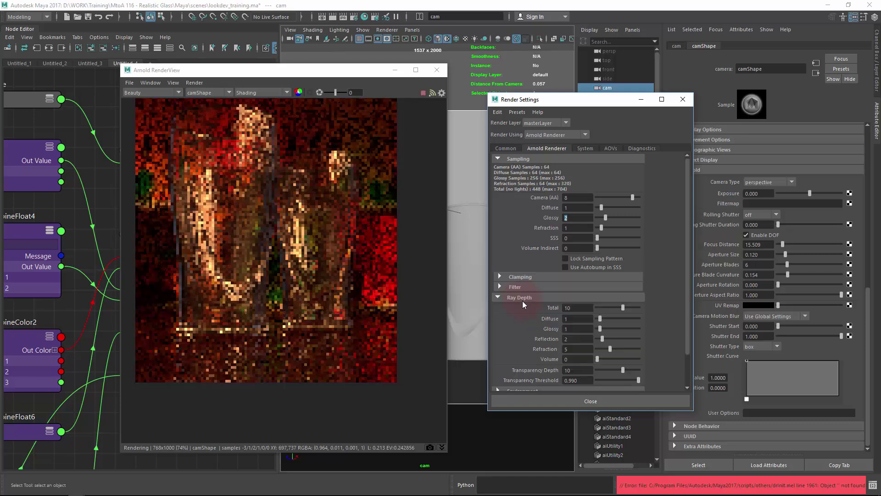
click(523, 301)
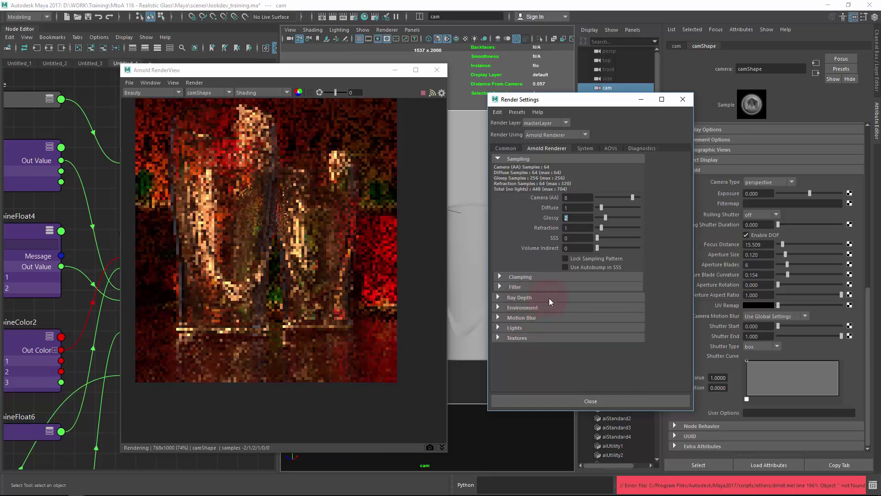
click(549, 298)
click(510, 299)
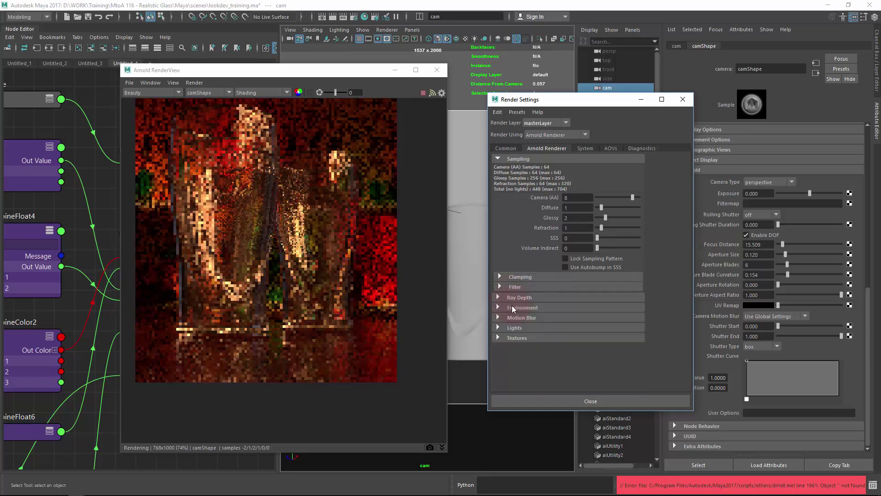
drag(298, 193, 303, 219)
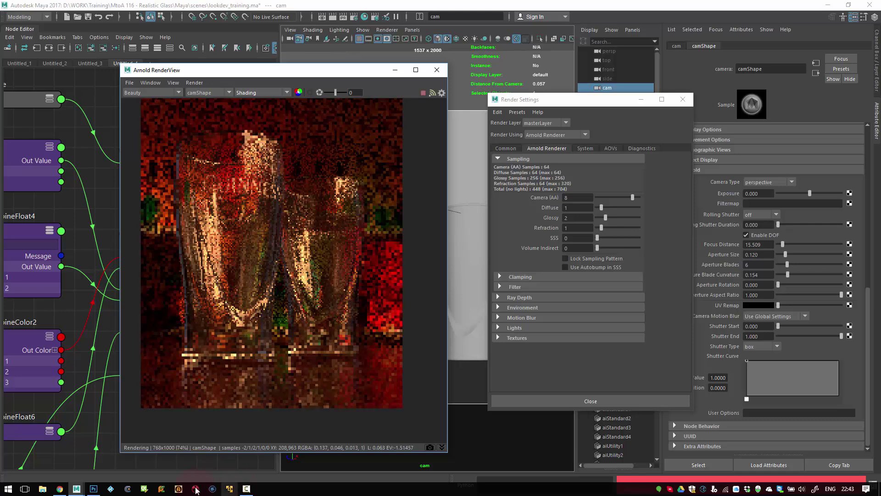
Step: Switch to Photoshop and examine the glass bases and both full glasses in glass_high_res_7h.jpg
click(93, 489)
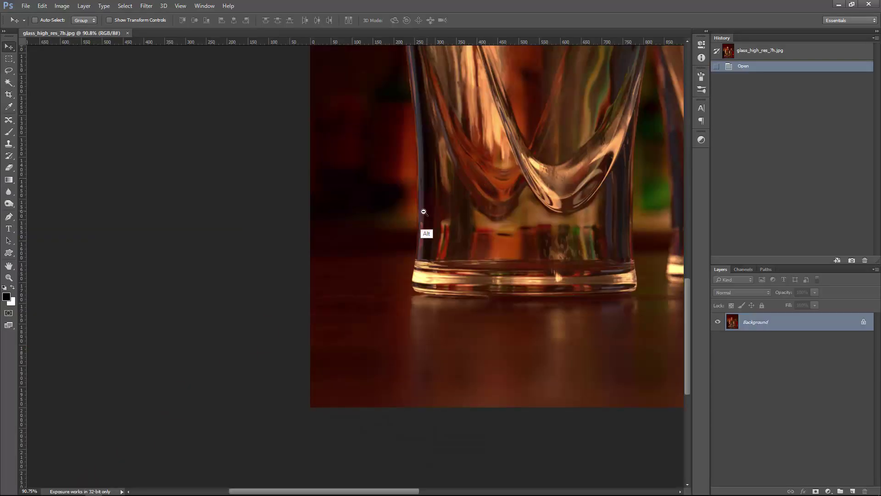
drag(631, 88, 385, 270)
ctrl+drag(466, 217, 399, 213)
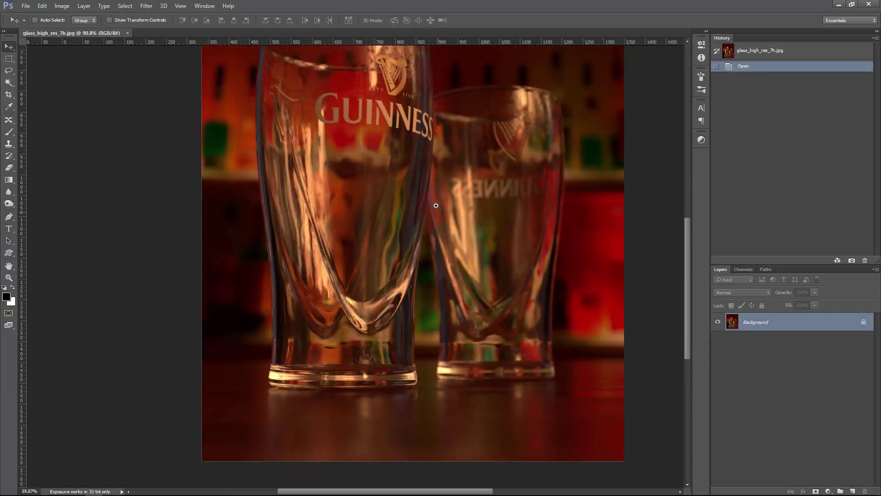
drag(435, 190, 409, 242)
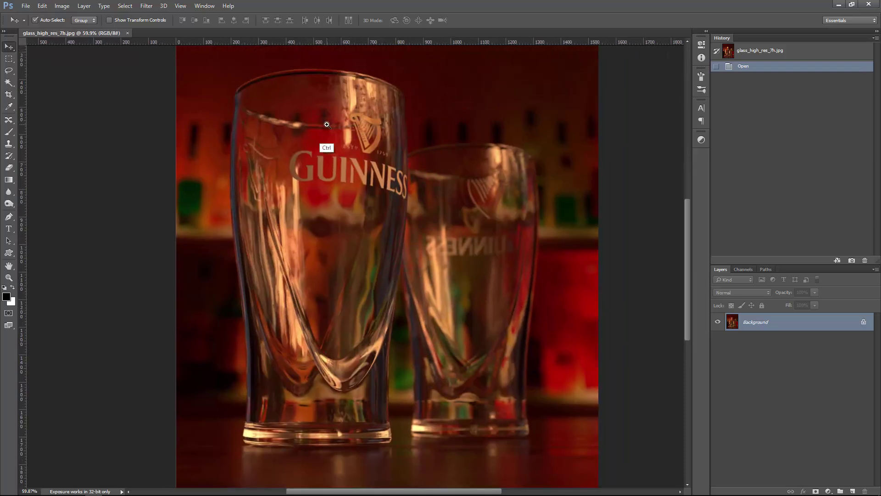
Step: Examine the front glass's rim, harp logo and GUINNESS lettering up close
ctrl+drag(327, 125, 358, 137)
drag(381, 173, 381, 224)
ctrl+scroll(366, 157, up, 2)
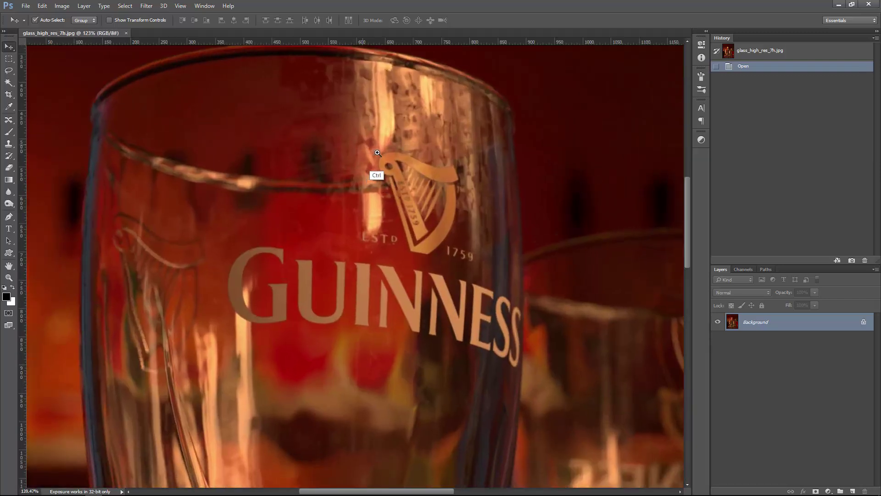
drag(330, 166, 422, 191)
ctrl+drag(370, 155, 395, 159)
ctrl+scroll(394, 159, down, 2)
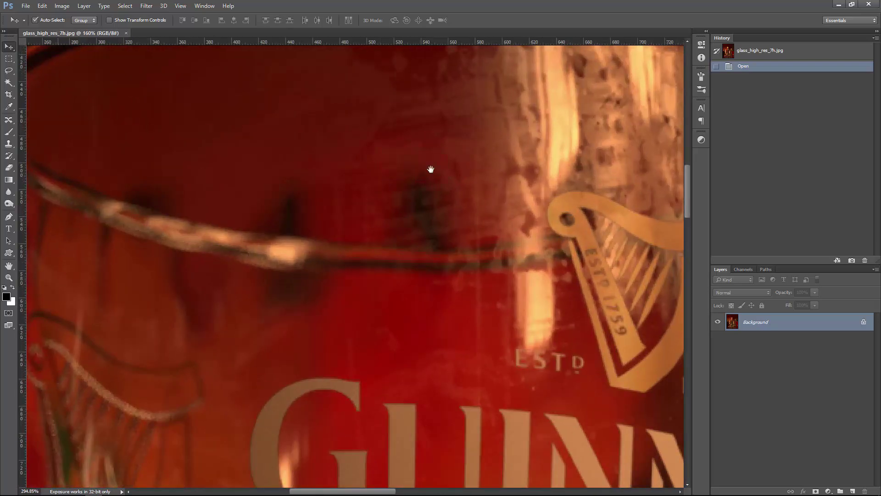
ctrl+scroll(501, 191, down, 2)
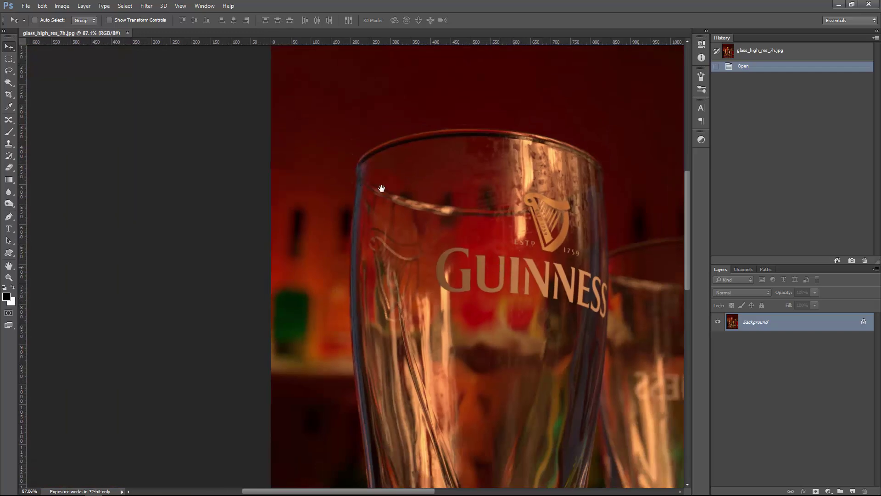
Step: Review the whole high-resolution render with both glasses and the blurred bar background in frame
drag(603, 346, 401, 216)
drag(454, 212, 380, 201)
drag(434, 274, 407, 228)
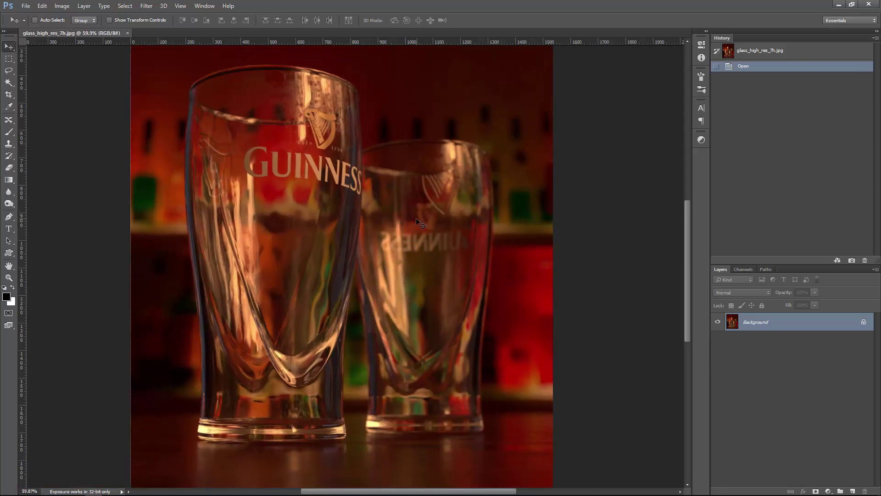
drag(389, 280, 396, 230)
drag(406, 166, 391, 221)
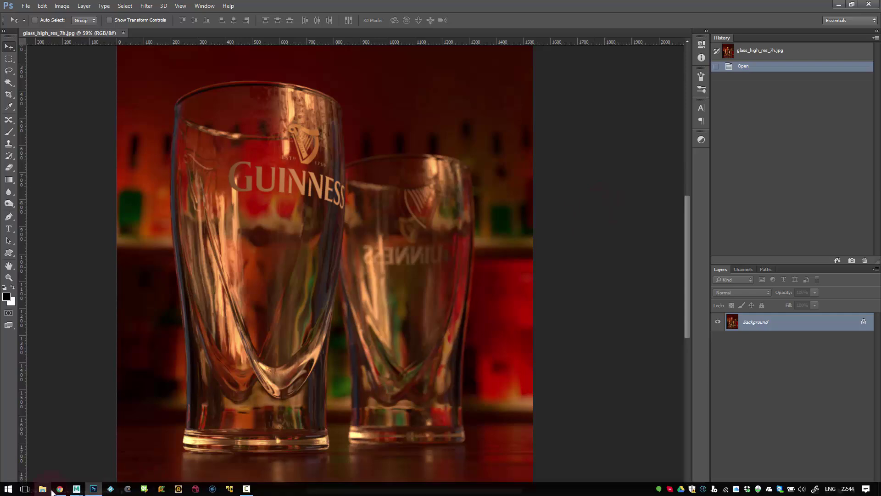
Step: Switch to Chrome to view the Coffee Table glass artwork on ArtStation, and return to the Guinness render in Photoshop
click(61, 489)
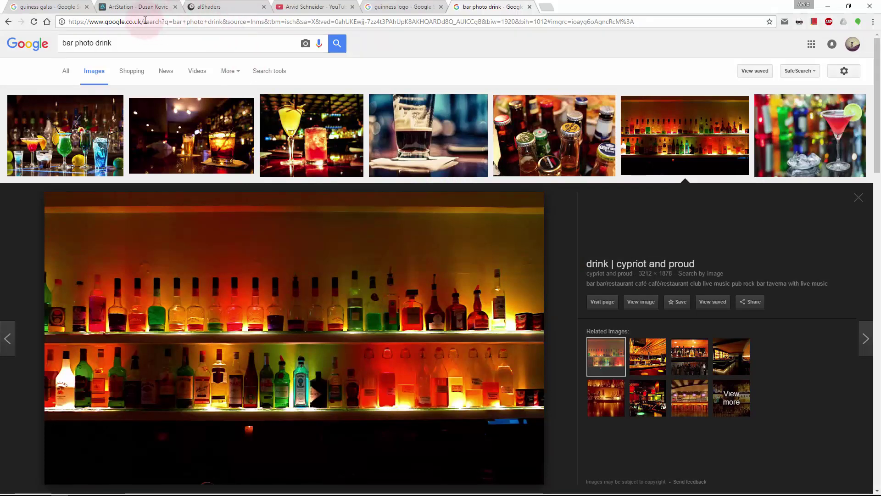
click(135, 6)
click(189, 278)
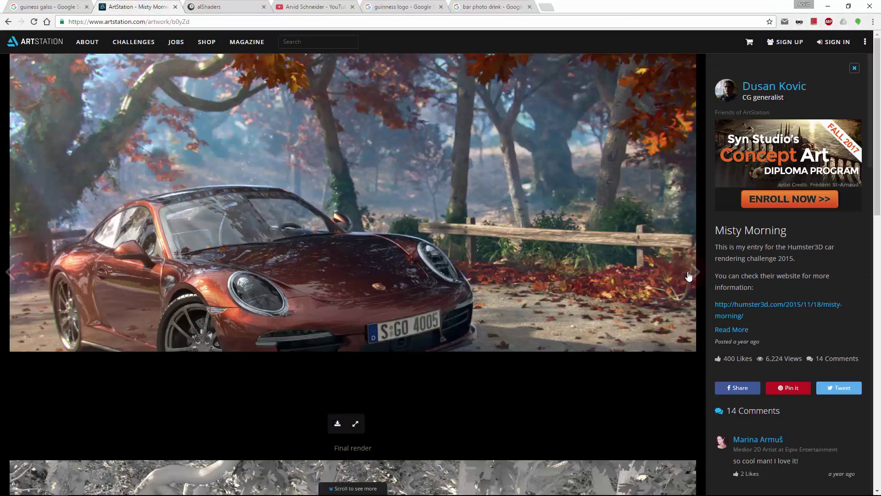
click(690, 279)
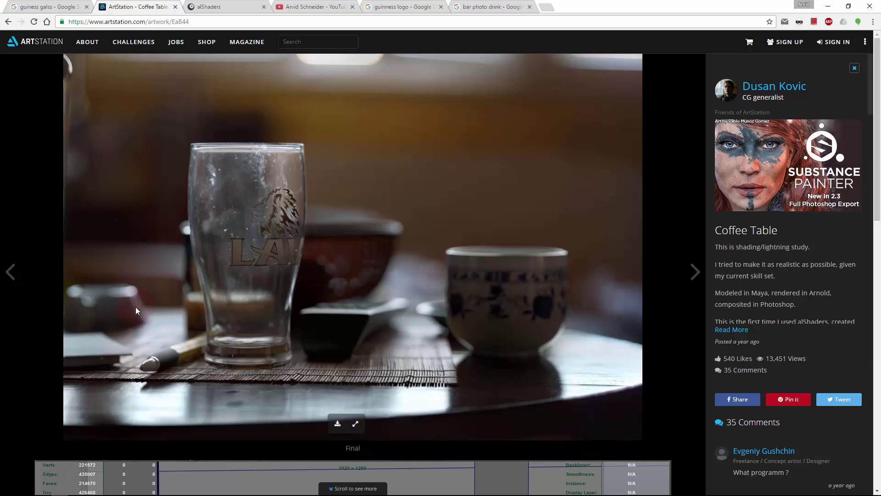
mouse_move(234, 494)
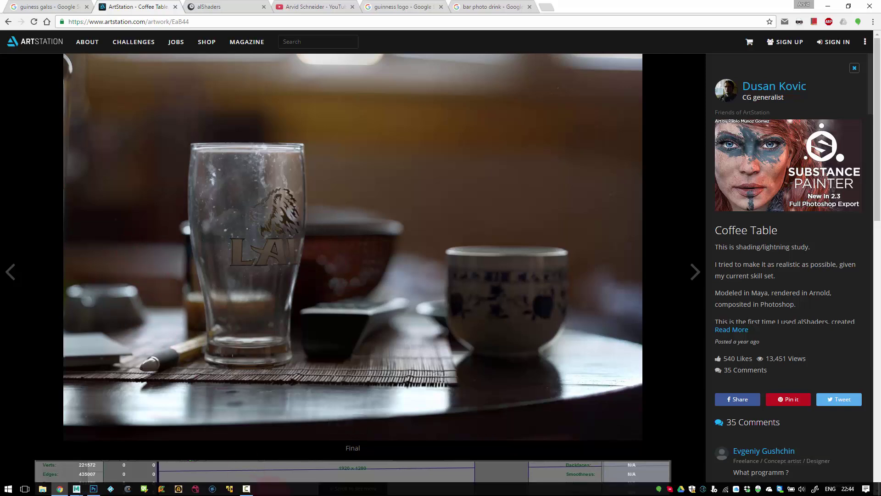
click(93, 488)
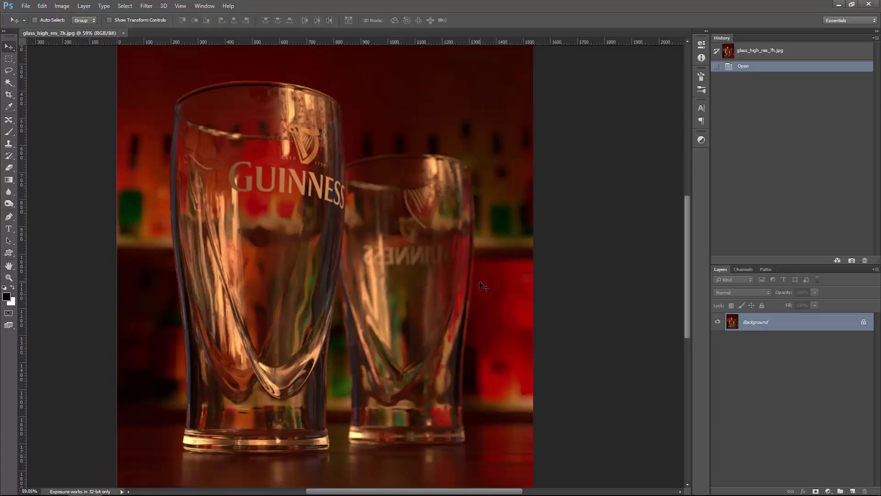